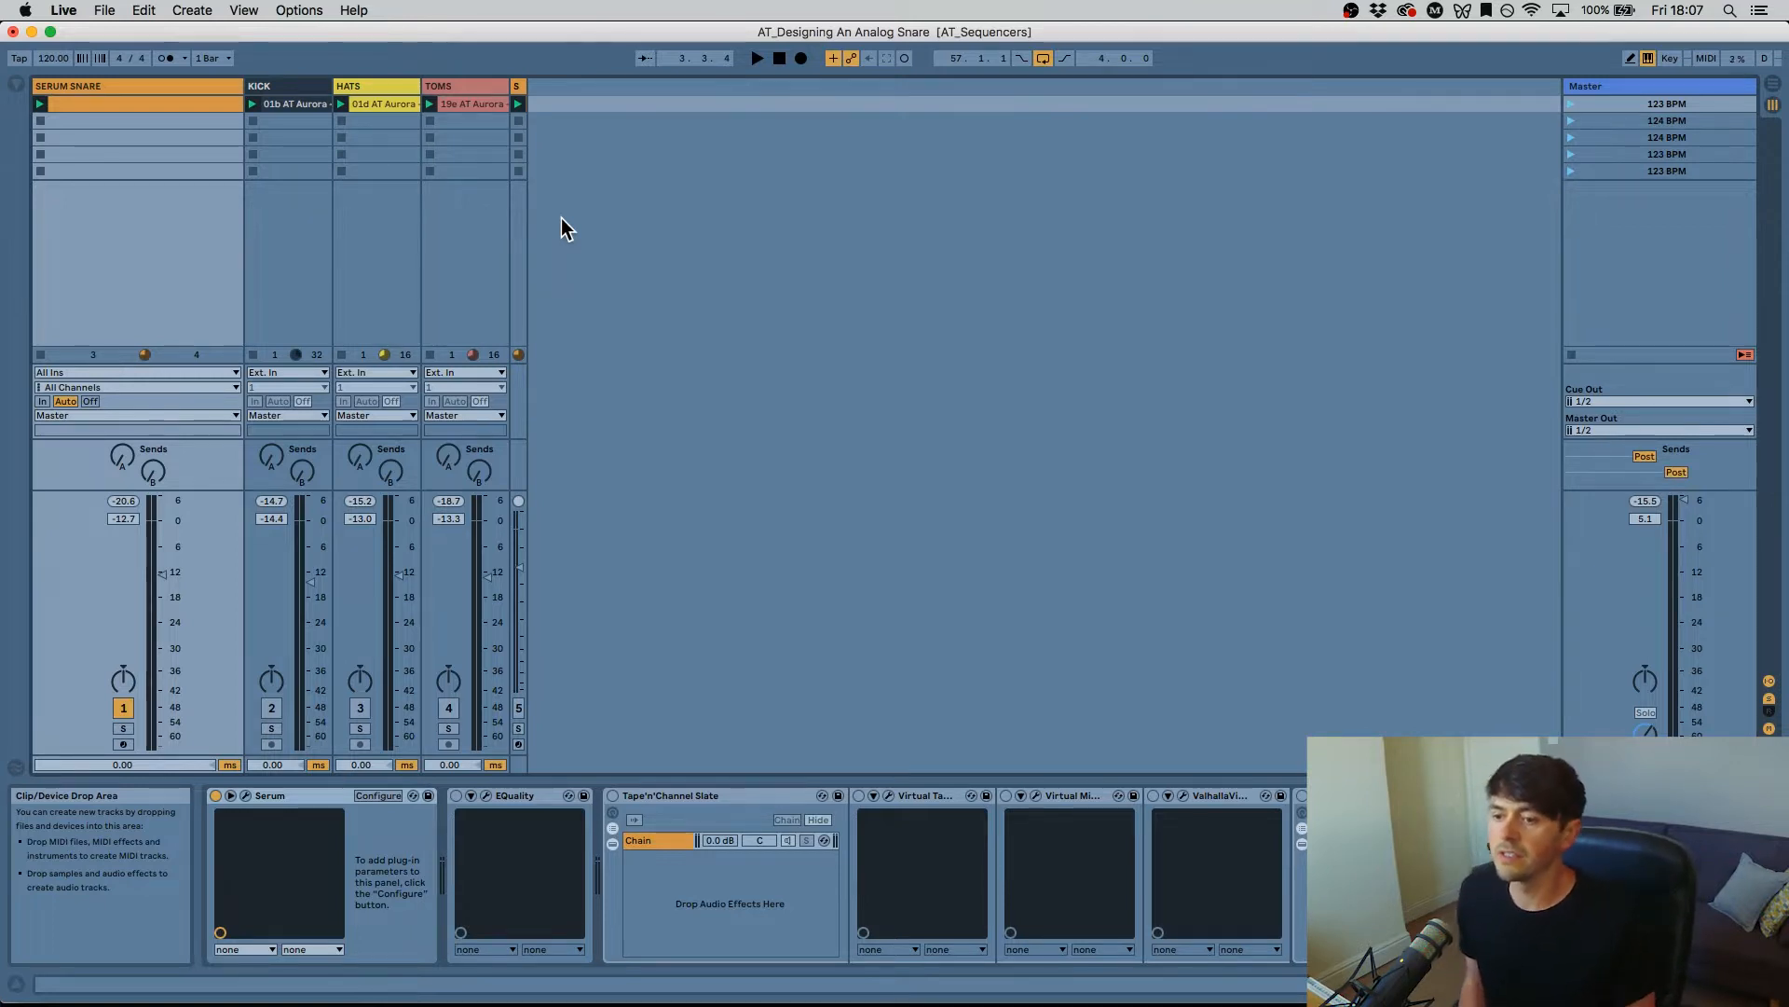
Step: Solo the KICK, HATS and TOMS tracks together, play the pattern briefly, and unsolo them again
{"action": "left_click", "coordinate": [301, 82]}
{"action": "left_click", "coordinate": [375, 84]}
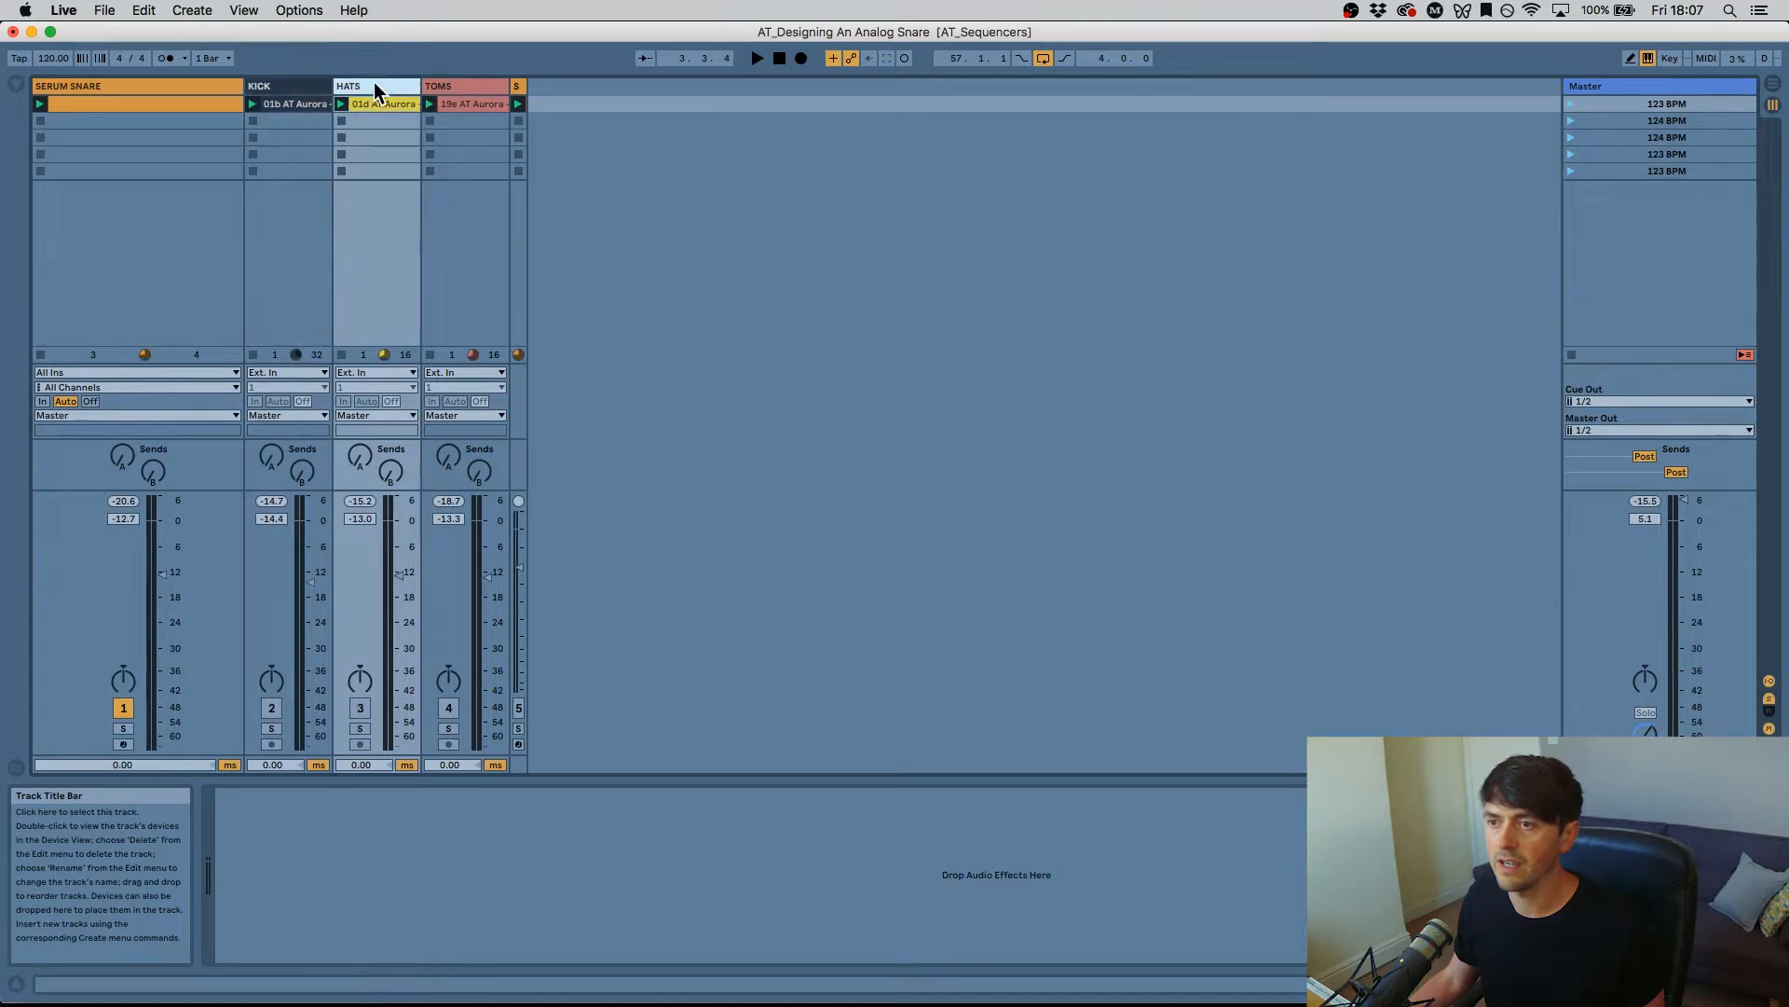
{"action": "left_click", "coordinate": [455, 84]}
{"action": "left_click", "coordinate": [317, 84], "text": "shift"}
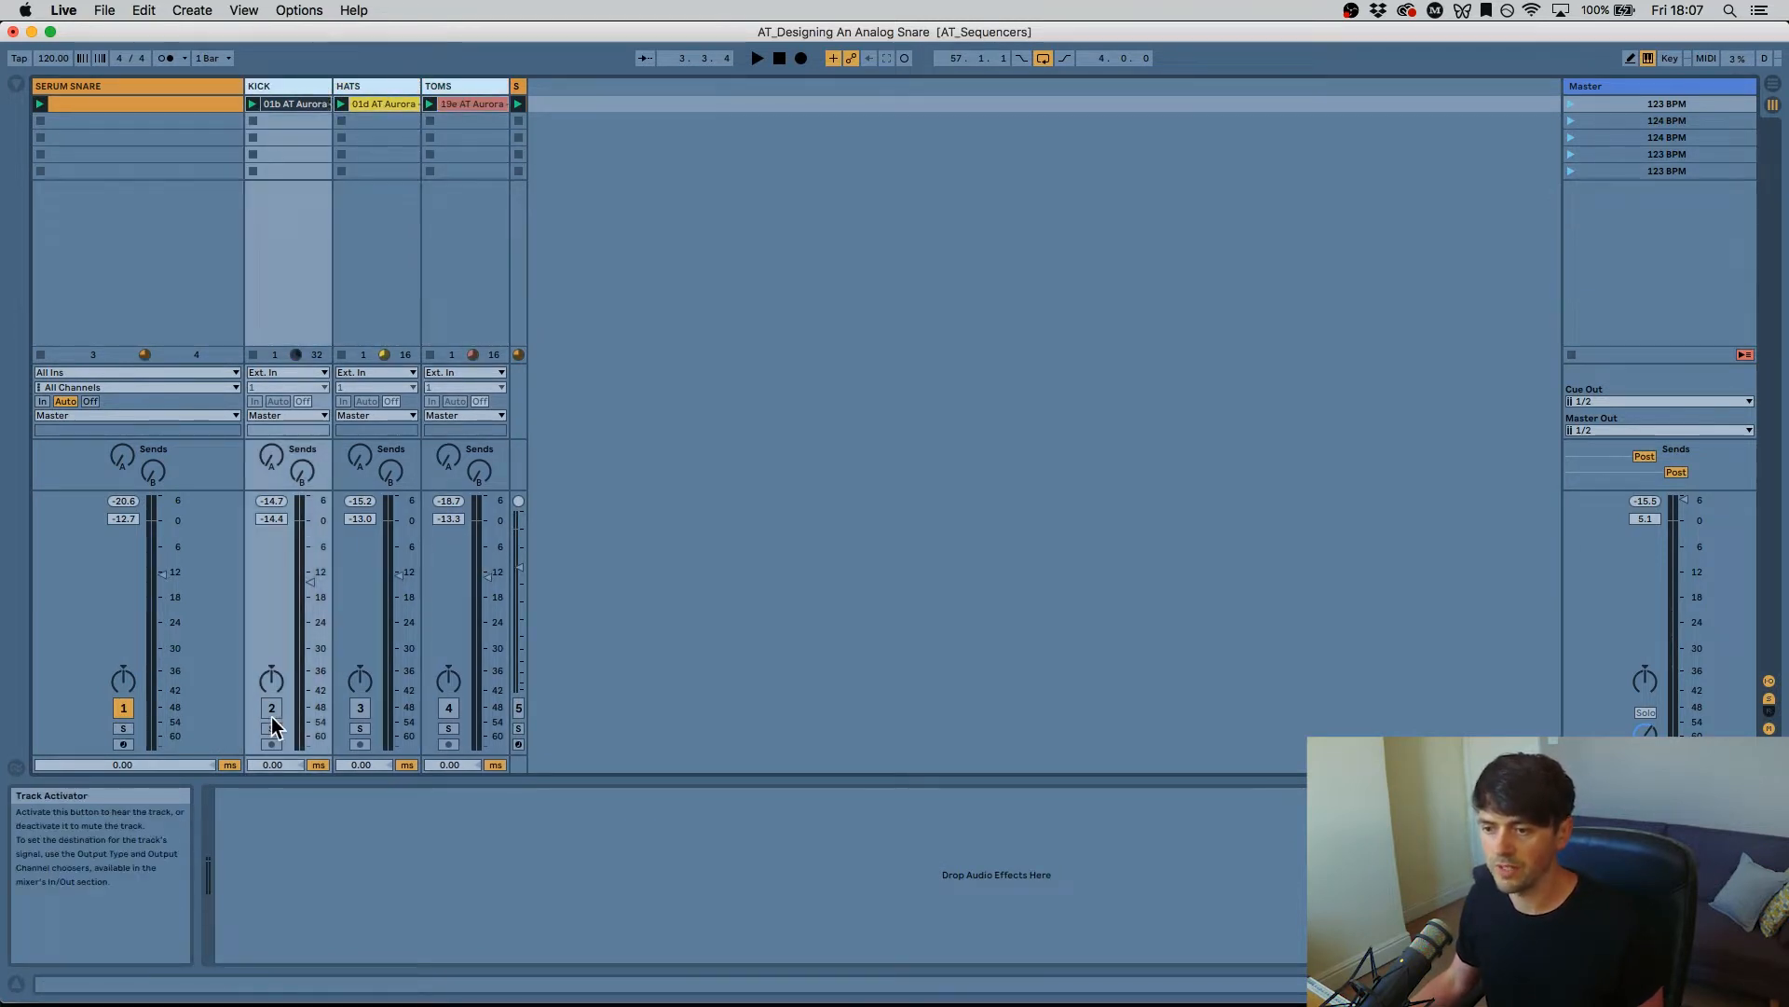
{"action": "key", "text": "space"}
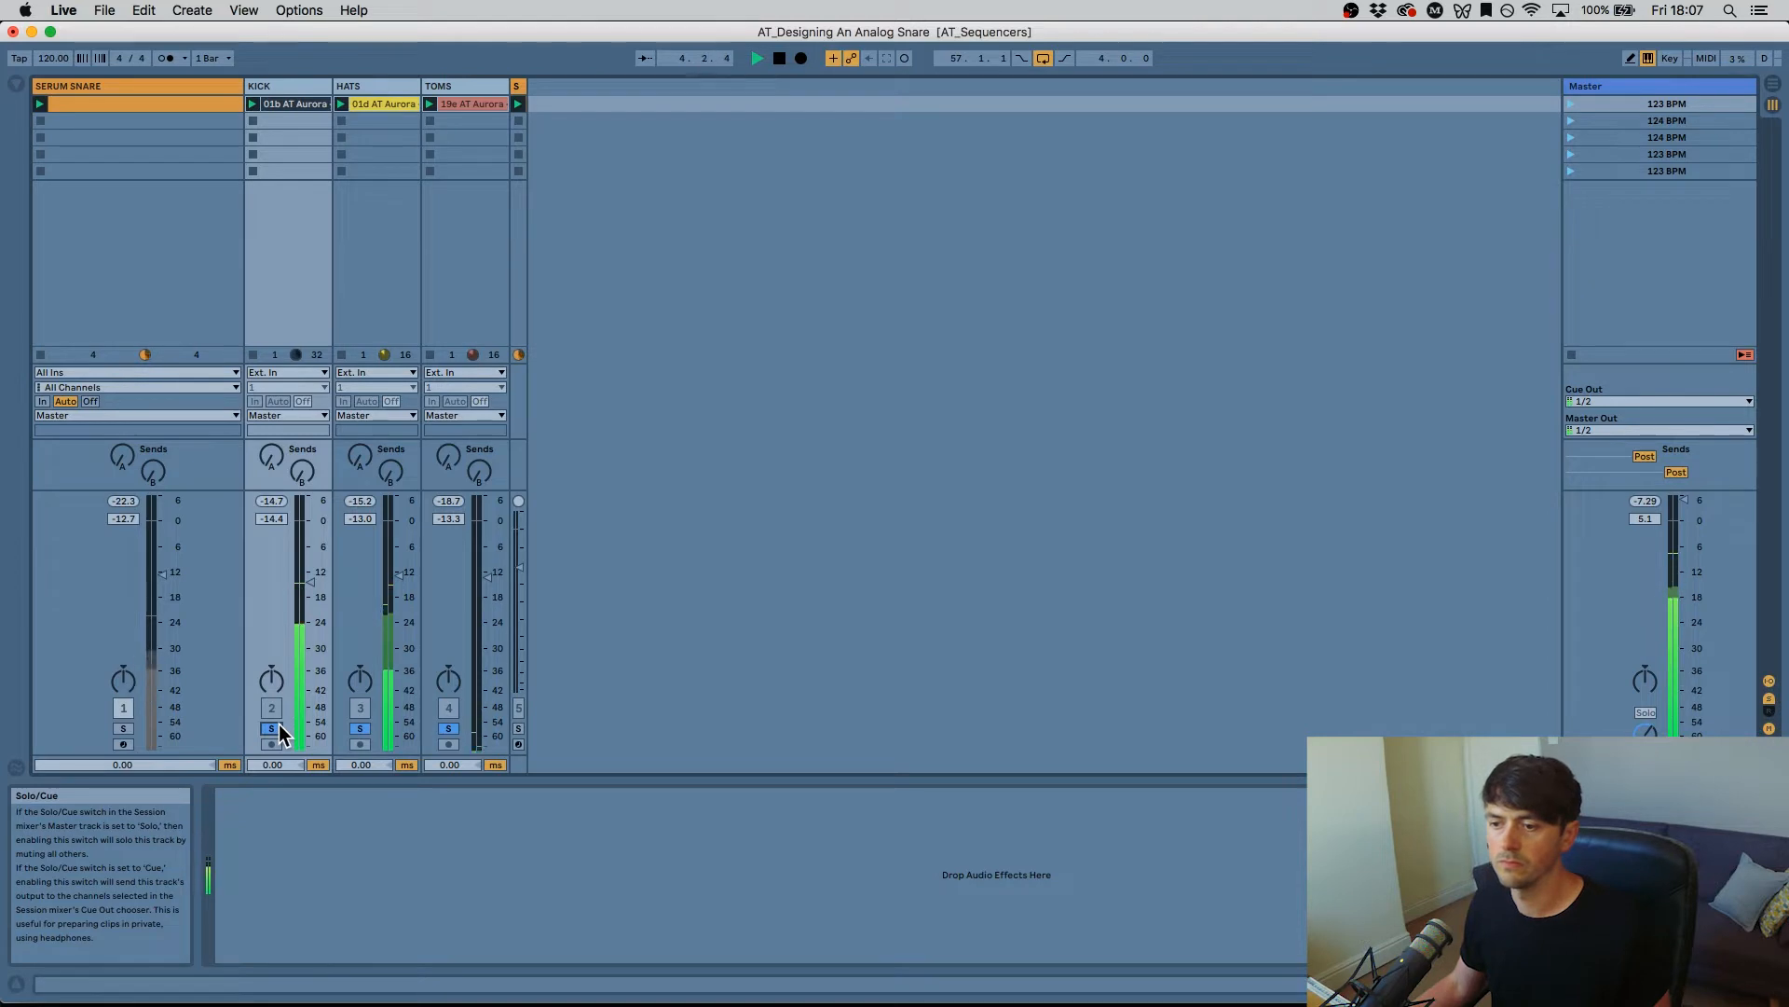
{"action": "key", "text": "space"}
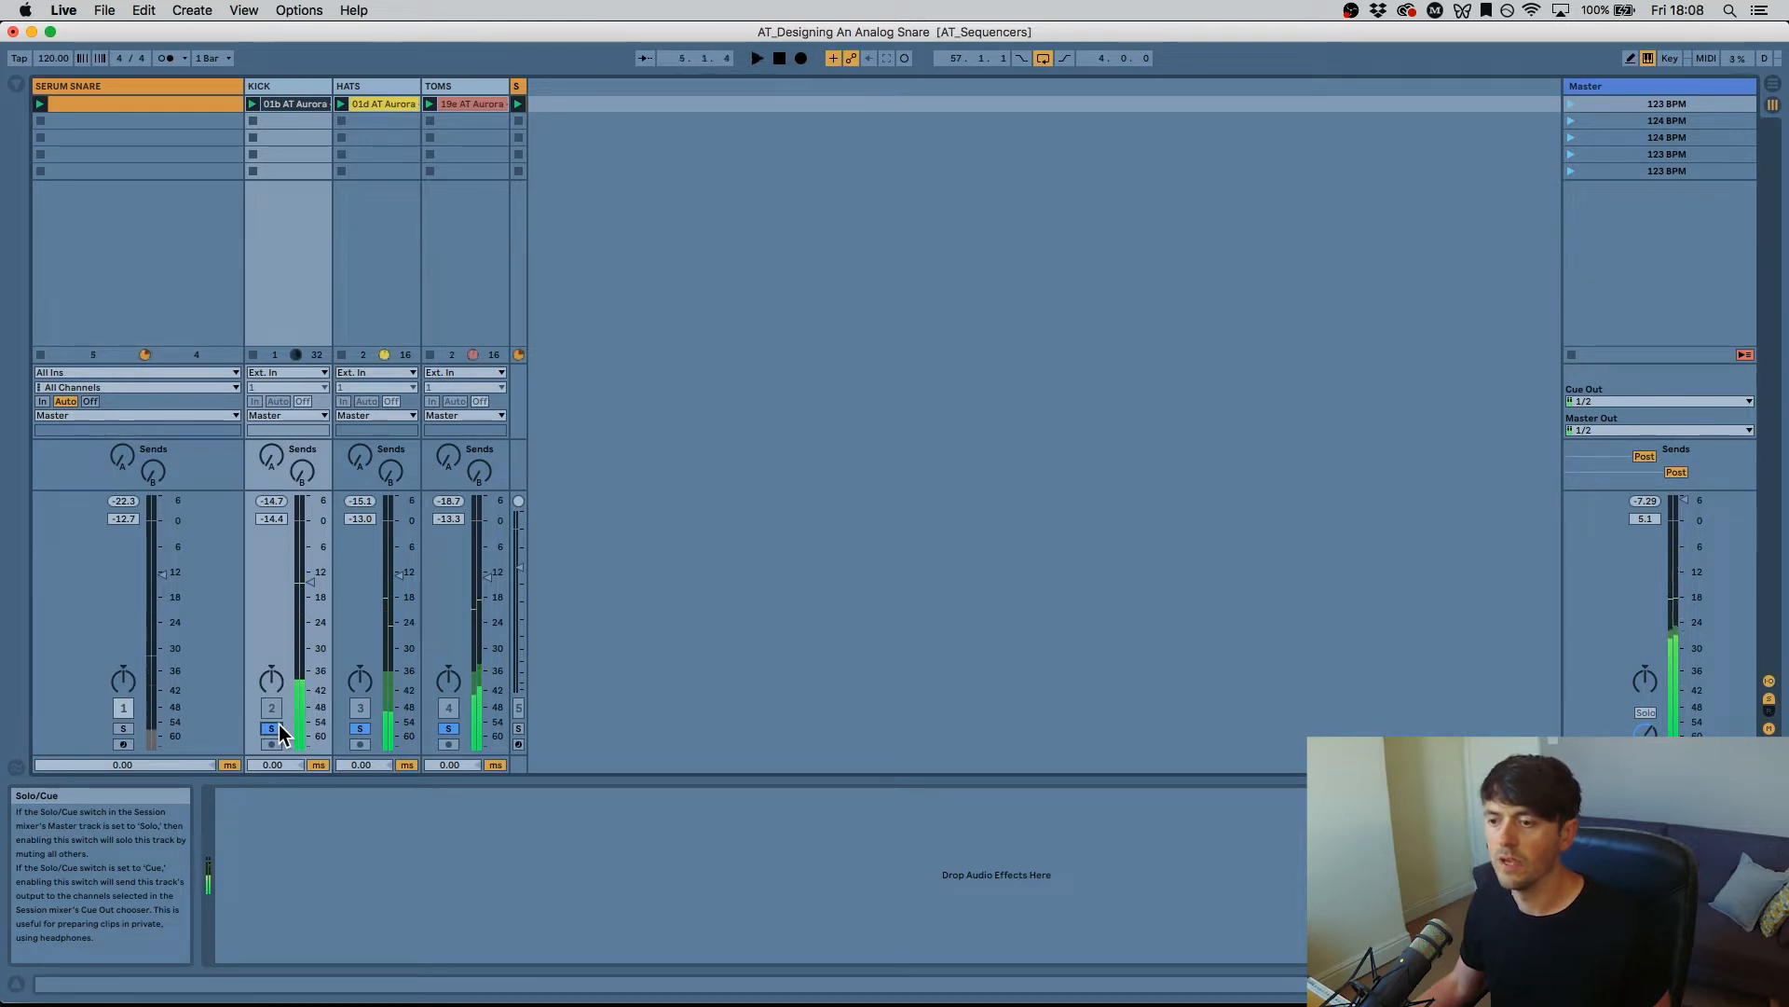
{"action": "left_click", "coordinate": [278, 726]}
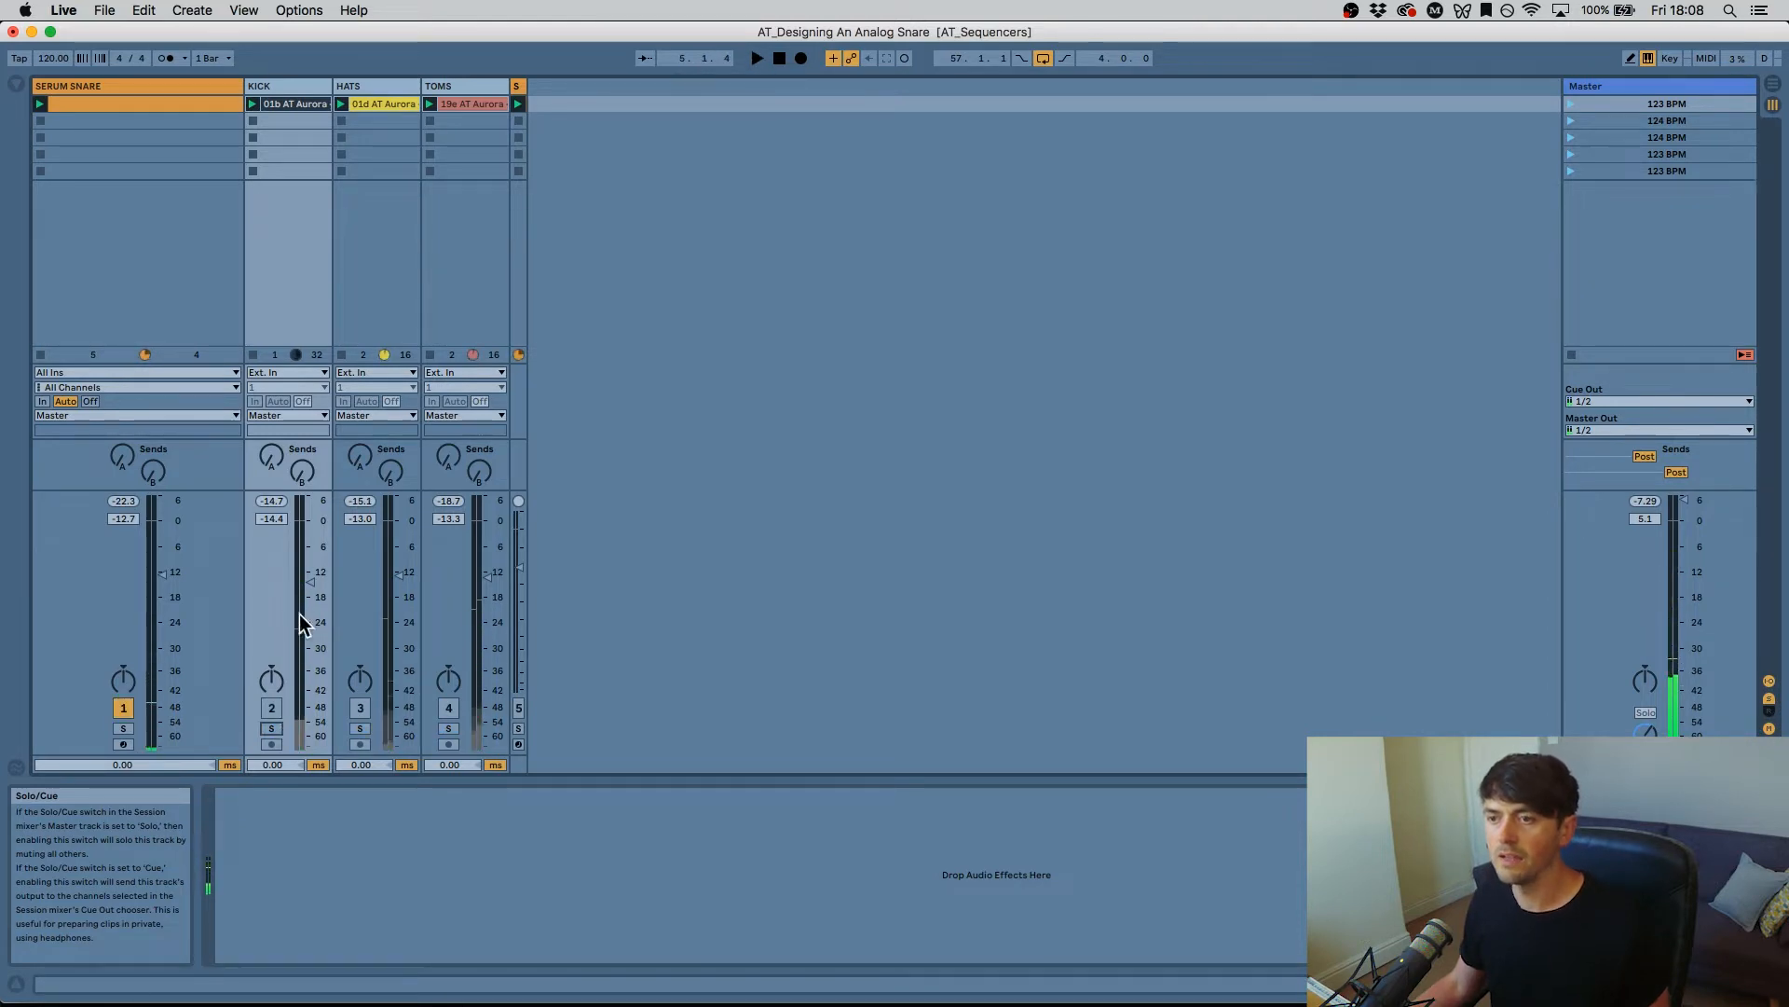
Step: Open the Serum instrument on the SERUM SNARE track and move its window clear of the device chain
{"action": "left_click", "coordinate": [149, 89]}
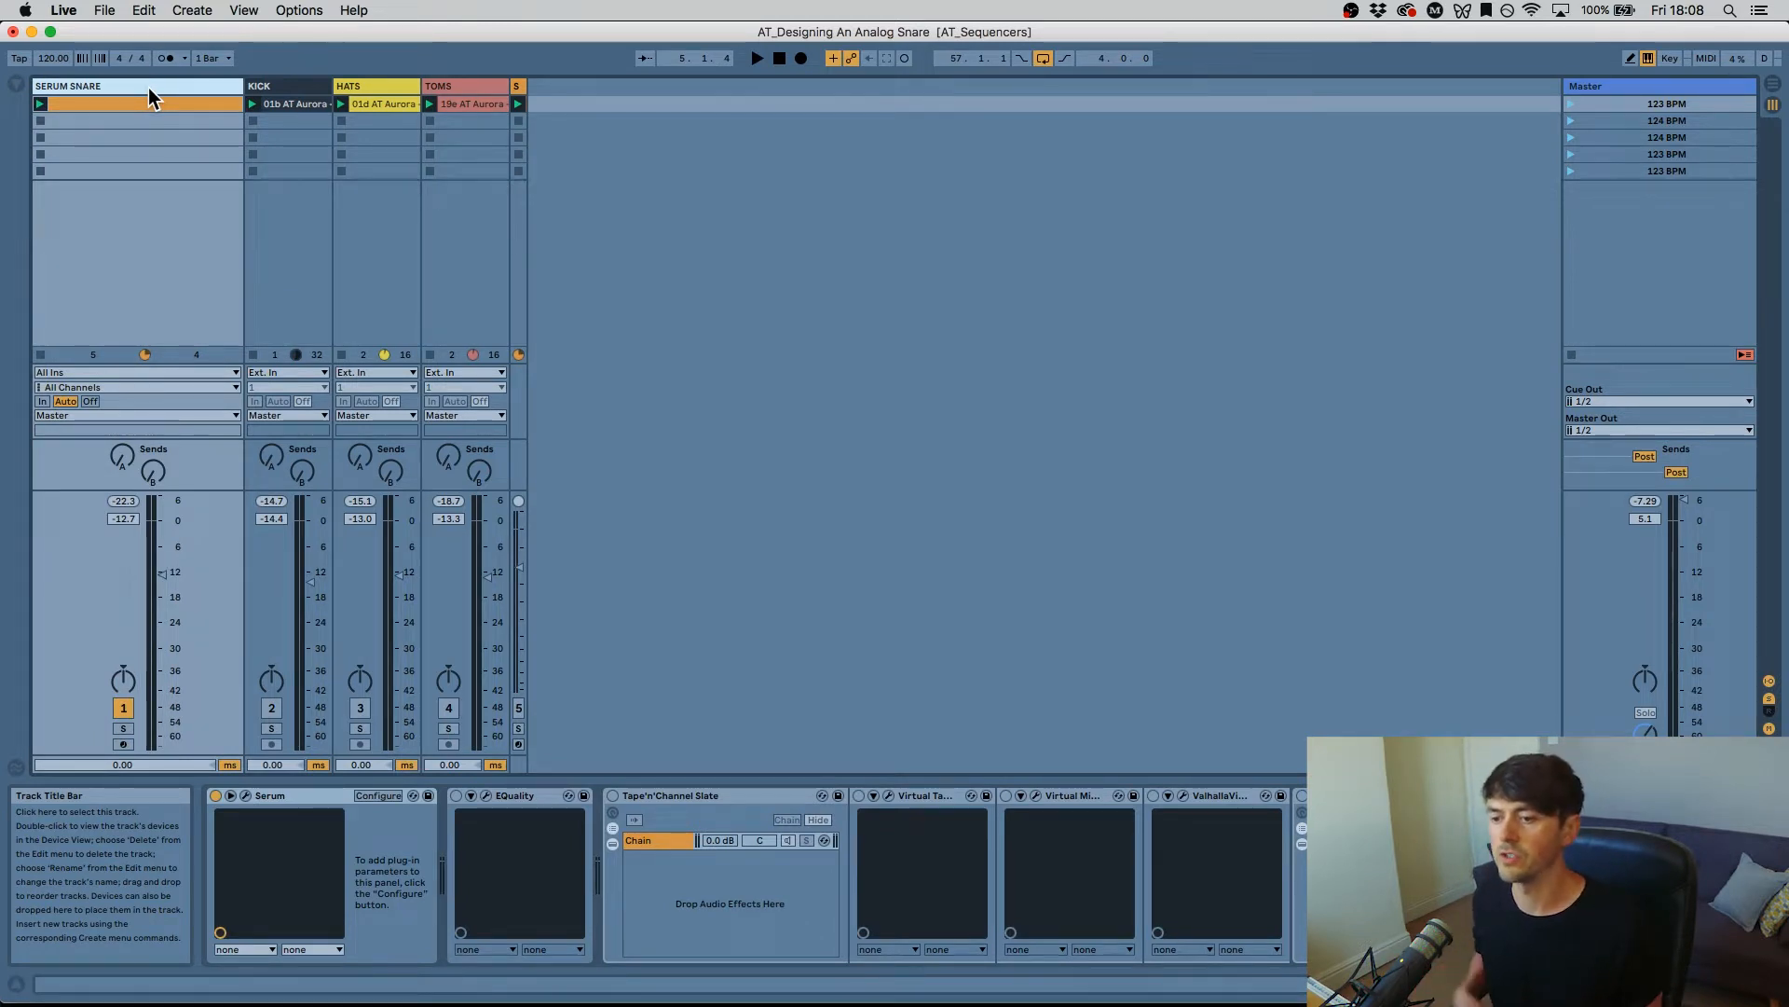
{"action": "left_click", "coordinate": [246, 795]}
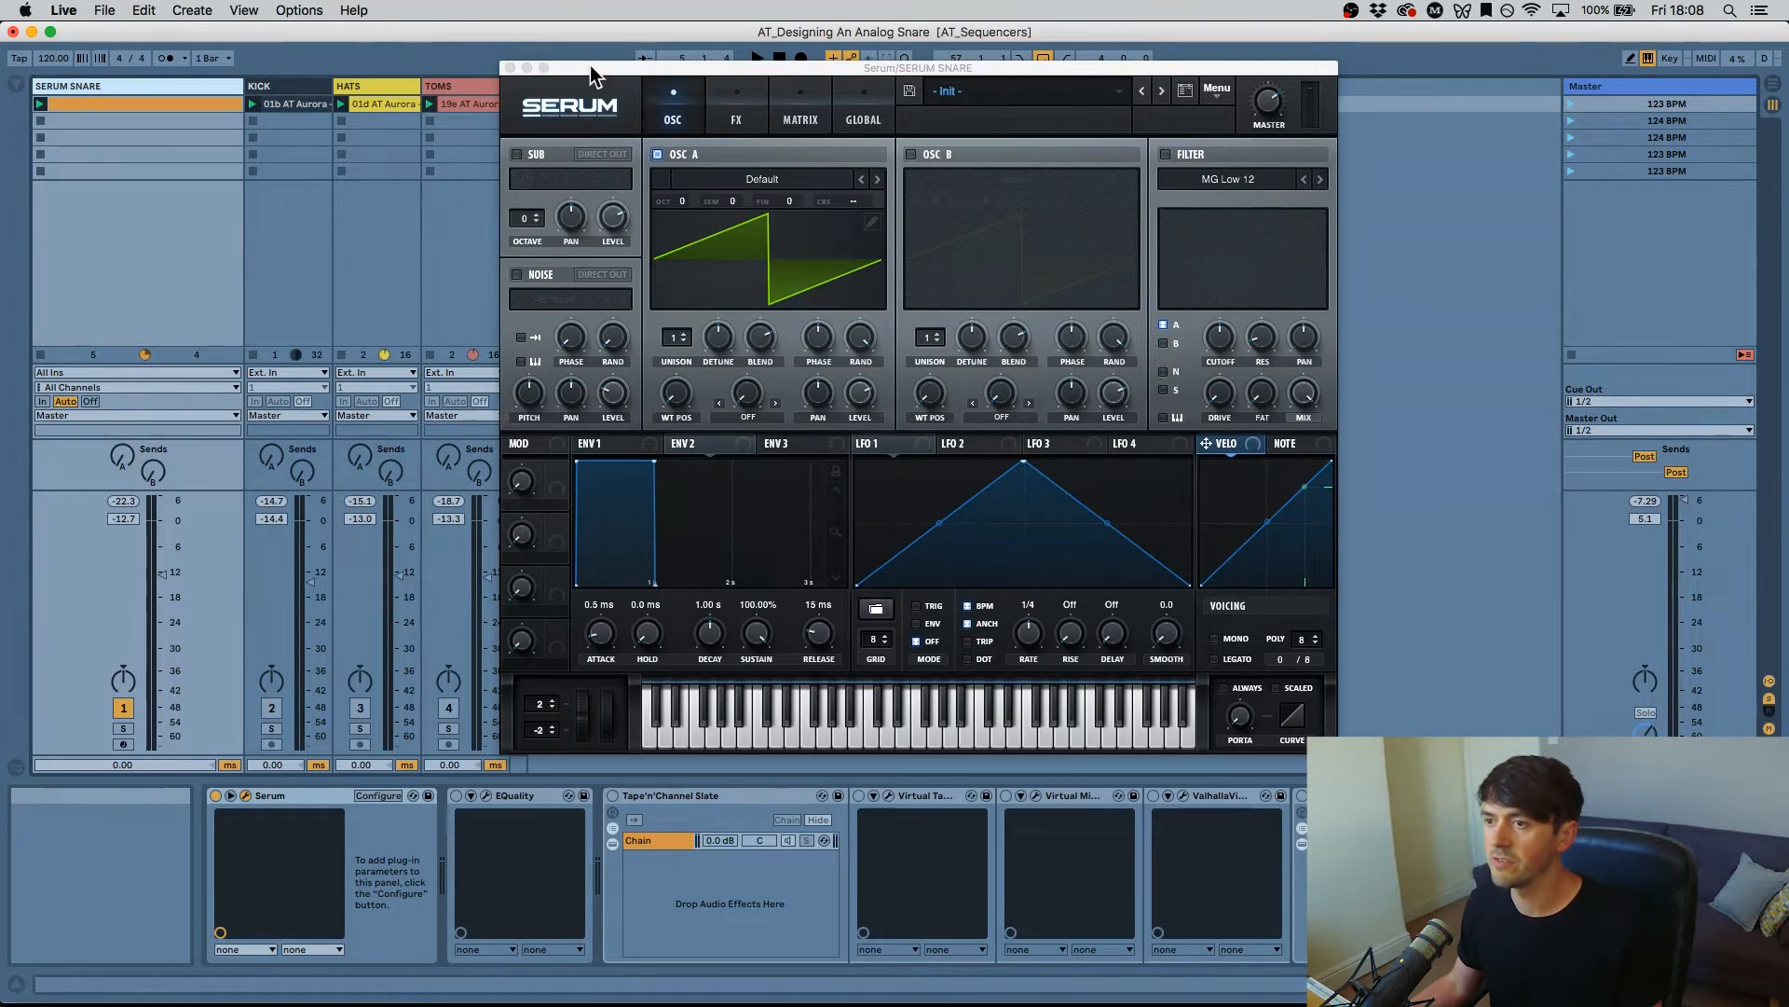
{"action": "left_click_drag", "start_coordinate": [594, 67], "coordinate": [630, 37]}
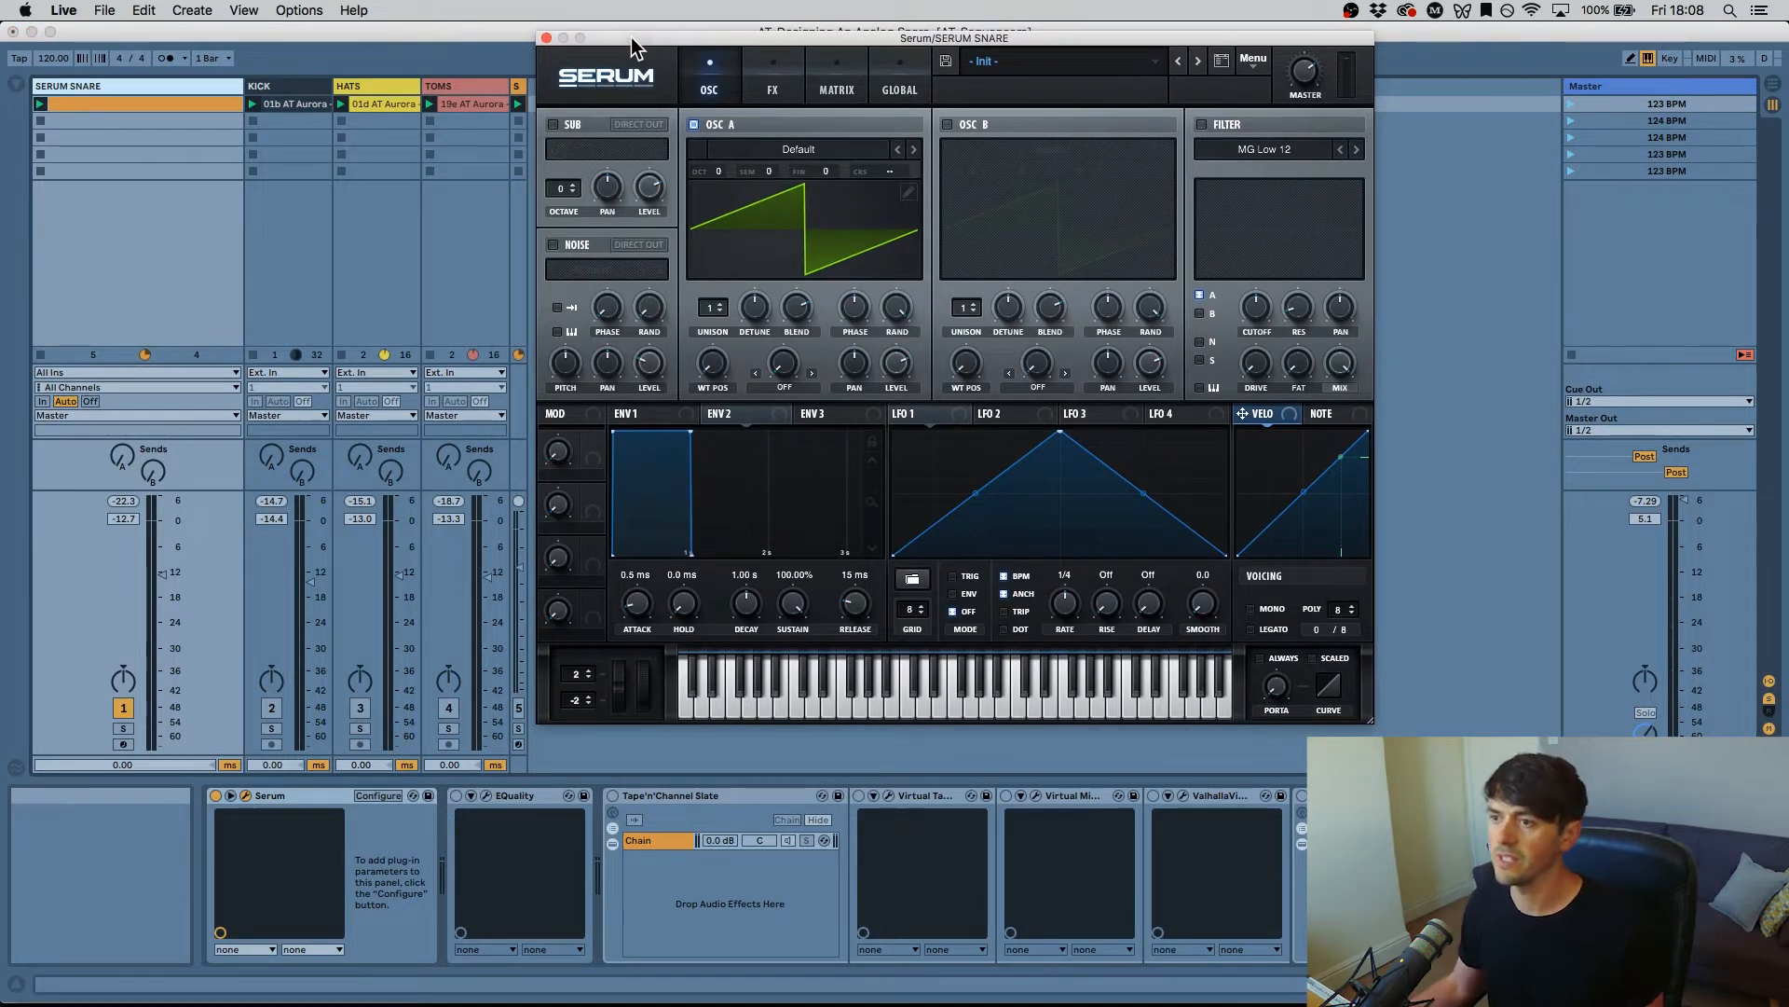
Step: Switch off oscillator A and enable the noise oscillator
{"action": "left_click", "coordinate": [693, 125]}
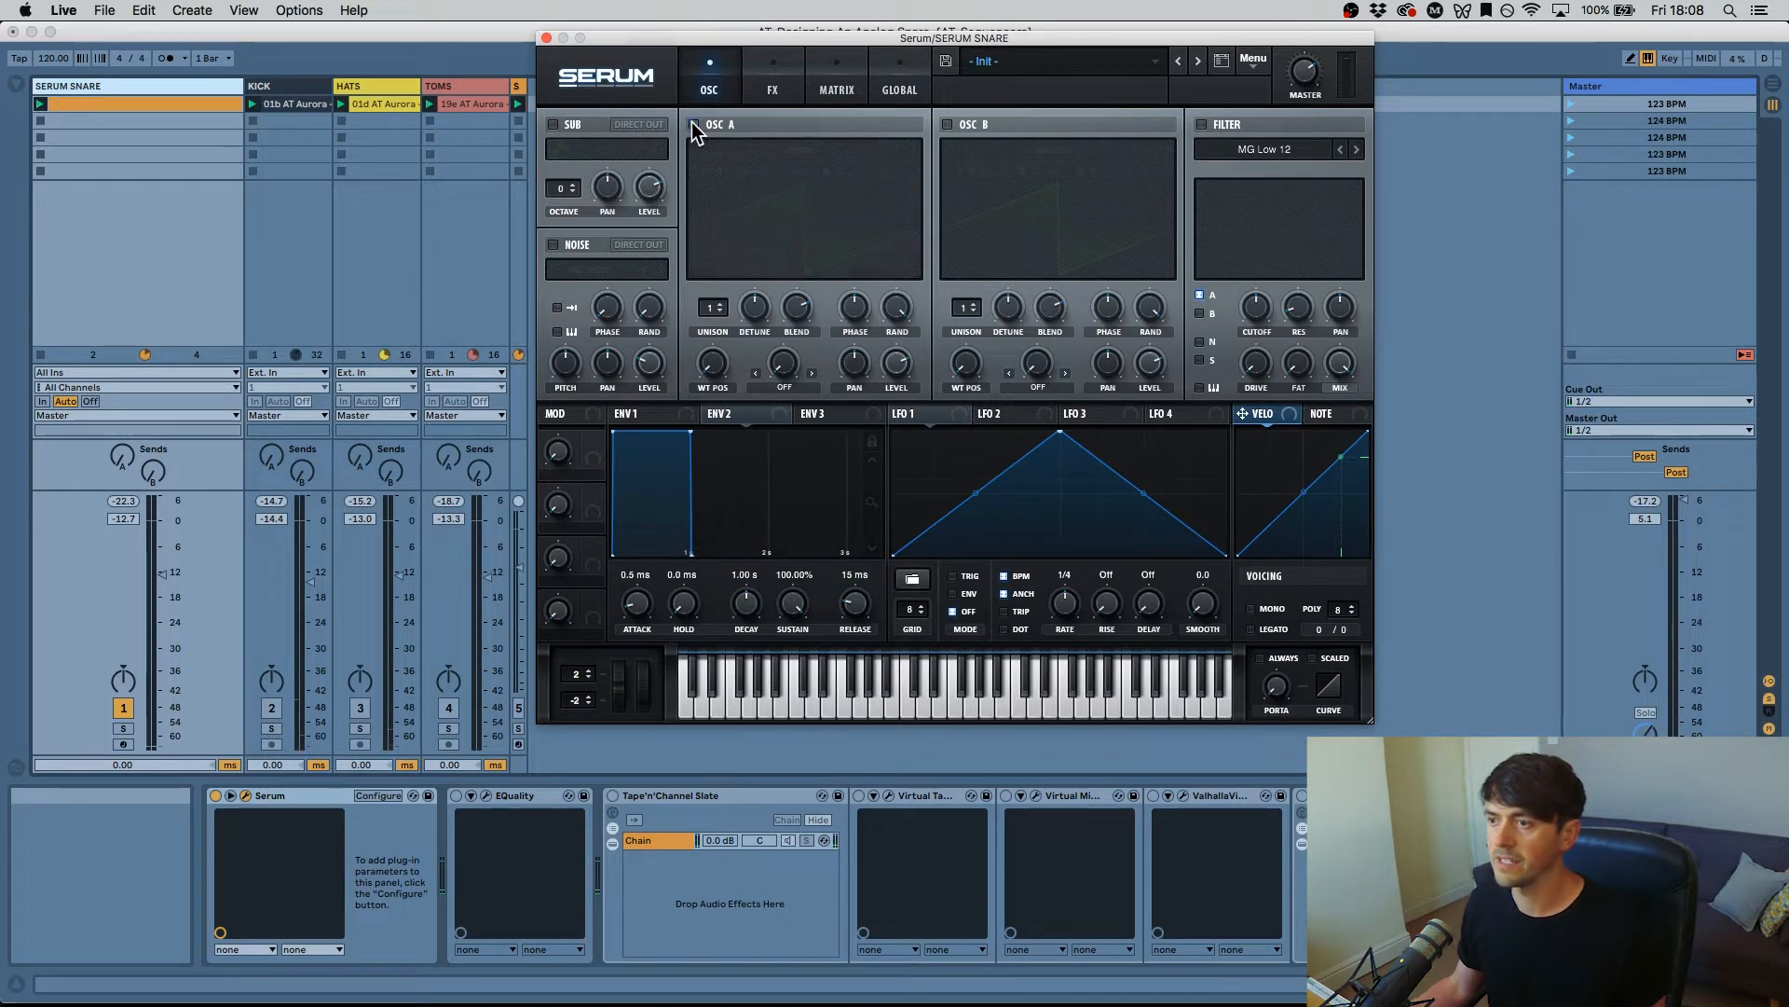
{"action": "left_click", "coordinate": [554, 244]}
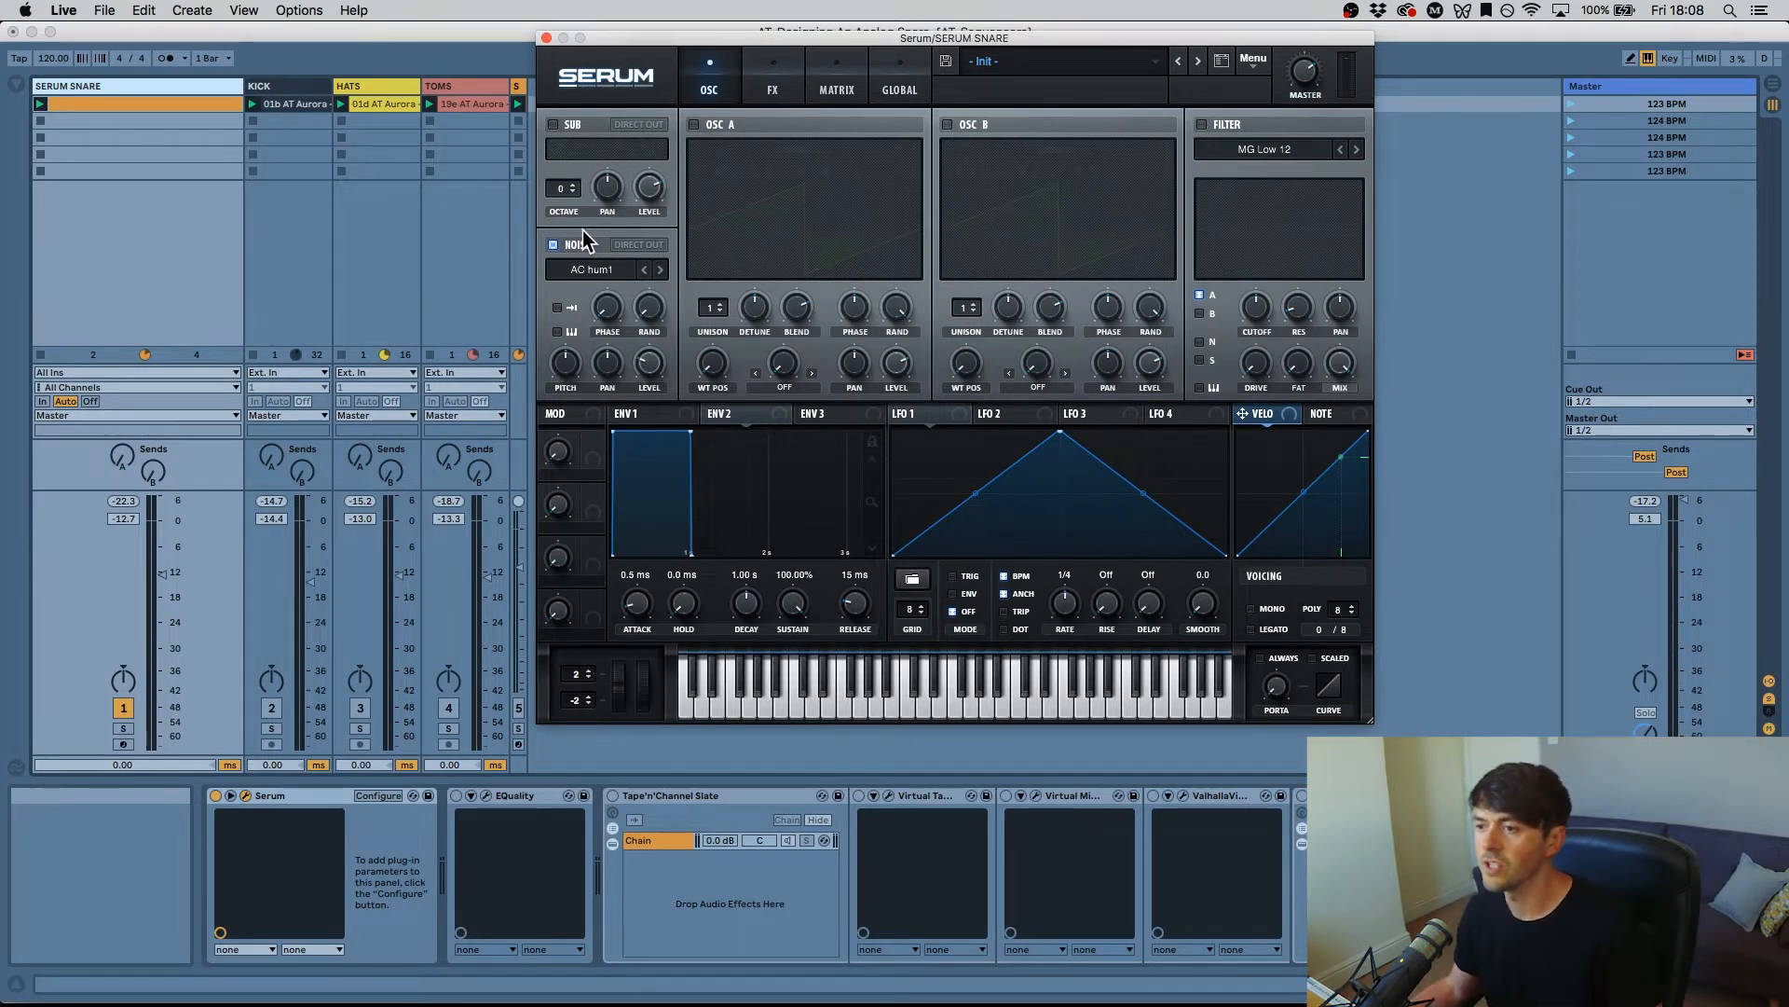
{"action": "left_click", "coordinate": [549, 242]}
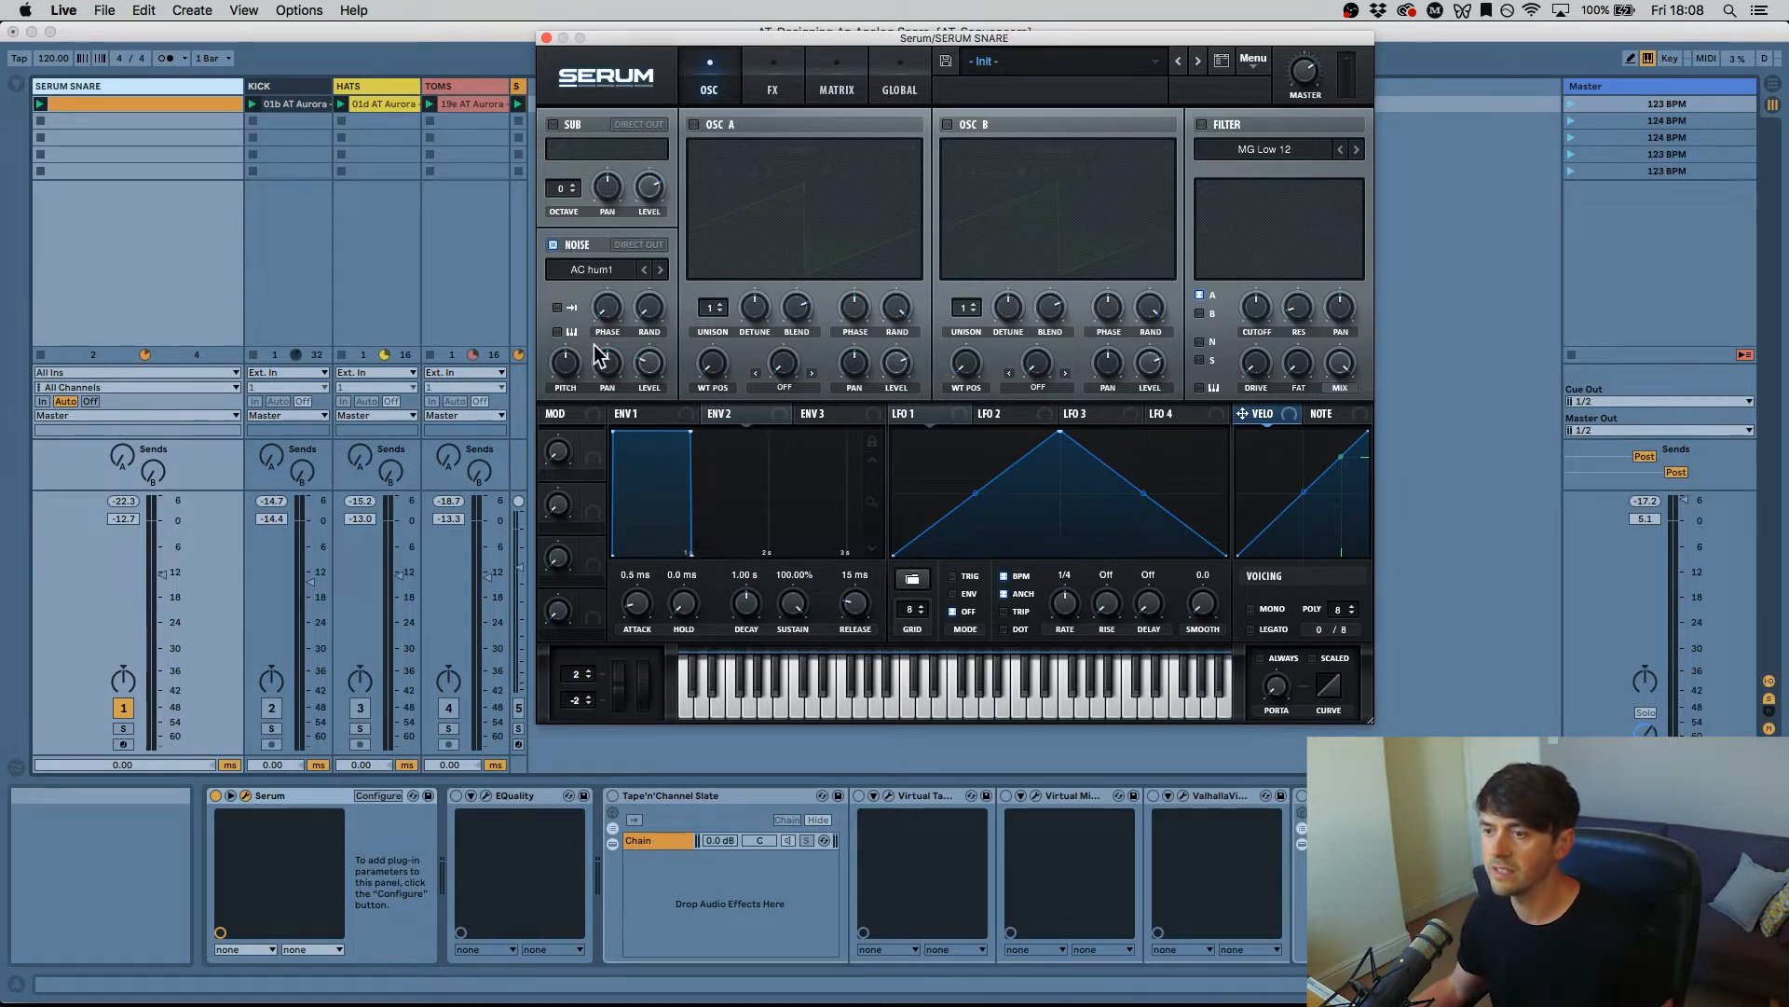
Step: Raise the noise oscillator's level while the pattern plays
{"action": "left_click_drag", "start_coordinate": [660, 368], "coordinate": [651, 266]}
{"action": "key", "text": "space"}
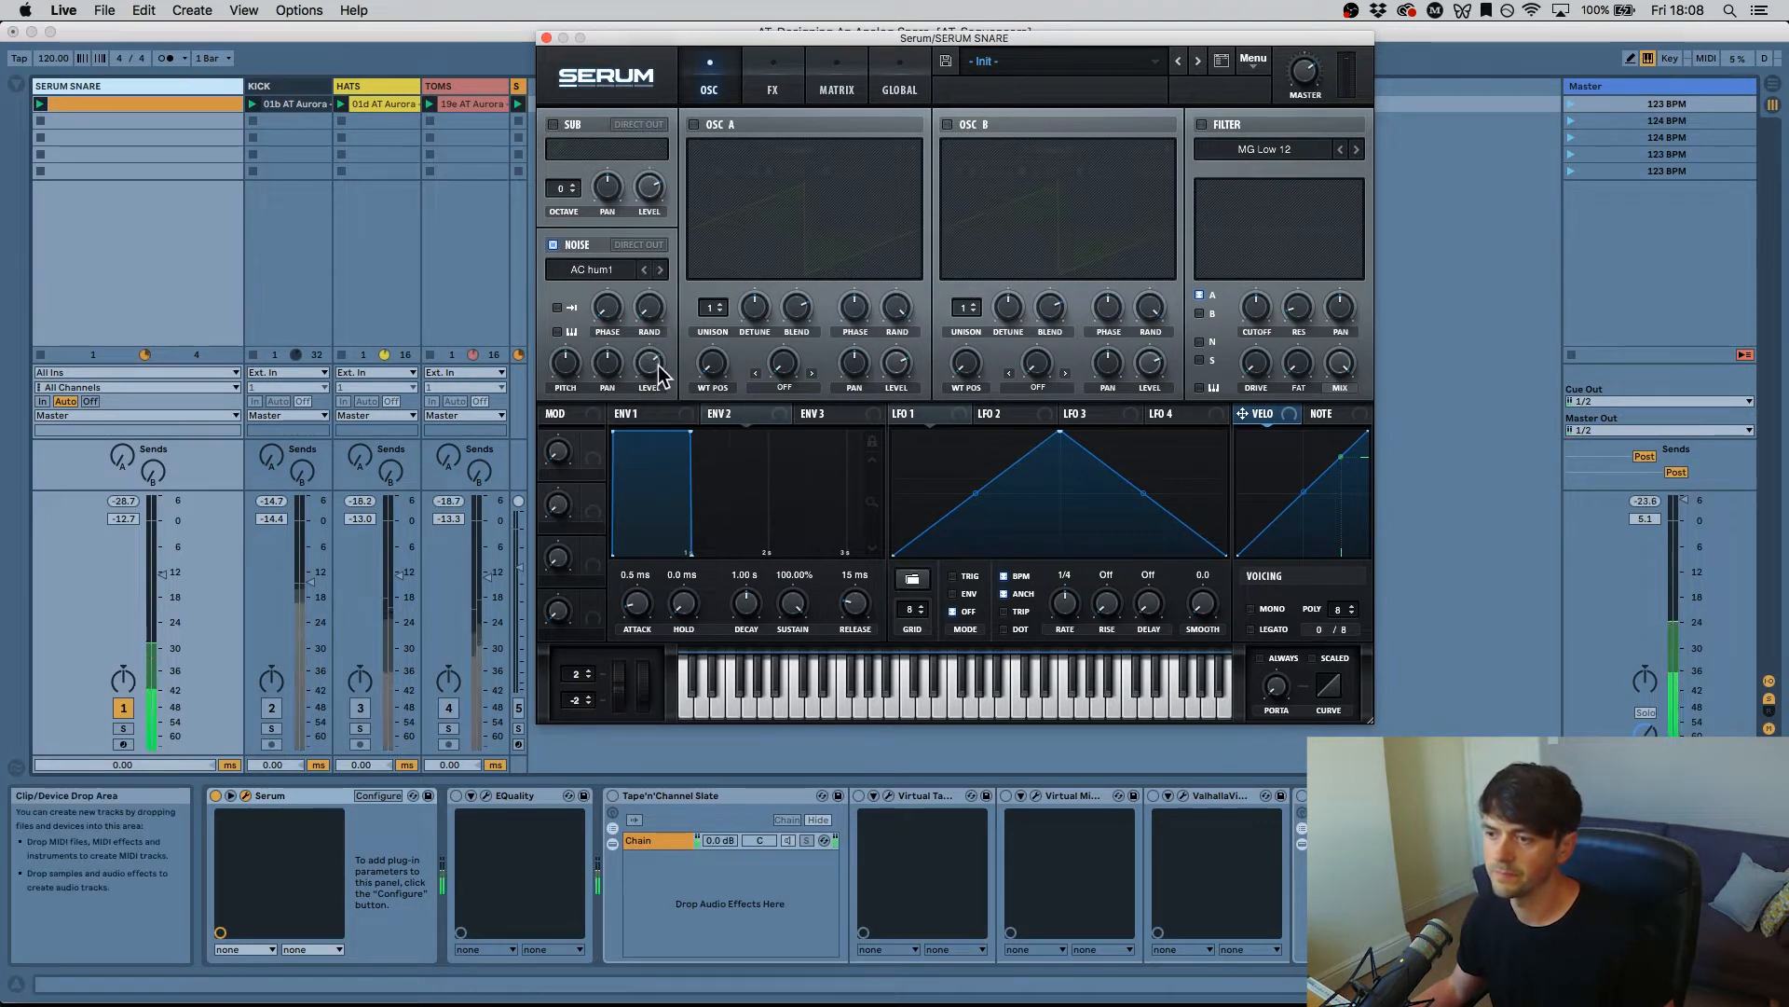
{"action": "left_click_drag", "start_coordinate": [653, 367], "coordinate": [650, 287]}
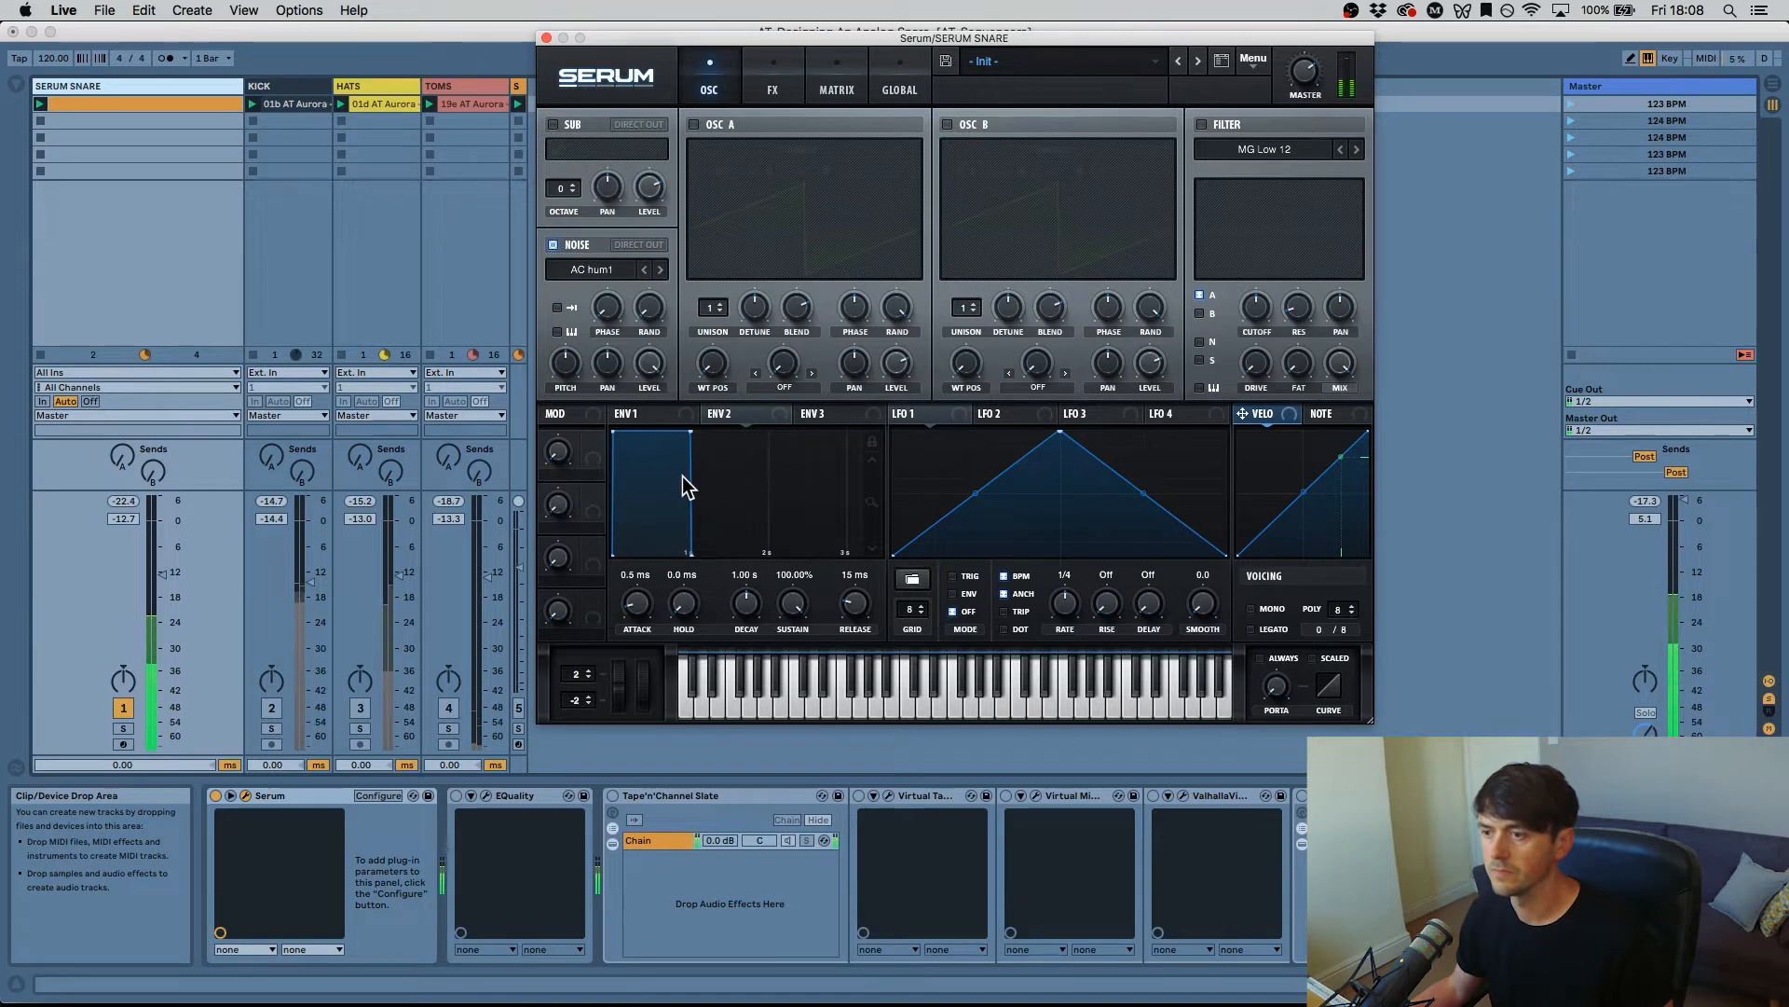
Step: Load the Analog noise sample ARP white and route envelope 1 to the noise oscillator's level
{"action": "left_click", "coordinate": [591, 282]}
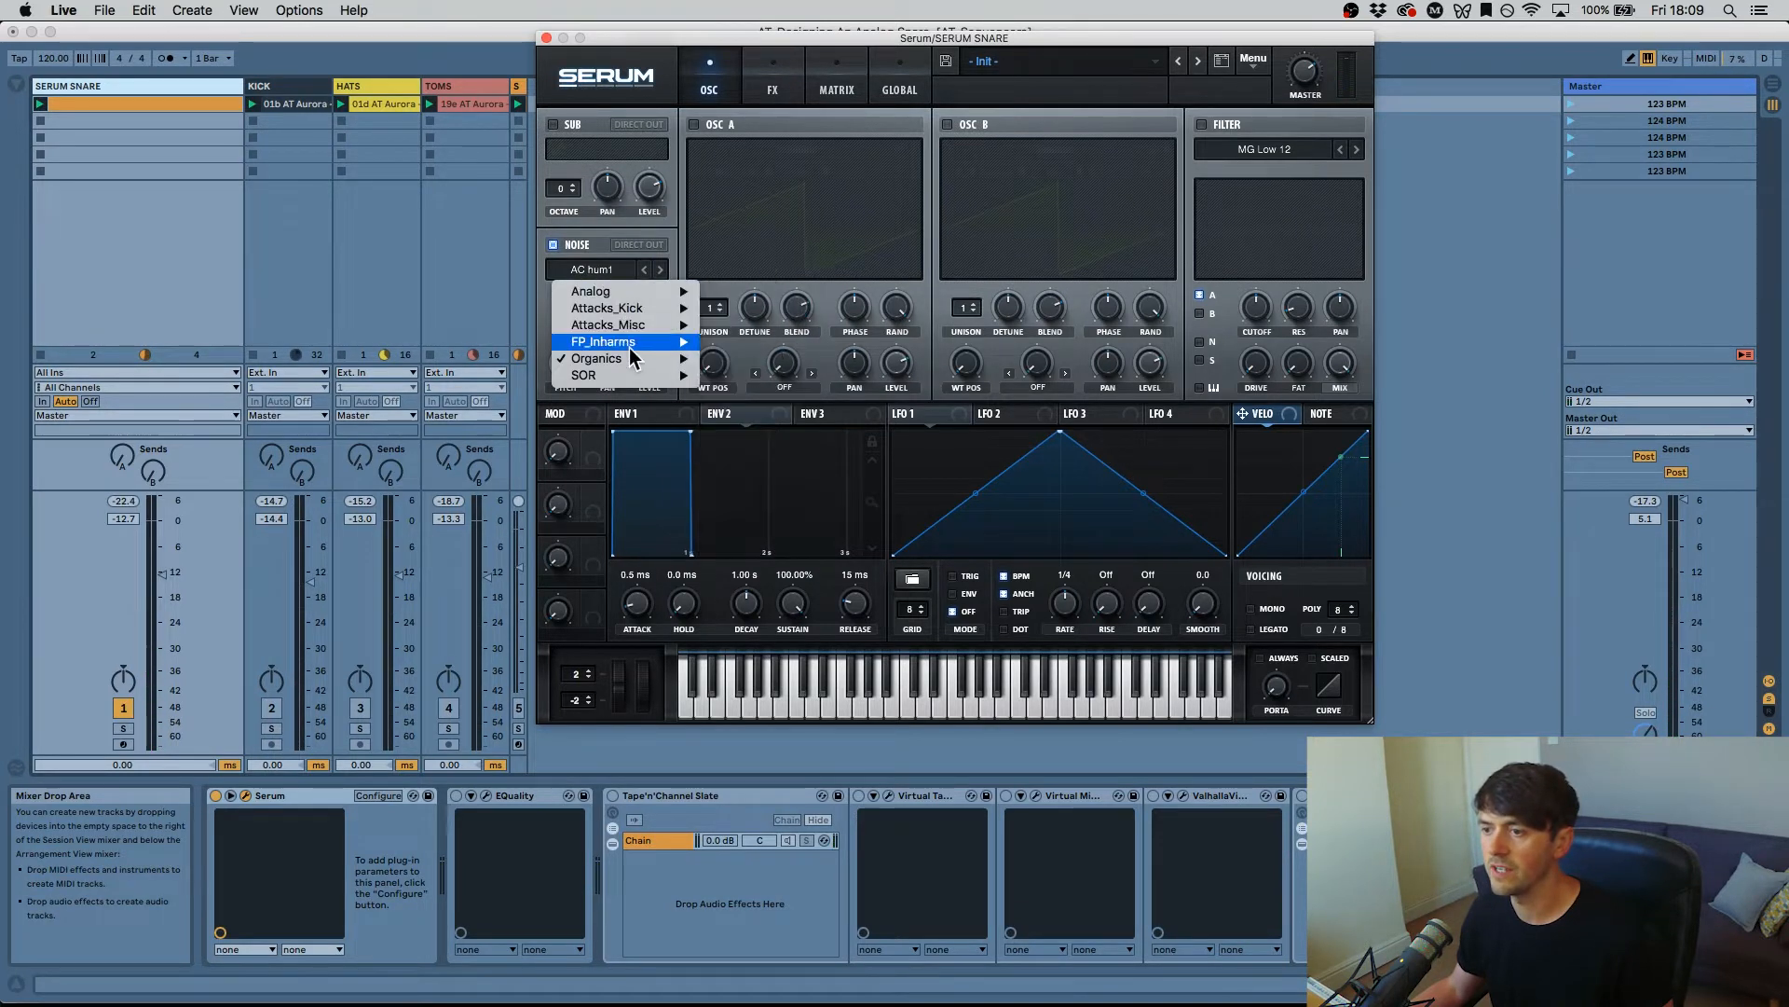
{"action": "mouse_move", "coordinate": [629, 289]}
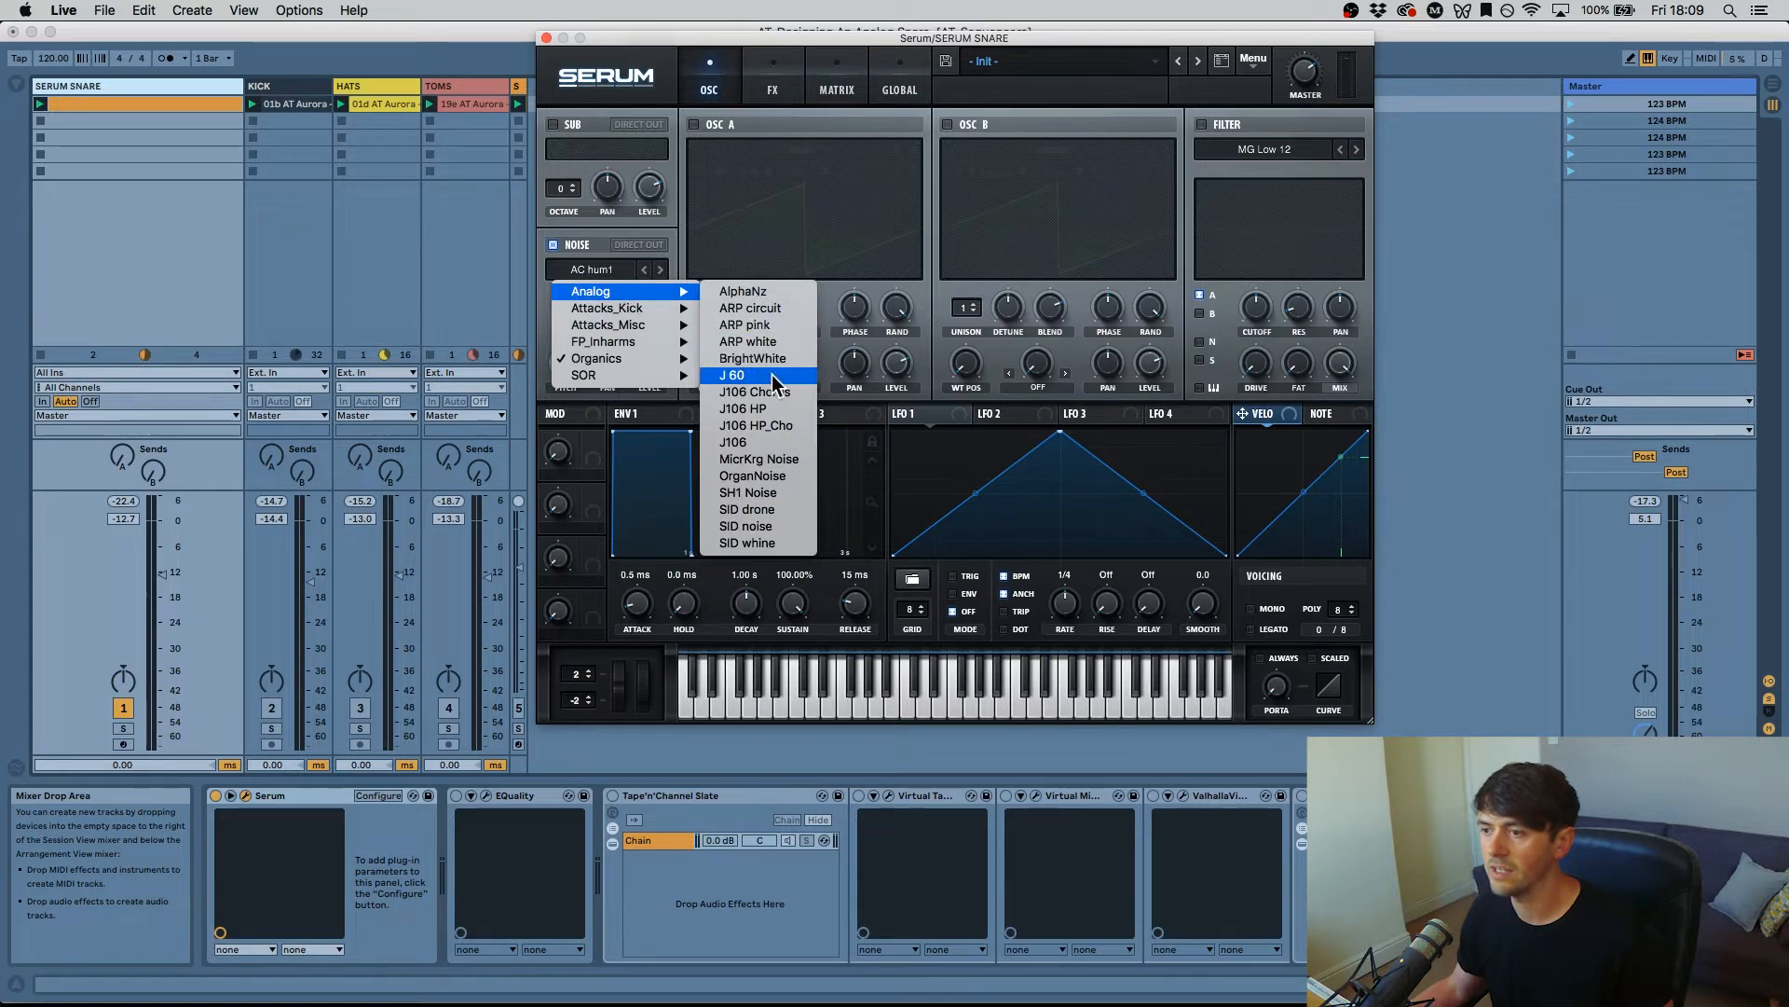
{"action": "left_click", "coordinate": [794, 343]}
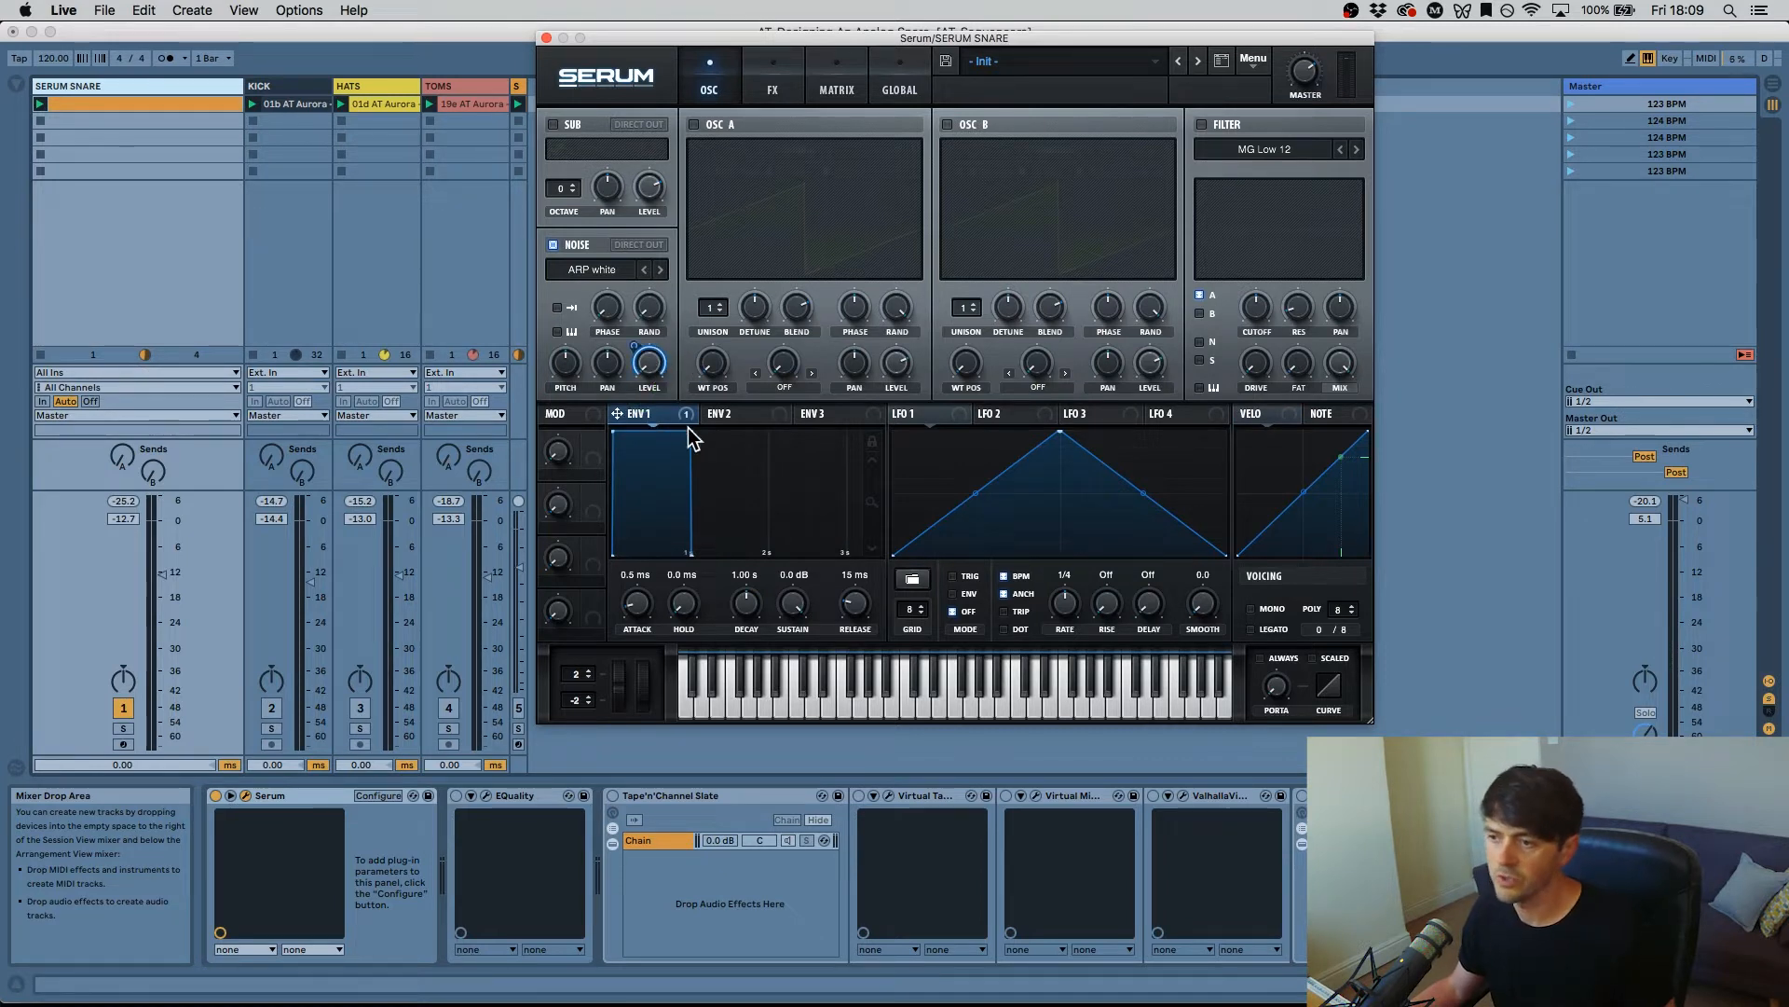
Step: Shape envelope 1 with 0.0 ms attack, 261 ms decay, sustain at -∞ dB and 392 ms release
{"action": "left_click_drag", "start_coordinate": [688, 428], "coordinate": [589, 402]}
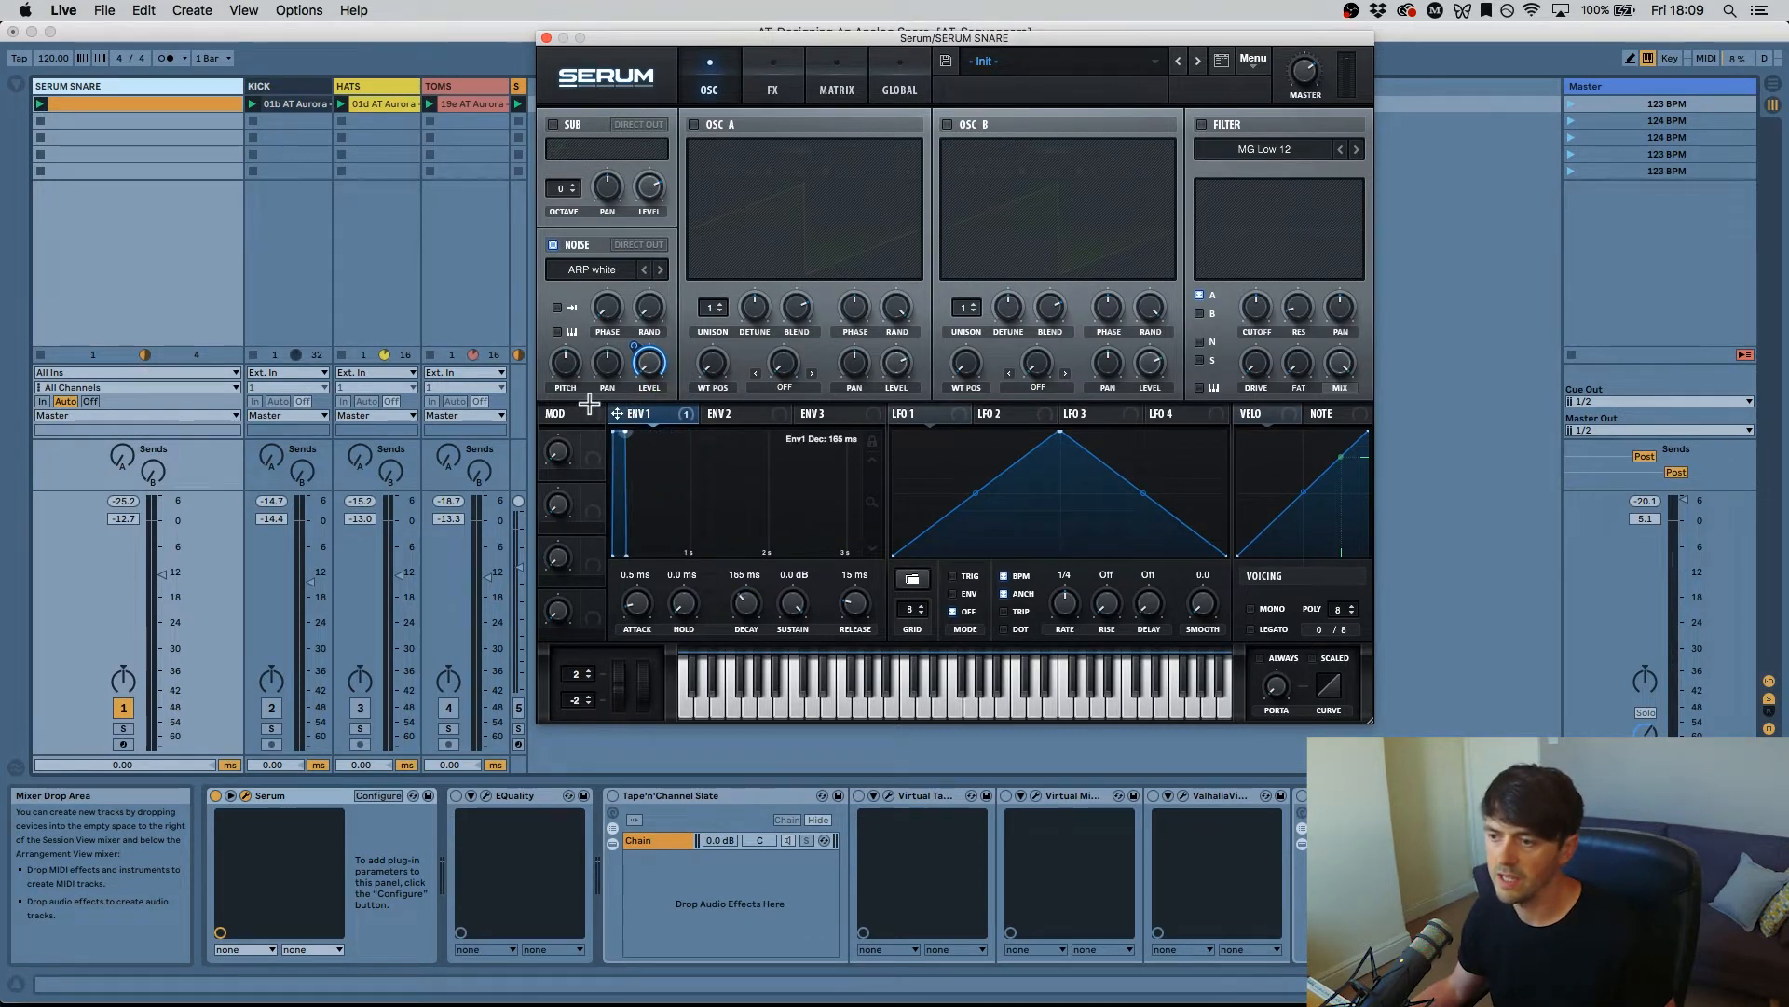
{"action": "mouse_move", "coordinate": [623, 551]}
{"action": "left_mouse_down"}
{"action": "mouse_move", "coordinate": [687, 551]}
{"action": "mouse_move", "coordinate": [651, 555]}
{"action": "left_mouse_up"}
{"action": "left_click_drag", "start_coordinate": [619, 427], "coordinate": [616, 428]}
{"action": "left_click_drag", "start_coordinate": [785, 606], "coordinate": [795, 839]}
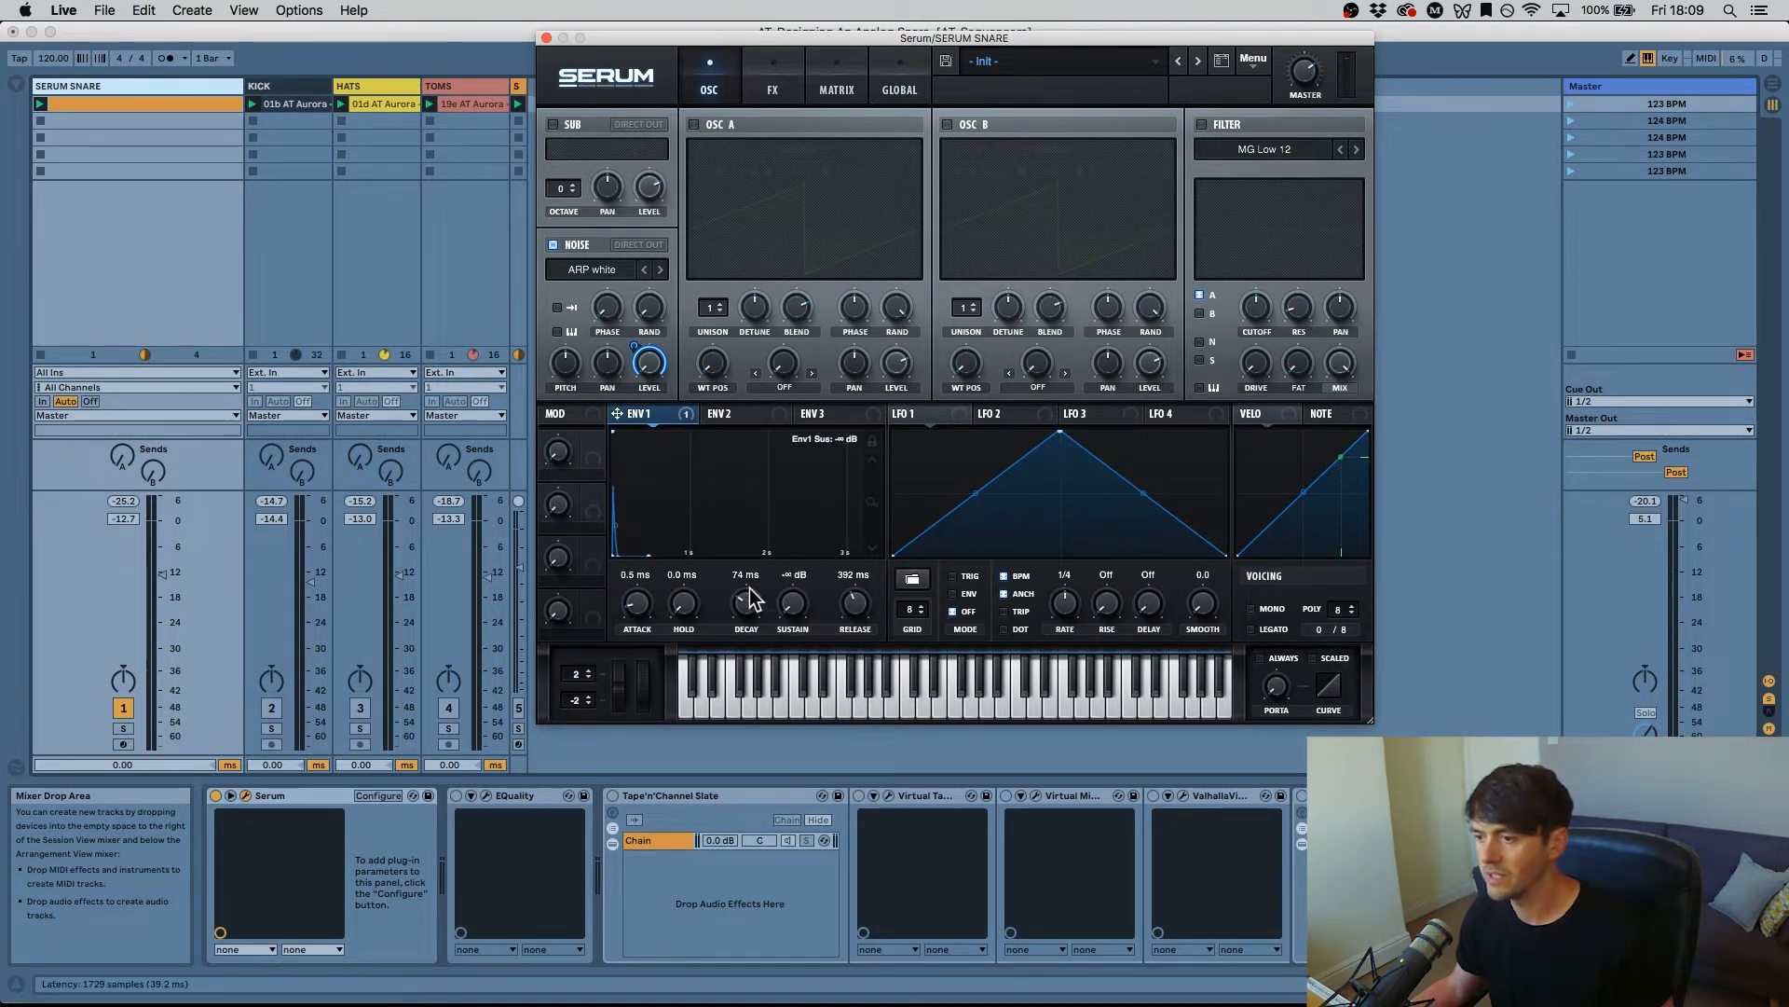
{"action": "mouse_move", "coordinate": [747, 599]}
{"action": "left_mouse_down"}
{"action": "mouse_move", "coordinate": [749, 571]}
{"action": "mouse_move", "coordinate": [748, 617]}
{"action": "left_mouse_up"}
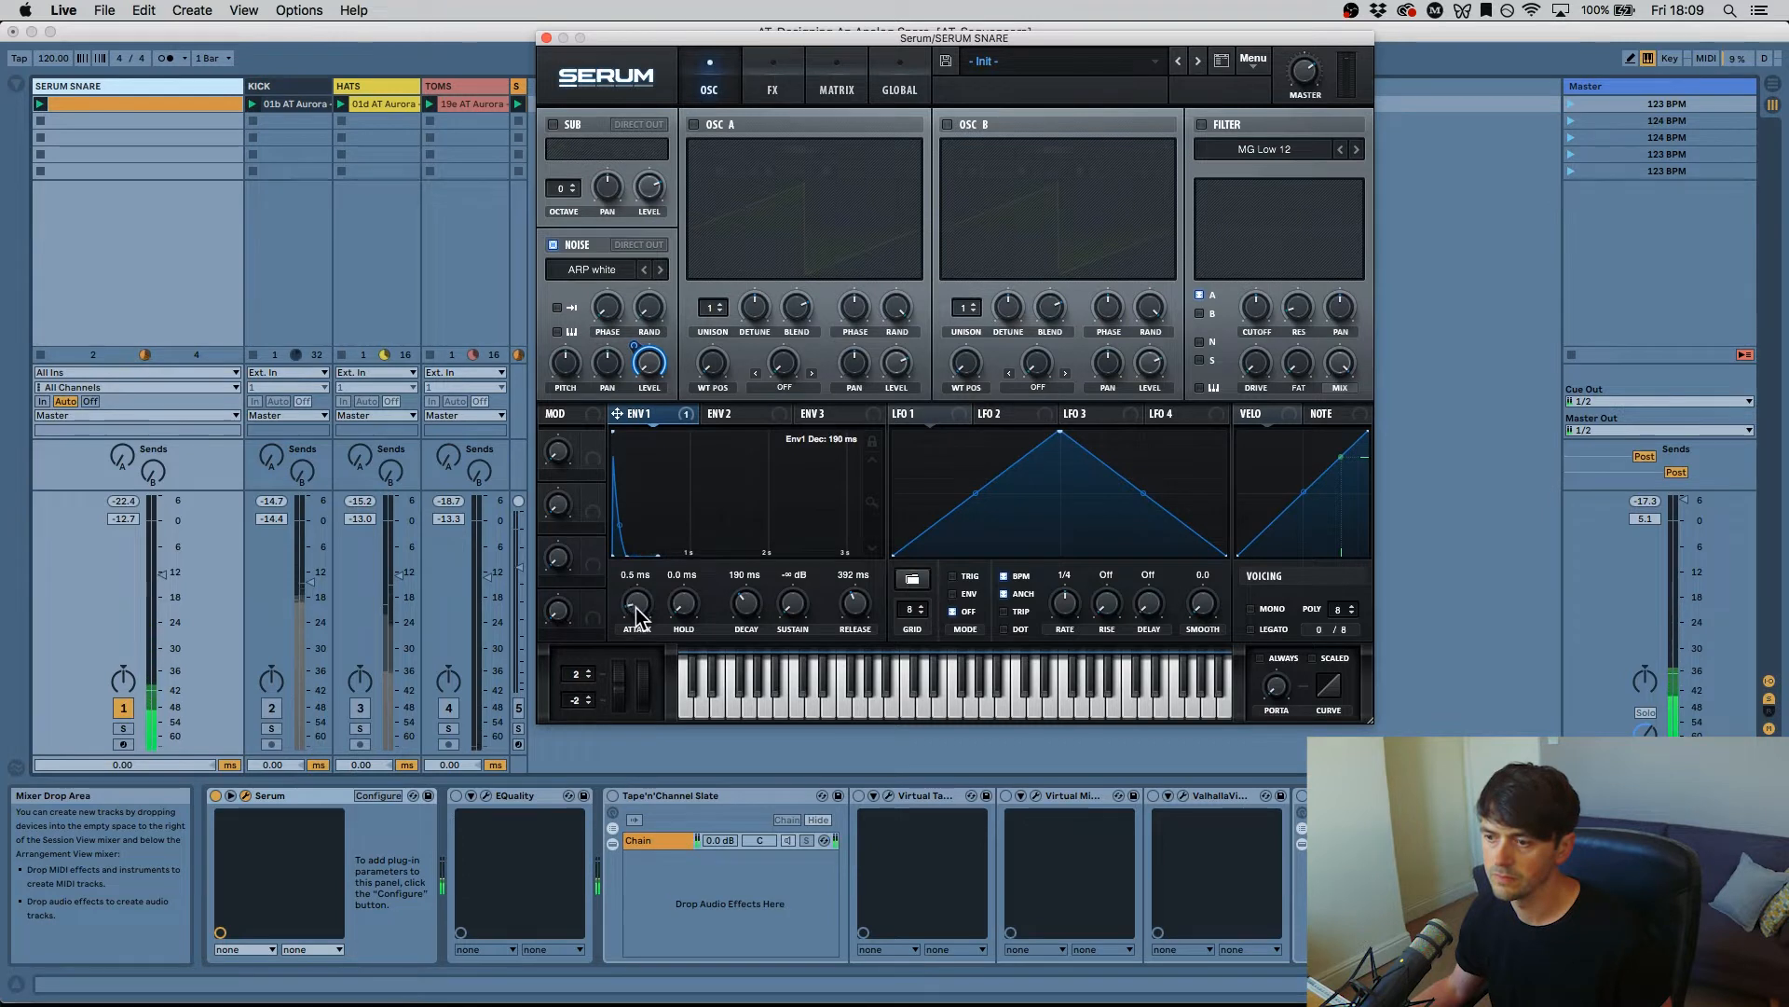
{"action": "left_click_drag", "start_coordinate": [636, 608], "coordinate": [632, 660]}
{"action": "left_click_drag", "start_coordinate": [748, 618], "coordinate": [747, 610]}
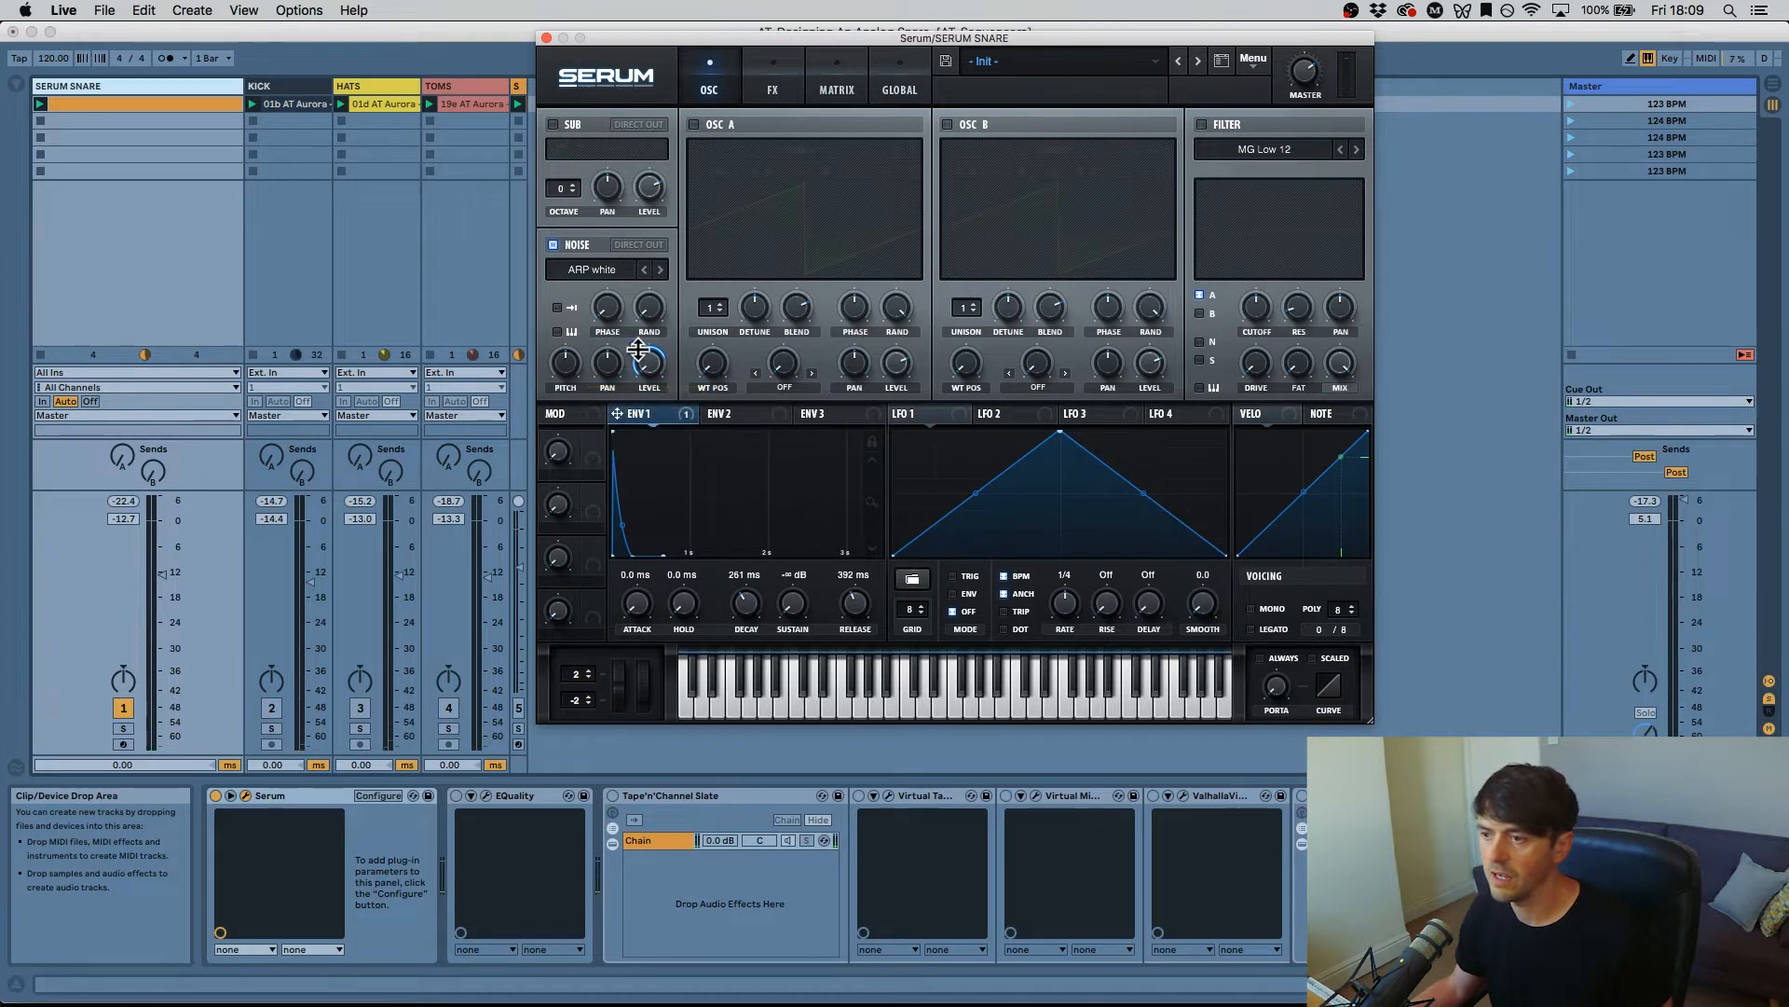
Step: Enable oscillator A with the Analog wavetable Basic Shapes and tune it to octave -1, semitone +2
{"action": "left_click", "coordinate": [692, 124]}
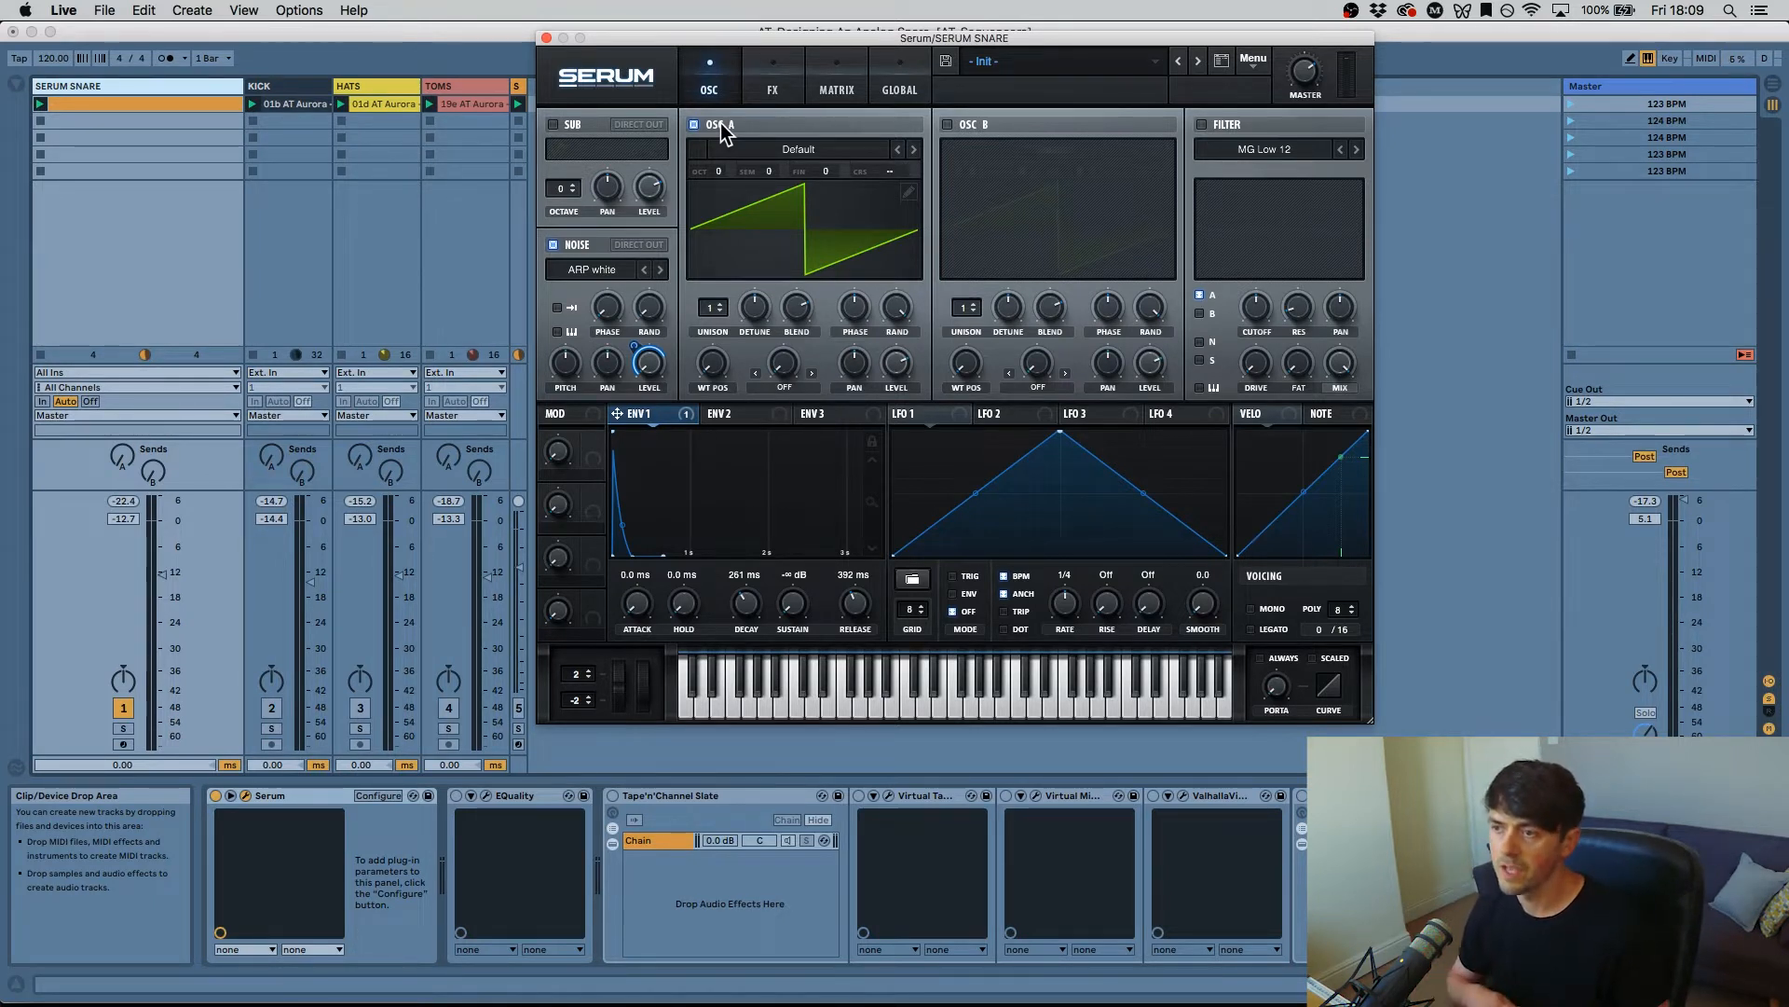
{"action": "left_click", "coordinate": [791, 151]}
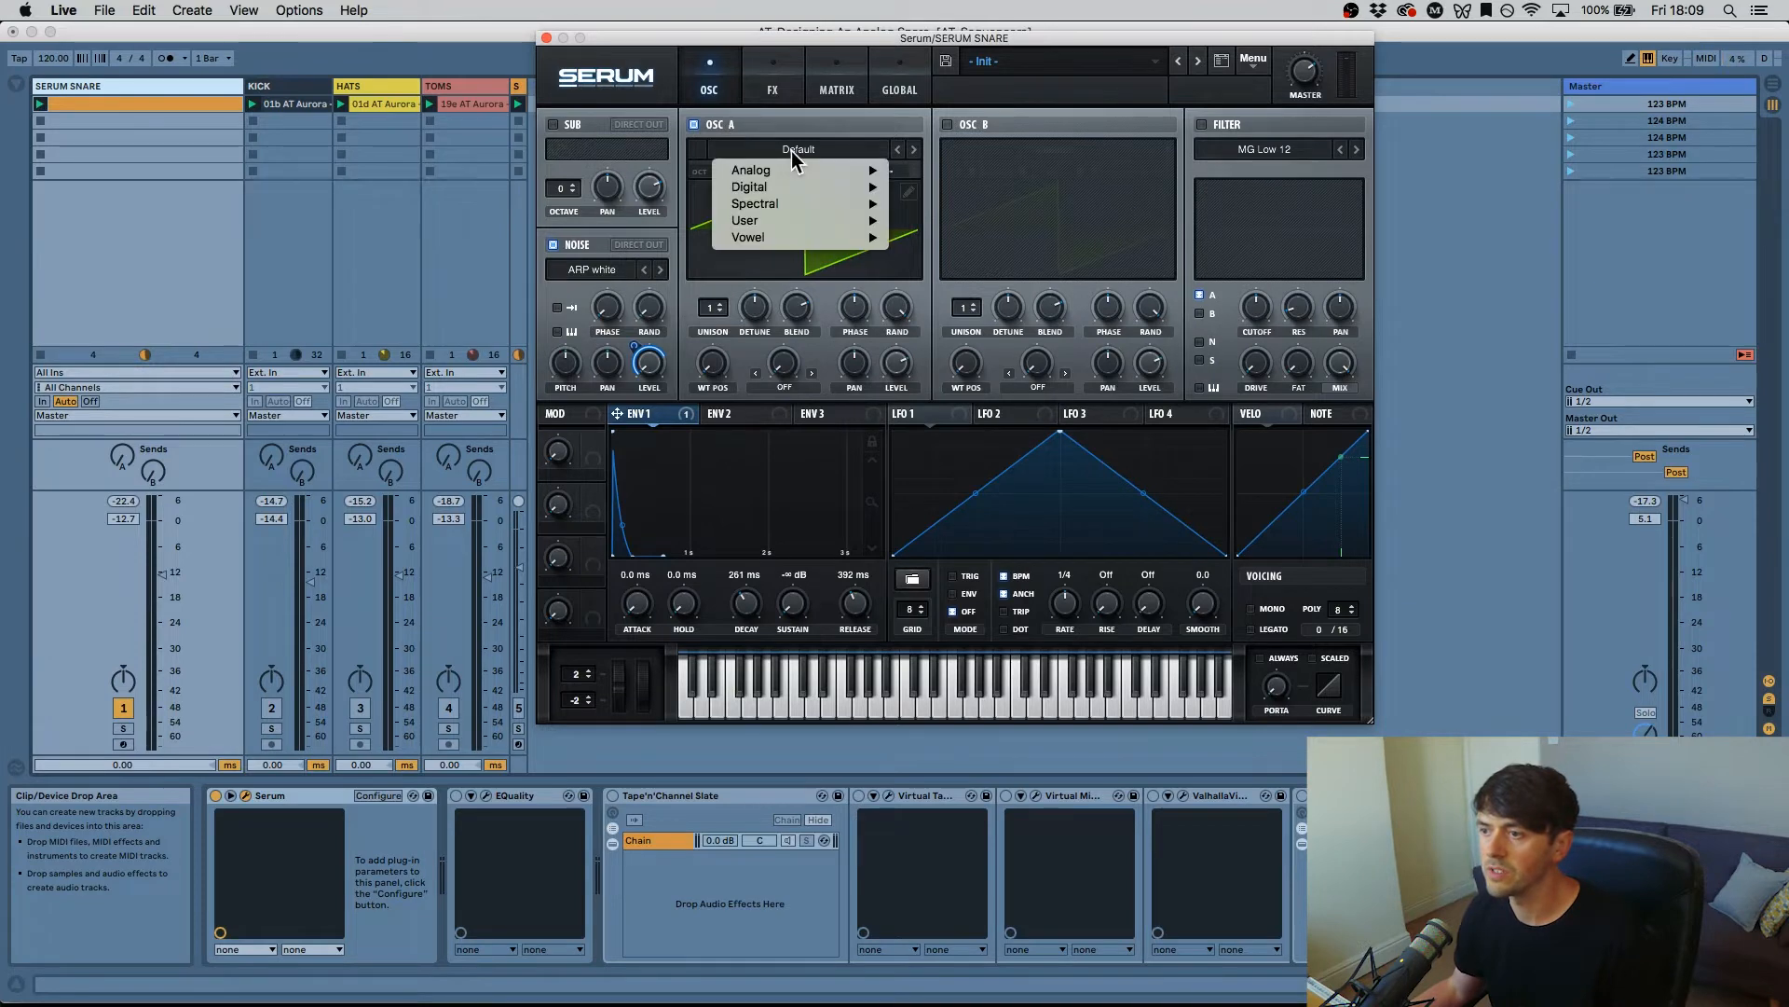
{"action": "mouse_move", "coordinate": [787, 168]}
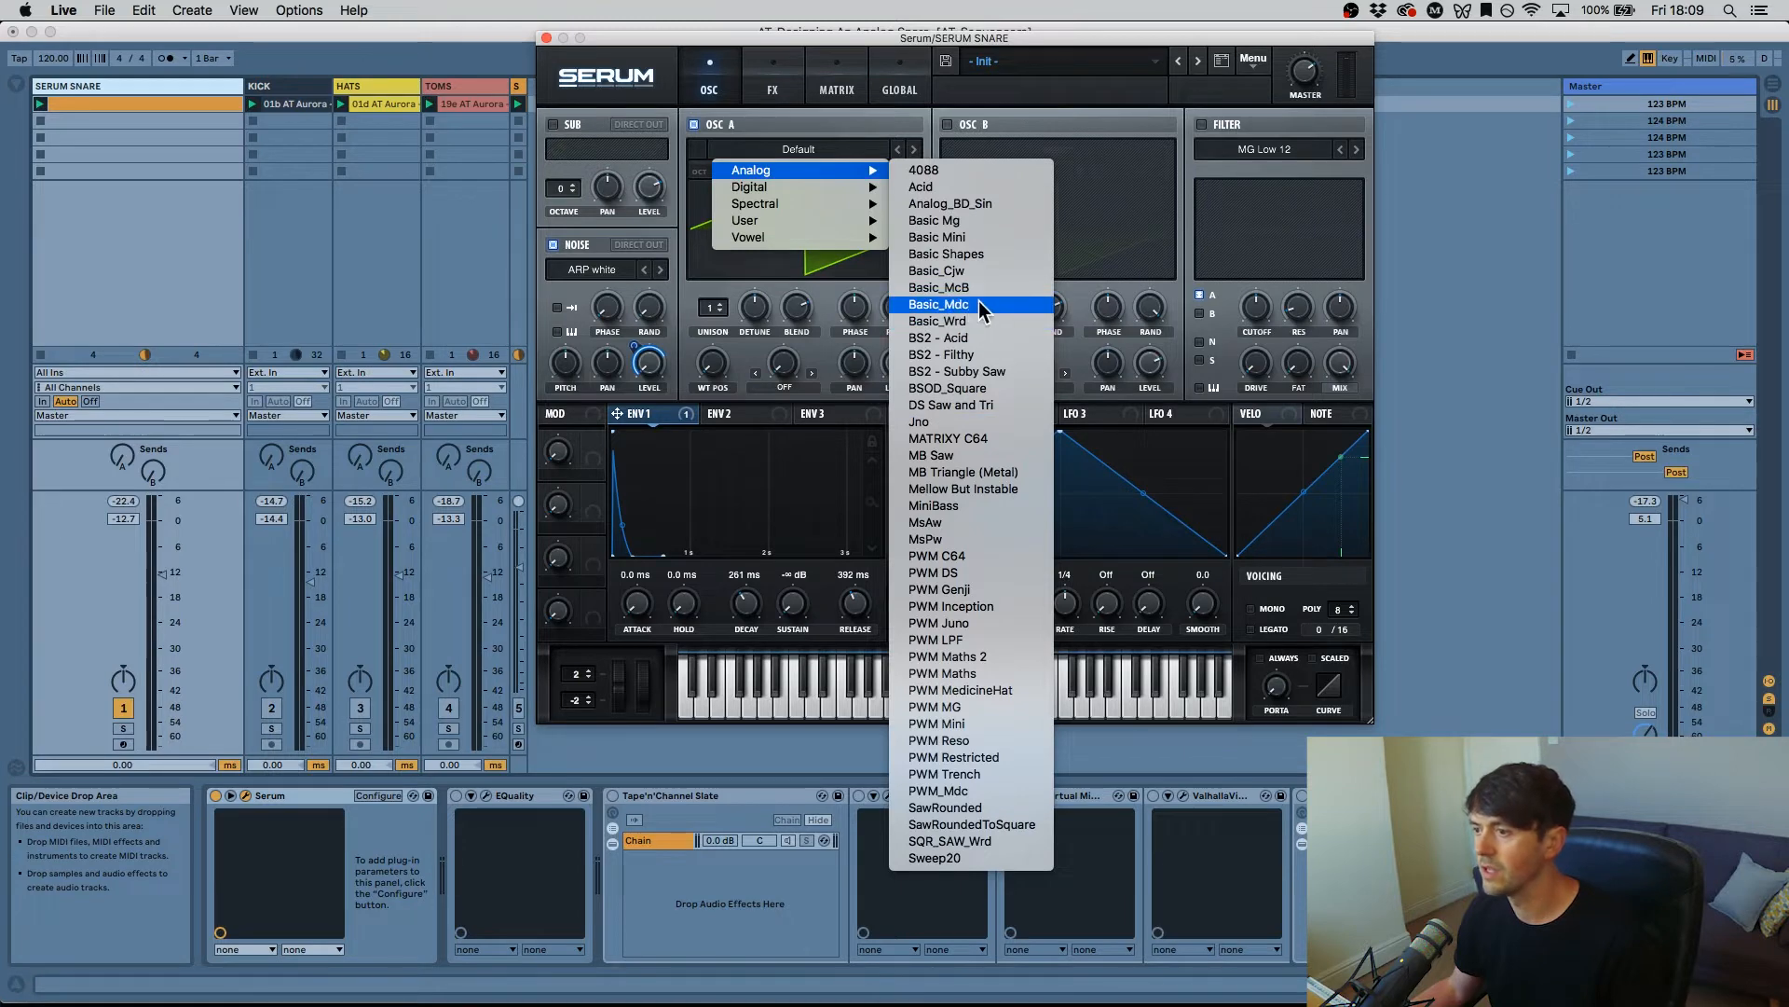
{"action": "left_click", "coordinate": [980, 256]}
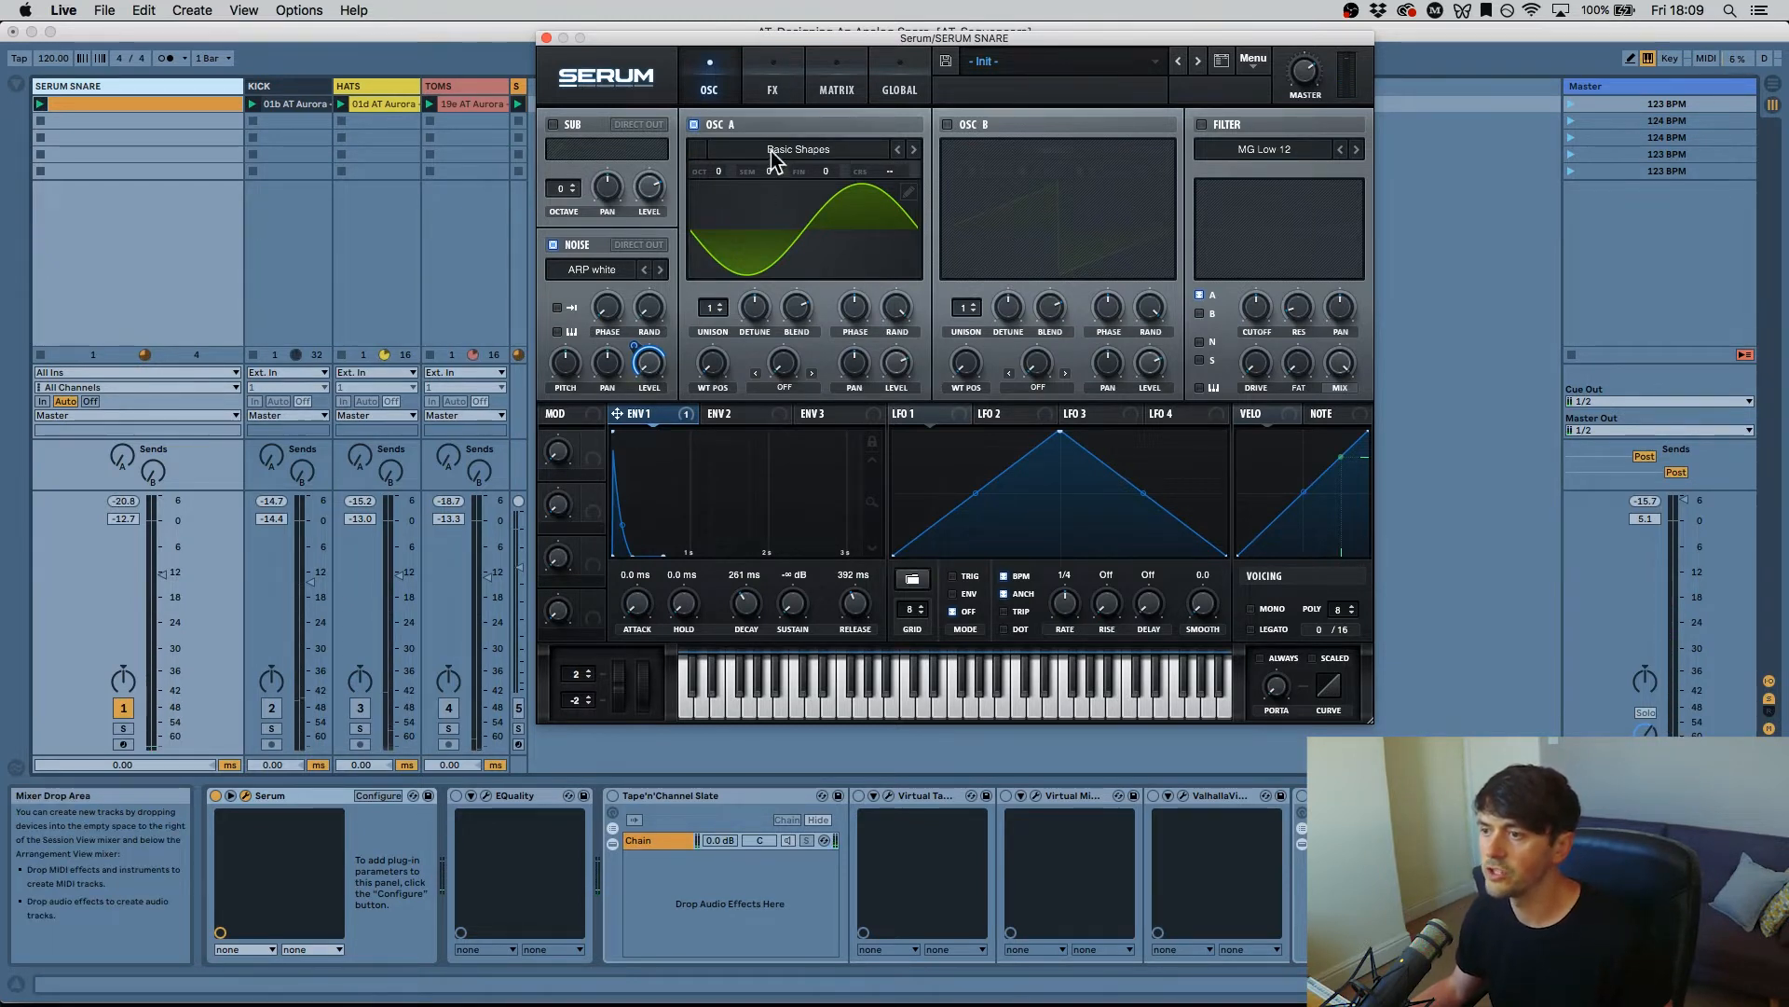
{"action": "mouse_move", "coordinate": [755, 171]}
{"action": "left_mouse_down"}
{"action": "mouse_move", "coordinate": [712, 188]}
{"action": "mouse_move", "coordinate": [767, 153]}
{"action": "left_mouse_up"}
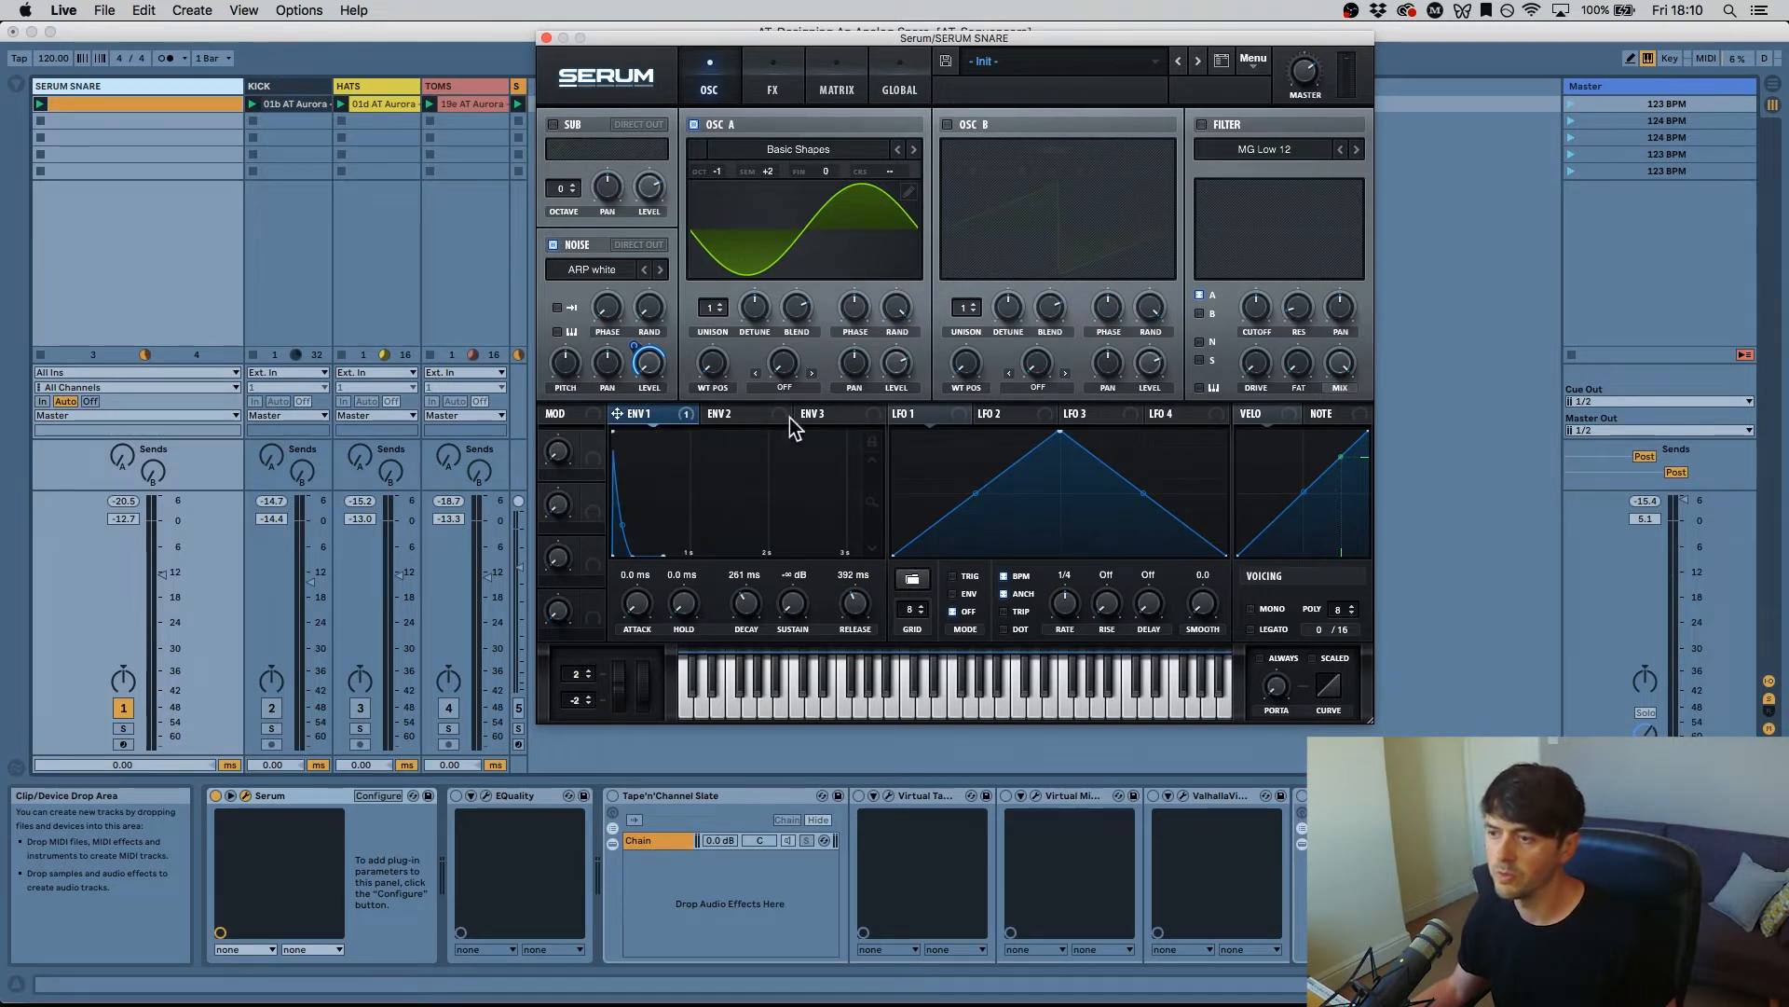
Step: Route envelope 2 to oscillator A's level with an amount of 100 and play the pattern
{"action": "left_click", "coordinate": [729, 415]}
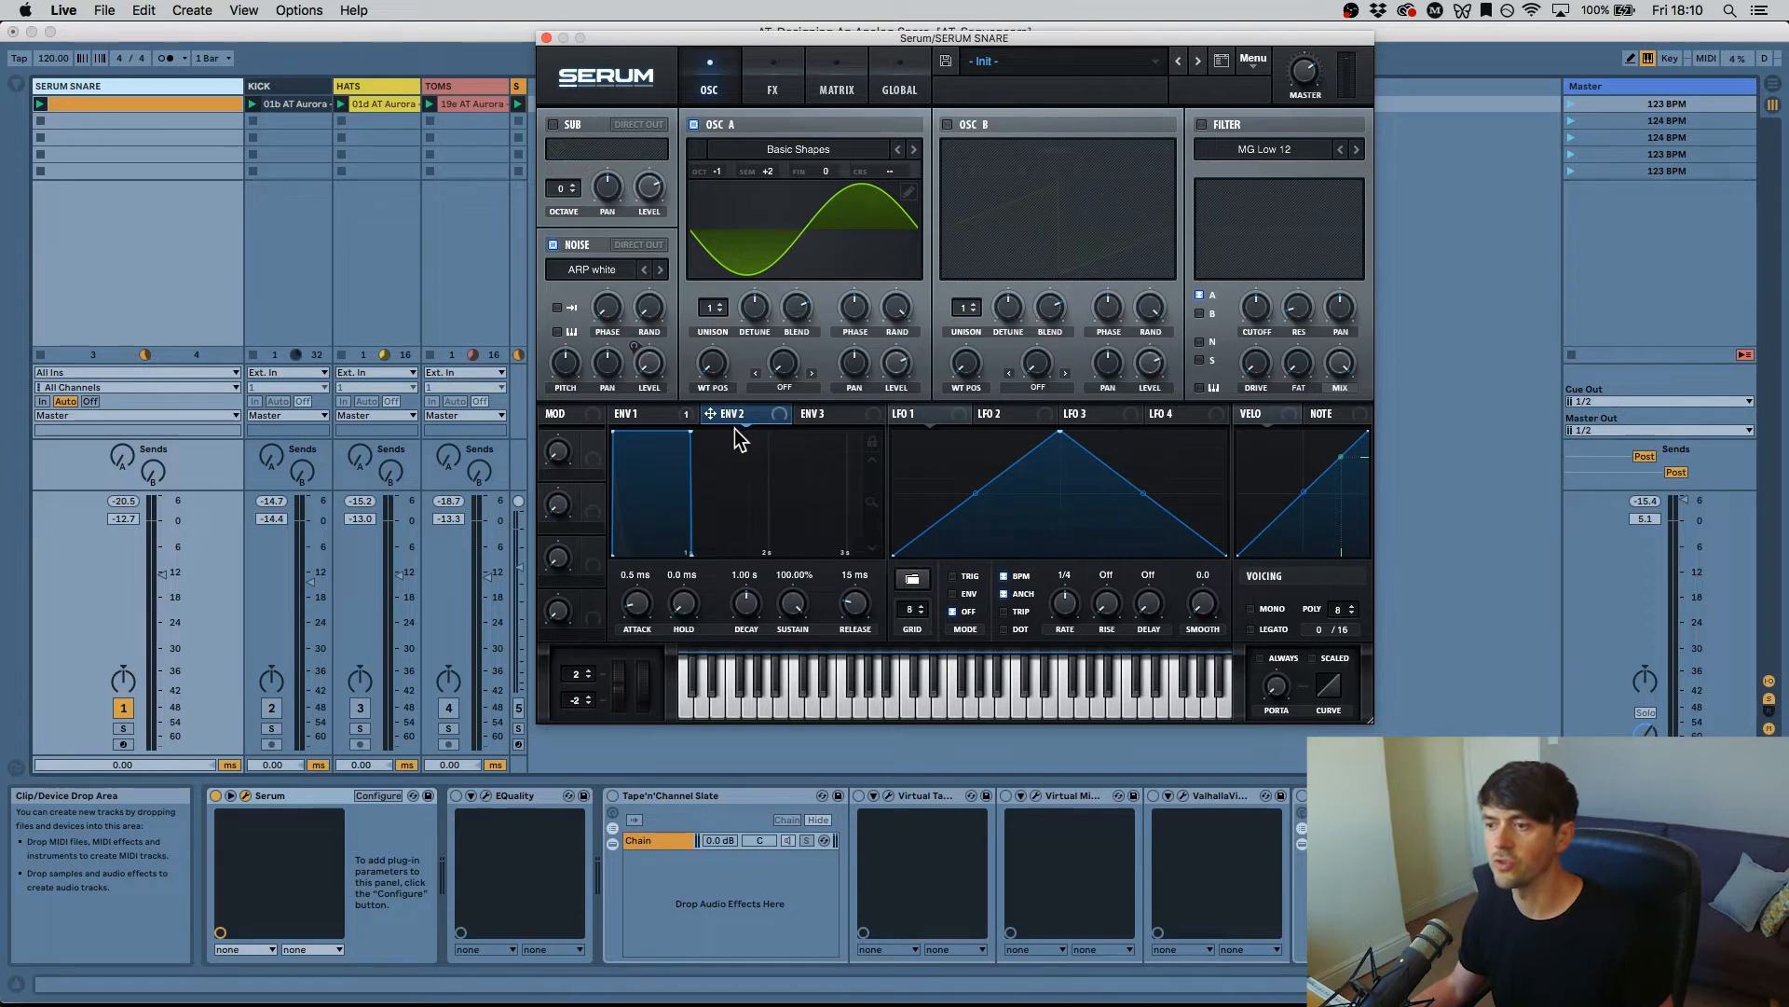
{"action": "left_click_drag", "start_coordinate": [708, 415], "coordinate": [897, 373]}
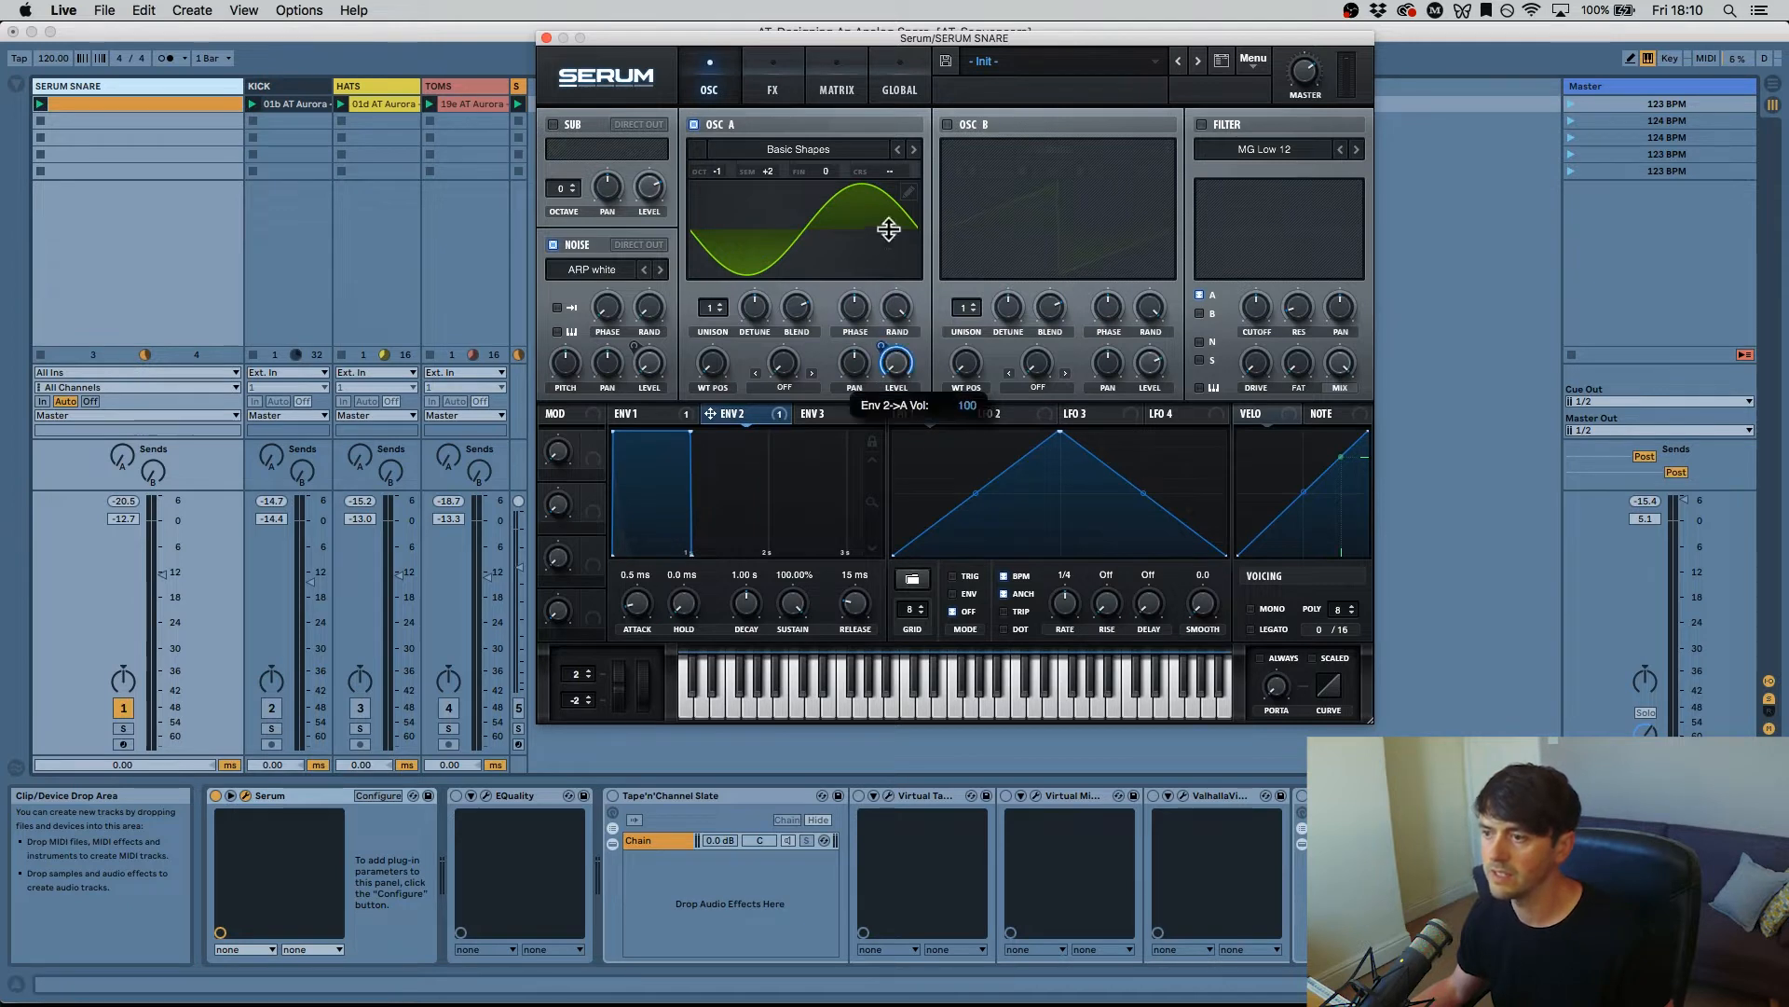
{"action": "key", "text": "space"}
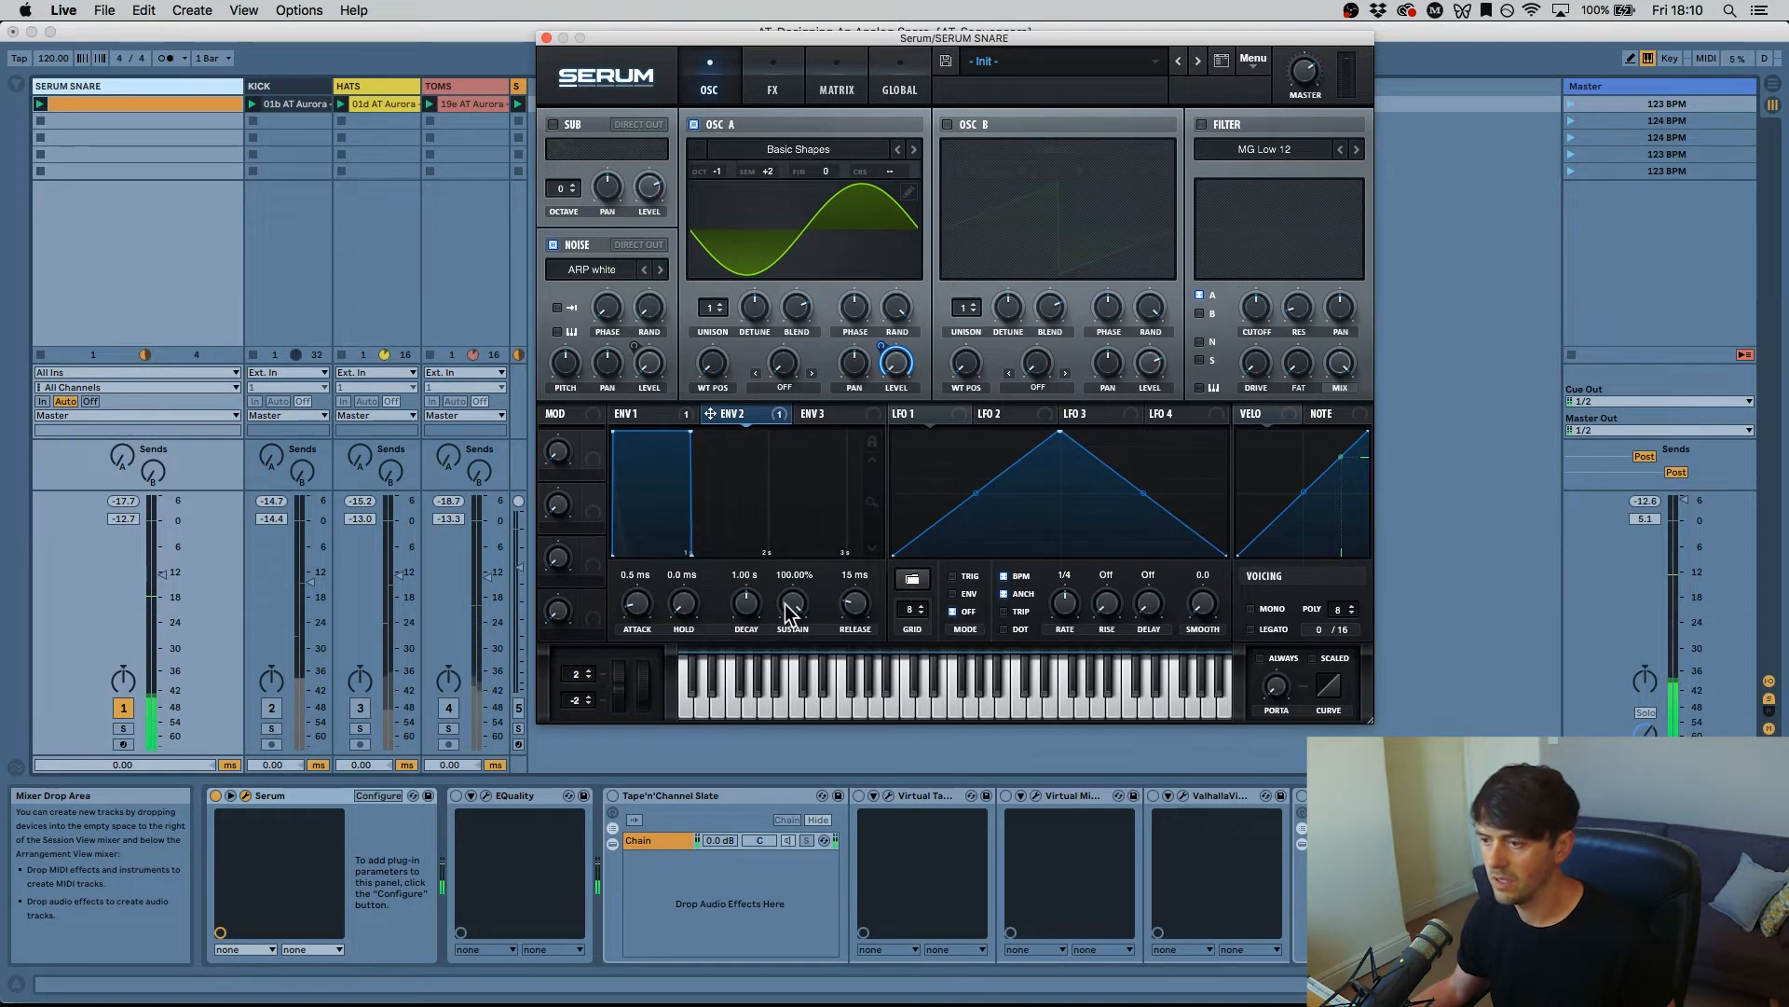
Step: Set envelope 2's sustain to 0% and its decay to 198 ms
{"action": "left_click_drag", "start_coordinate": [790, 604], "coordinate": [727, 941]}
{"action": "left_click_drag", "start_coordinate": [746, 604], "coordinate": [690, 509]}
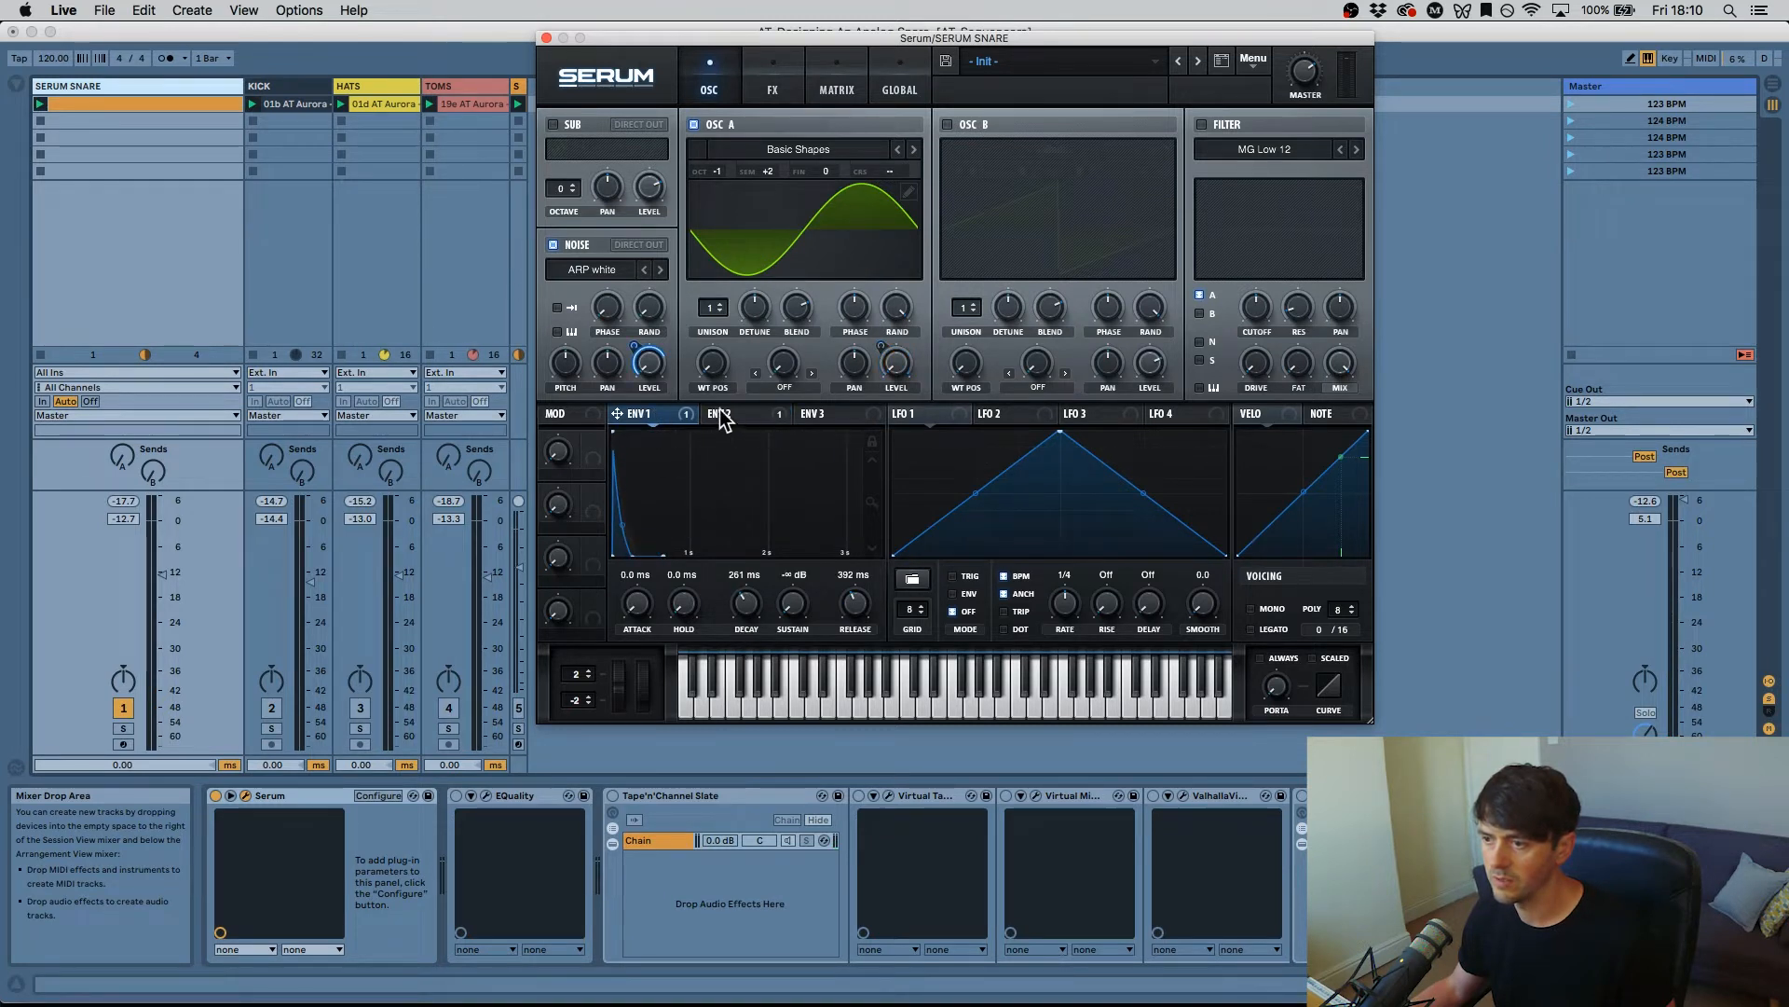
{"action": "mouse_move", "coordinate": [745, 606]}
{"action": "left_mouse_down"}
{"action": "mouse_move", "coordinate": [751, 630]}
{"action": "mouse_move", "coordinate": [748, 607]}
{"action": "left_mouse_up"}
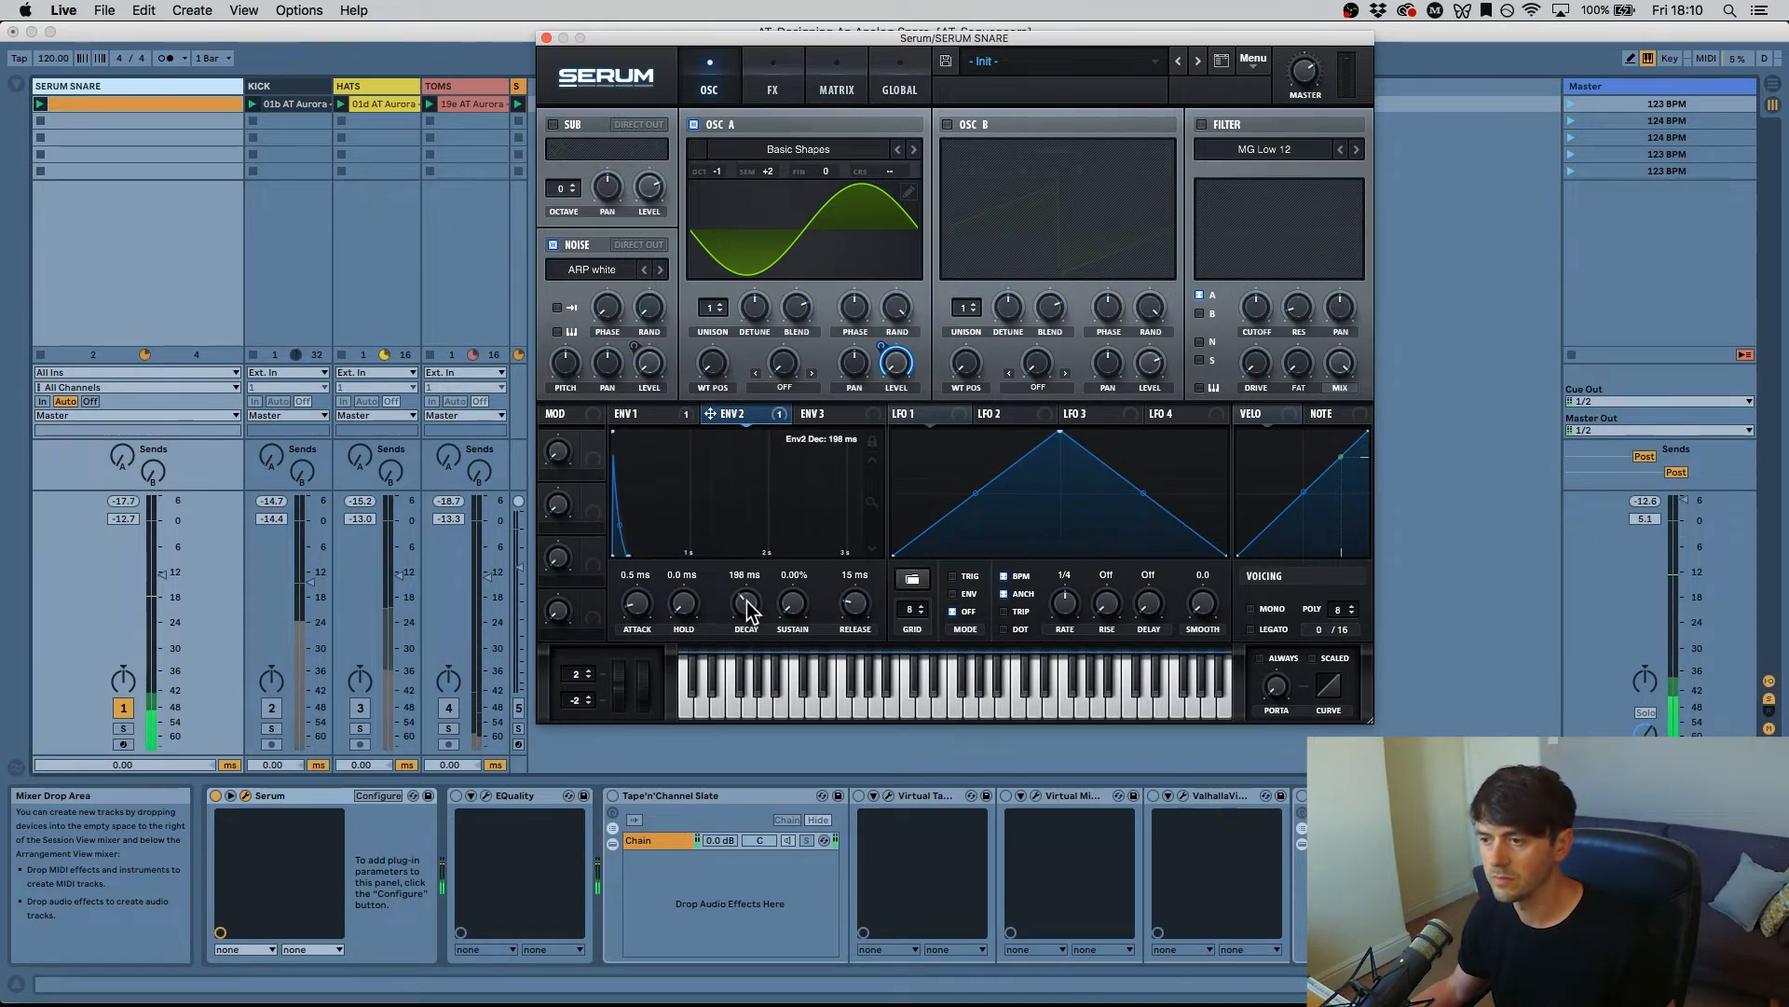
{"action": "left_click_drag", "start_coordinate": [748, 611], "coordinate": [748, 594]}
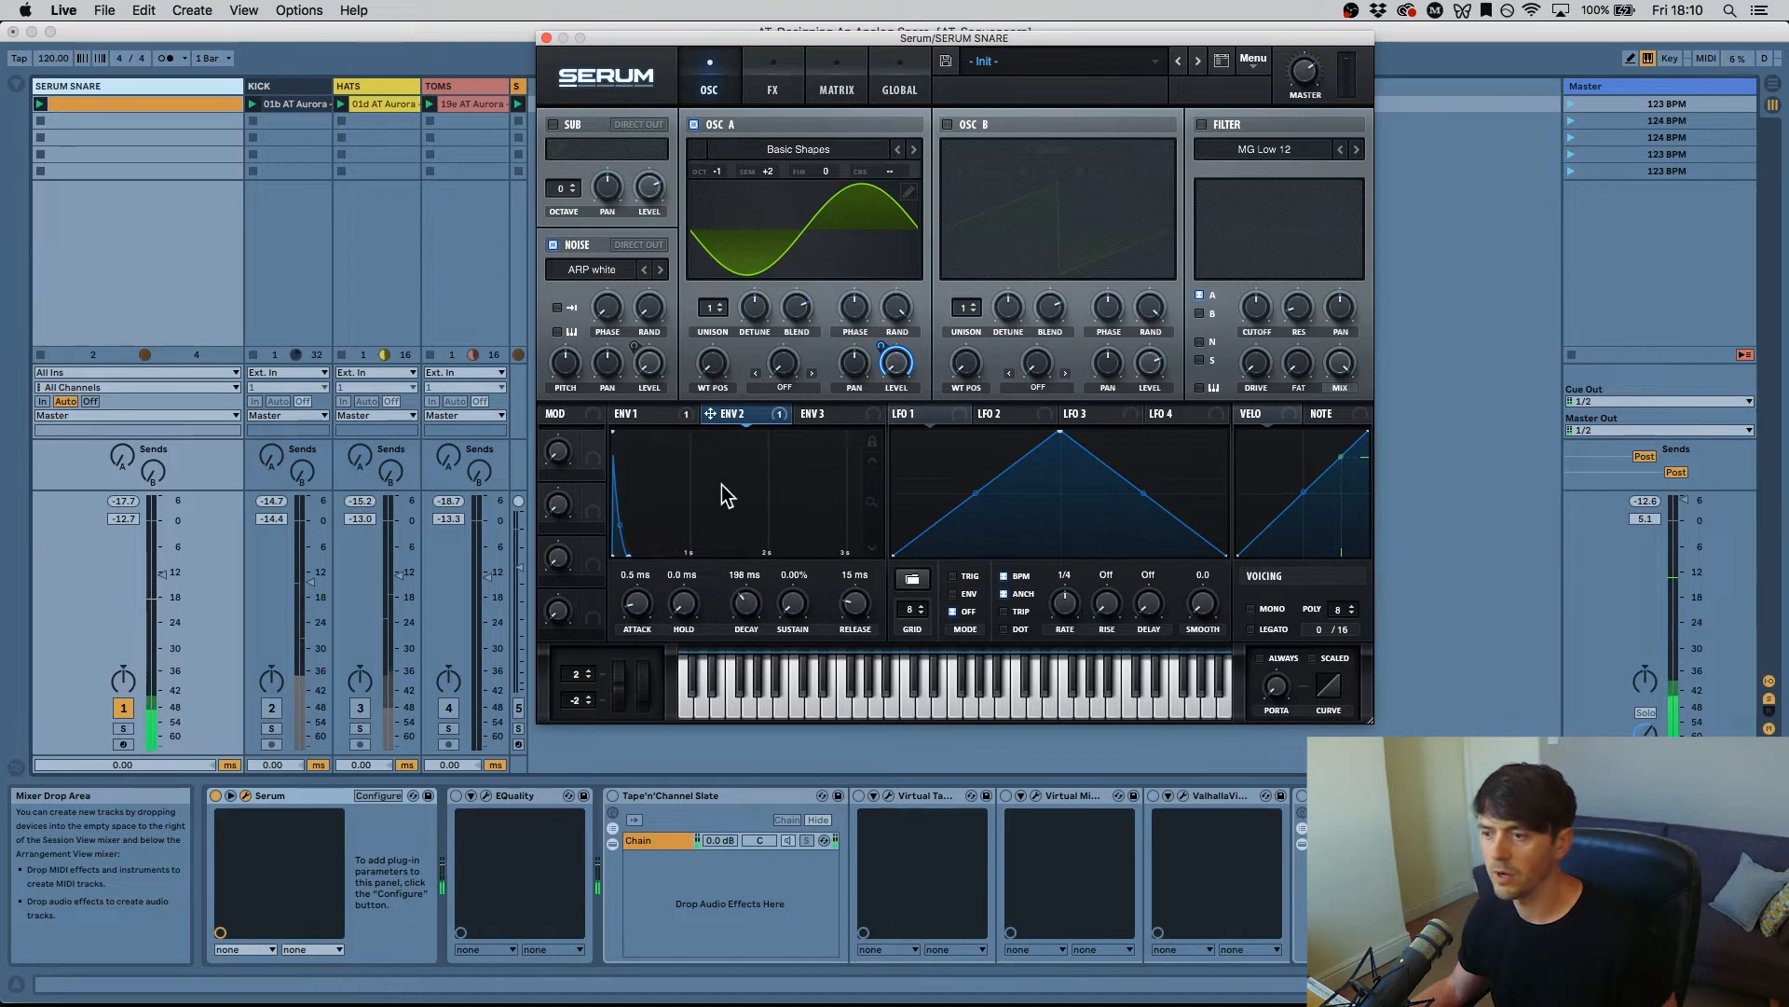
Step: Fine-tune envelope 1's decay for the noise layer while listening to the pattern
{"action": "left_click", "coordinate": [639, 415]}
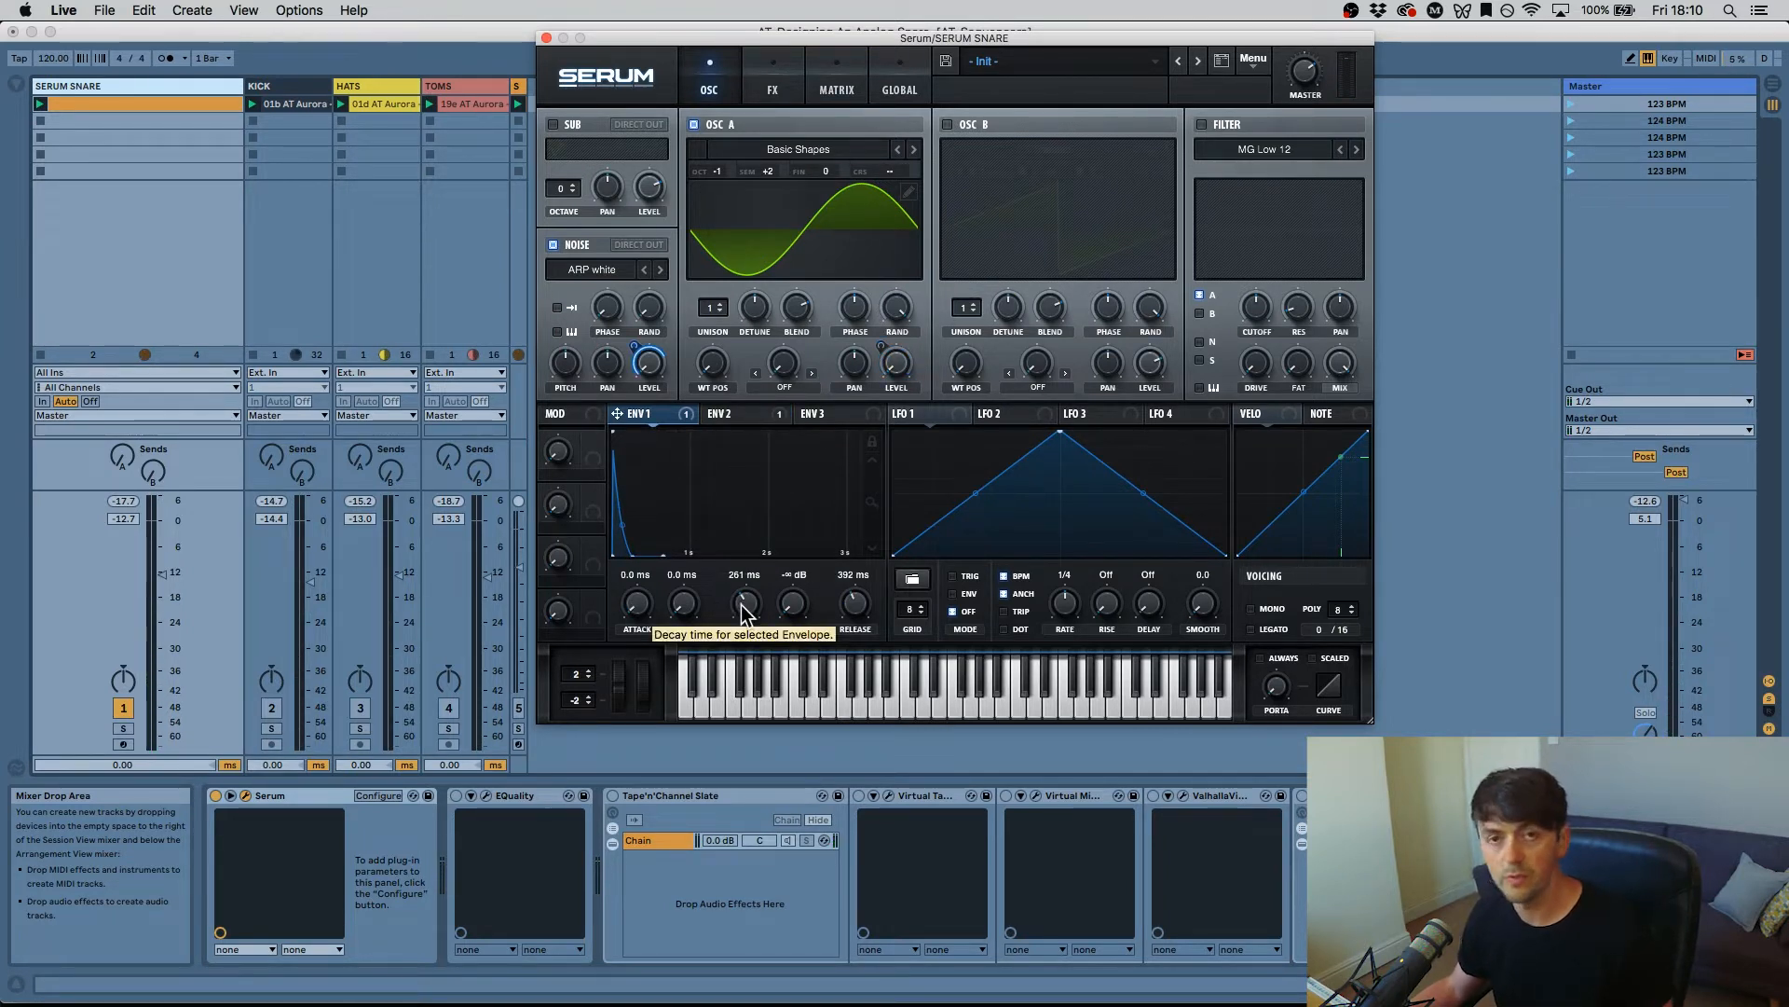
{"action": "key", "text": "space"}
{"action": "left_click_drag", "start_coordinate": [741, 603], "coordinate": [743, 613]}
Step: Lengthen envelope 2's decay to 263 ms while listening to the pattern
{"action": "left_click", "coordinate": [743, 412]}
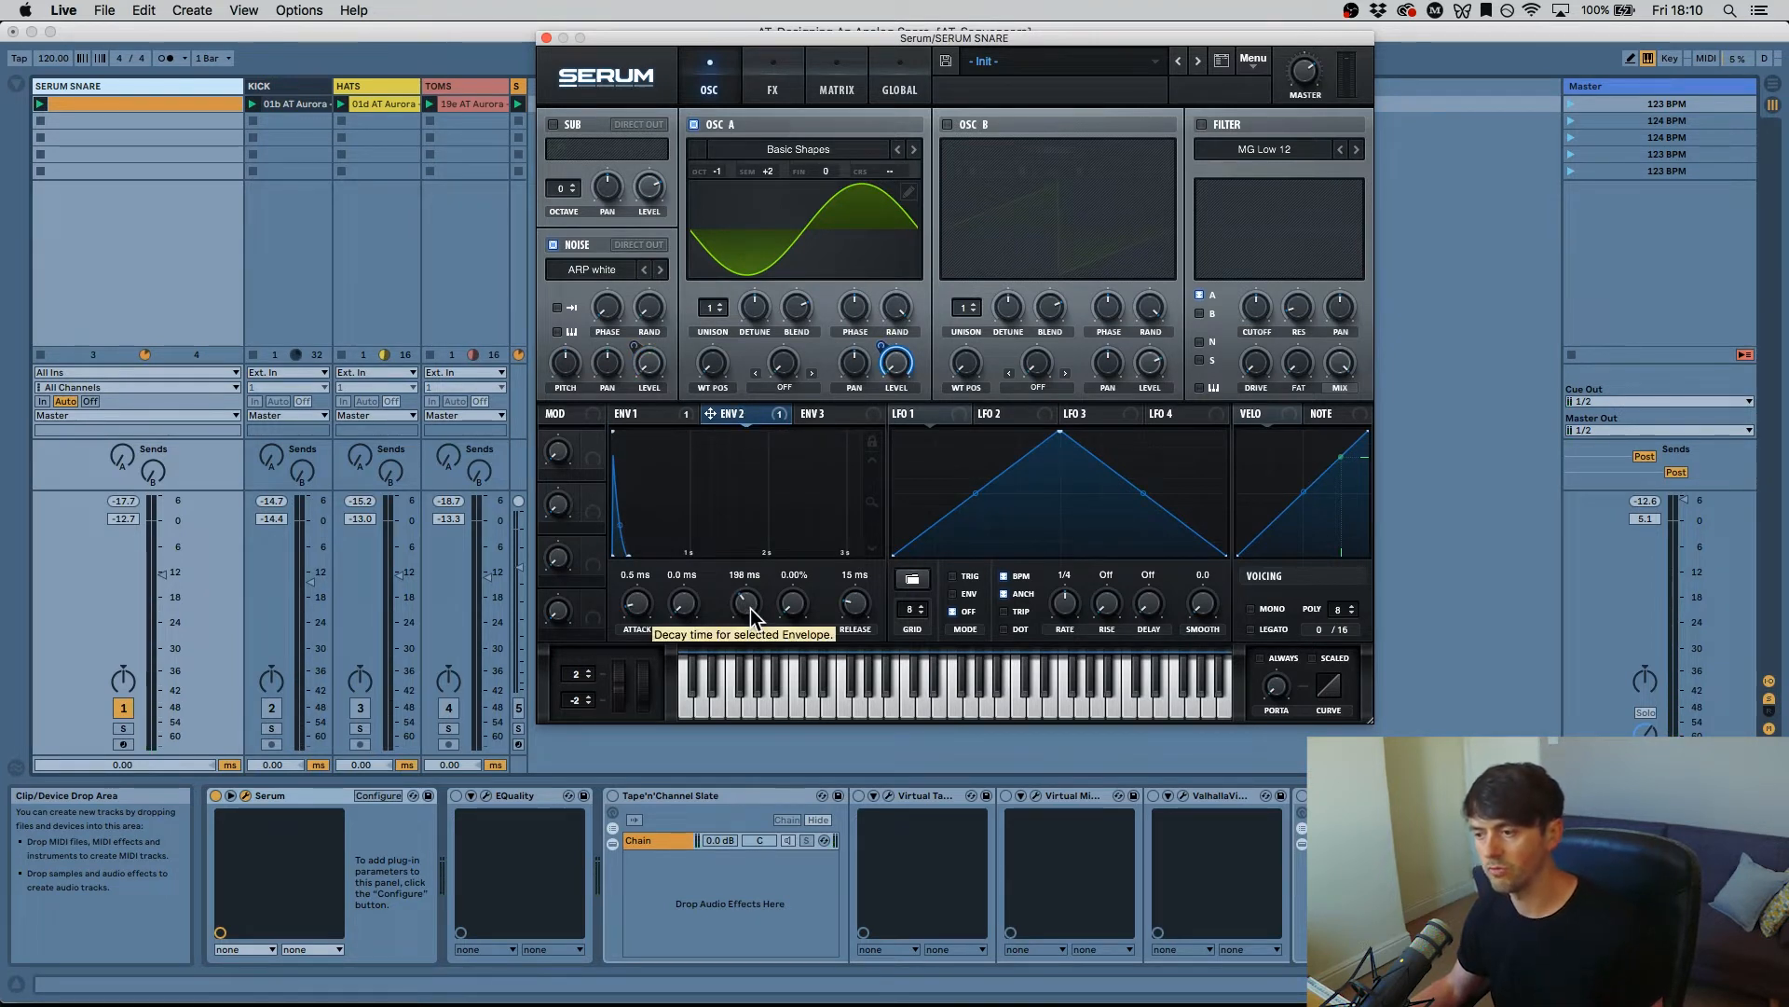
{"action": "mouse_move", "coordinate": [751, 607]}
{"action": "left_mouse_down"}
{"action": "mouse_move", "coordinate": [748, 528]}
{"action": "mouse_move", "coordinate": [743, 611]}
{"action": "left_mouse_up"}
{"action": "scroll", "coordinate": [745, 604], "scroll_direction": "up", "scroll_amount": 3}
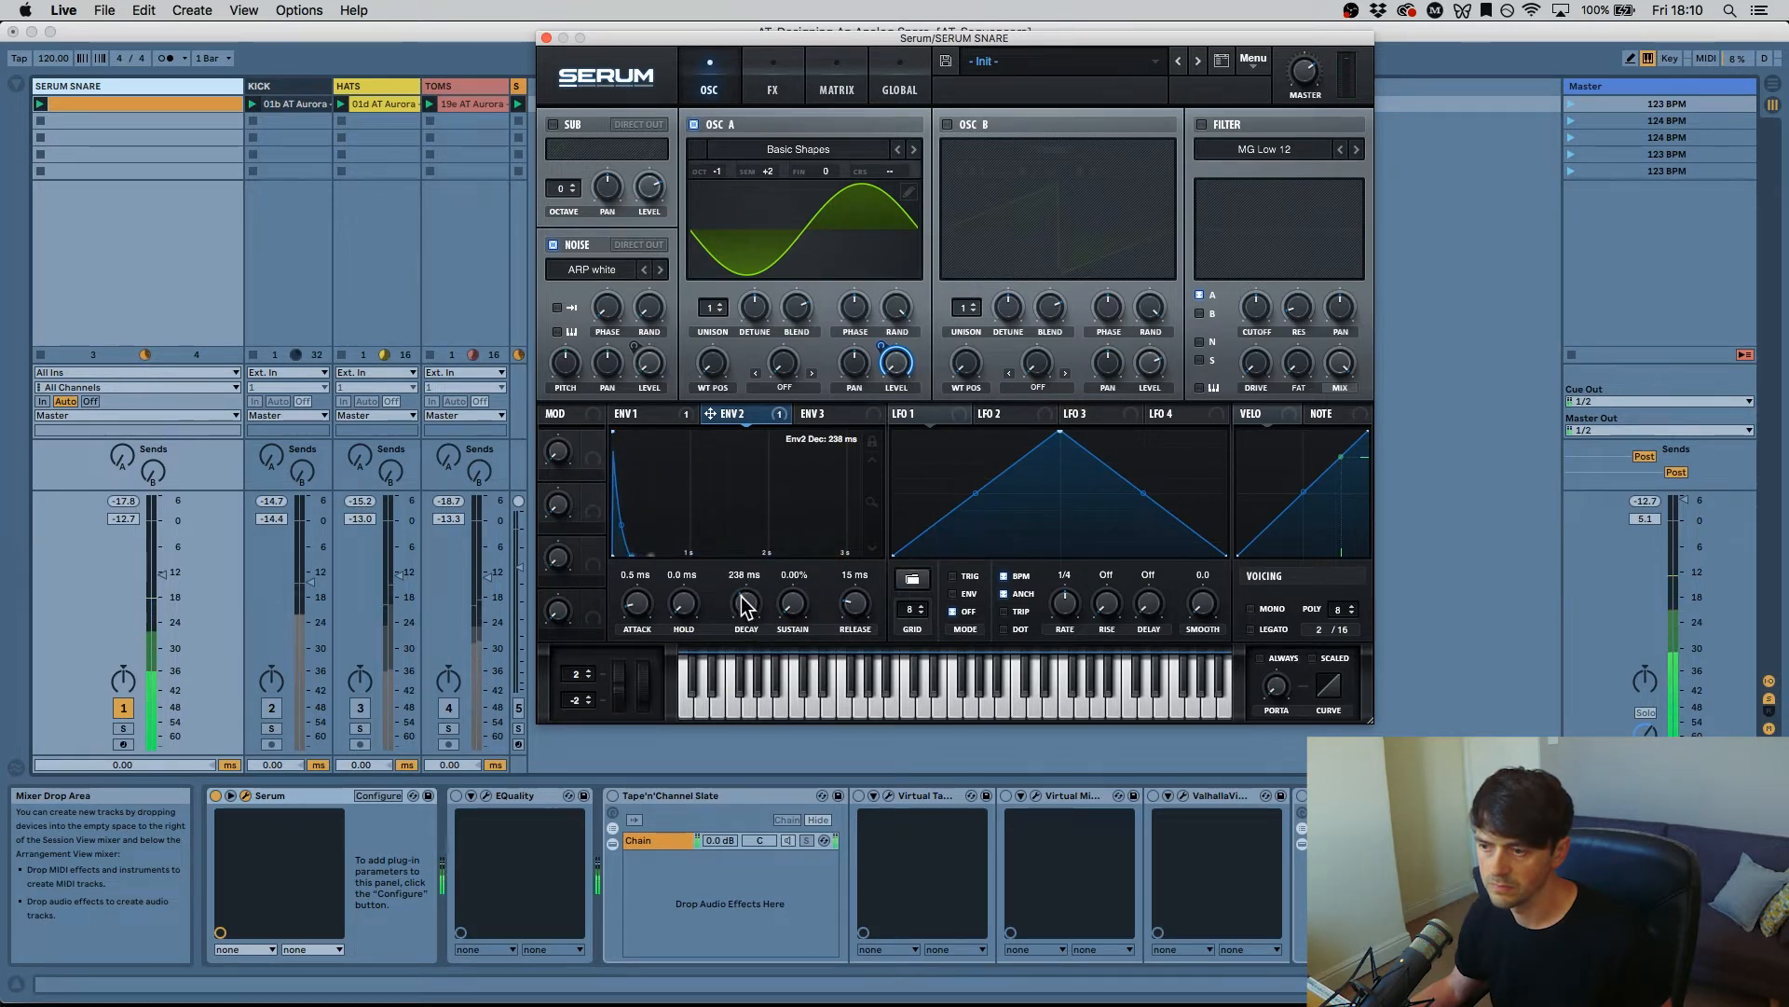
{"action": "scroll", "coordinate": [746, 605], "scroll_direction": "down", "scroll_amount": 1}
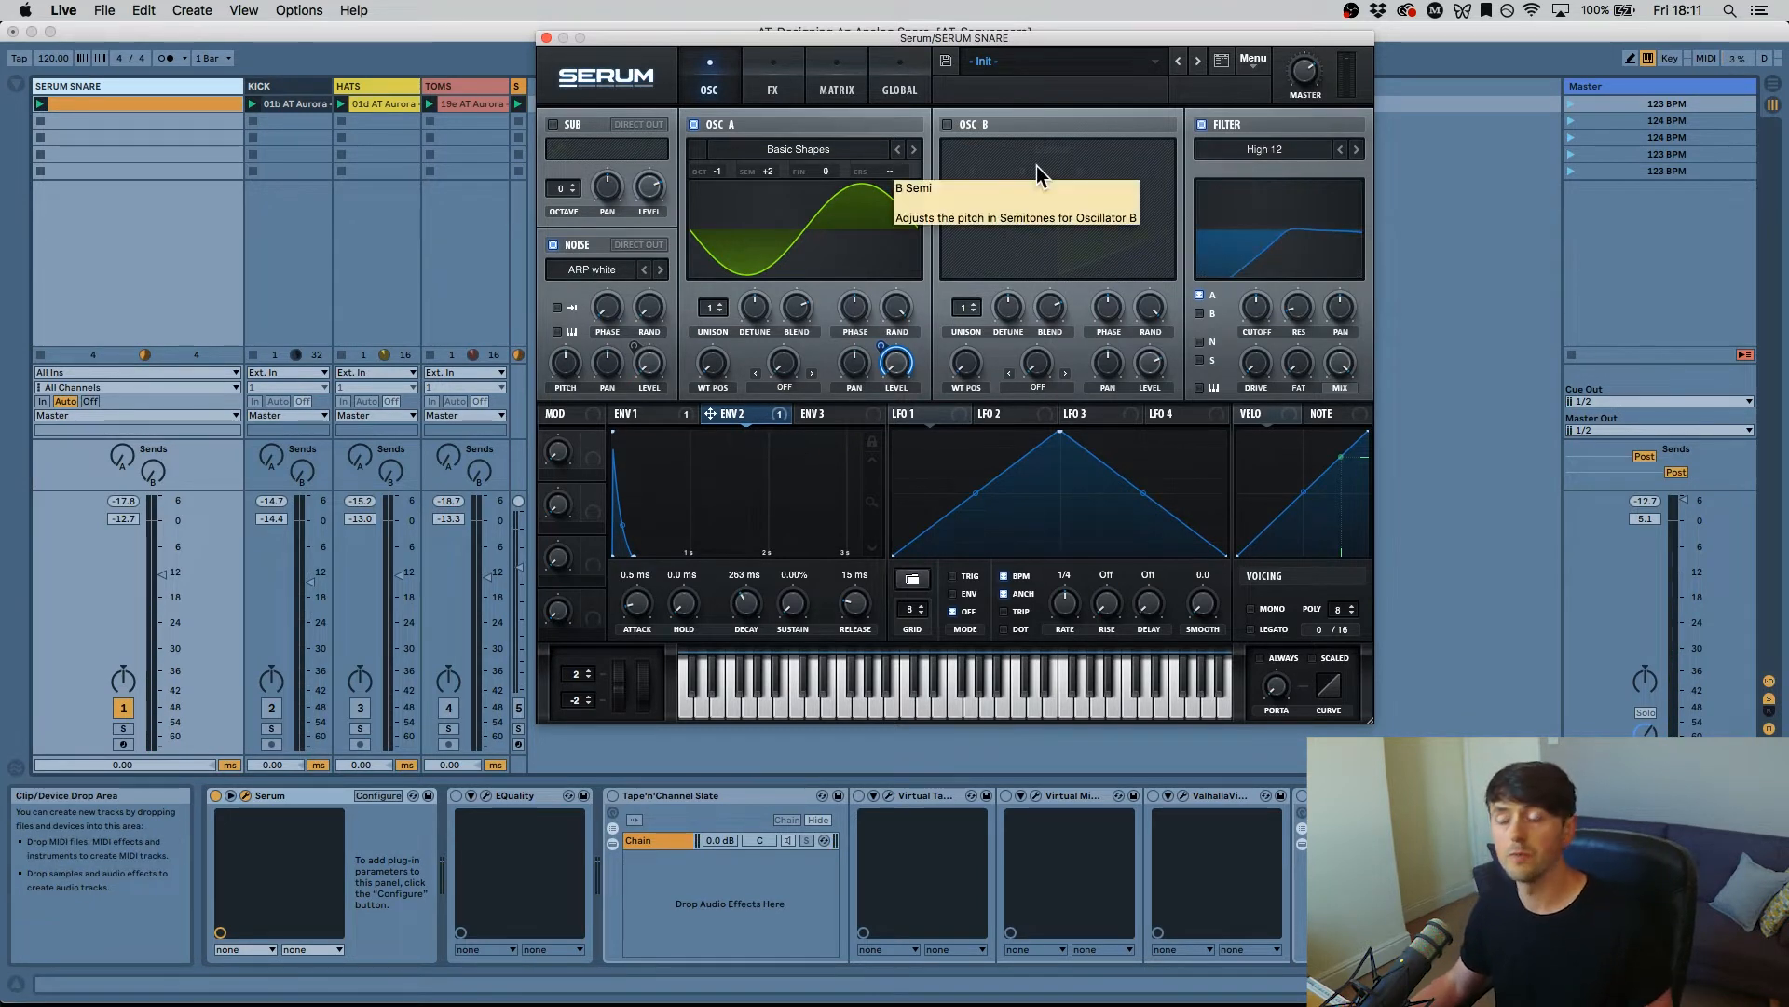
Step: Route only the noise source through the High 12 filter, removing oscillator A from the filter input
{"action": "left_click", "coordinate": [1201, 125]}
{"action": "left_click", "coordinate": [1202, 125]}
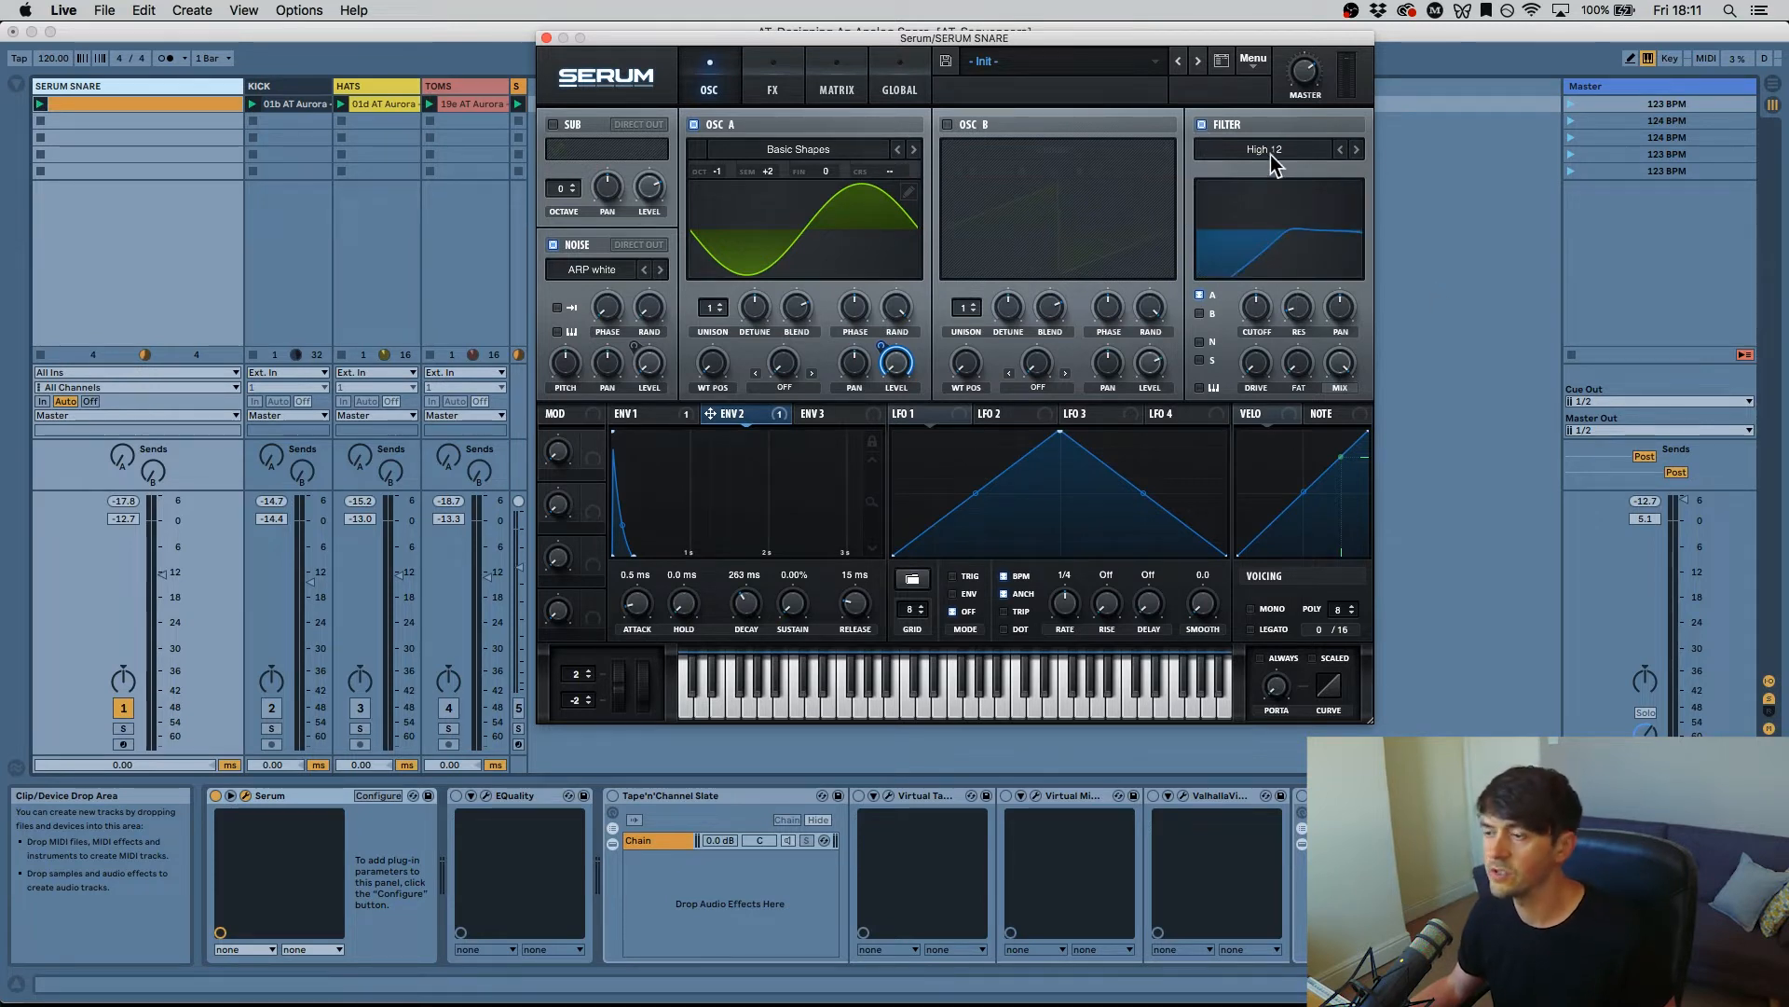
{"action": "left_click", "coordinate": [1200, 296]}
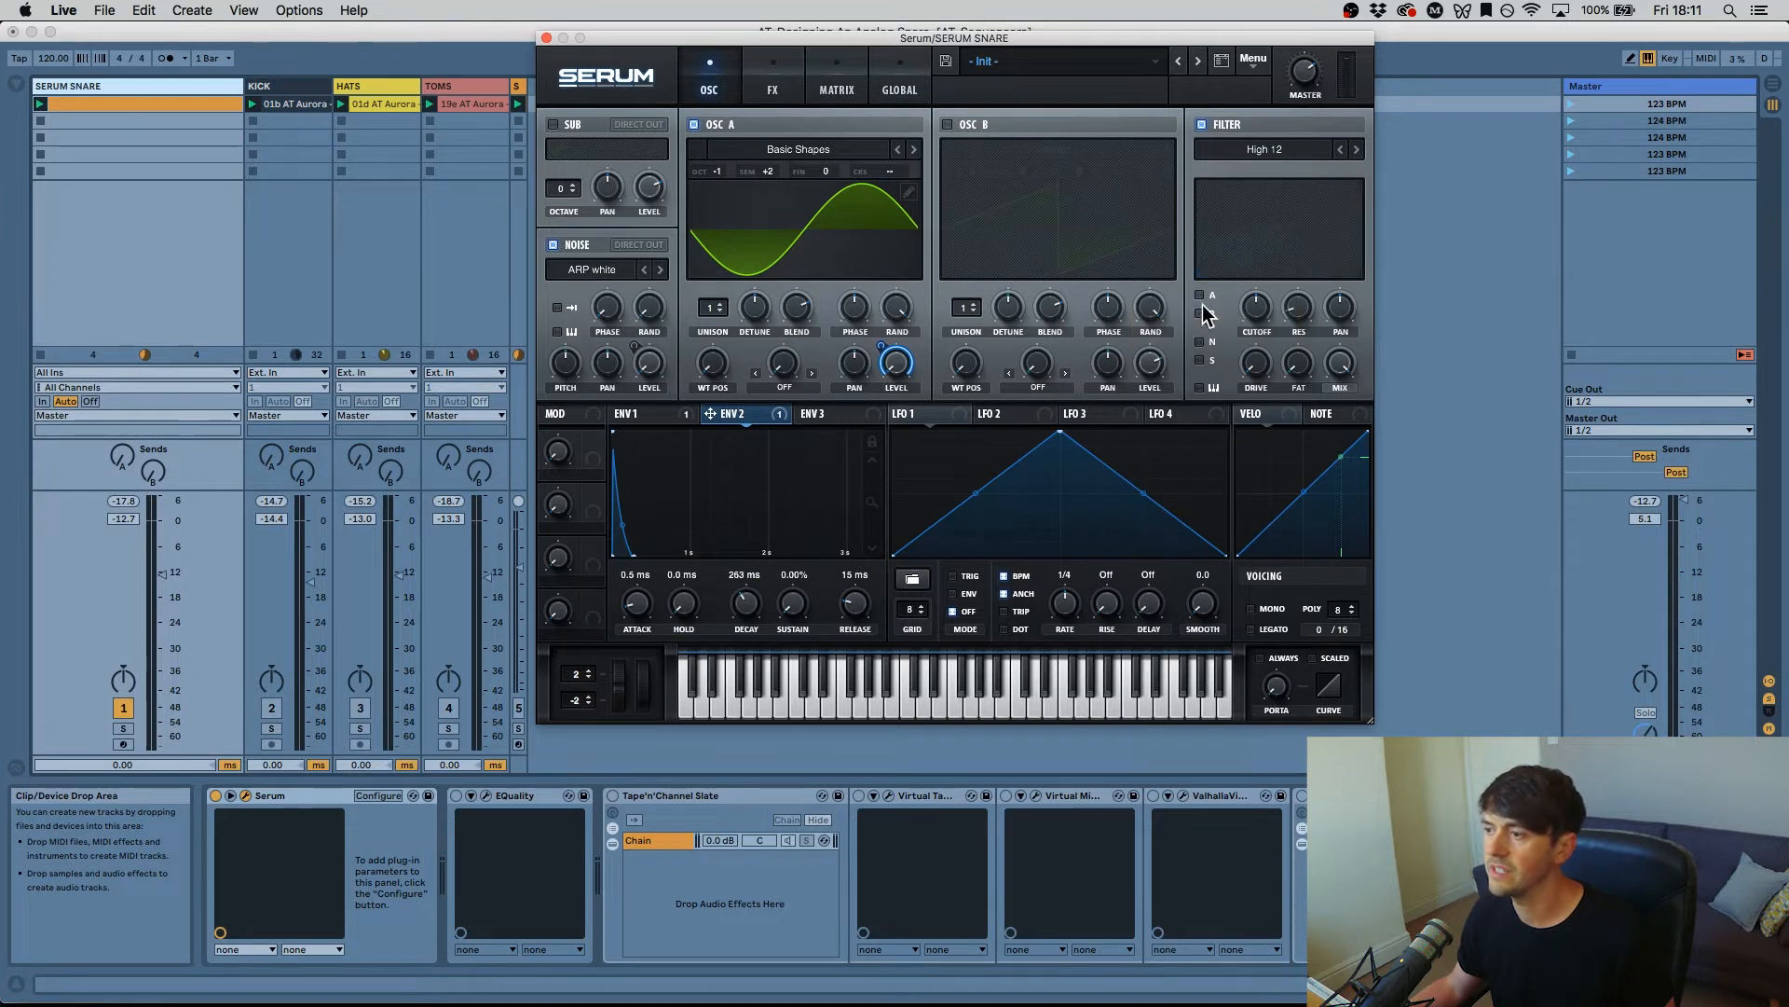
{"action": "left_click", "coordinate": [1199, 342]}
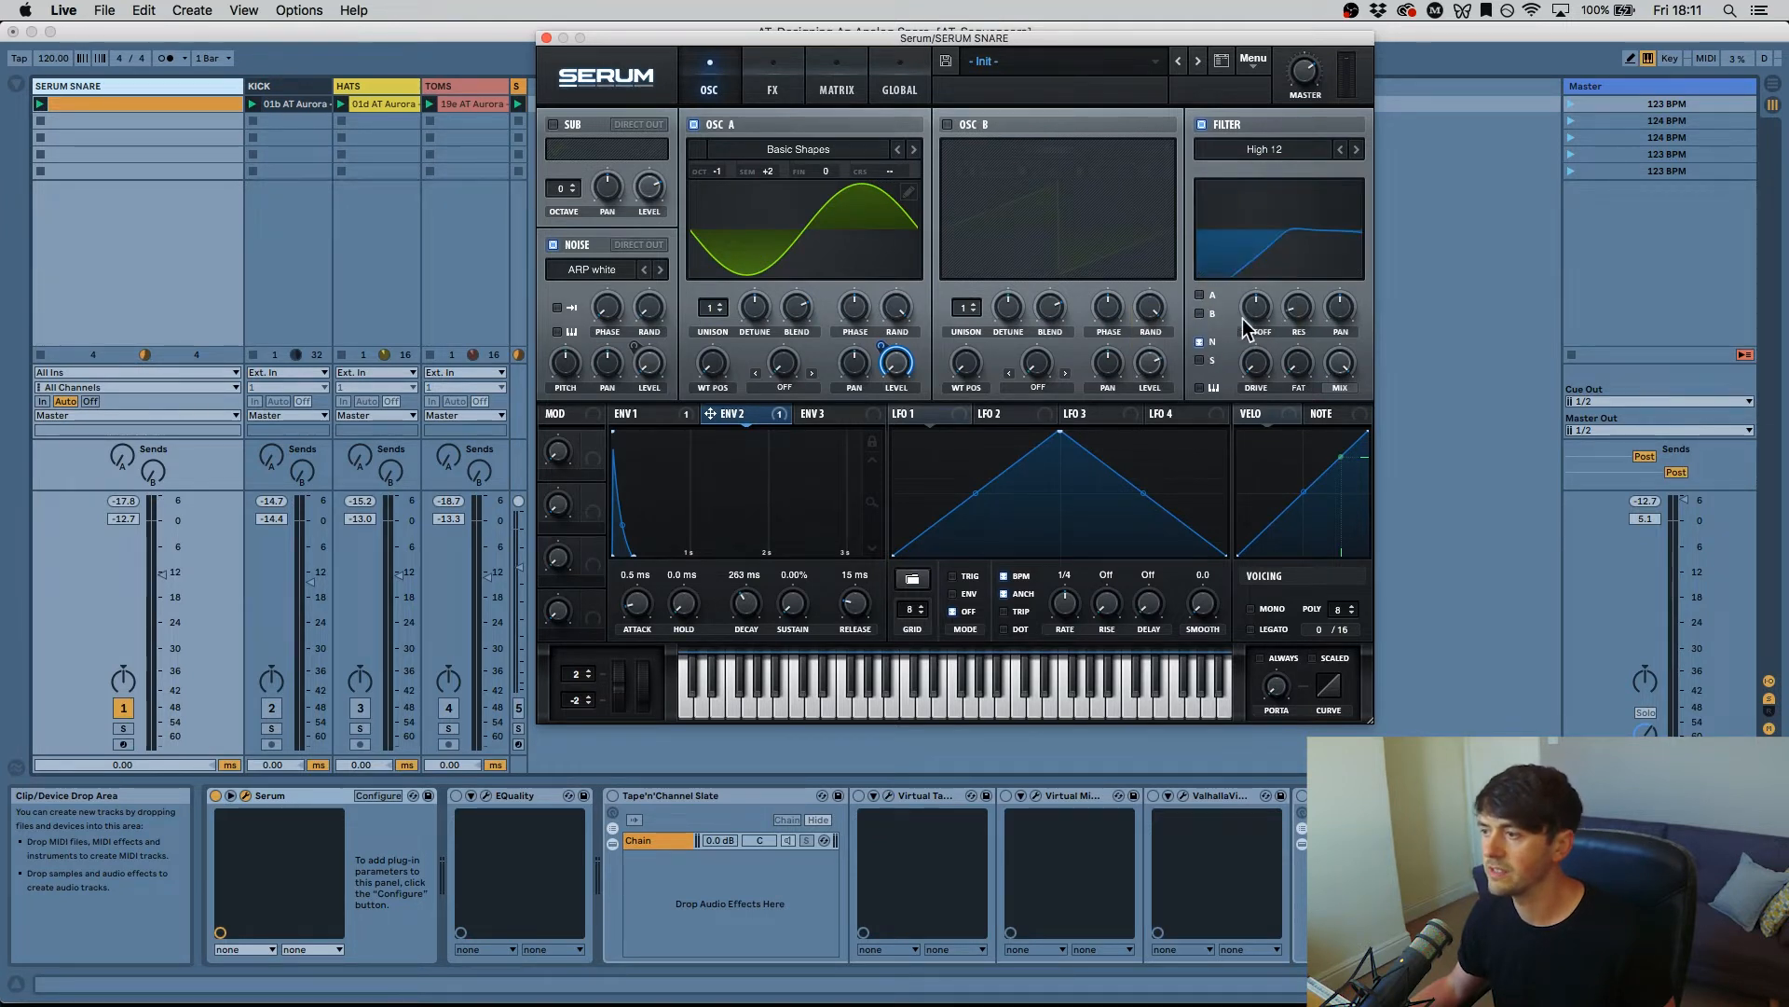
Step: Lower the High 12 filter's cutoff to its minimum and adjust its resonance and drive
{"action": "left_click_drag", "start_coordinate": [1254, 302], "coordinate": [1258, 367]}
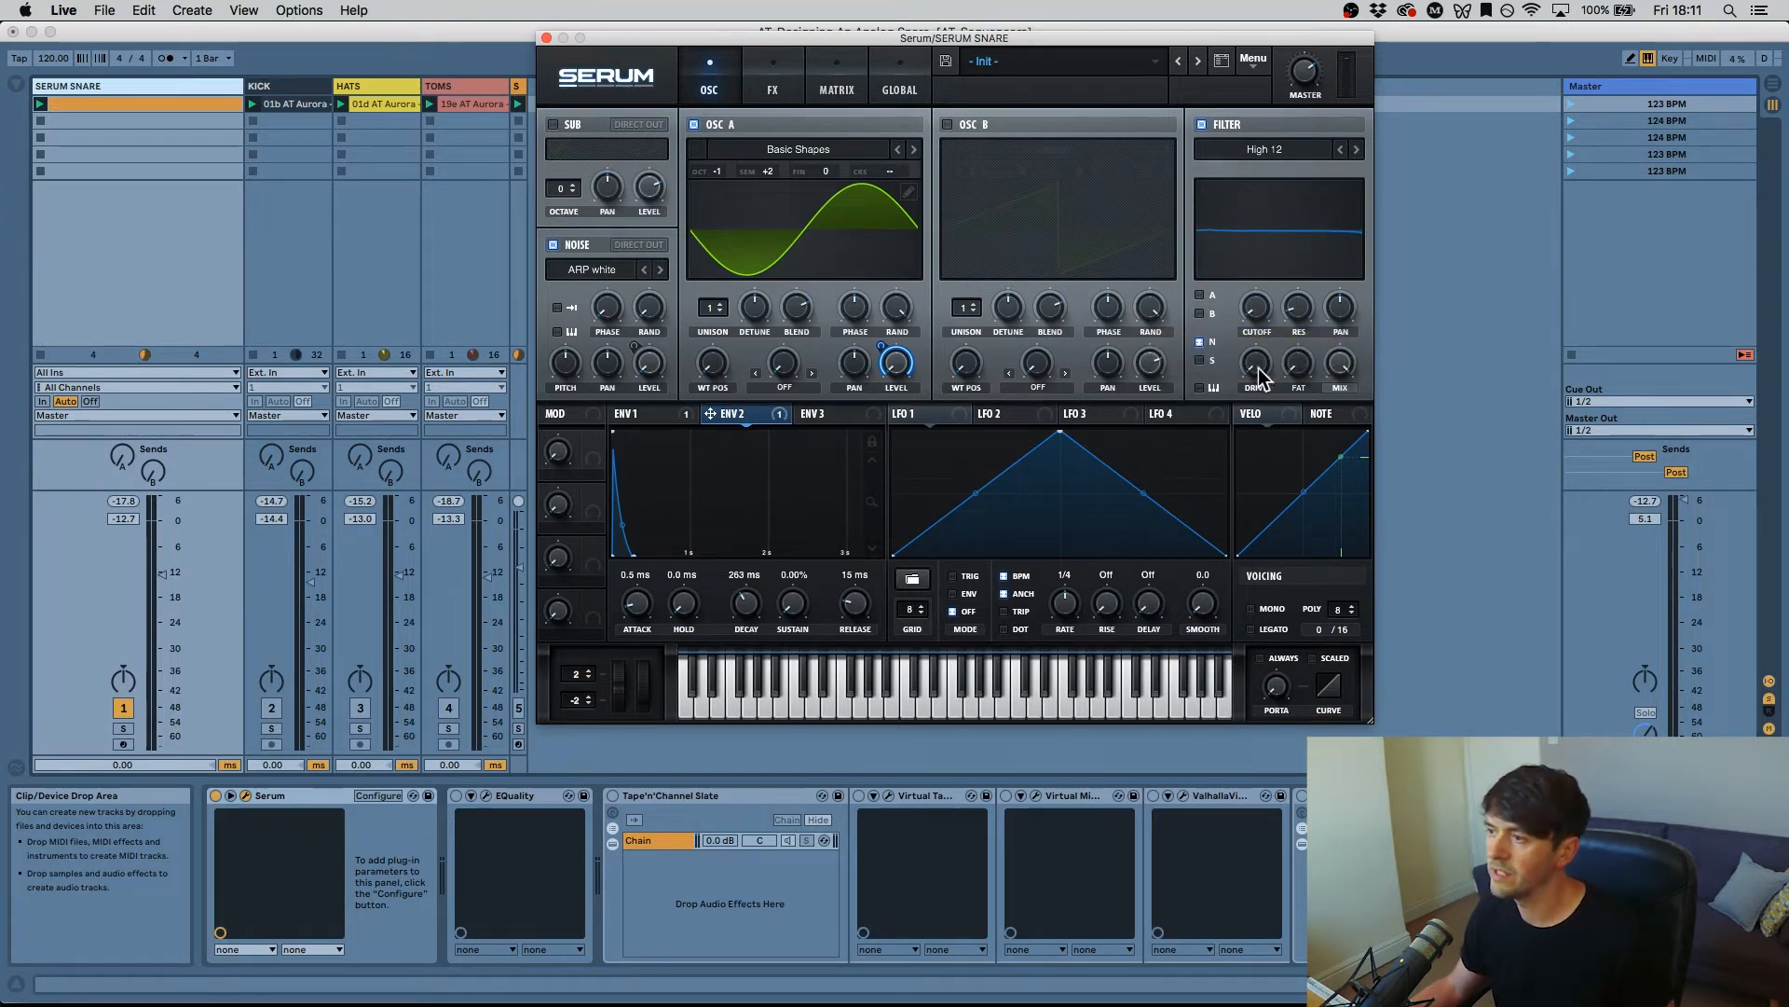
{"action": "left_click_drag", "start_coordinate": [1303, 310], "coordinate": [1303, 315]}
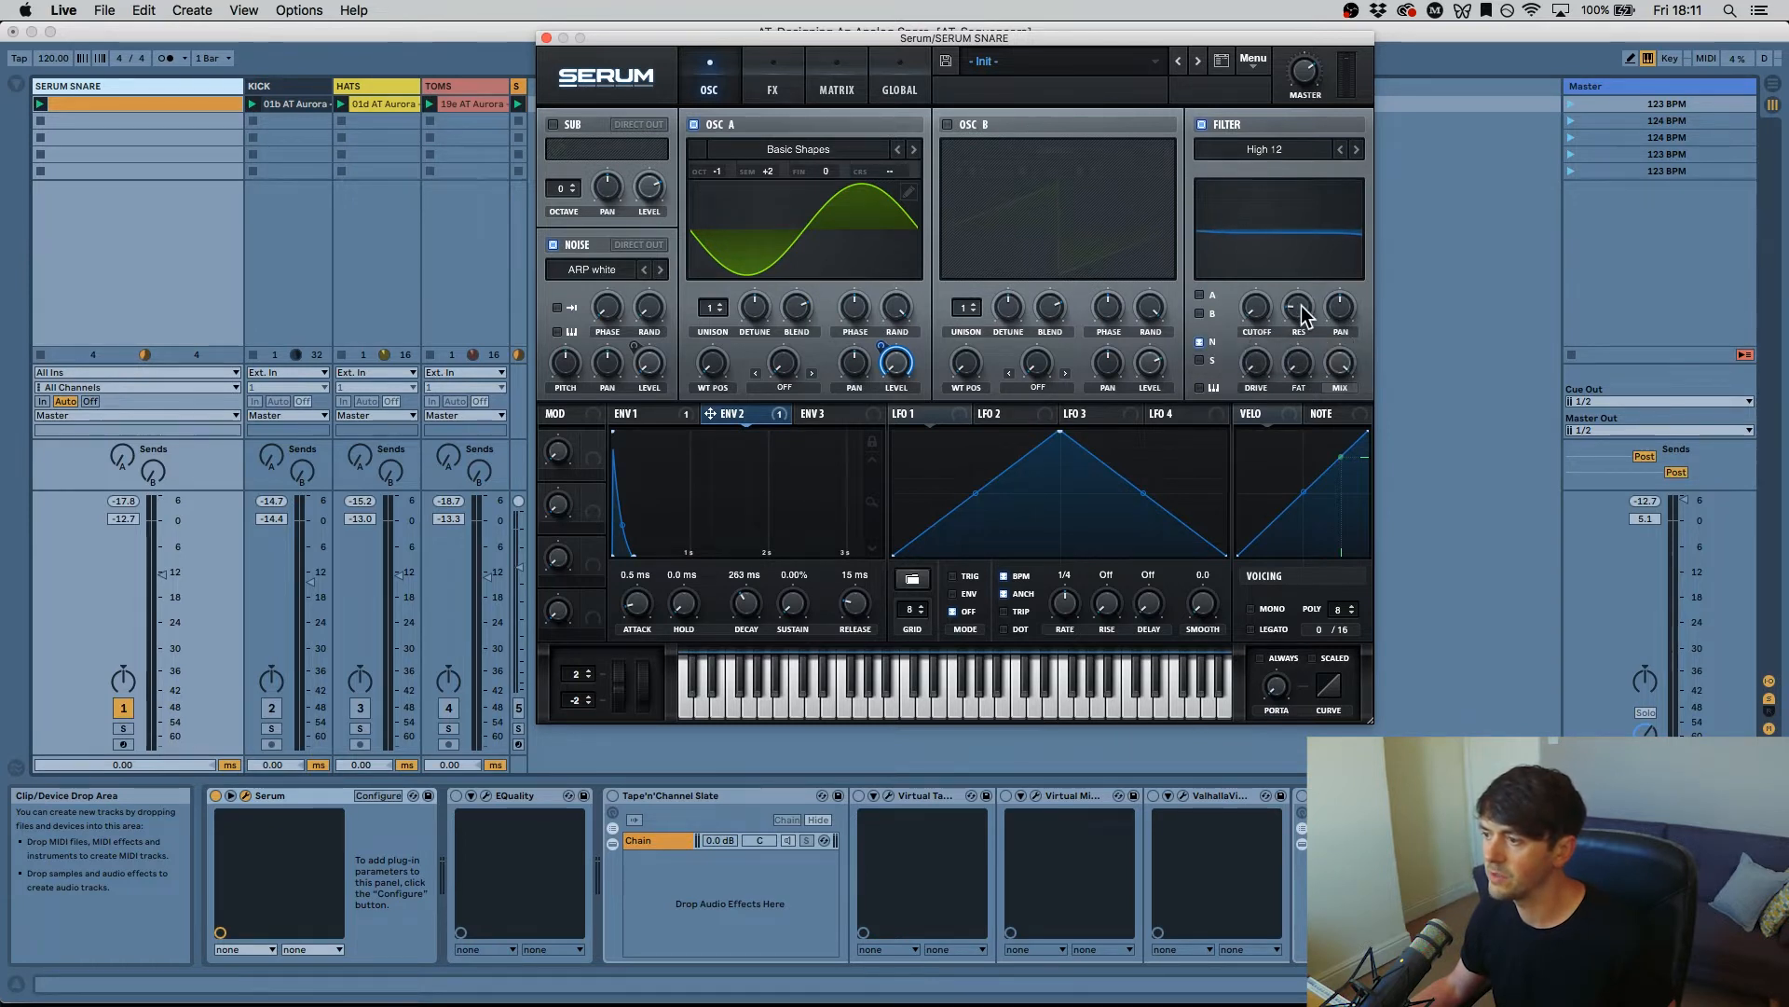
{"action": "left_click_drag", "start_coordinate": [1258, 375], "coordinate": [1256, 360]}
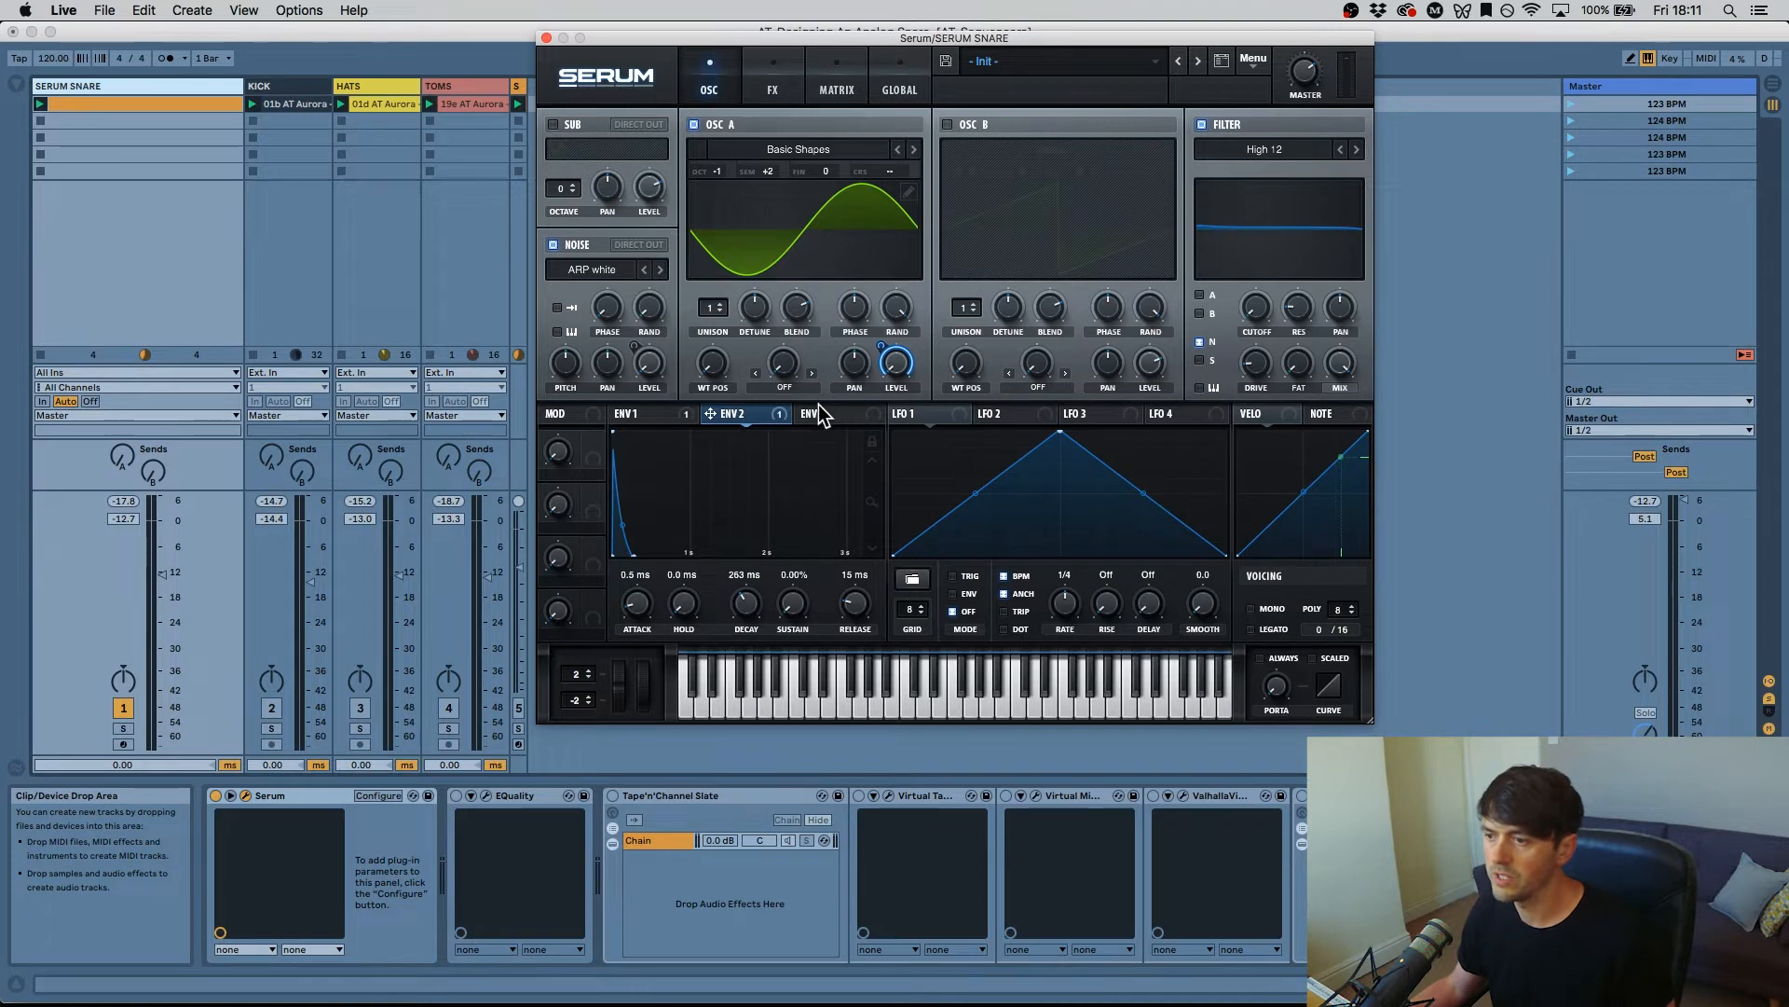
Step: Assign envelope 3 to the filter cutoff, shorten its decay to 343 ms and adjust the modulation amount
{"action": "left_click", "coordinate": [829, 413]}
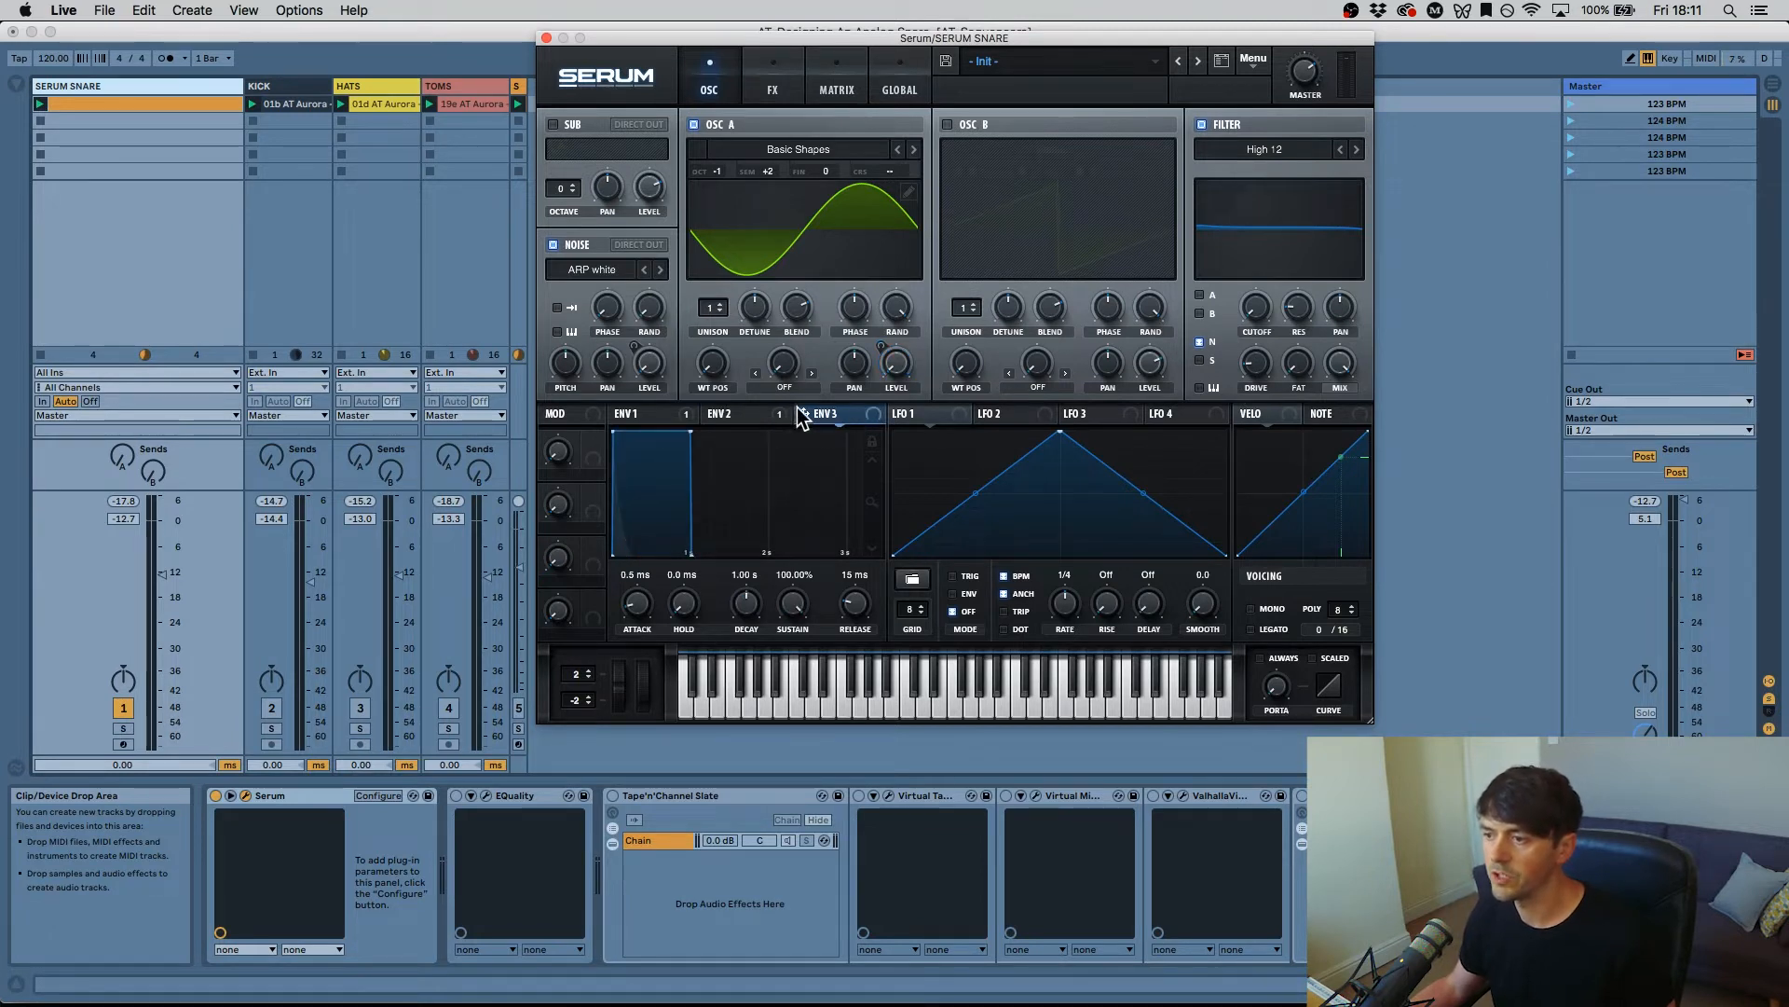
{"action": "left_click_drag", "start_coordinate": [802, 412], "coordinate": [1256, 315]}
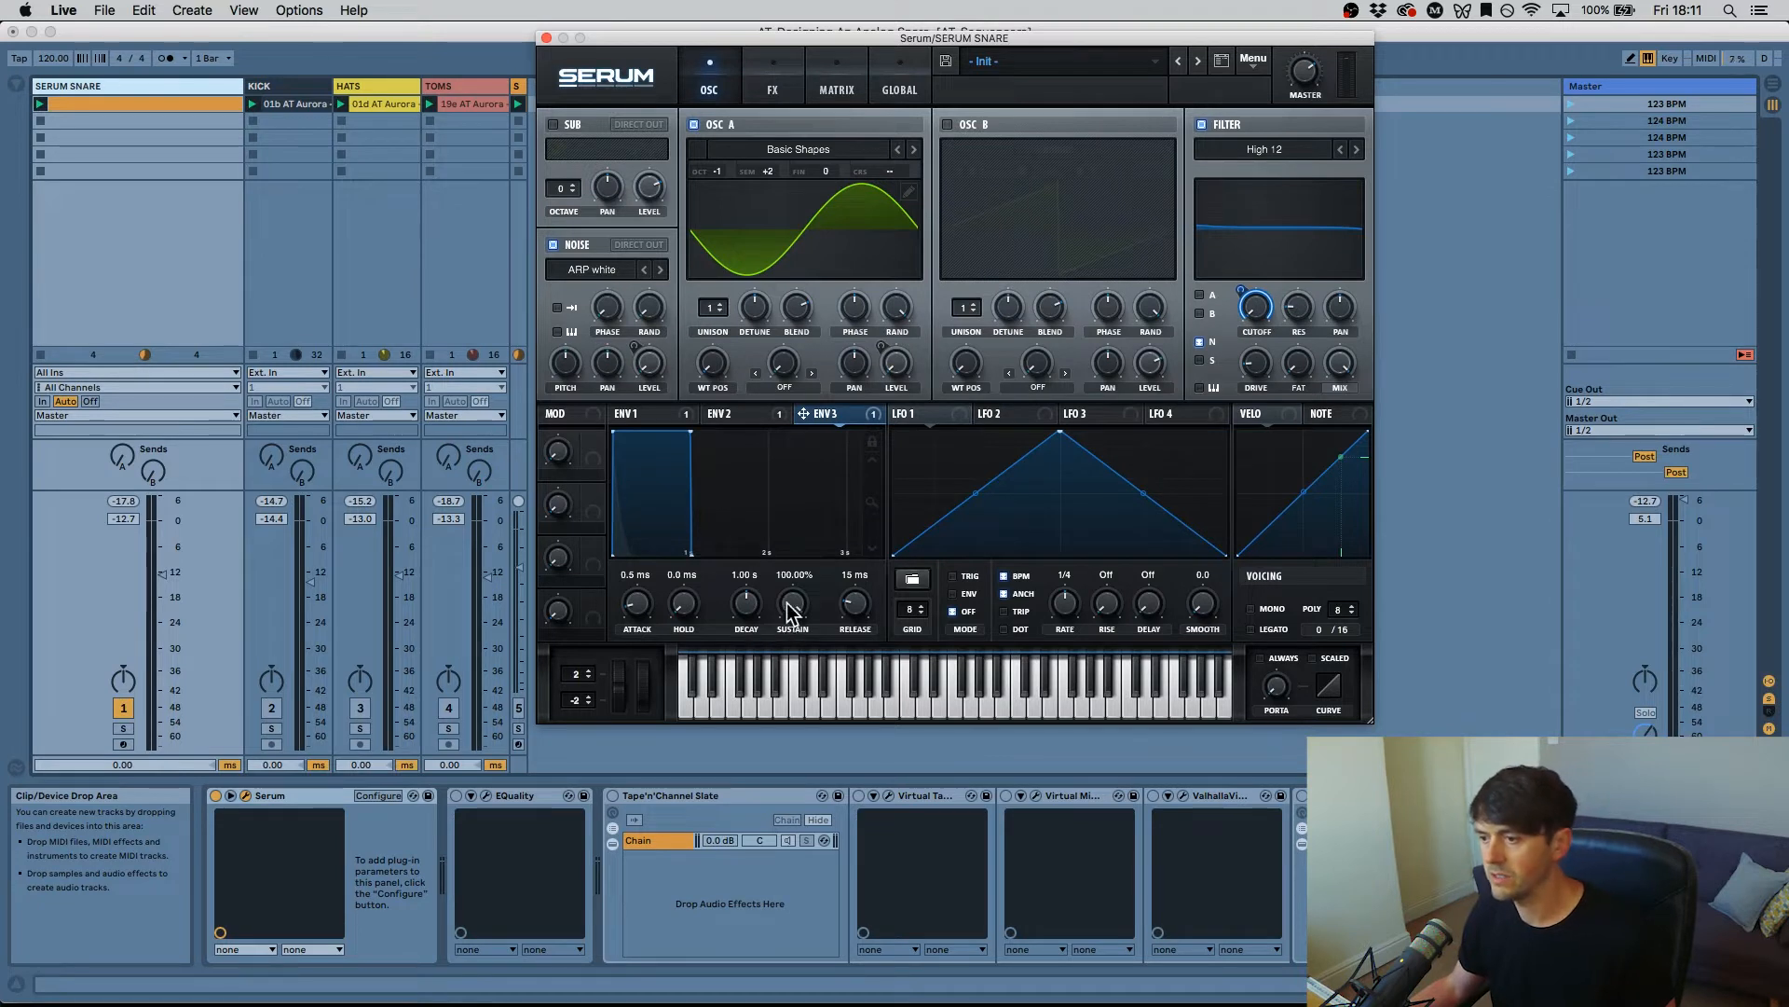
{"action": "left_click_drag", "start_coordinate": [790, 612], "coordinate": [743, 569]}
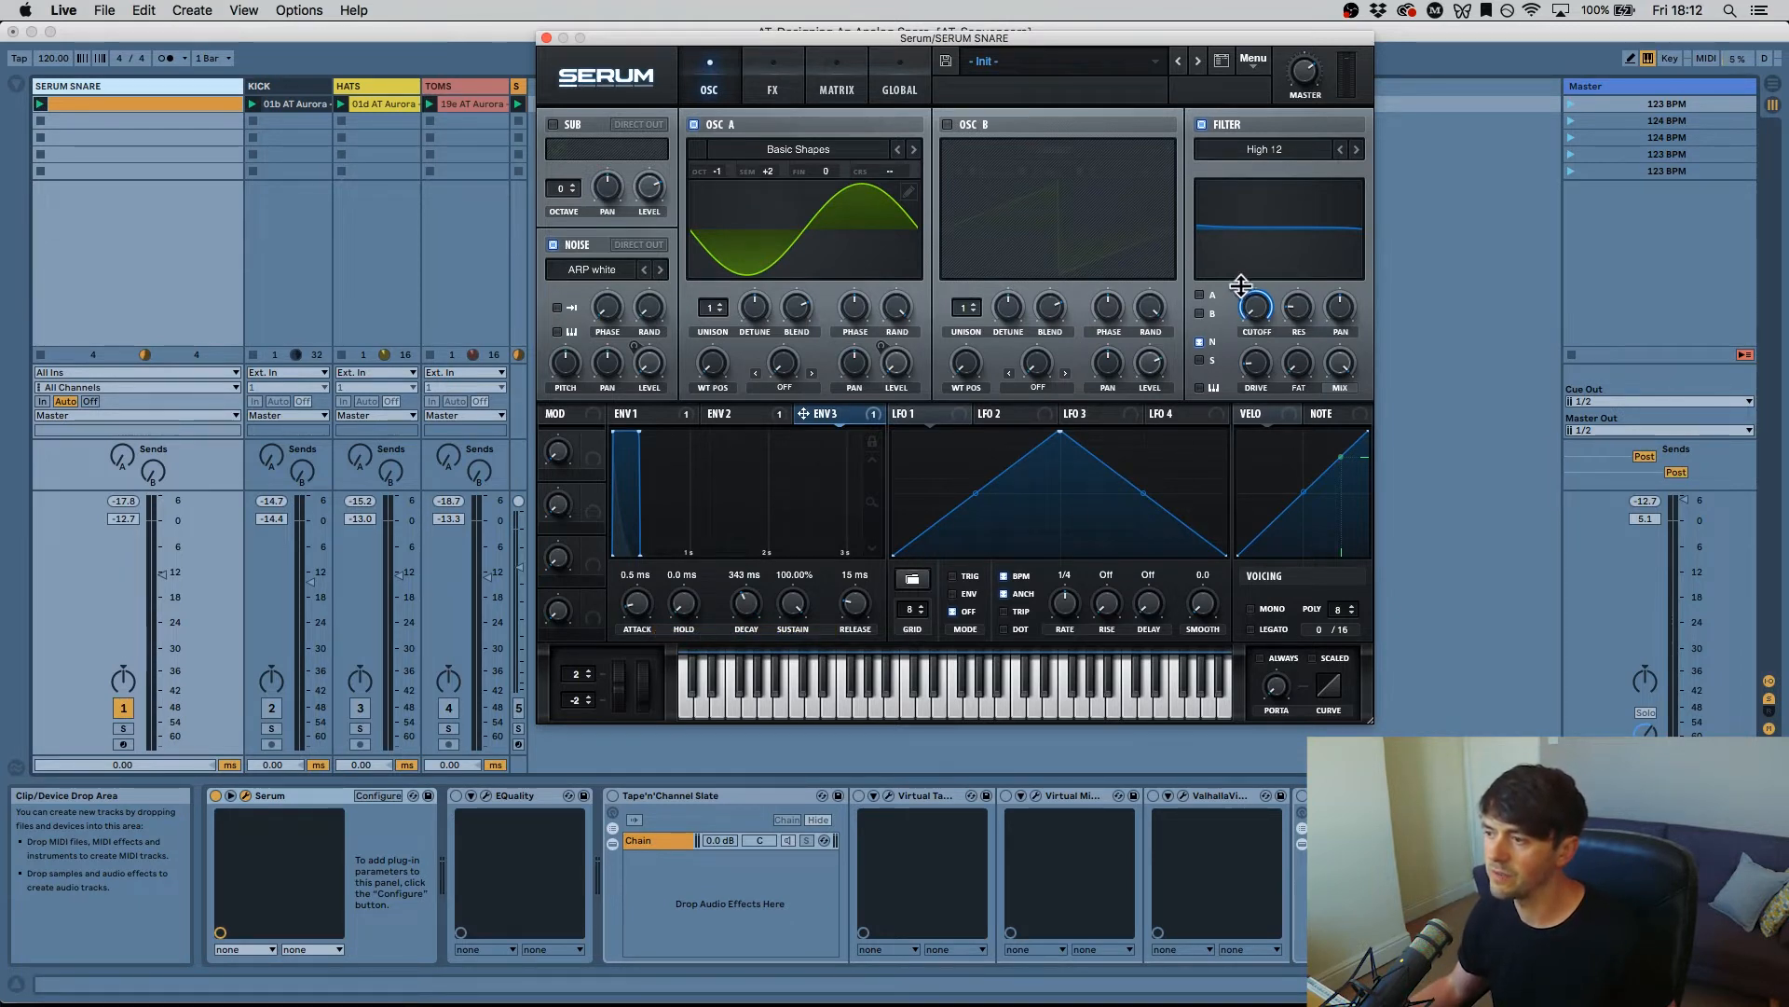
{"action": "left_click_drag", "start_coordinate": [1241, 284], "coordinate": [1219, 315]}
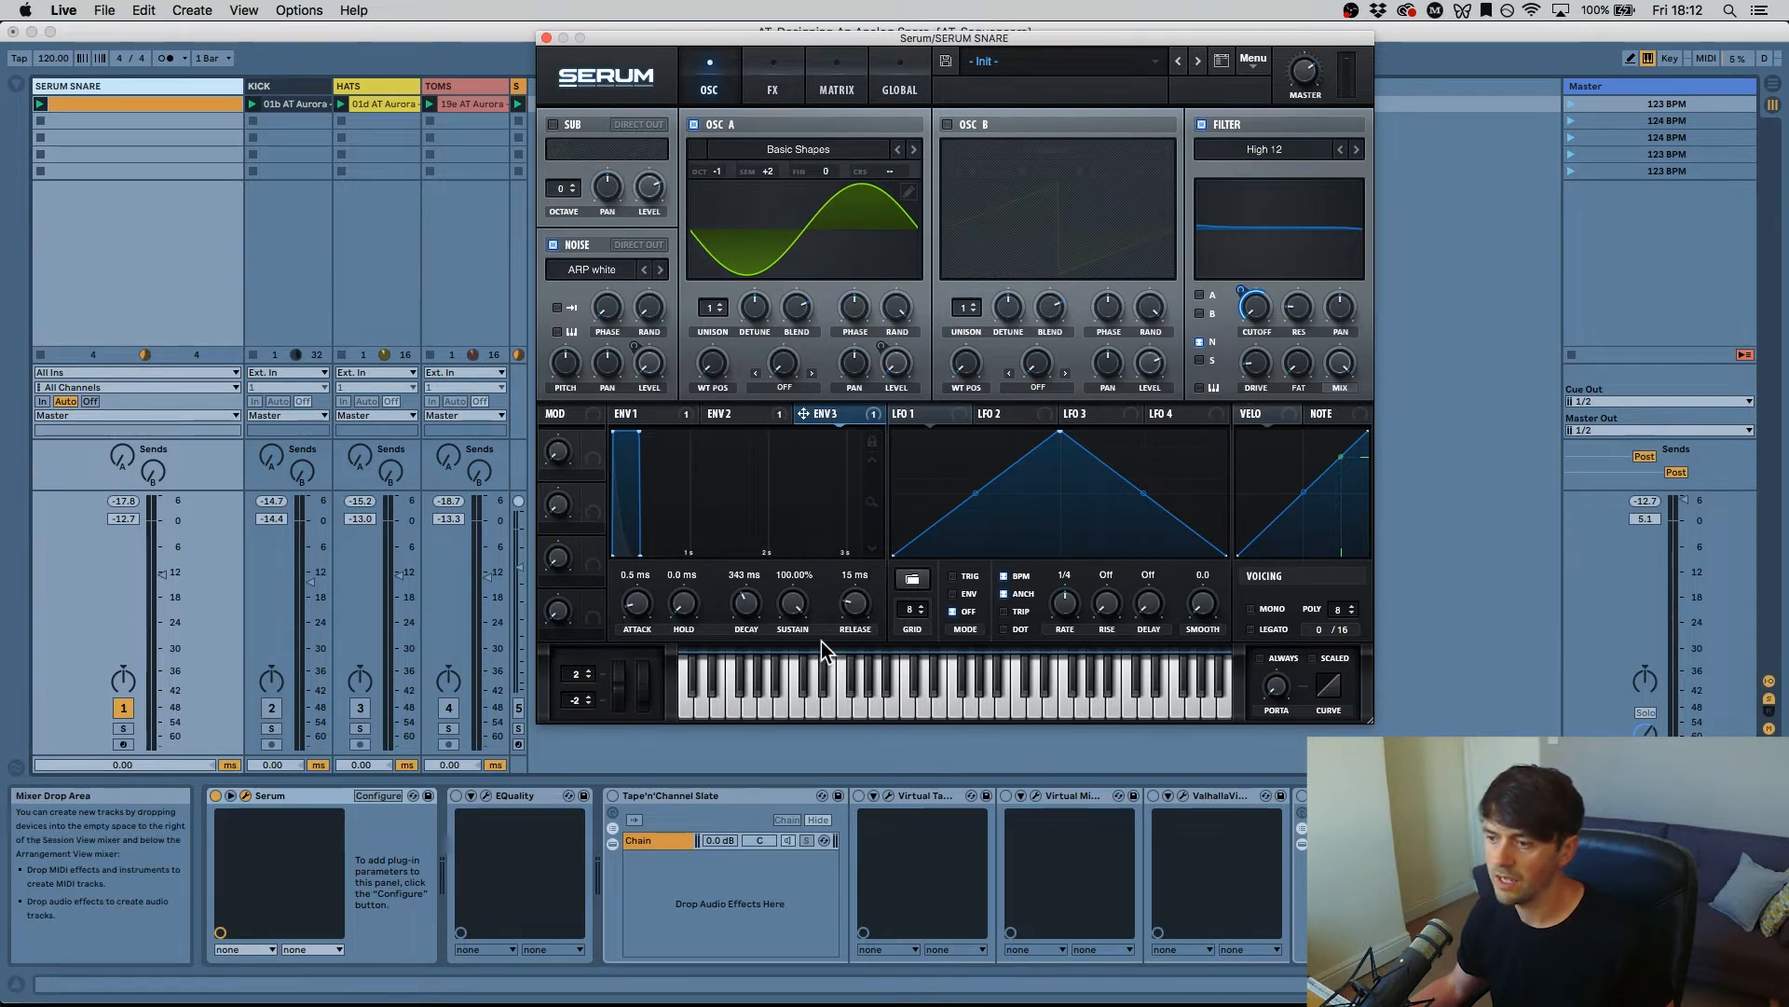
Step: Shape envelope 3 with 0.0 ms attack, 75 ms decay, 100% sustain and 458 ms release
{"action": "left_click_drag", "start_coordinate": [796, 624], "coordinate": [796, 690]}
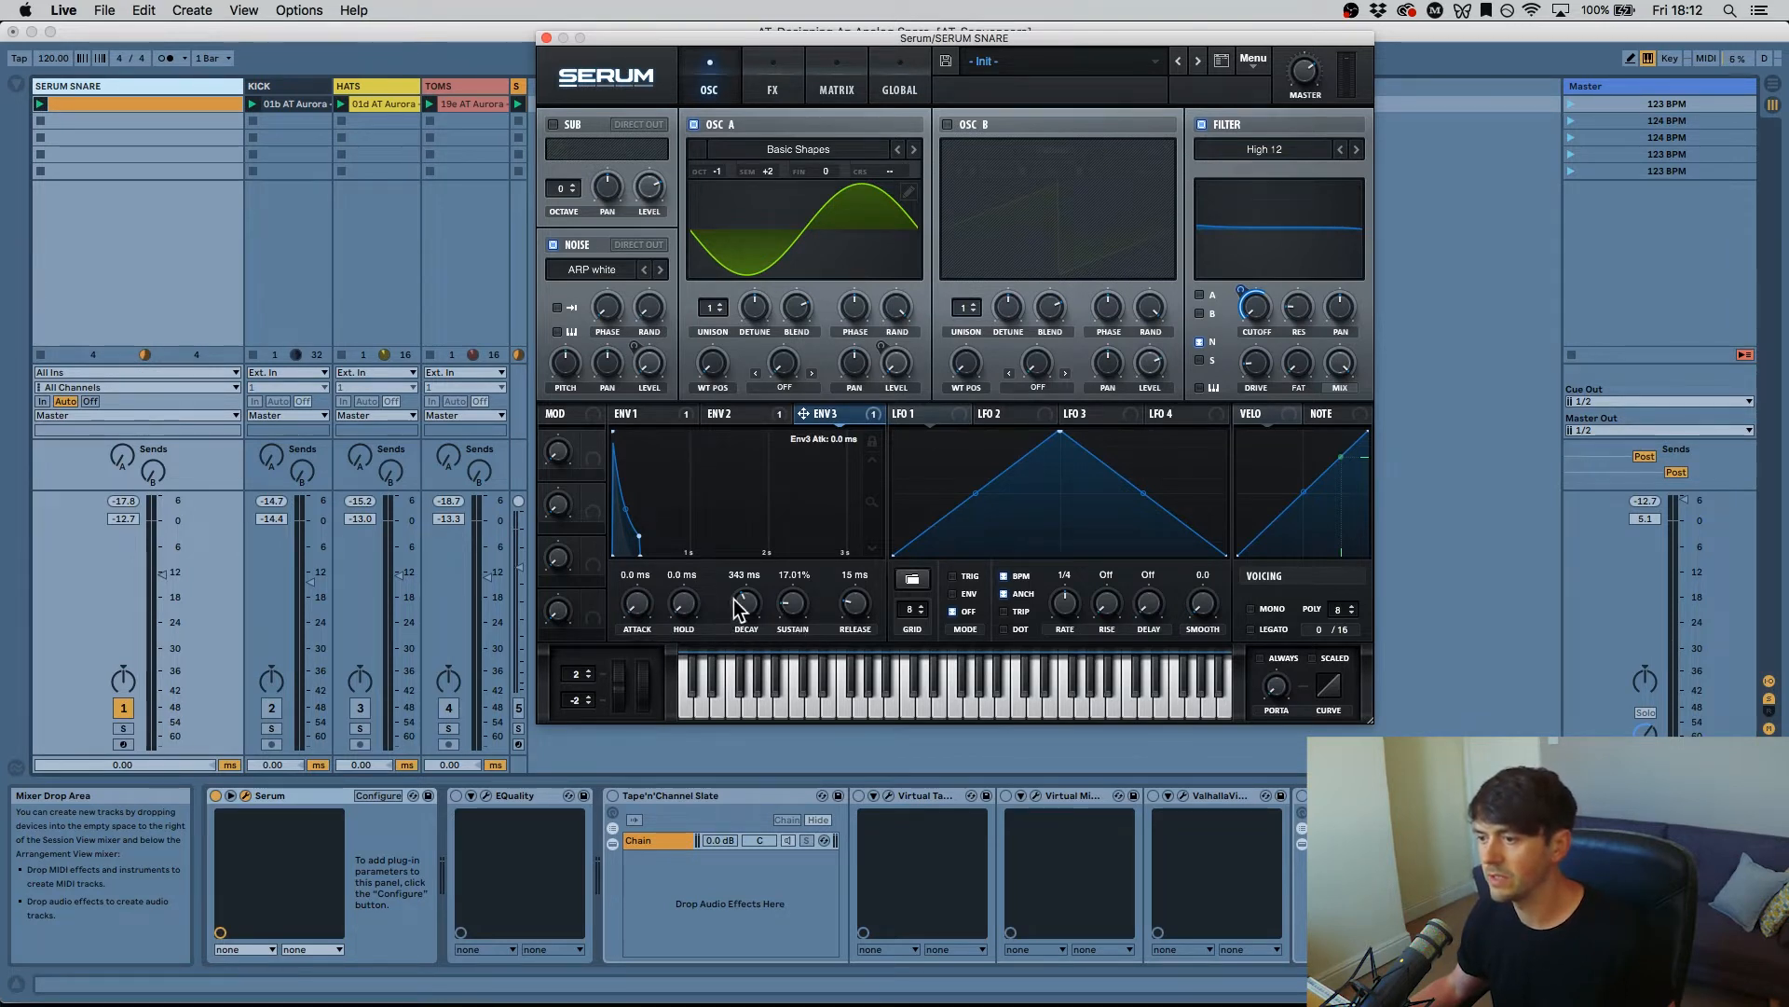
{"action": "left_click_drag", "start_coordinate": [738, 603], "coordinate": [802, 540]}
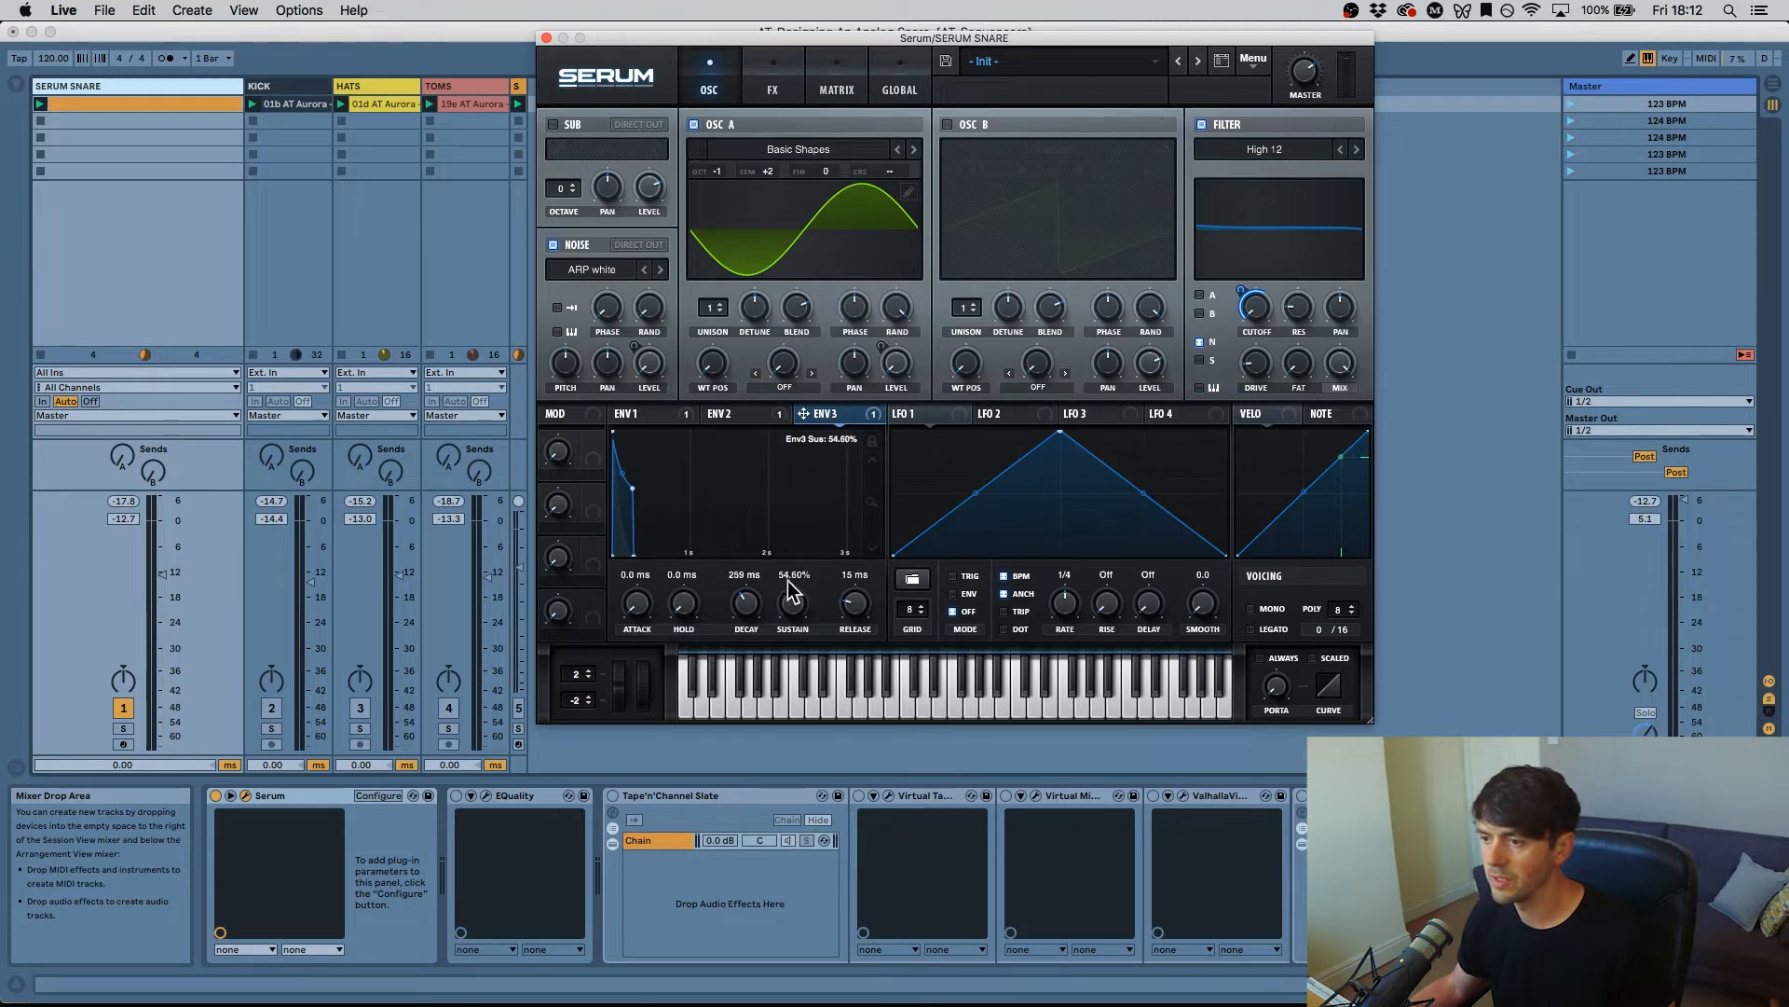
{"action": "left_click_drag", "start_coordinate": [738, 606], "coordinate": [740, 732]}
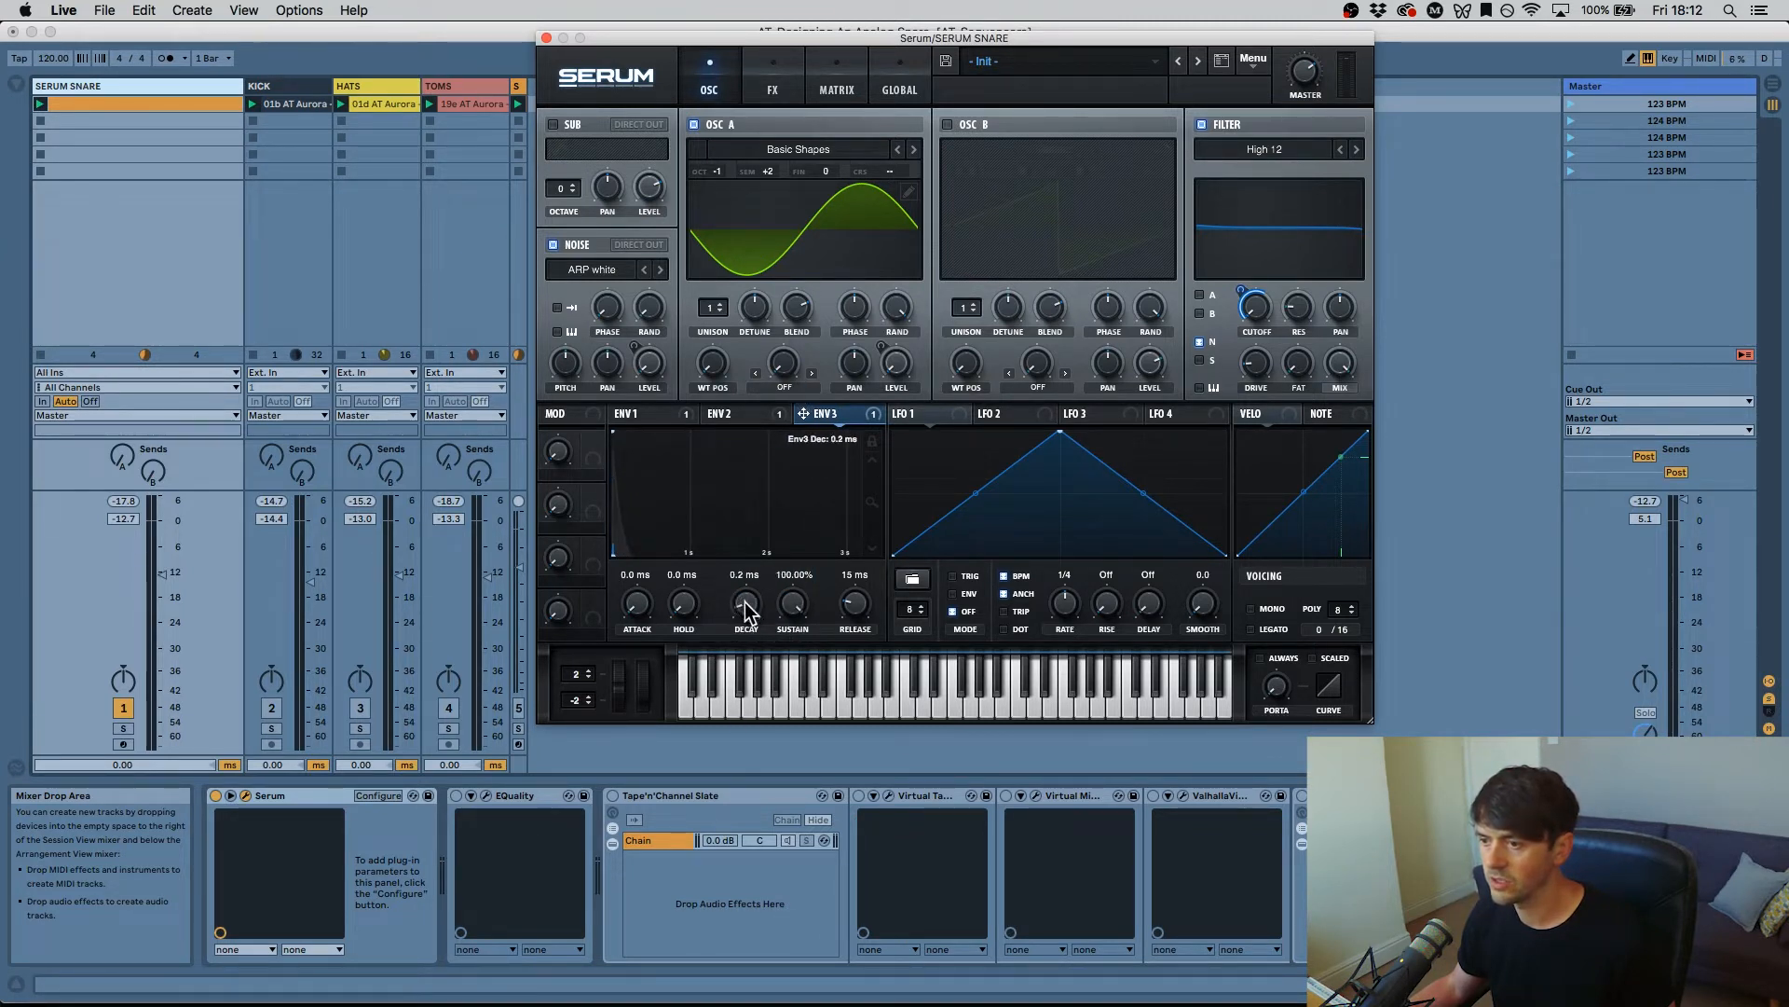
{"action": "left_click_drag", "start_coordinate": [751, 613], "coordinate": [753, 594]}
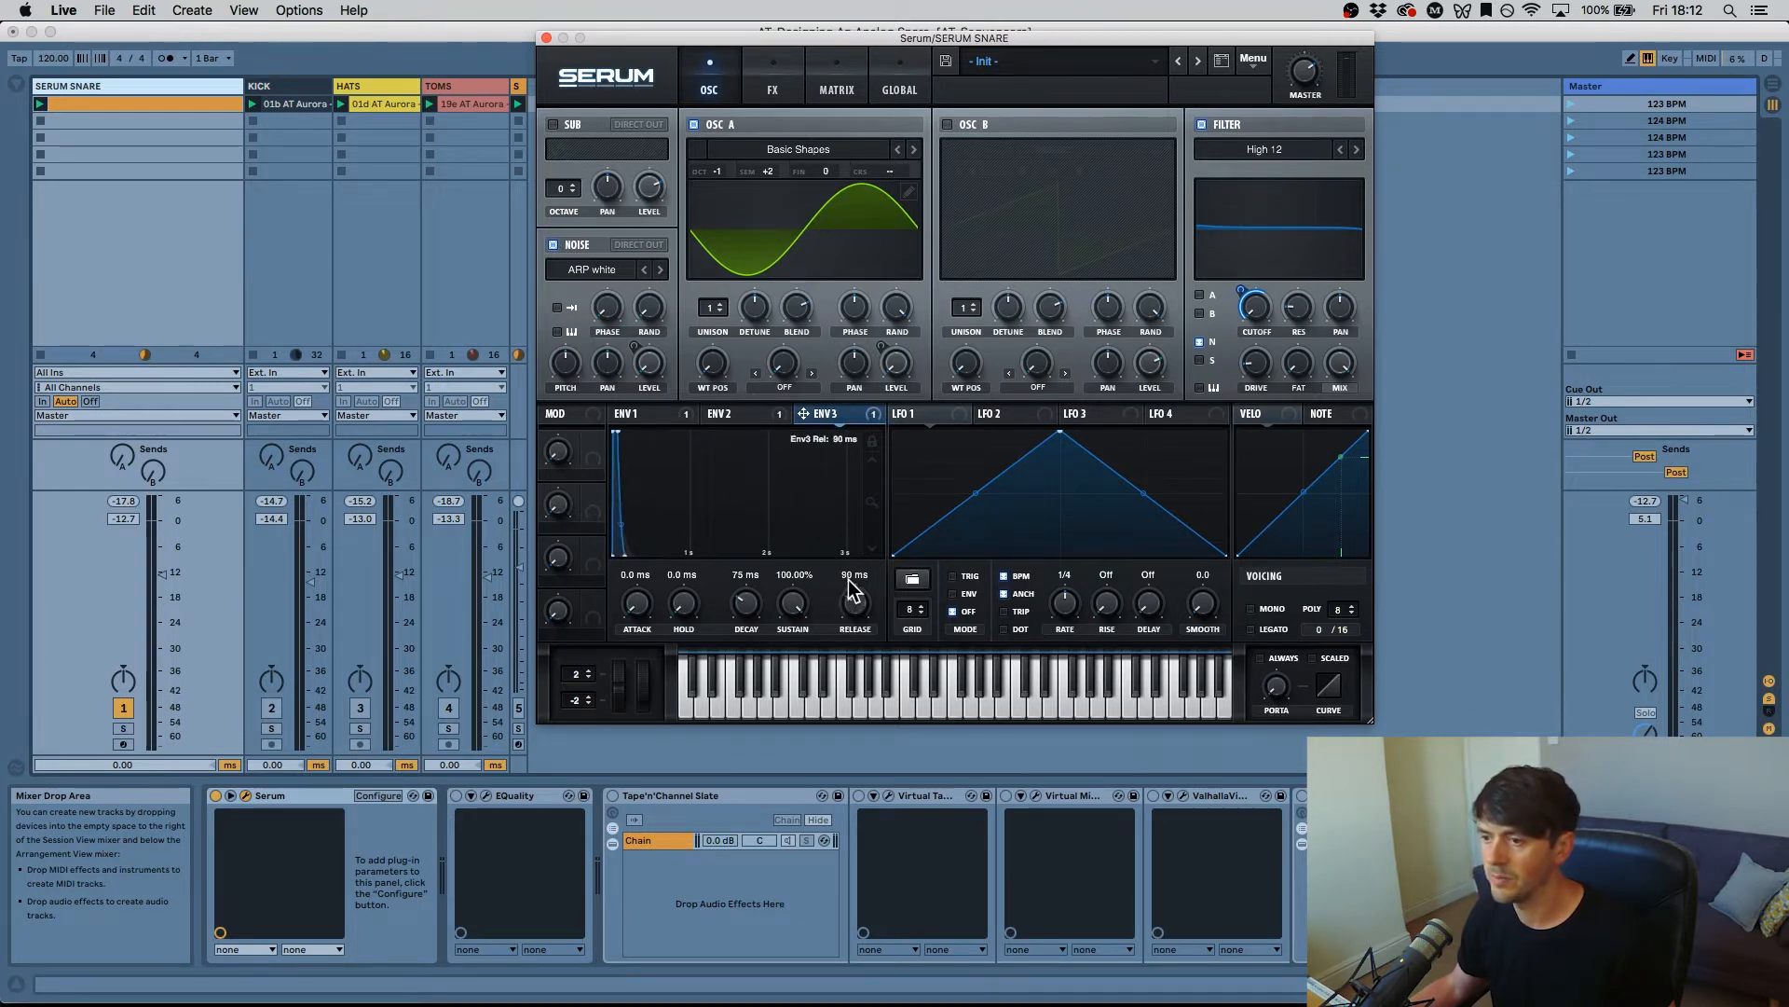
{"action": "left_click_drag", "start_coordinate": [849, 587], "coordinate": [856, 623]}
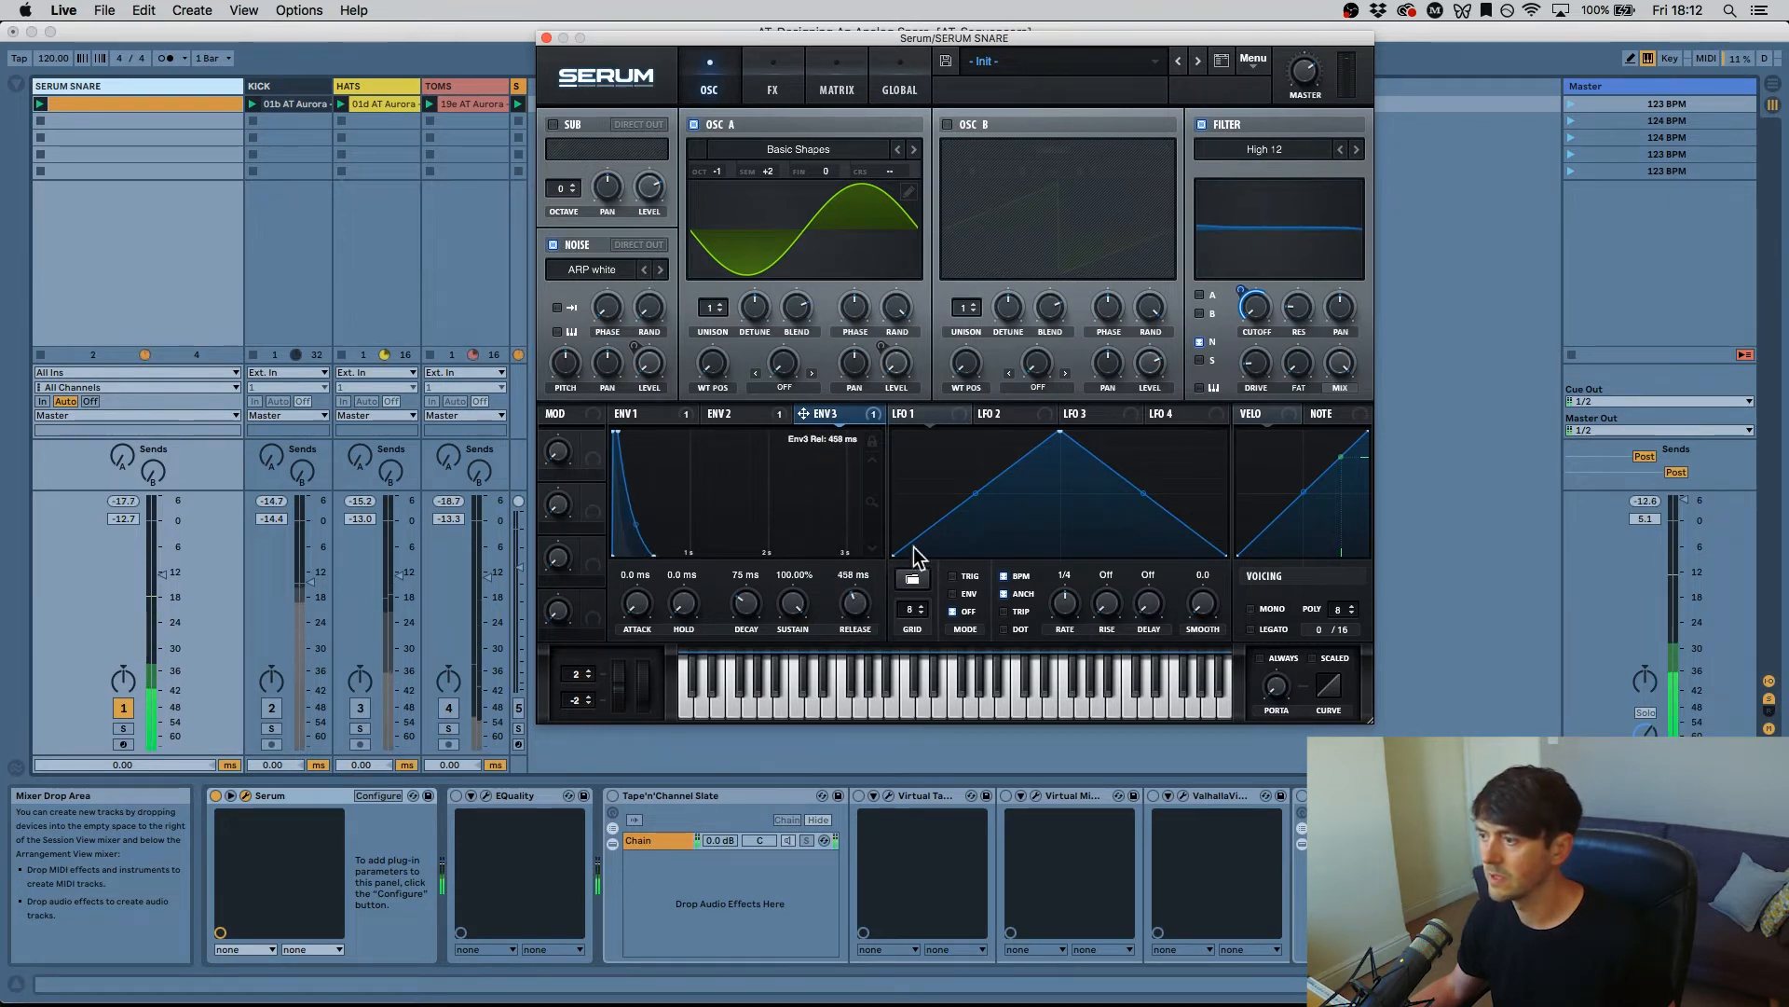
Step: Fine-tune envelope 3's amount on the filter cutoff and the filter drive while the pattern plays
{"action": "left_click_drag", "start_coordinate": [1310, 274], "coordinate": [1242, 284]}
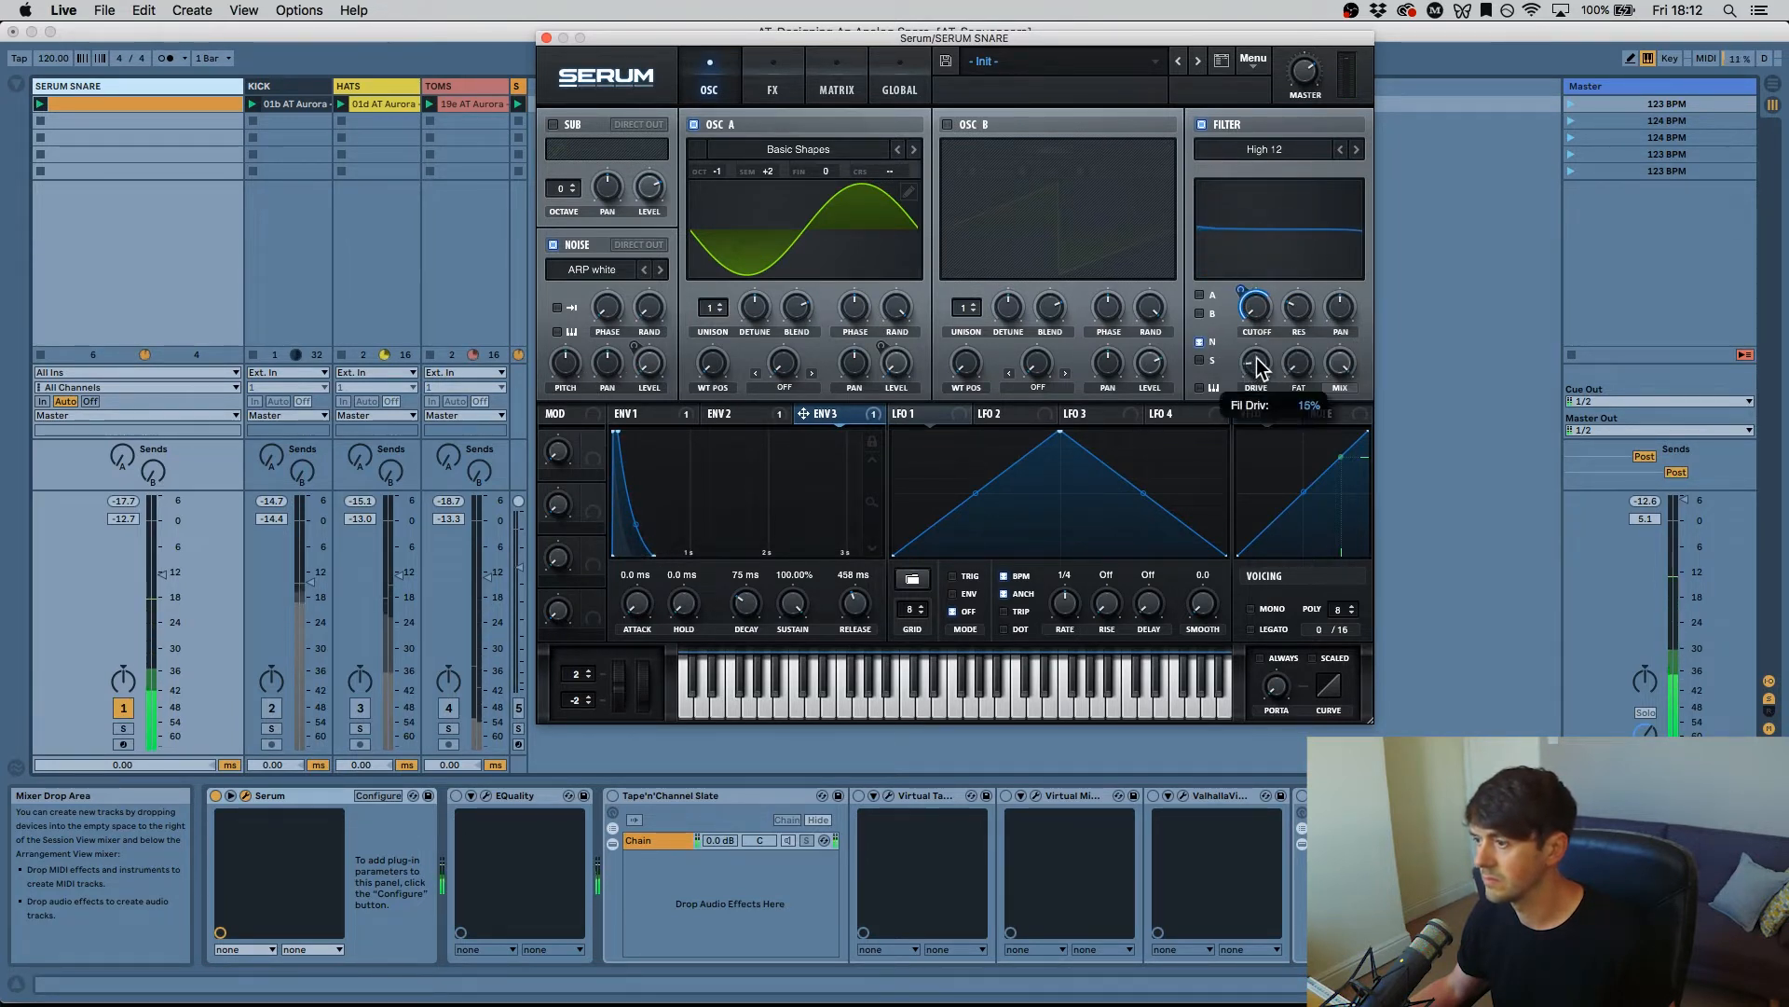
{"action": "left_click_drag", "start_coordinate": [1256, 357], "coordinate": [1256, 345]}
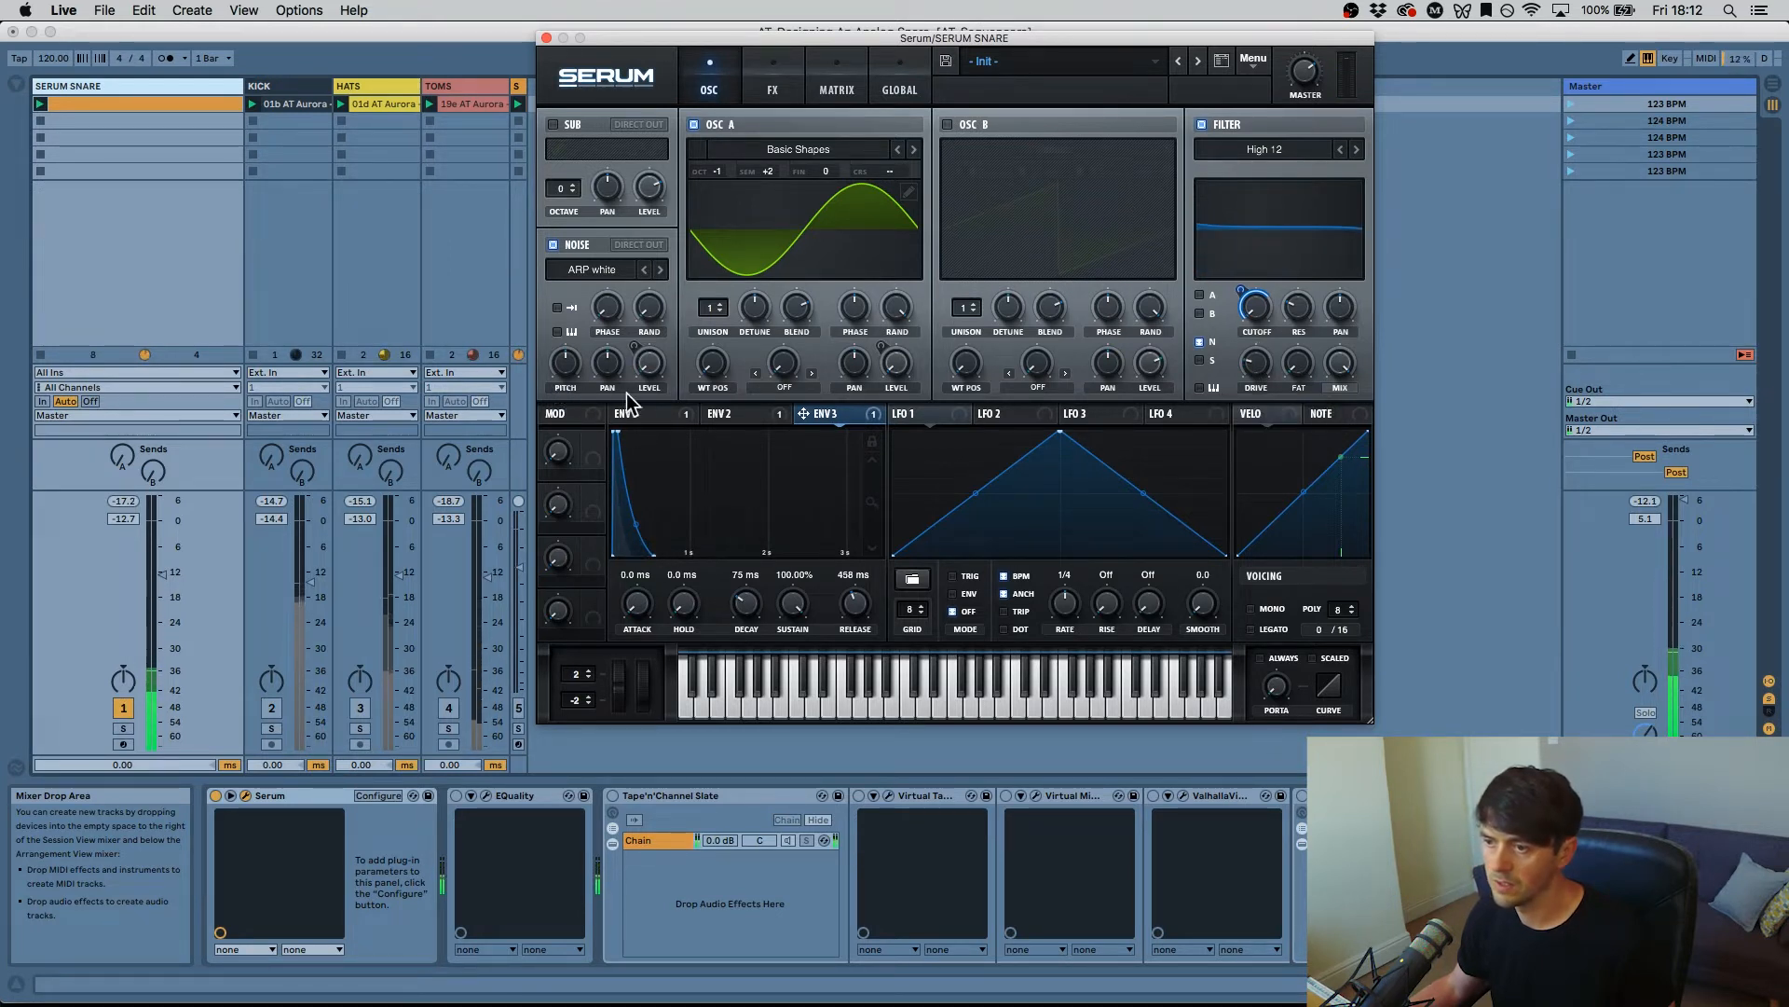
Step: Set envelope 1's decay to 301 ms and fine-tune its modulation amount on the noise level
{"action": "left_click", "coordinate": [650, 410]}
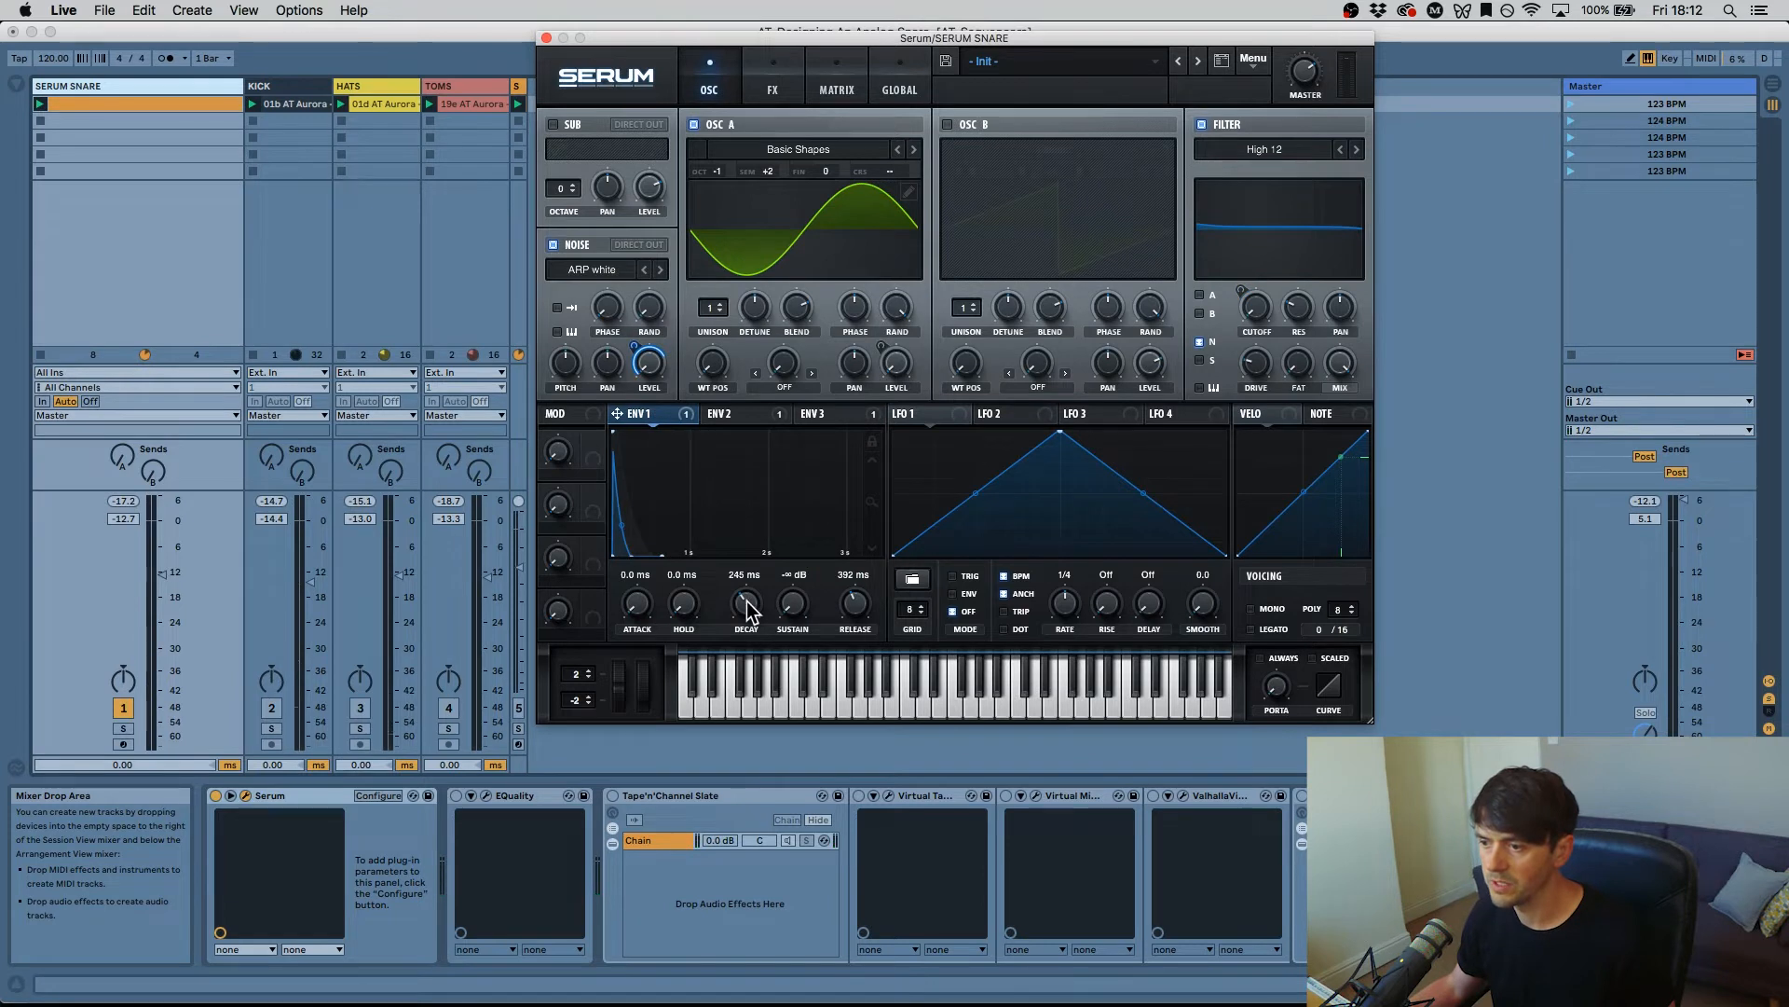
{"action": "left_click_drag", "start_coordinate": [746, 601], "coordinate": [748, 598]}
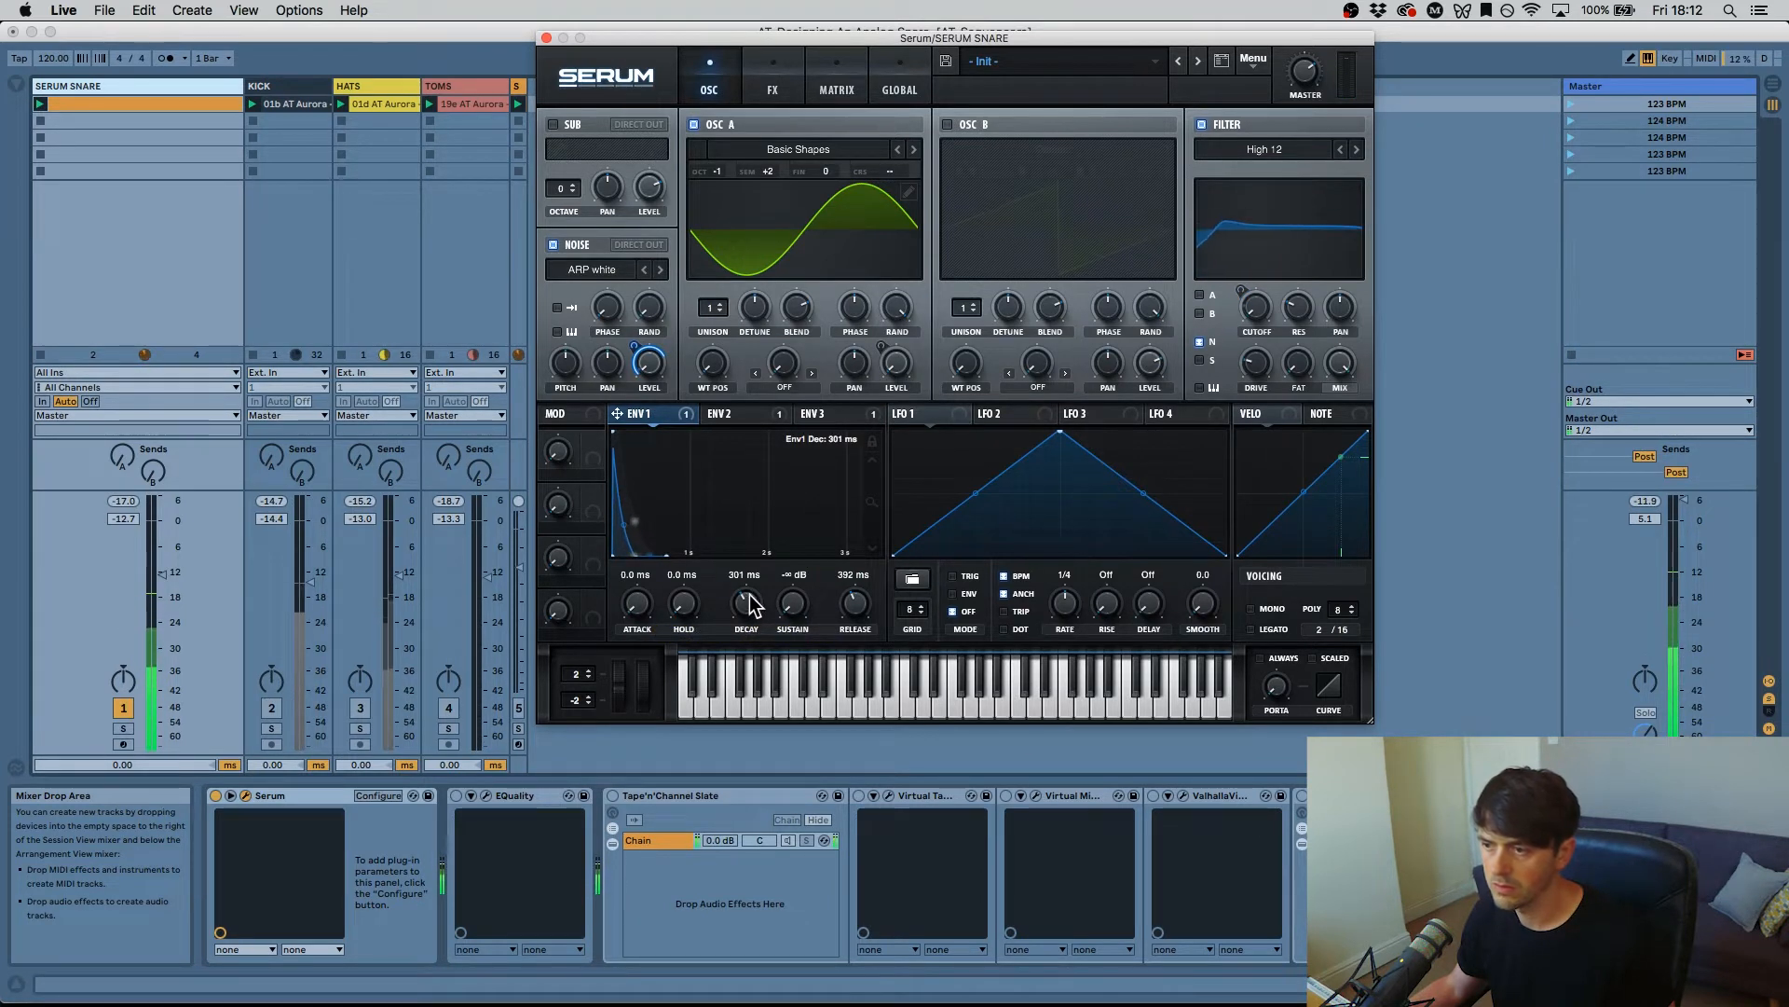
{"action": "mouse_move", "coordinate": [634, 346]}
{"action": "left_mouse_down"}
{"action": "mouse_move", "coordinate": [634, 329]}
{"action": "mouse_move", "coordinate": [637, 348]}
{"action": "left_mouse_up"}
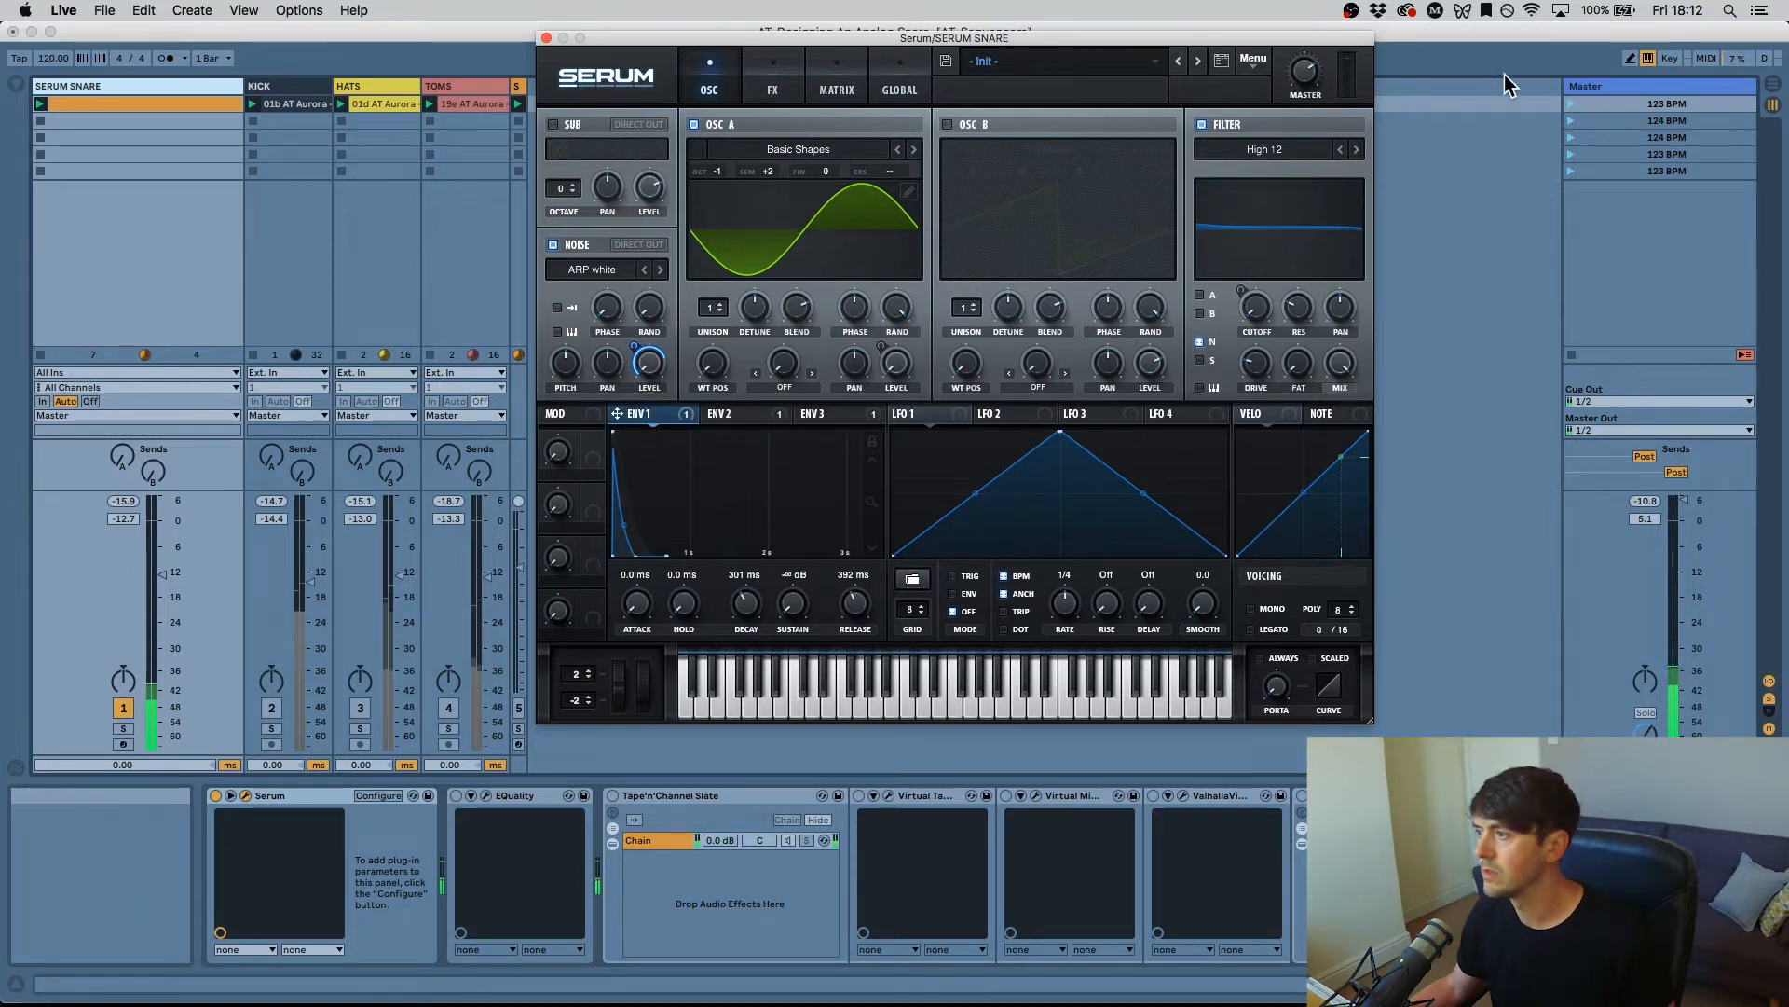
Step: Examine the master channel's frequency spectrum in FF Pro-Q 2 during playback and close the open plug-in windows
{"action": "left_click", "coordinate": [1619, 89]}
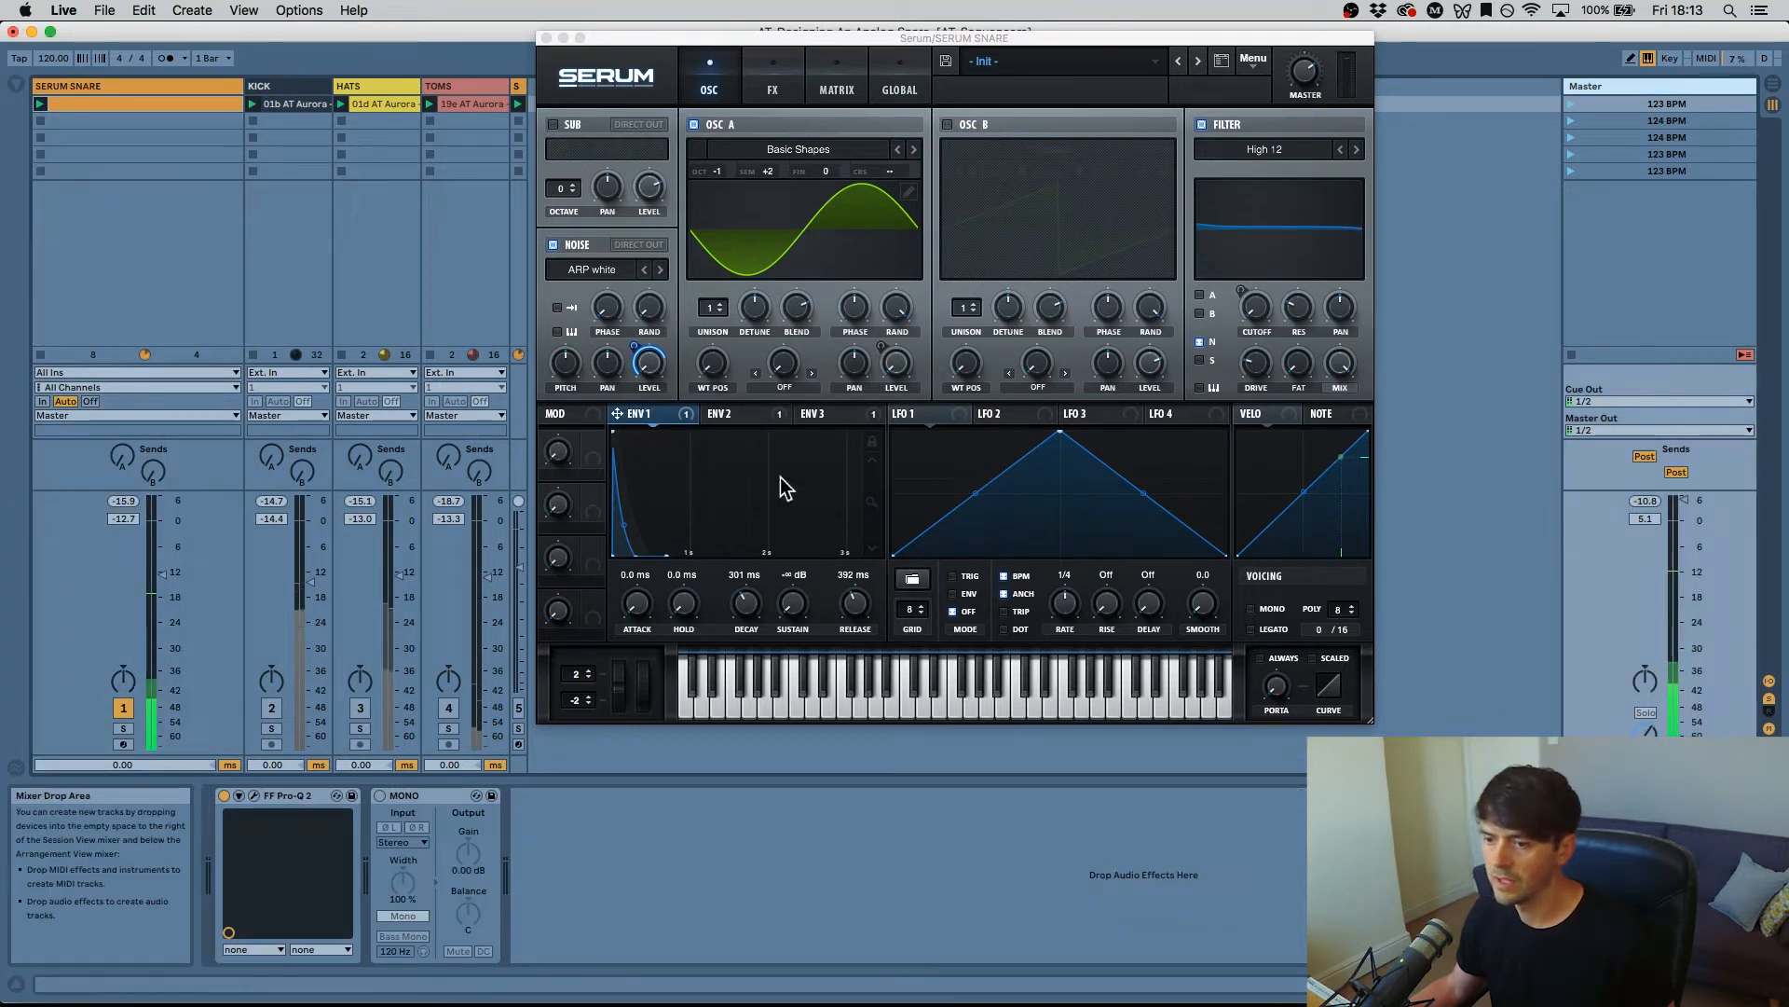
{"action": "left_click", "coordinate": [253, 796]}
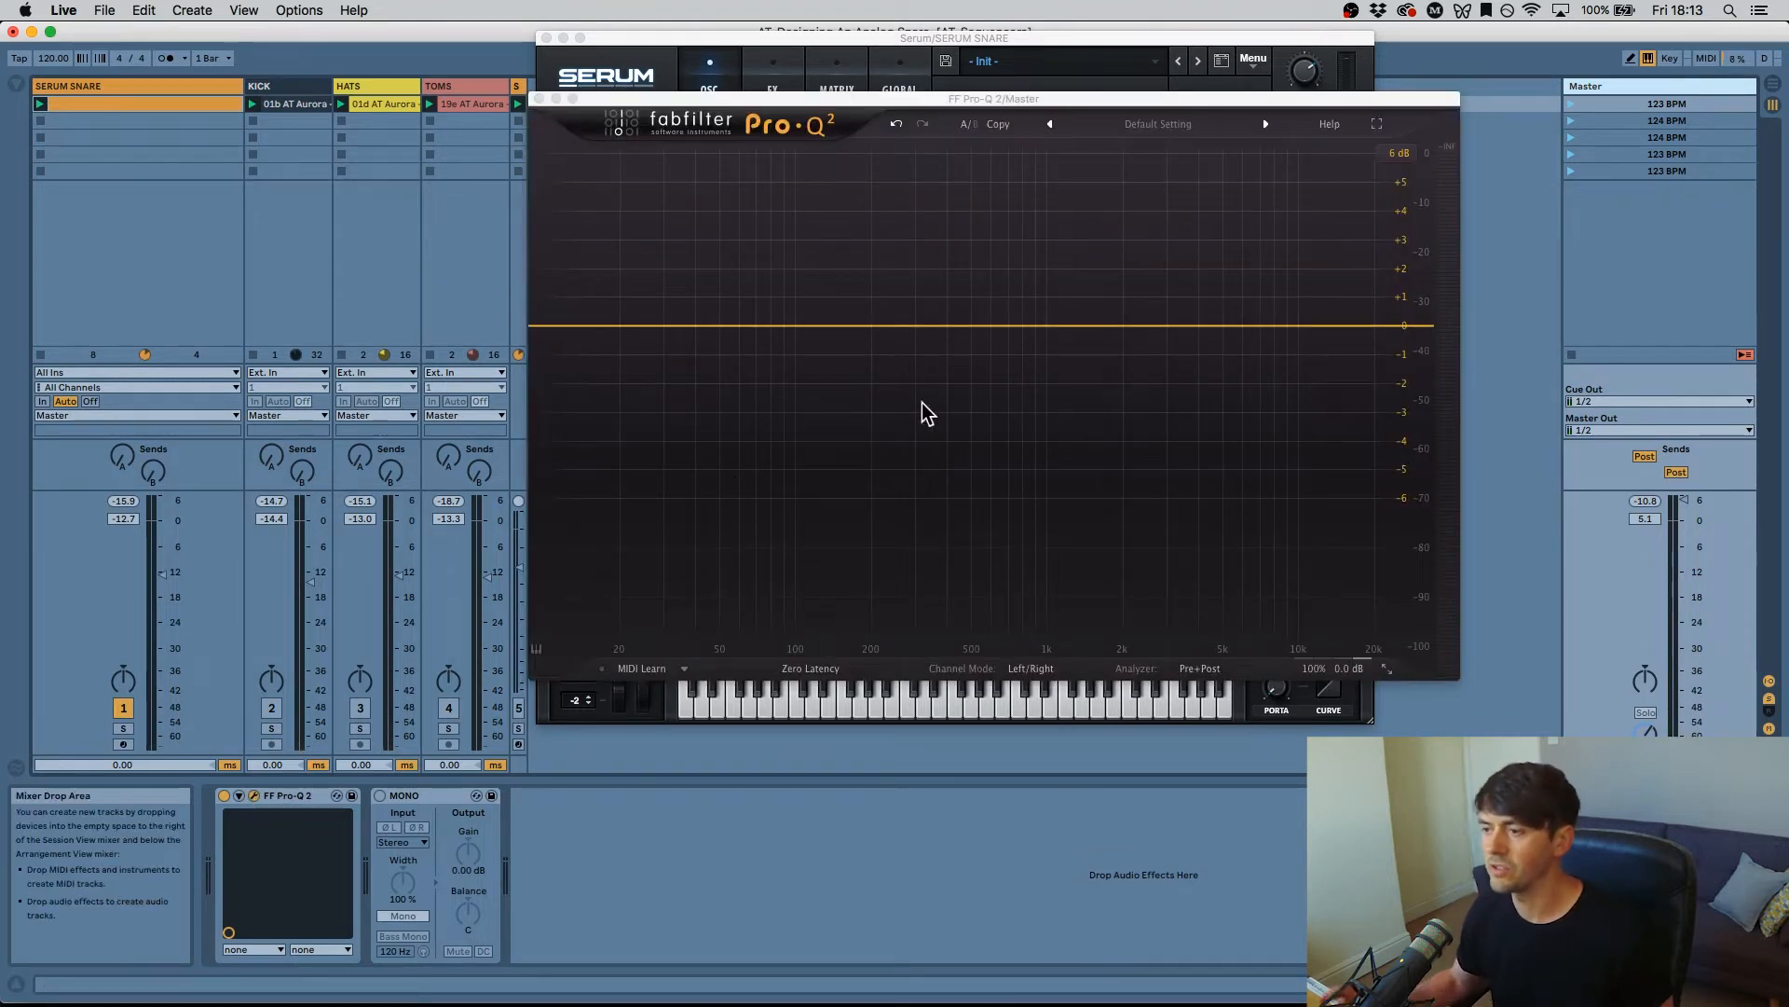
{"action": "key", "text": "space"}
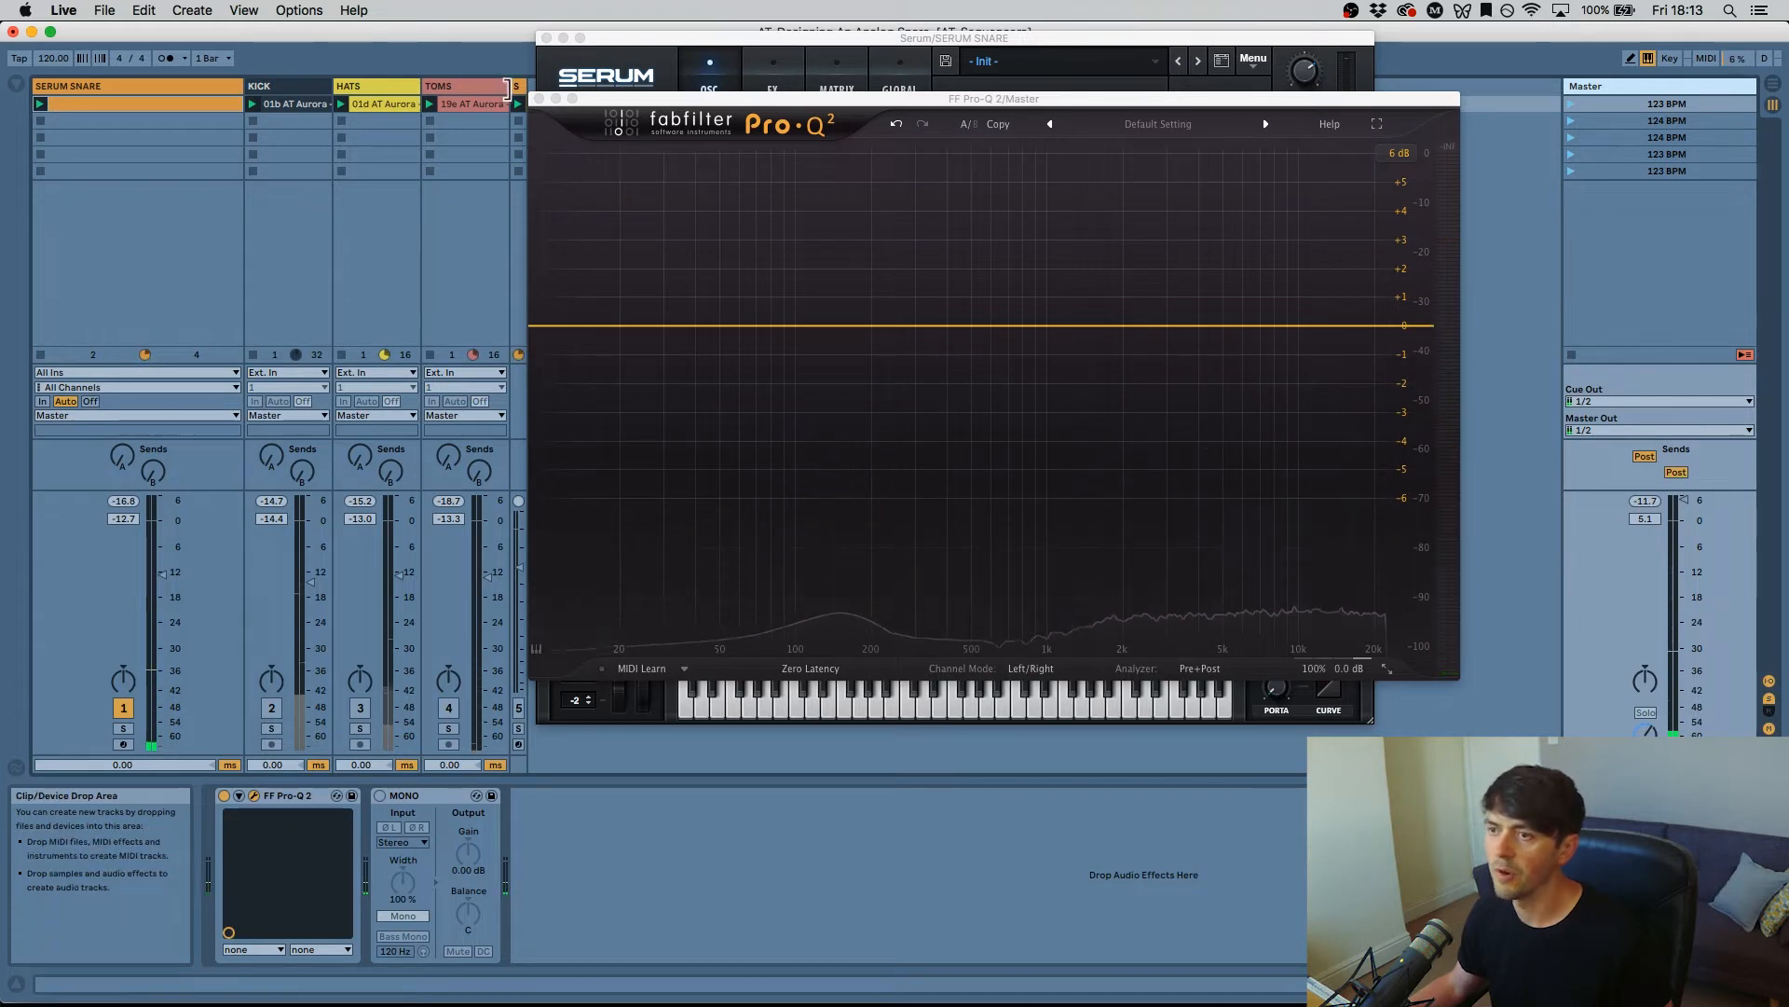
{"action": "left_click", "coordinate": [539, 99]}
{"action": "left_click", "coordinate": [548, 38]}
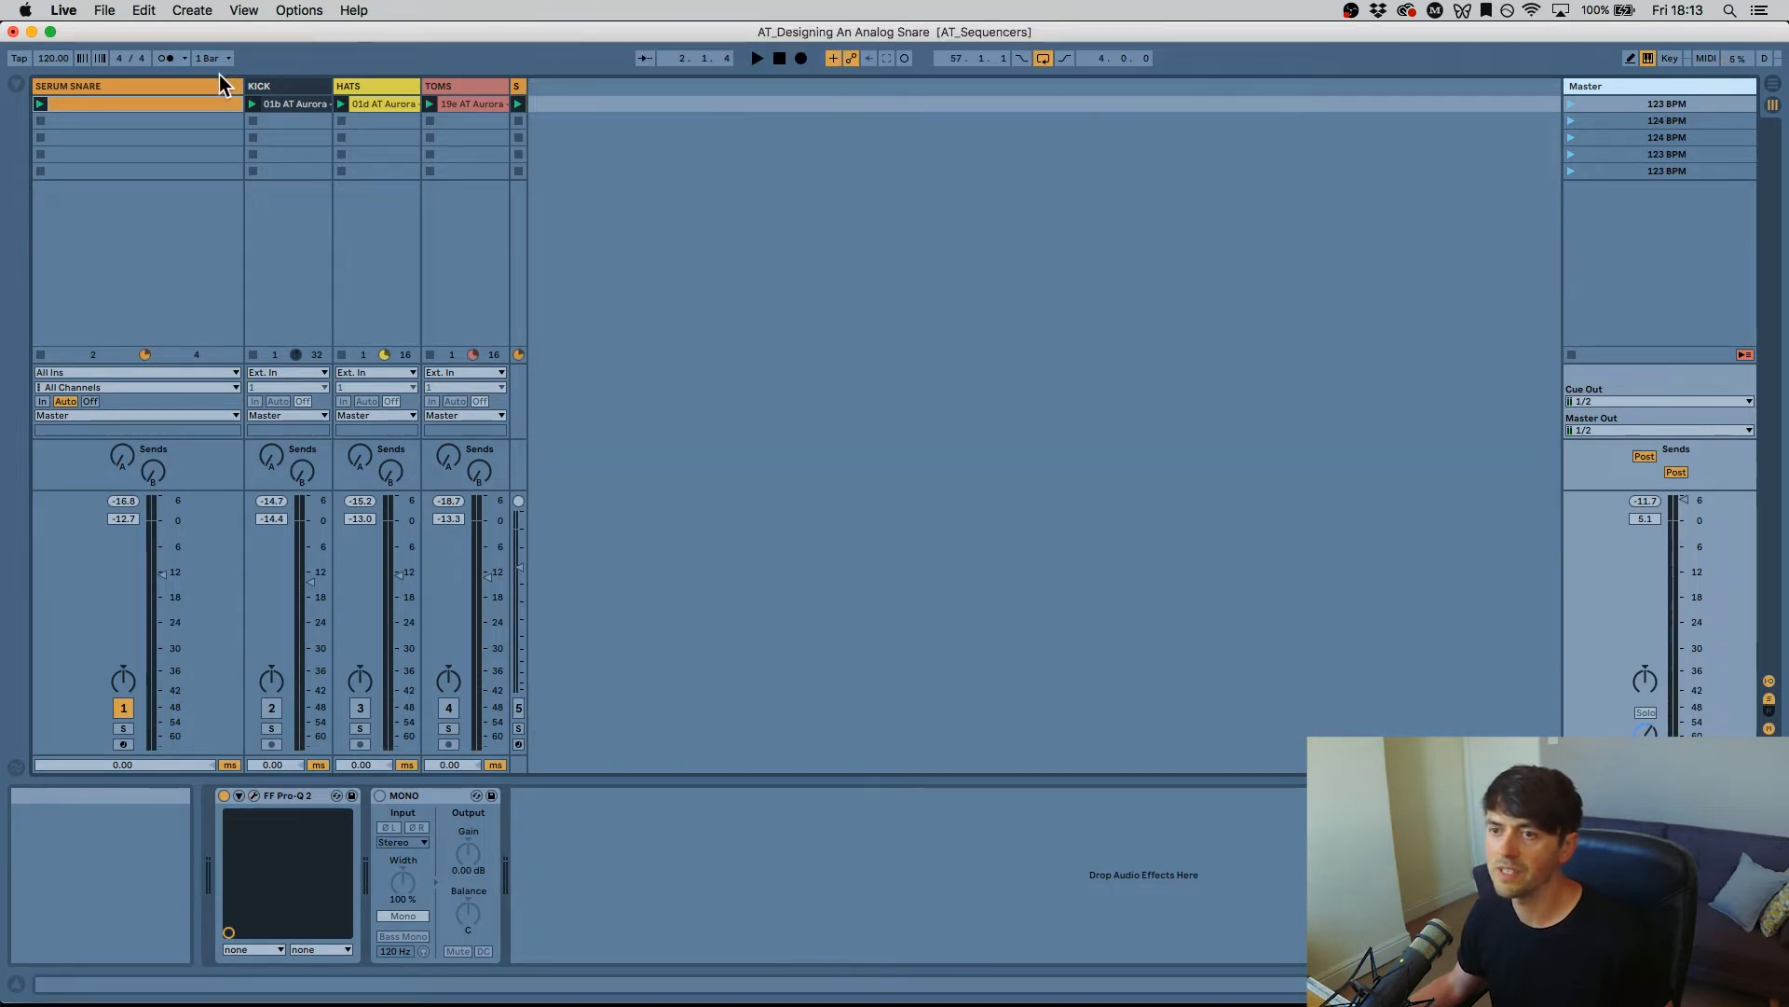
Step: Enable EQuality on the SERUM SNARE track and set its high-pass frequency to 67.4 Hz during playback
{"action": "left_click", "coordinate": [170, 84]}
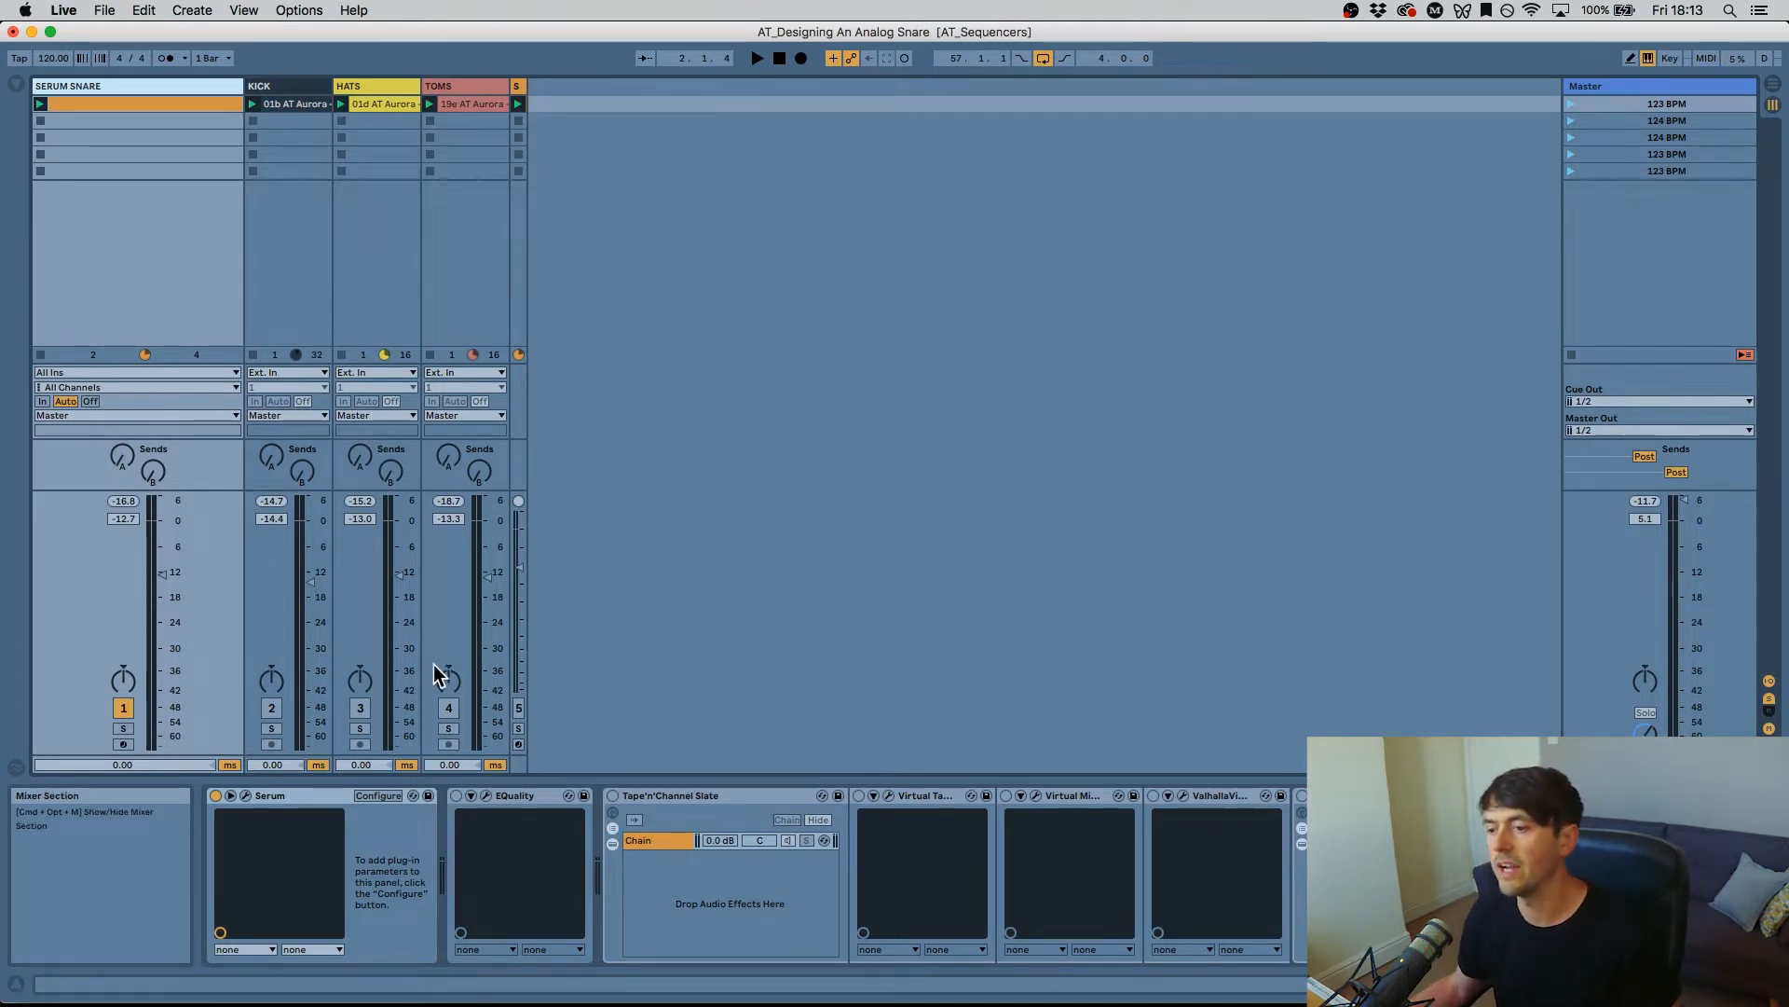
{"action": "left_click", "coordinate": [457, 795]}
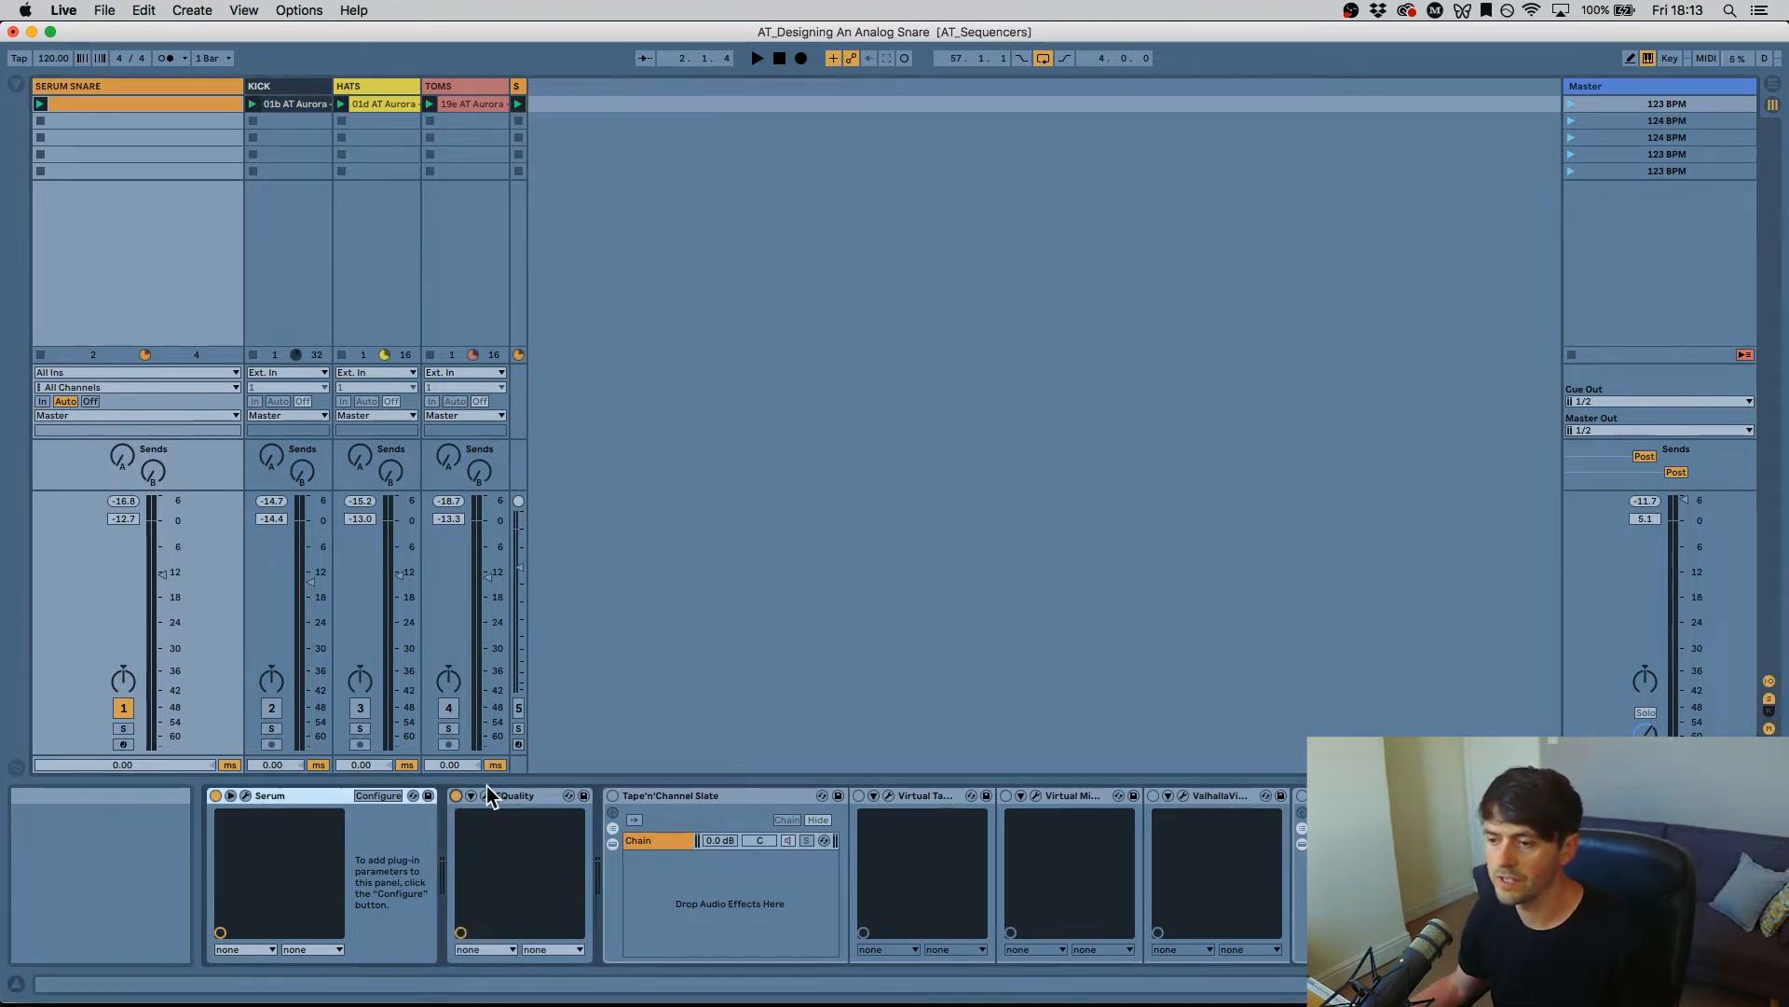
{"action": "left_click", "coordinate": [485, 795]}
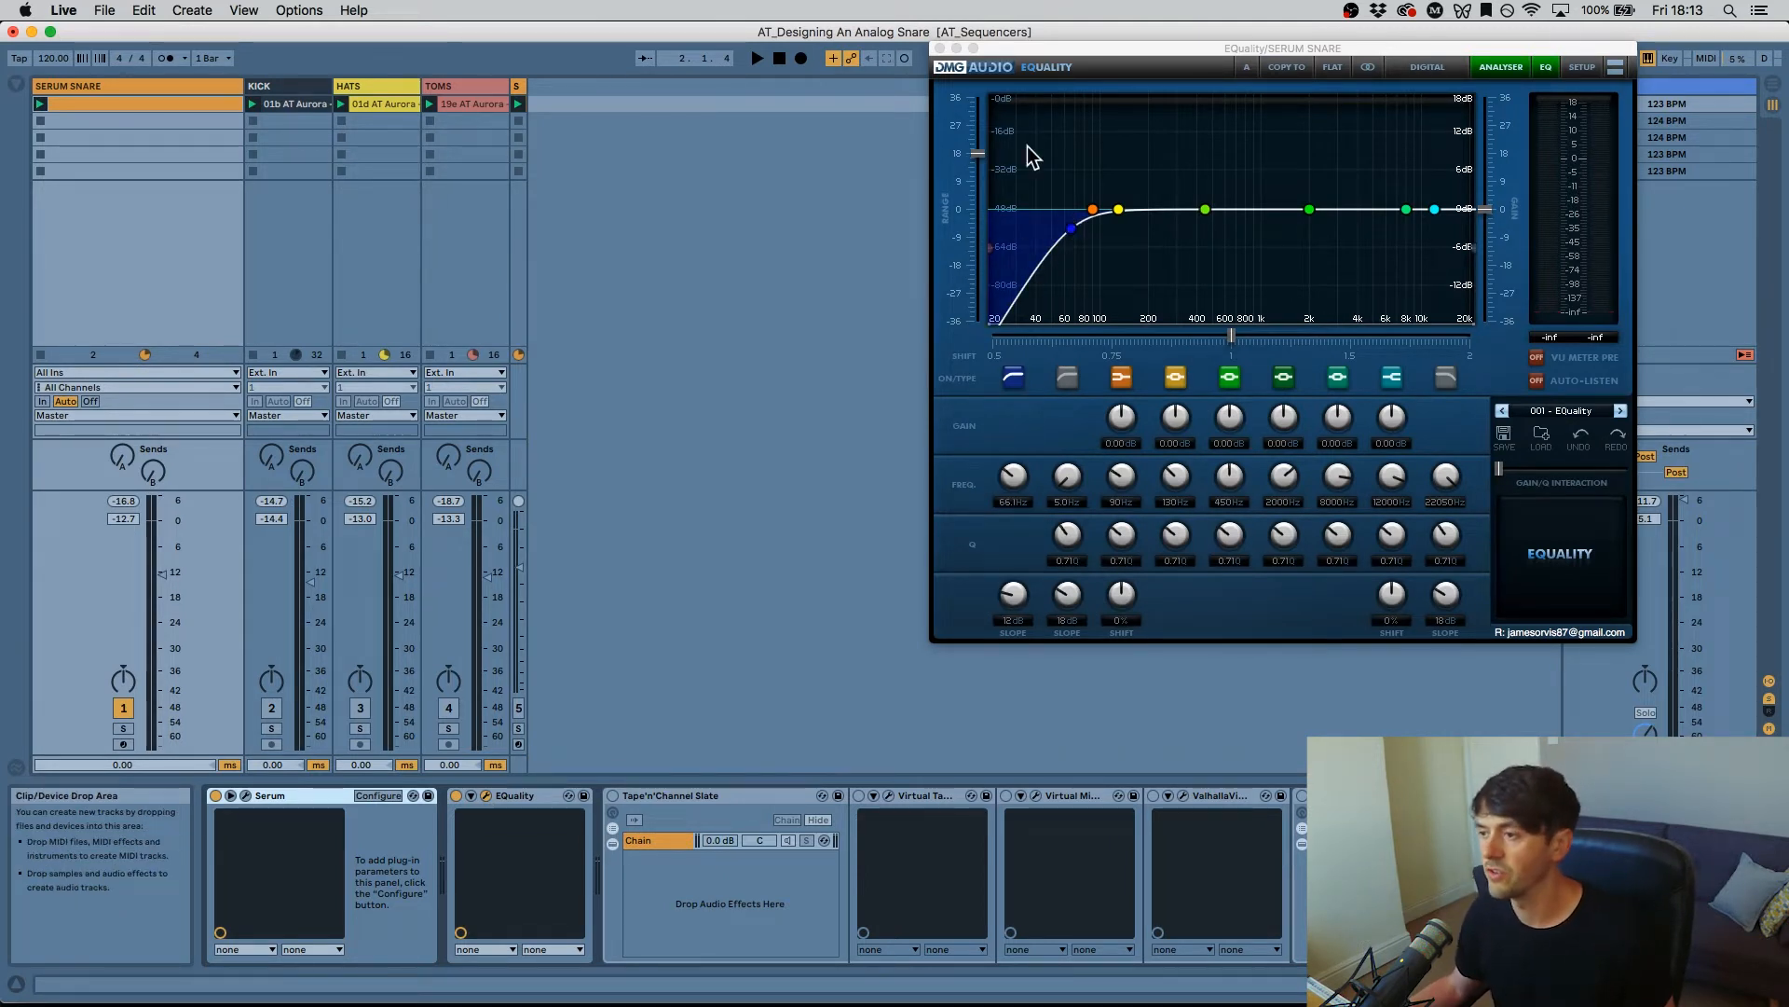
{"action": "key", "text": "space"}
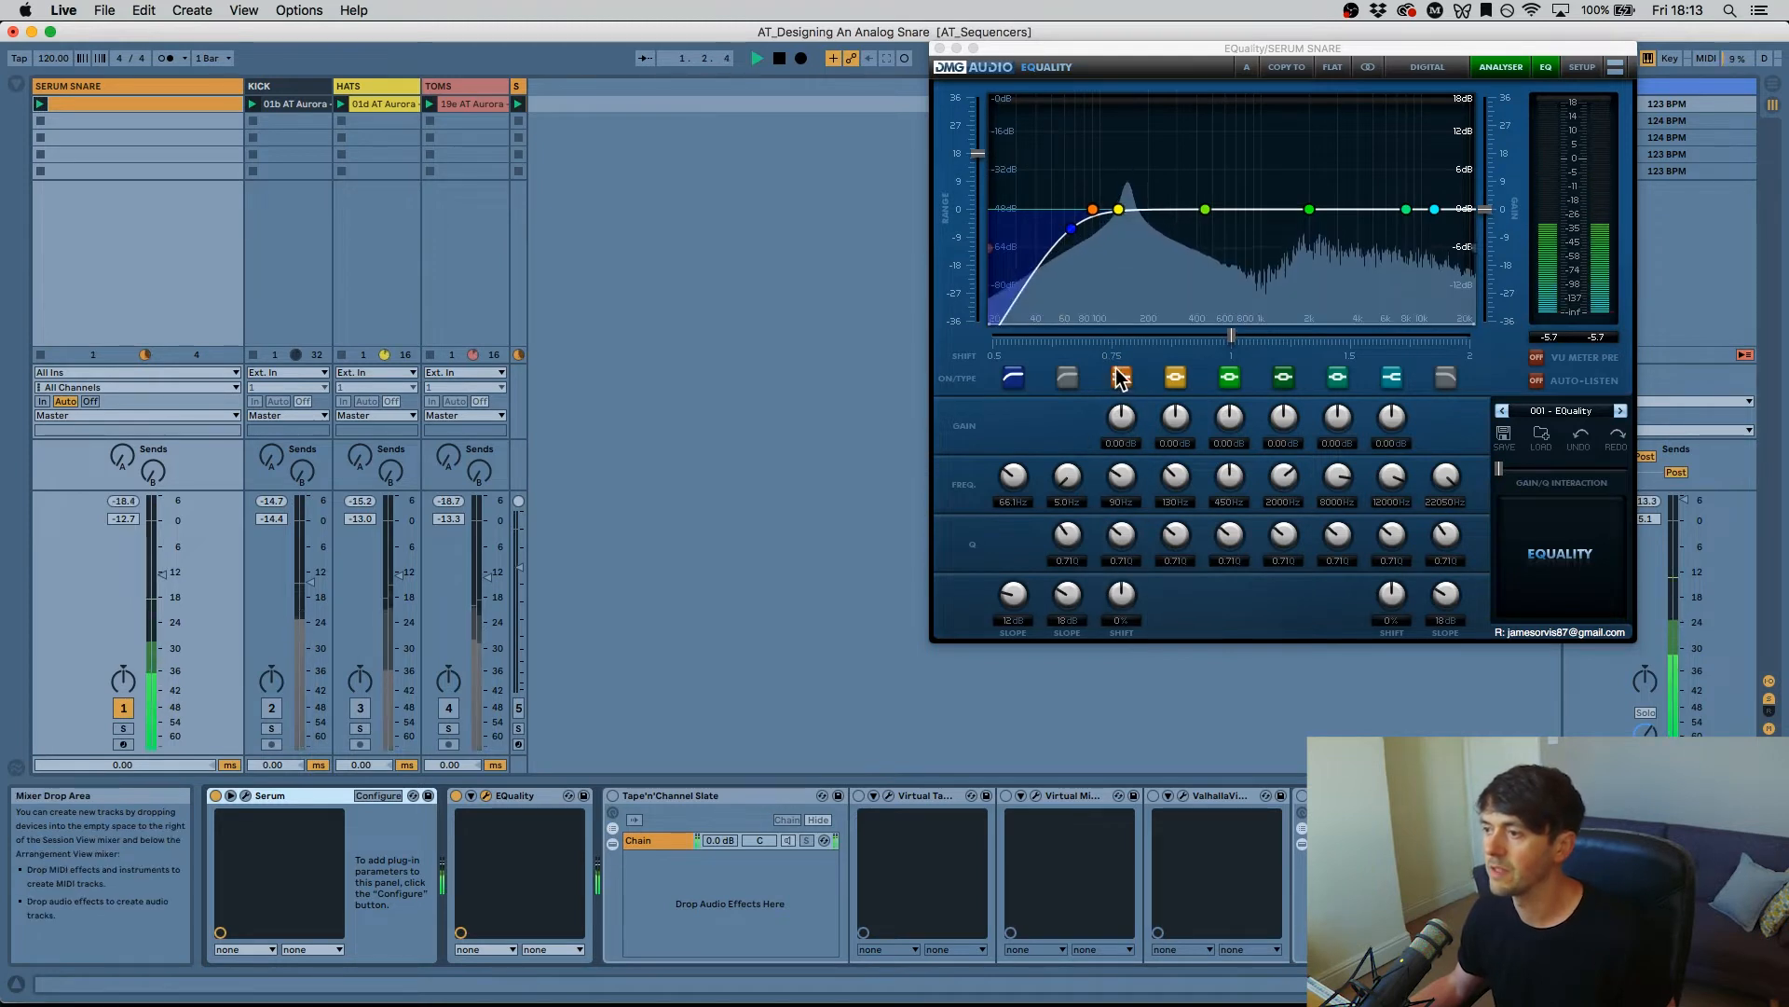
{"action": "left_click_drag", "start_coordinate": [1013, 475], "coordinate": [1011, 420]}
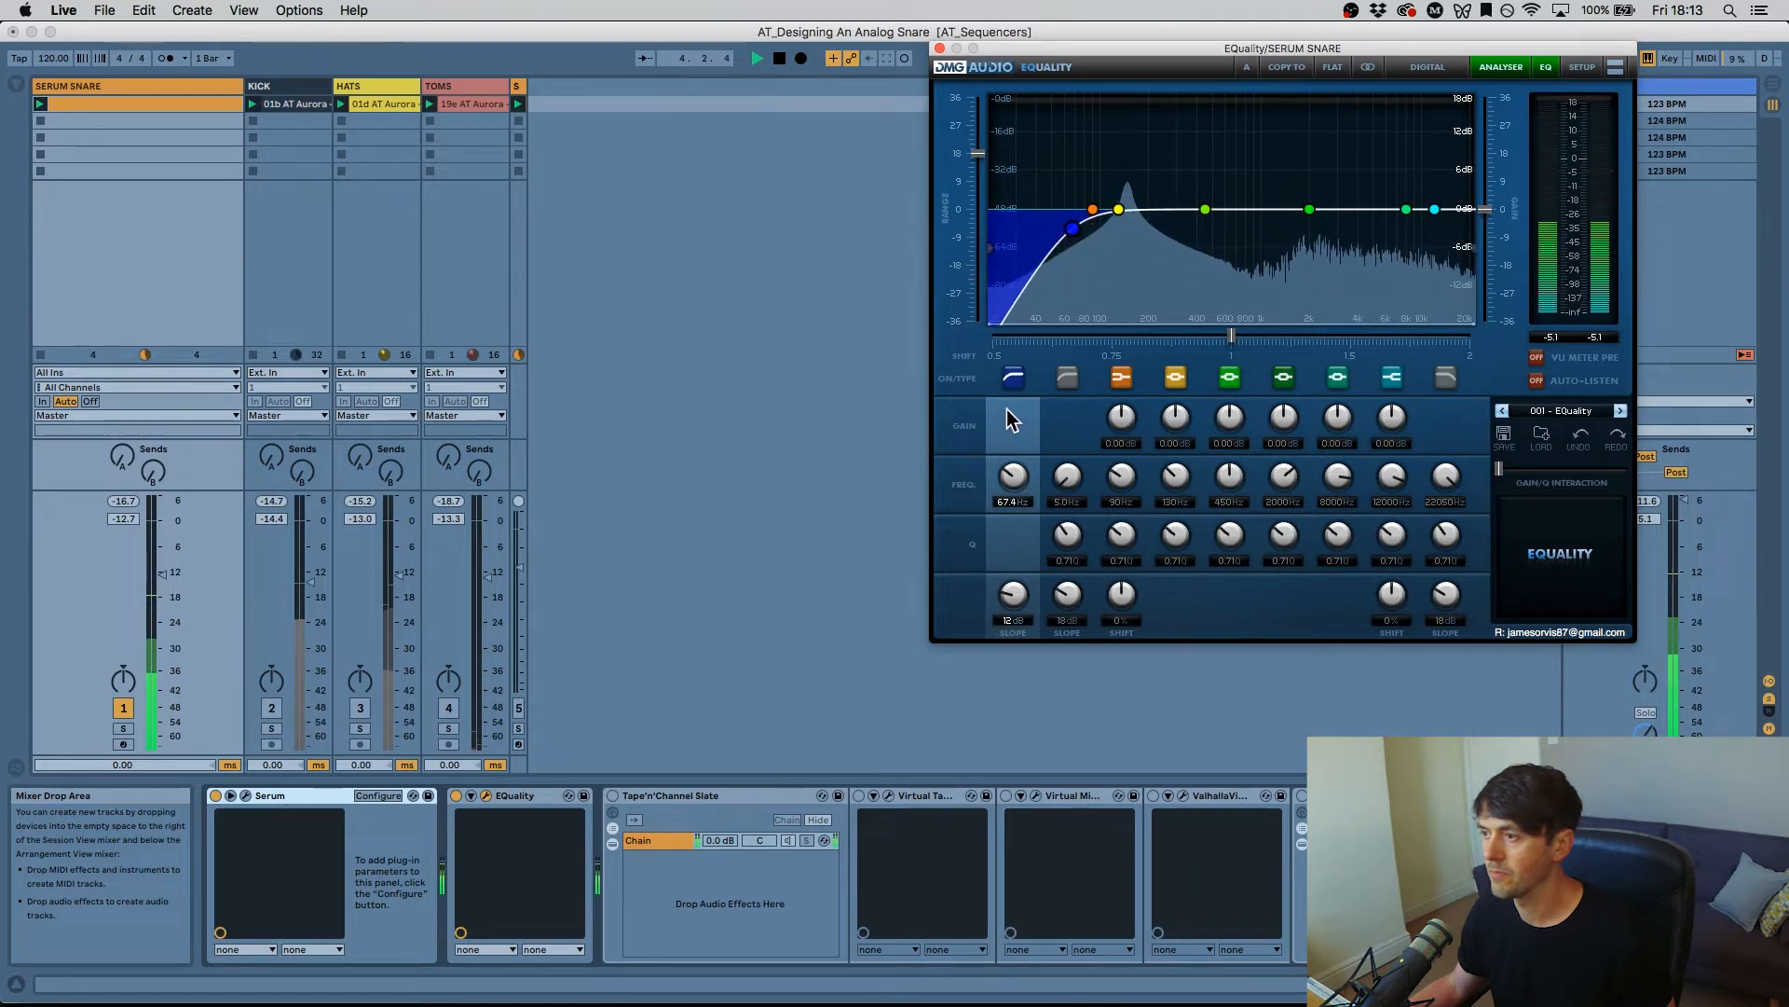
Step: Enable EQuality's low-pass band with a 12 dB slope at about 18 kHz, checking it during playback before closing the equalizer
{"action": "left_click", "coordinate": [1446, 377]}
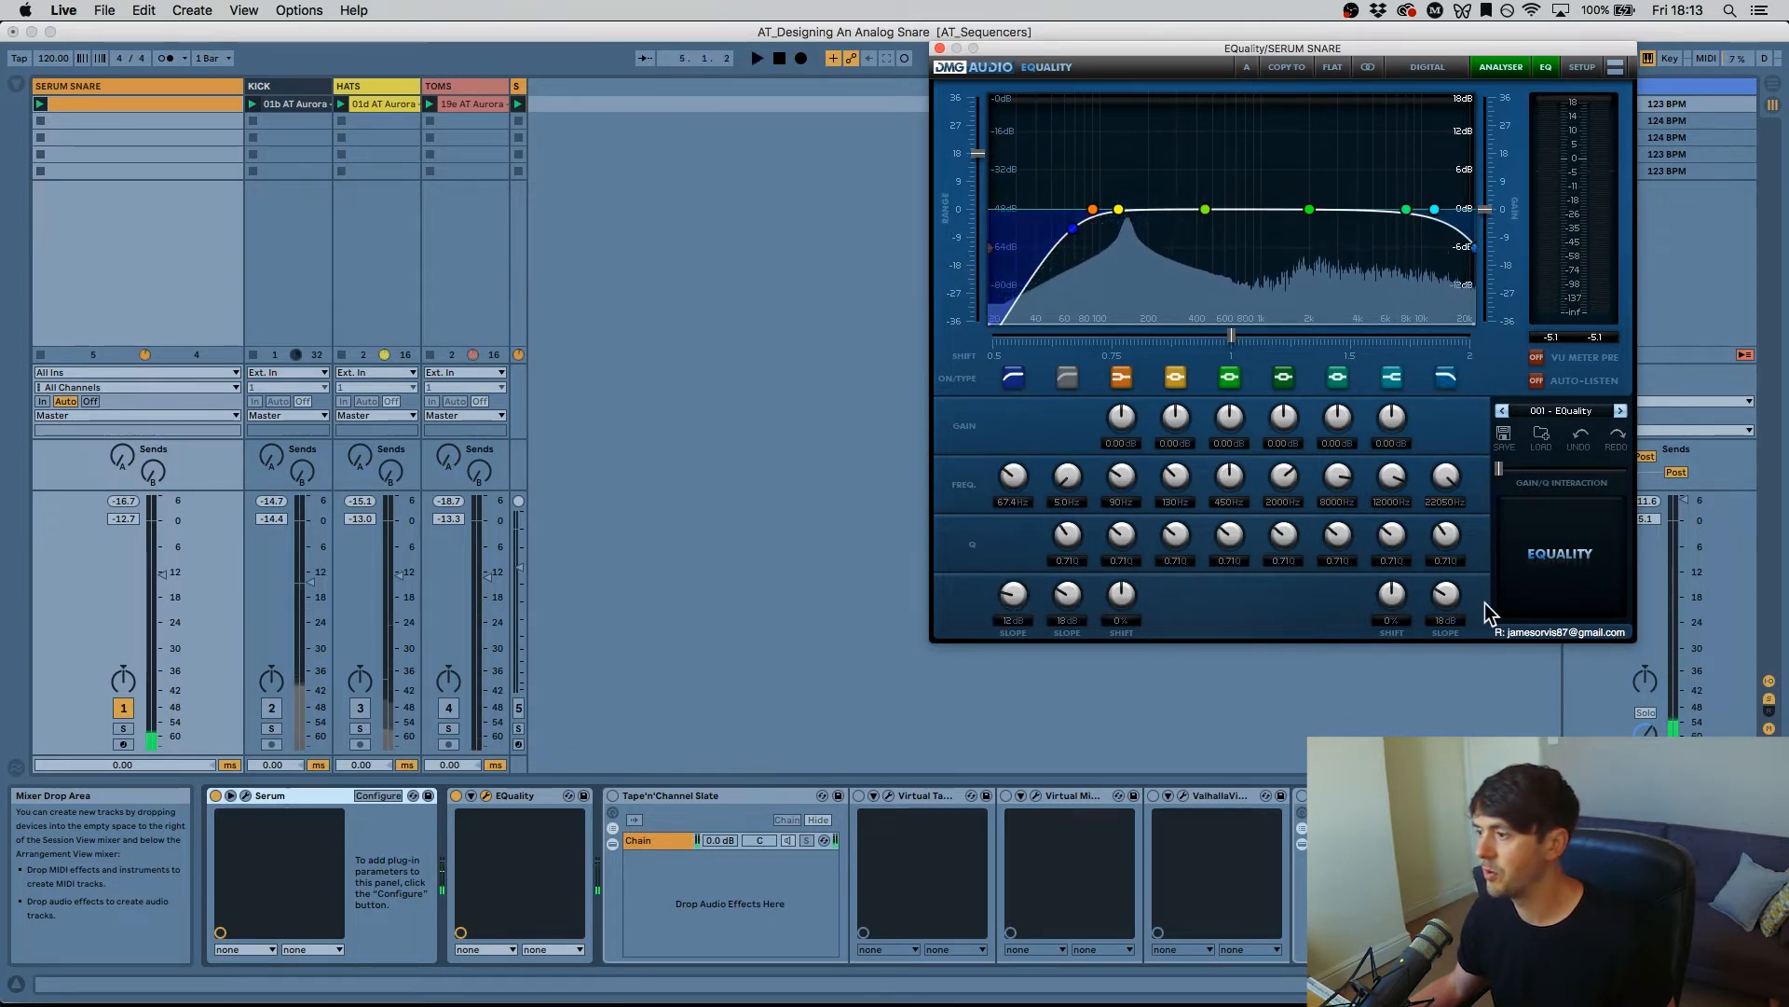
{"action": "left_click_drag", "start_coordinate": [1450, 598], "coordinate": [1451, 619]}
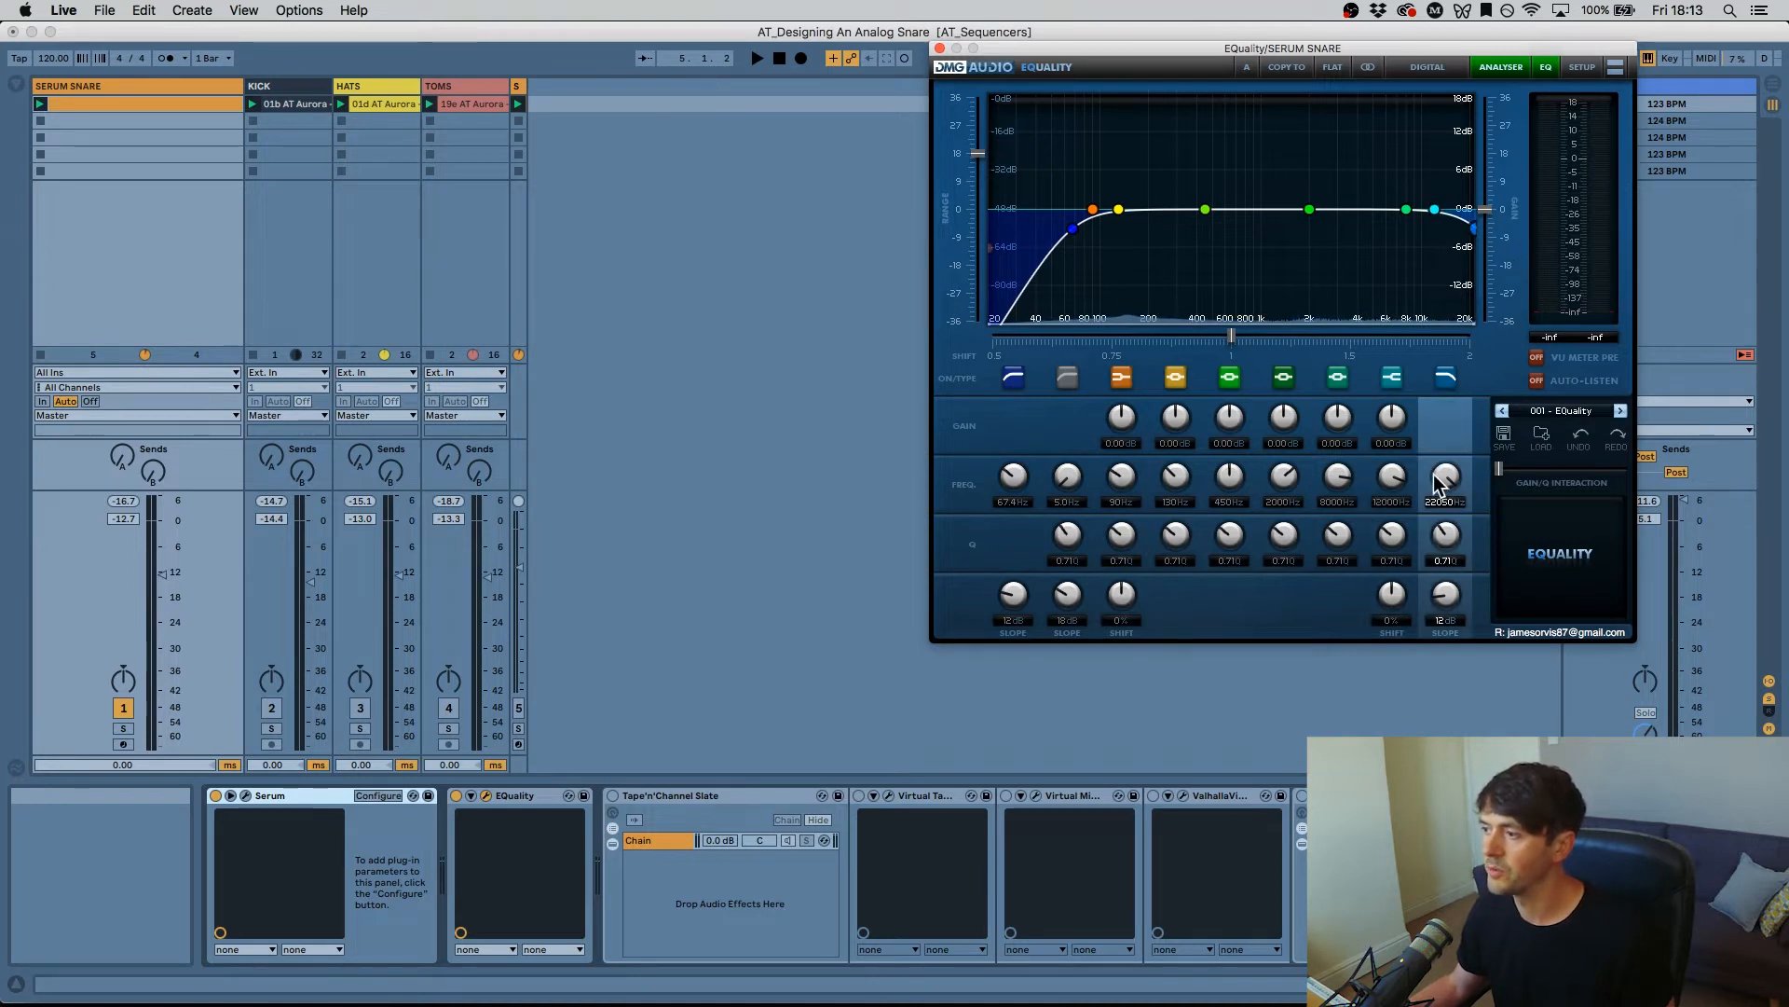
{"action": "key", "text": "space"}
{"action": "left_click_drag", "start_coordinate": [1435, 482], "coordinate": [1443, 480]}
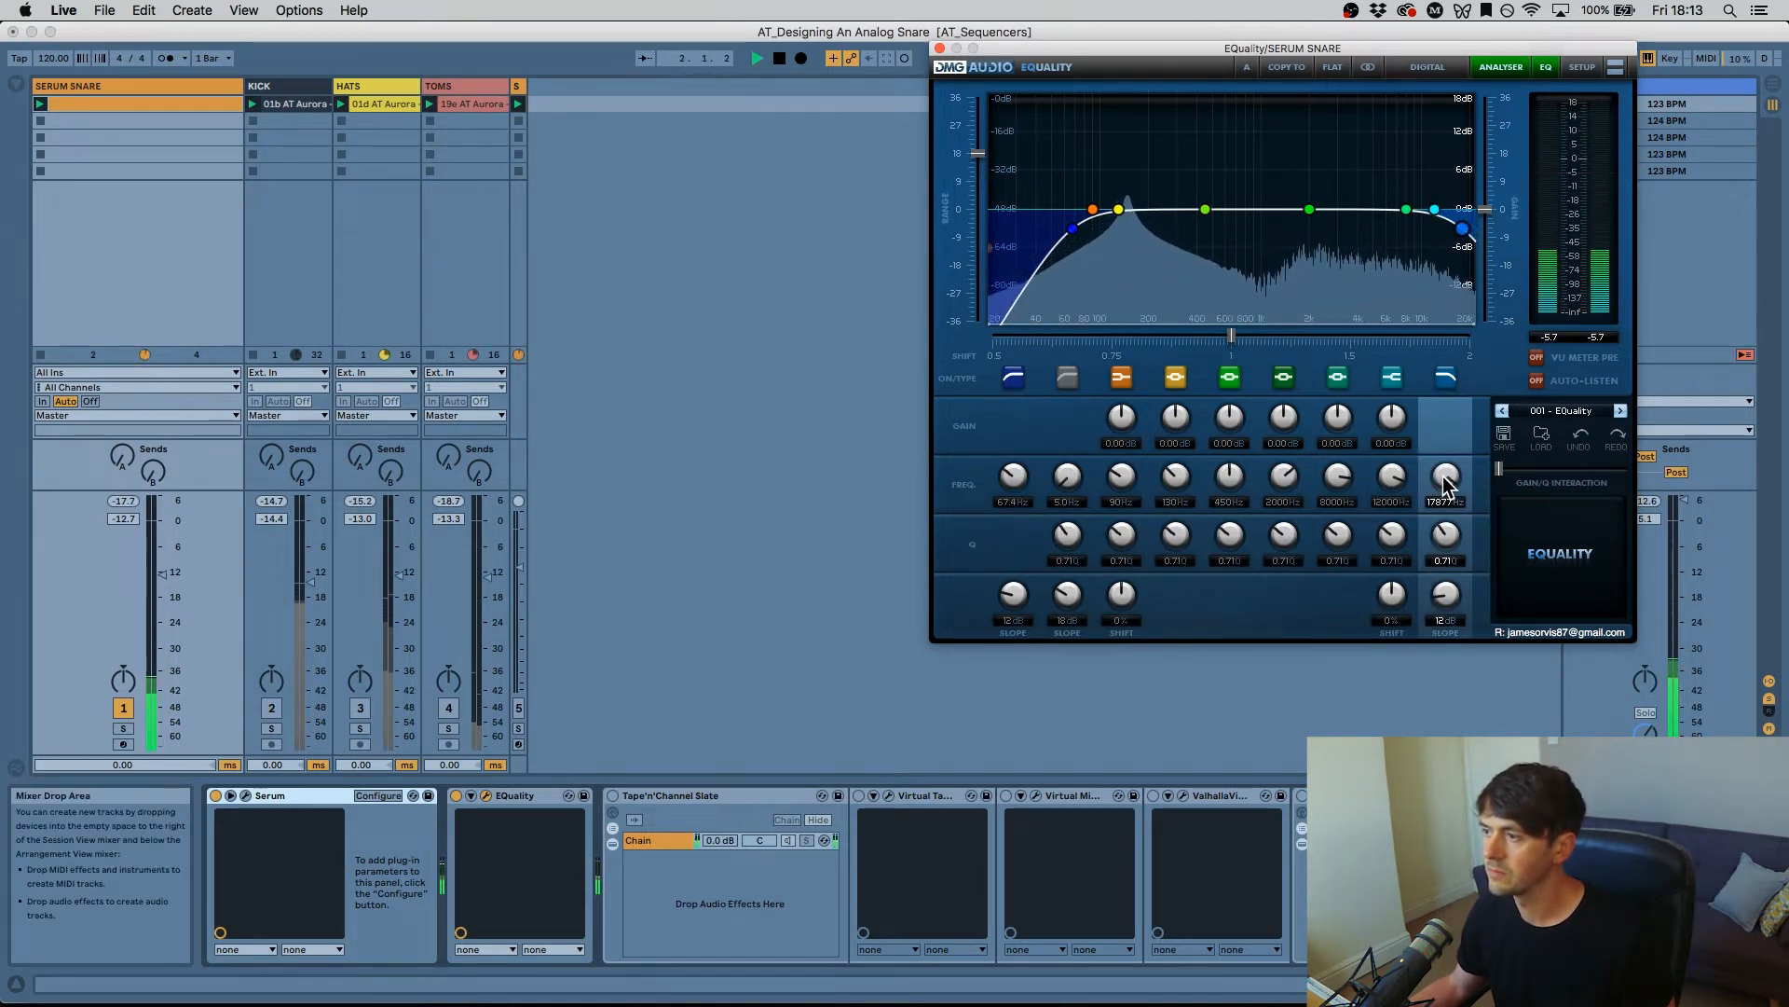
{"action": "left_click", "coordinate": [940, 49]}
{"action": "key", "text": "space"}
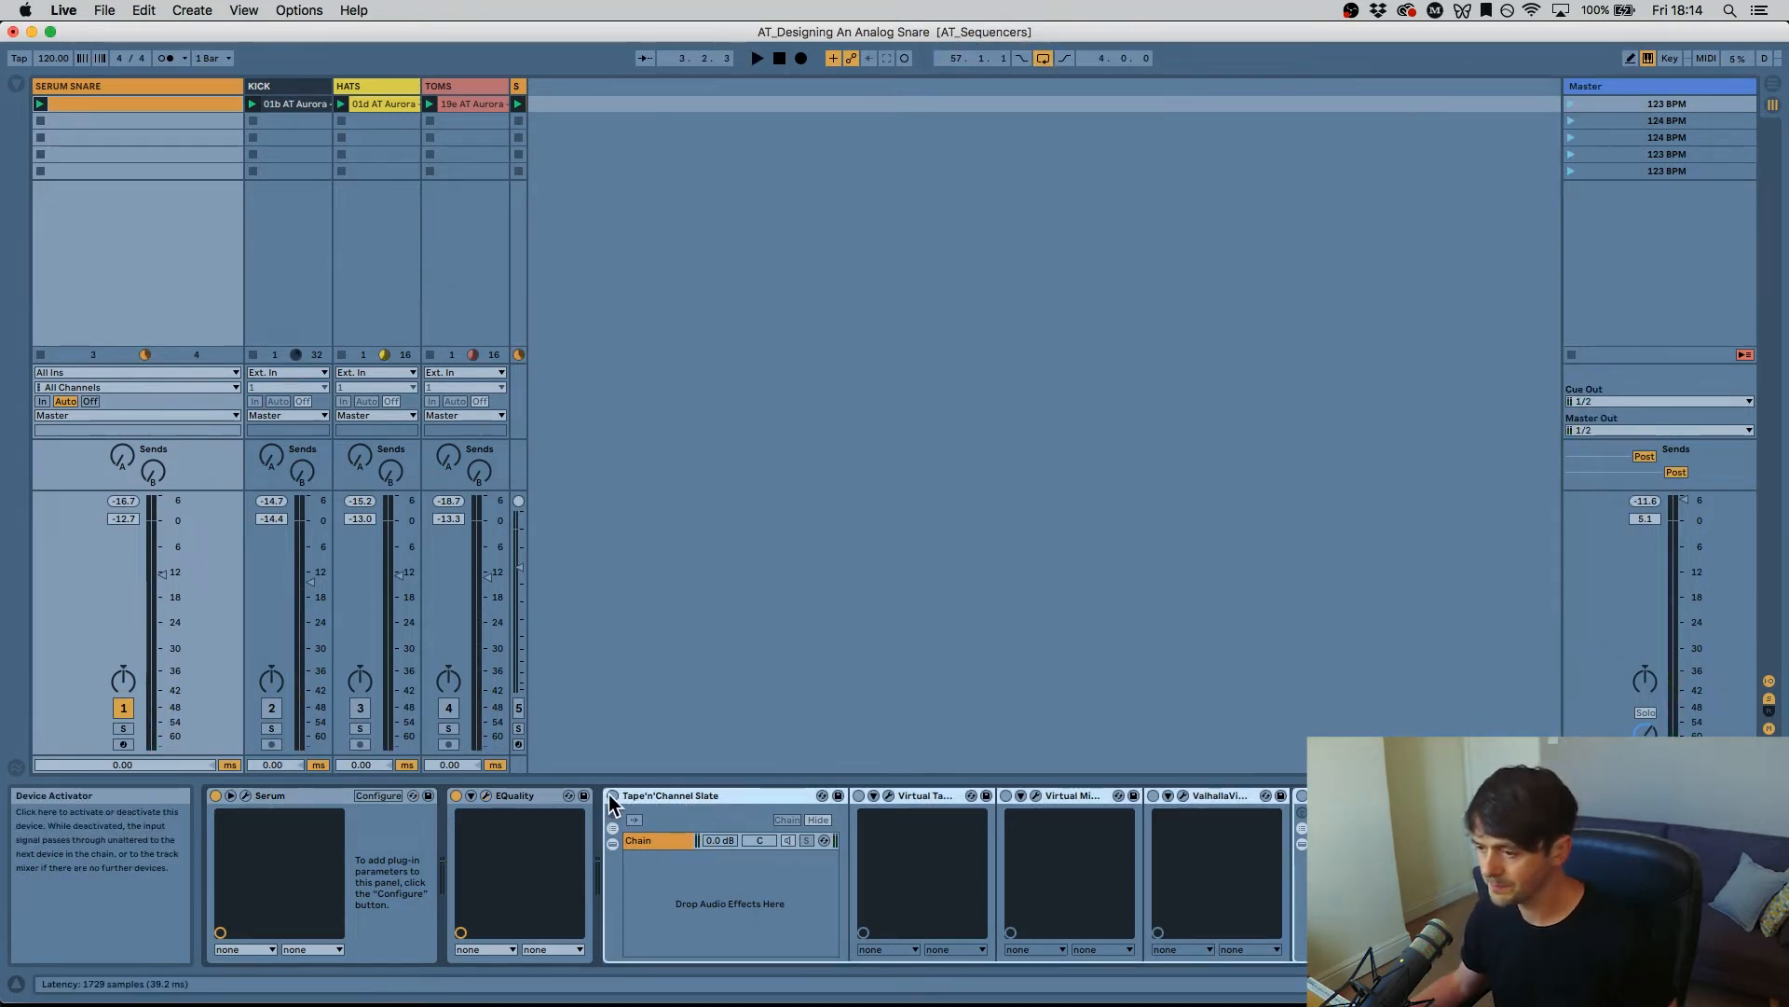
Step: Activate the Tape'n'Channel Slate rack and its Virtual Tape Machines plug-in, and open the tape plug-in's interface
{"action": "left_click", "coordinate": [859, 796]}
{"action": "left_click", "coordinate": [890, 797]}
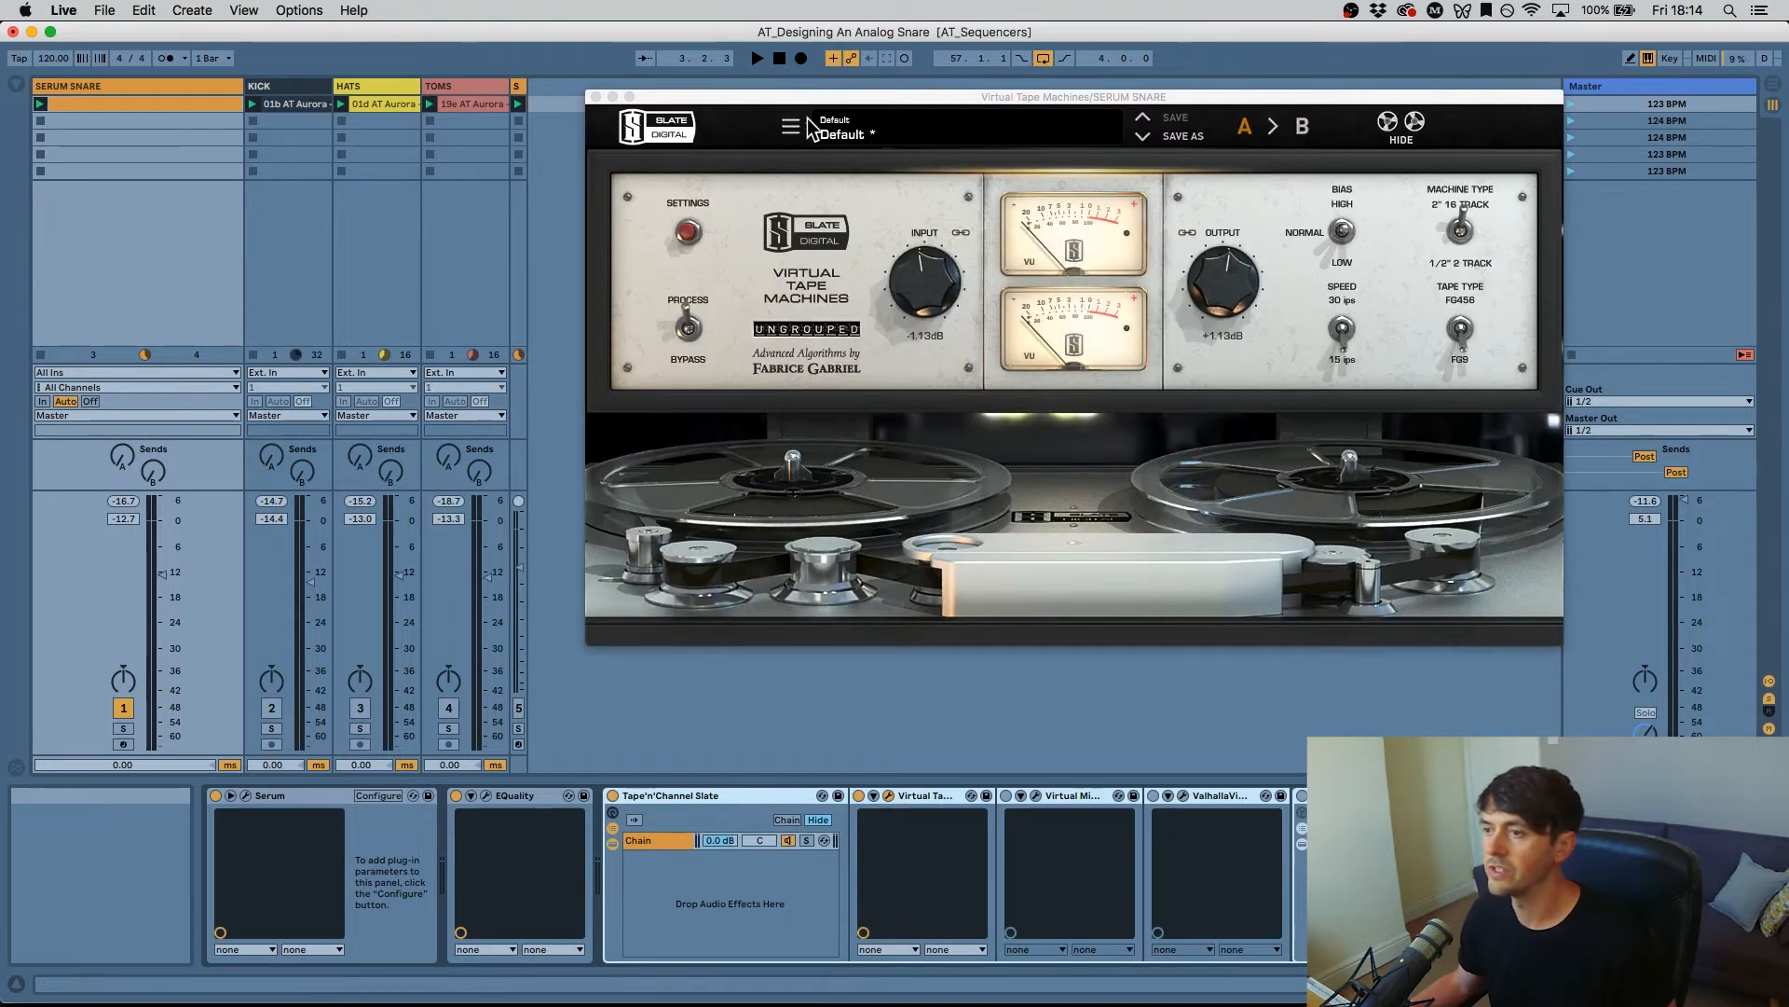
{"action": "left_click_drag", "start_coordinate": [828, 99], "coordinate": [727, 145]}
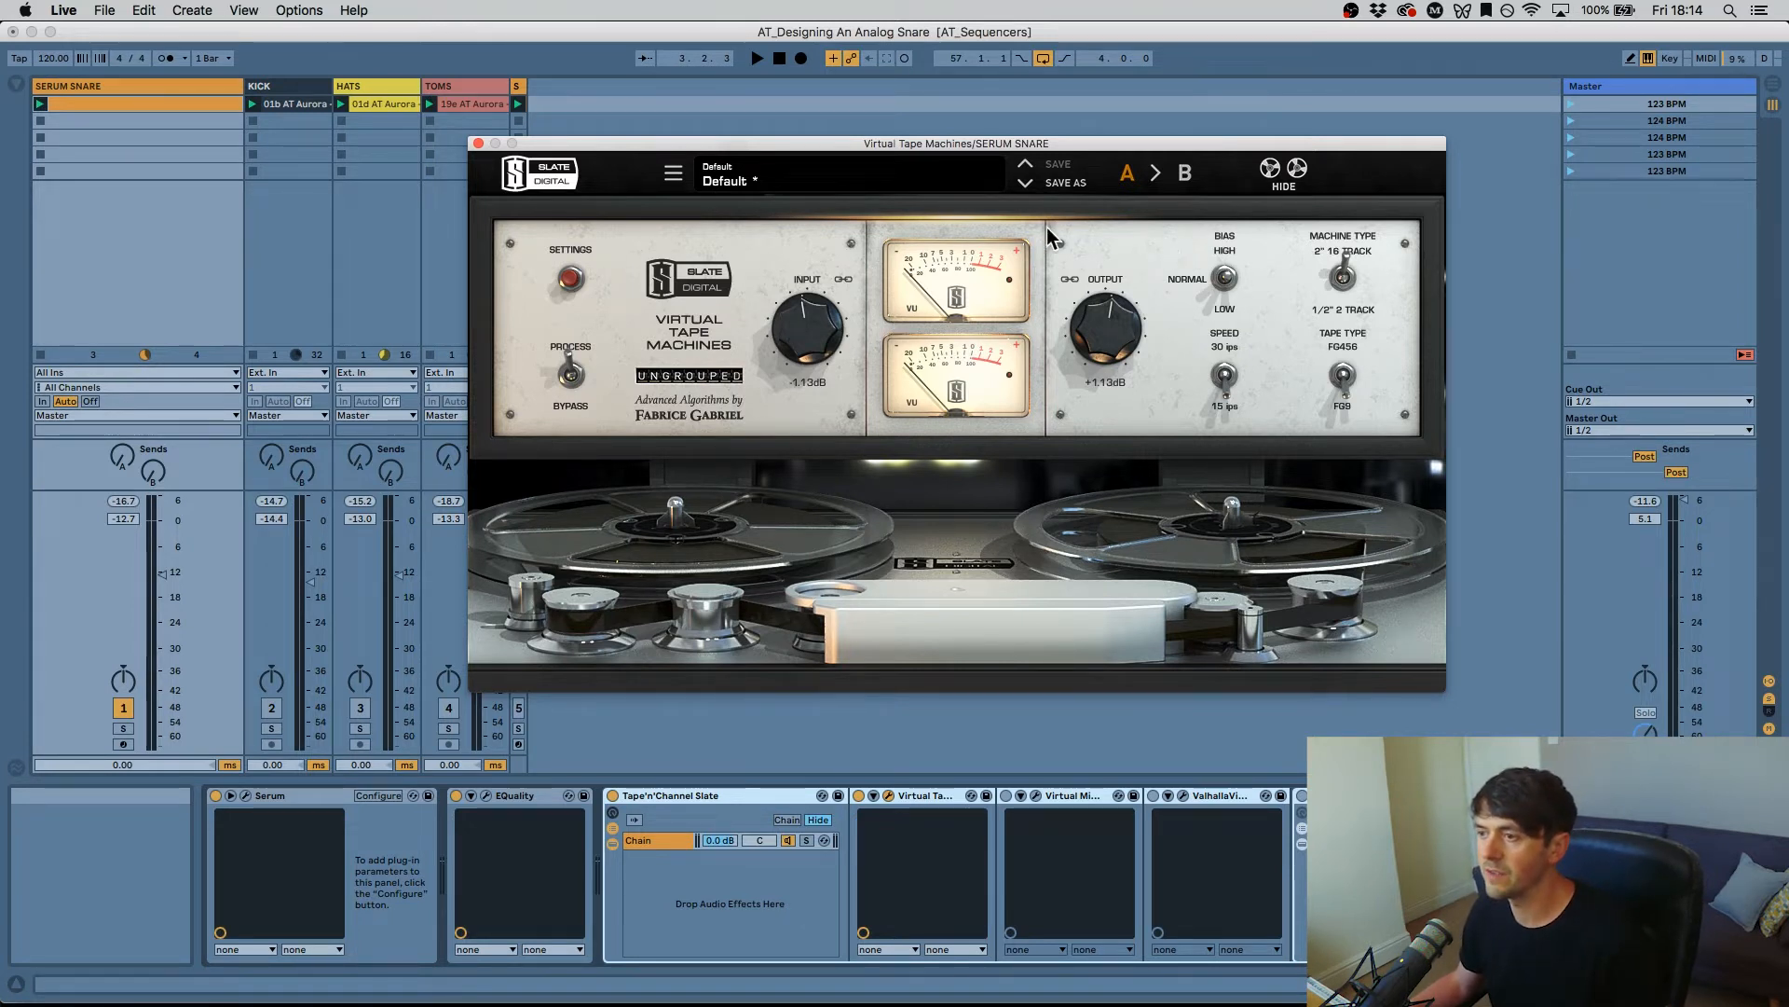
Step: Compare the snare with the Virtual Tape Machines plug-in switched off and on during playback
{"action": "left_click_drag", "start_coordinate": [1014, 149], "coordinate": [996, 137]}
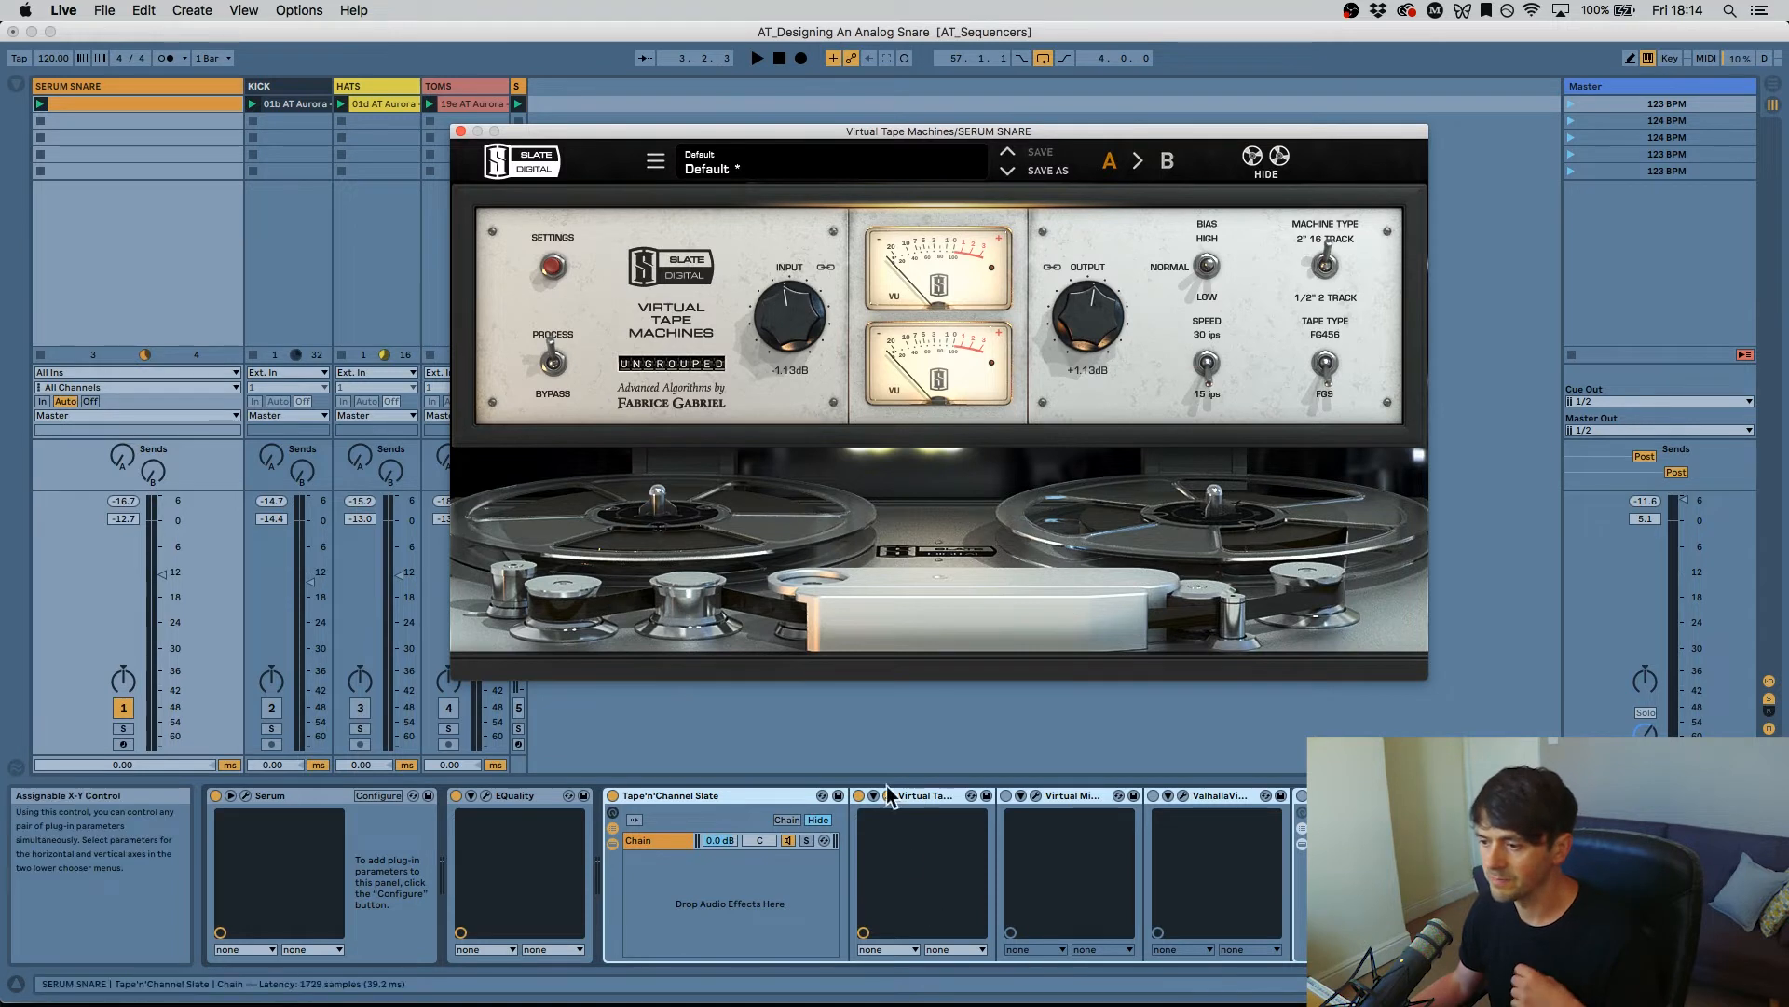
{"action": "left_click", "coordinate": [858, 795]}
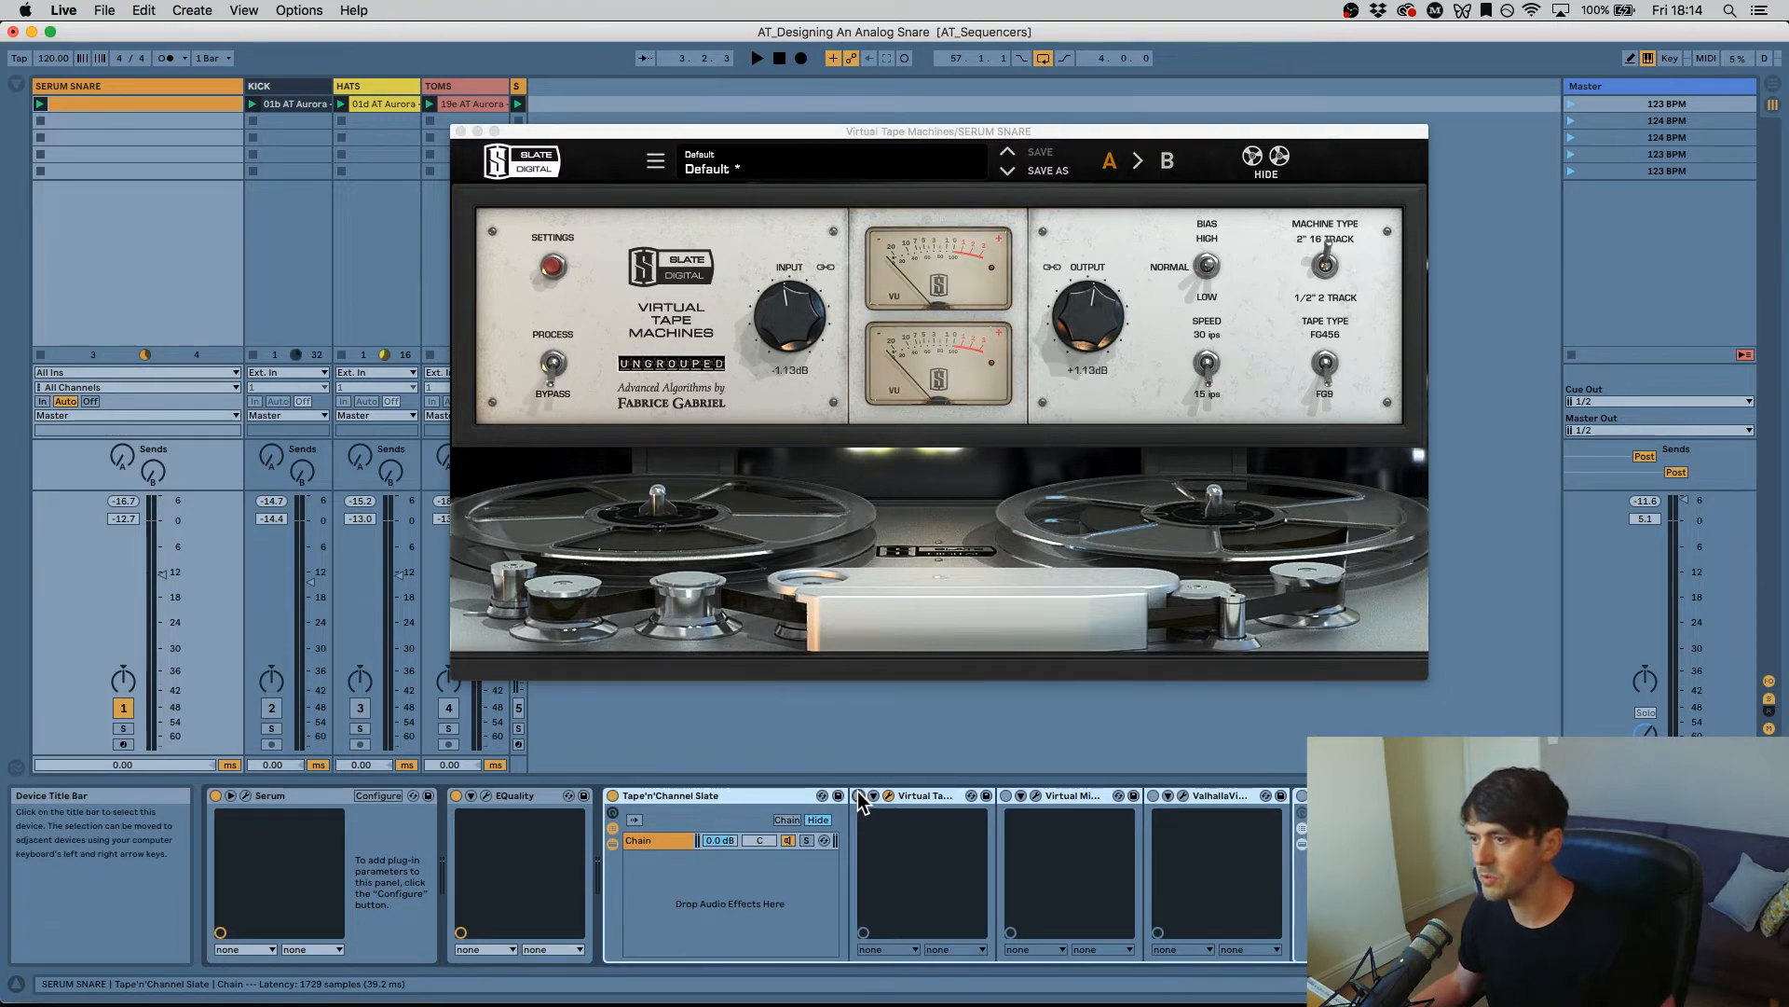
{"action": "key", "text": "space"}
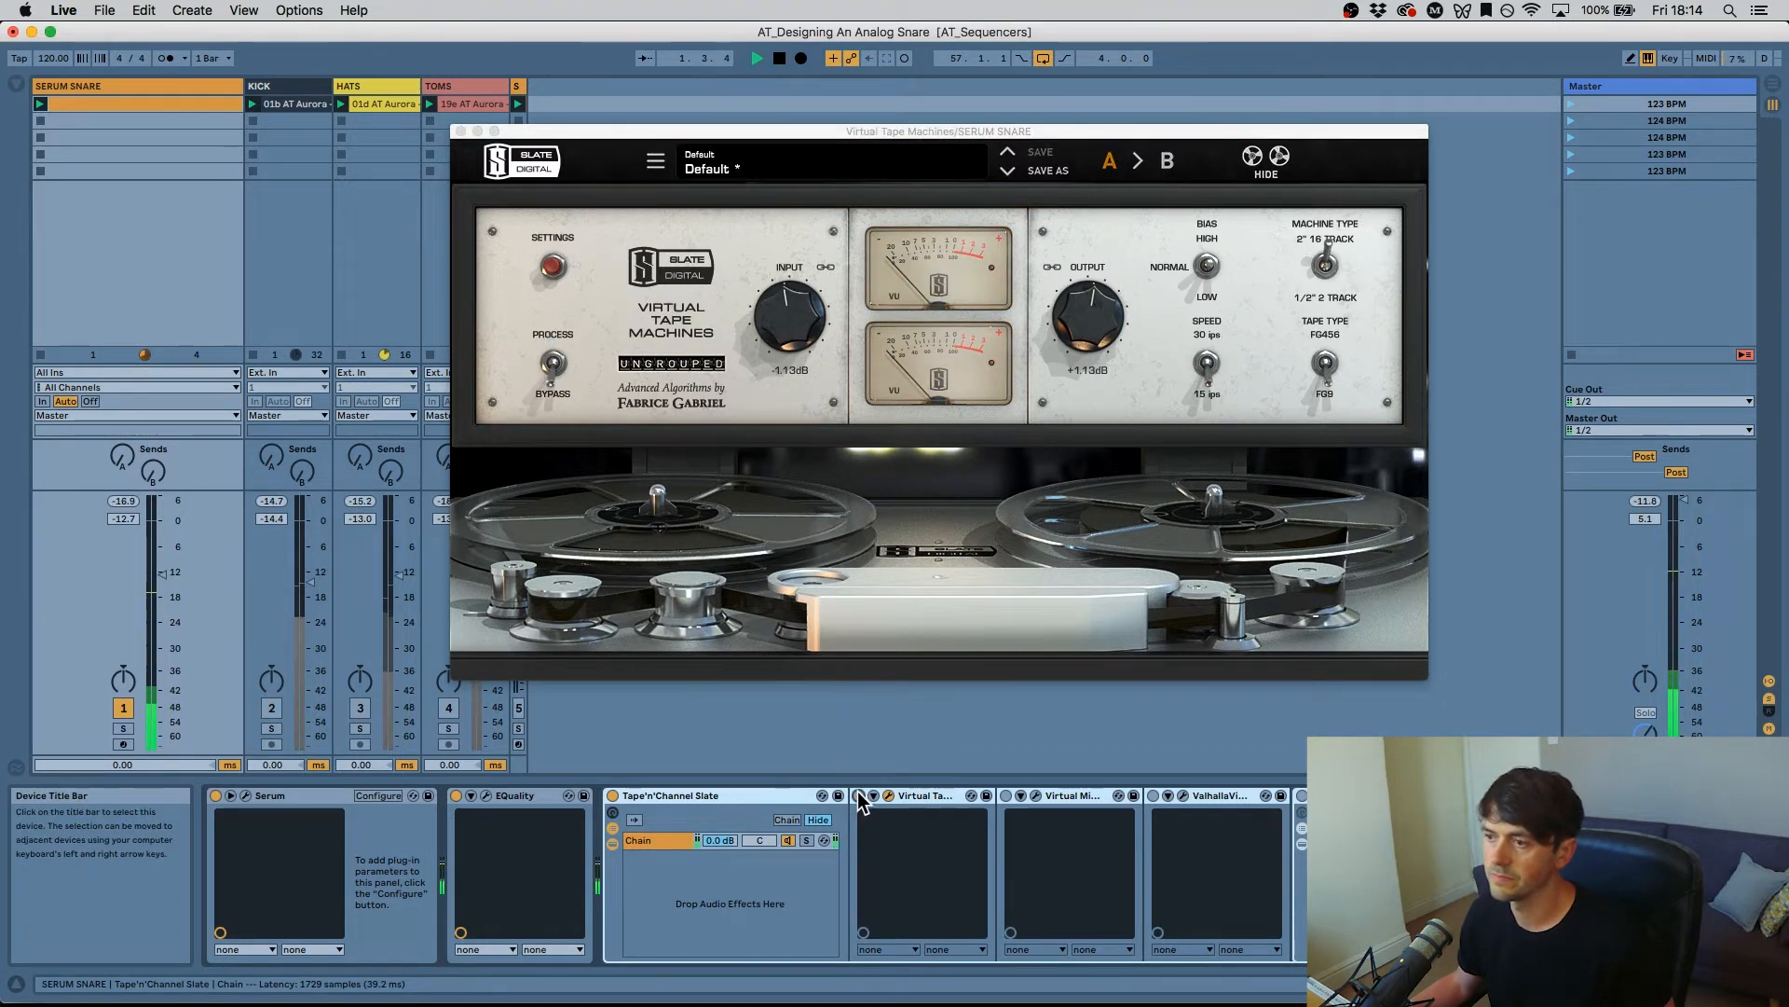
{"action": "left_click", "coordinate": [859, 795]}
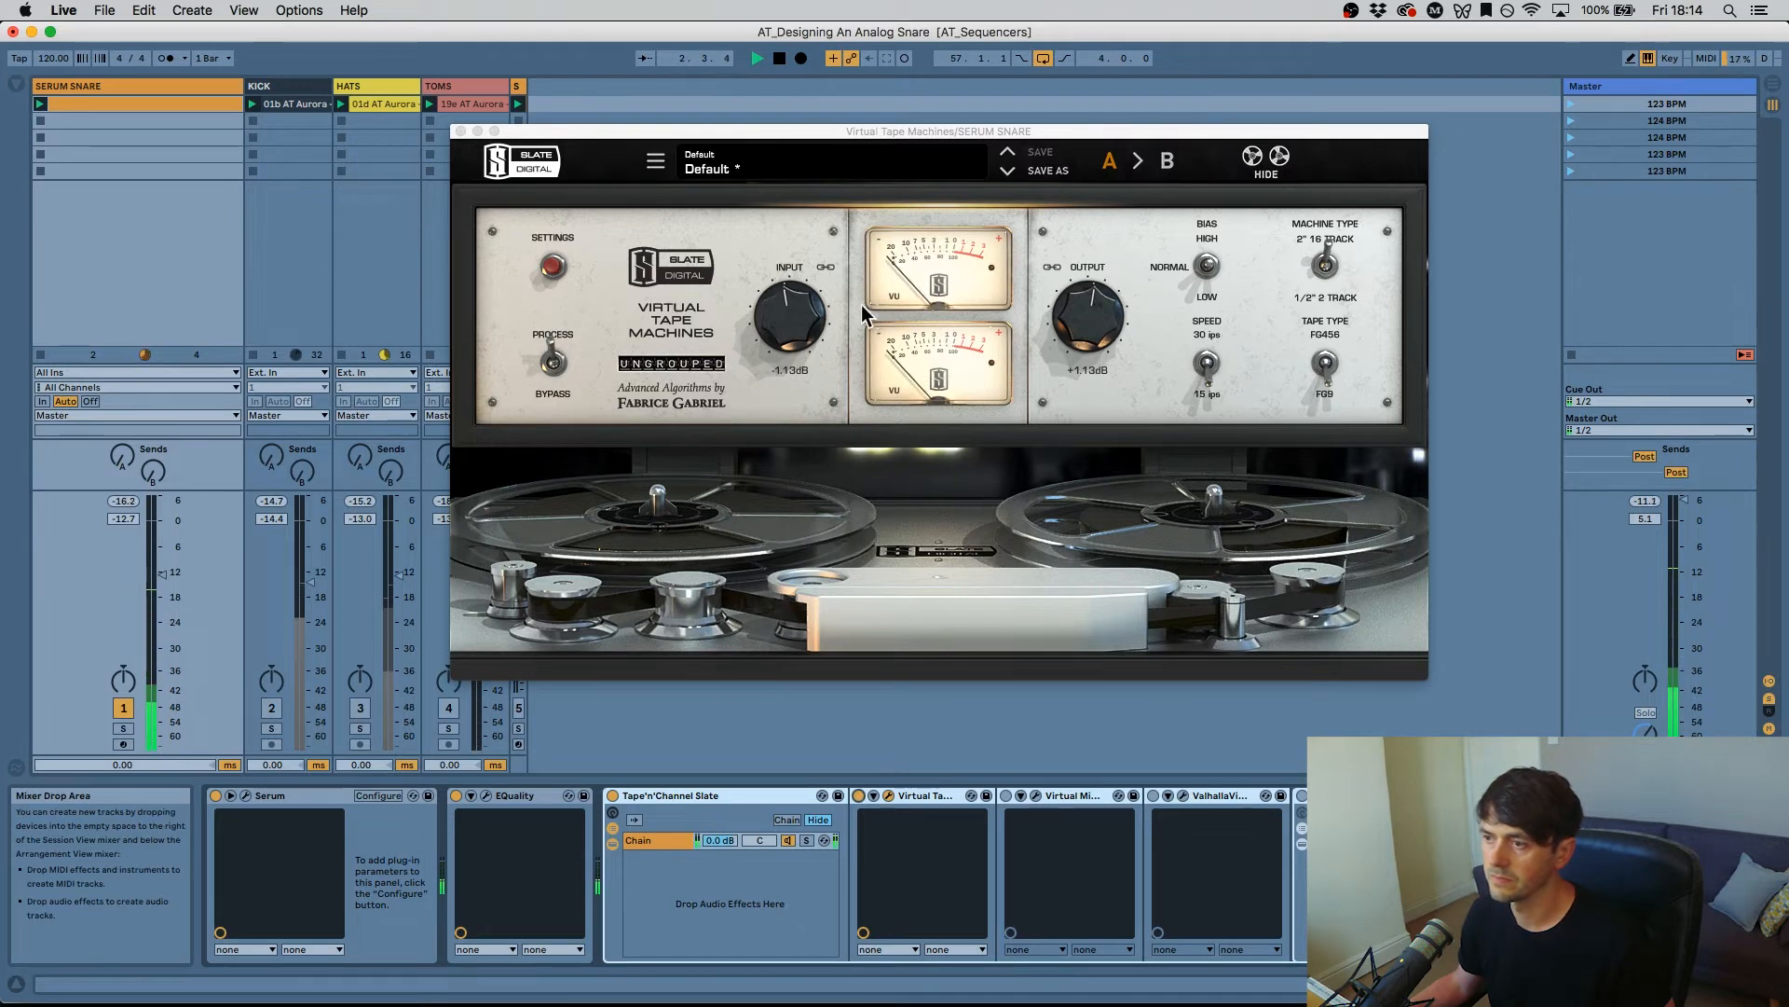
Step: Set the Virtual Tape Machines input to -1.47 dB during playback, stop playback, and close the tape plug-in
{"action": "left_click_drag", "start_coordinate": [793, 311], "coordinate": [791, 315]}
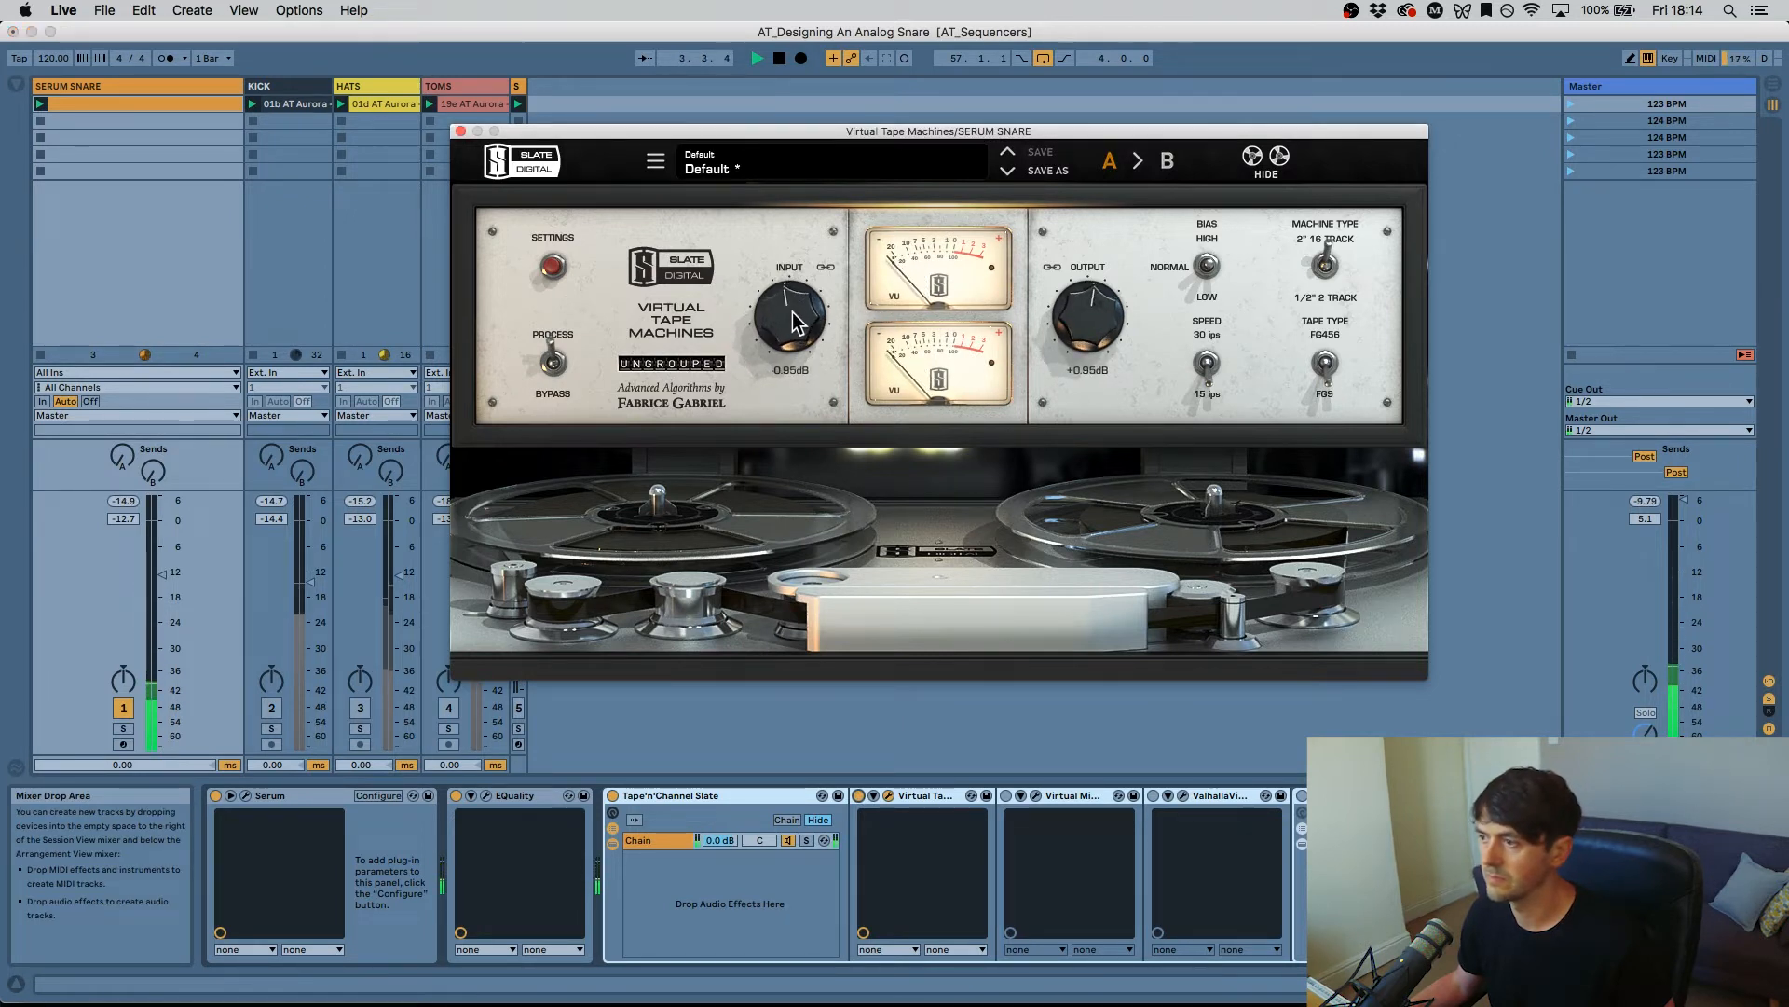
{"action": "key", "text": "space"}
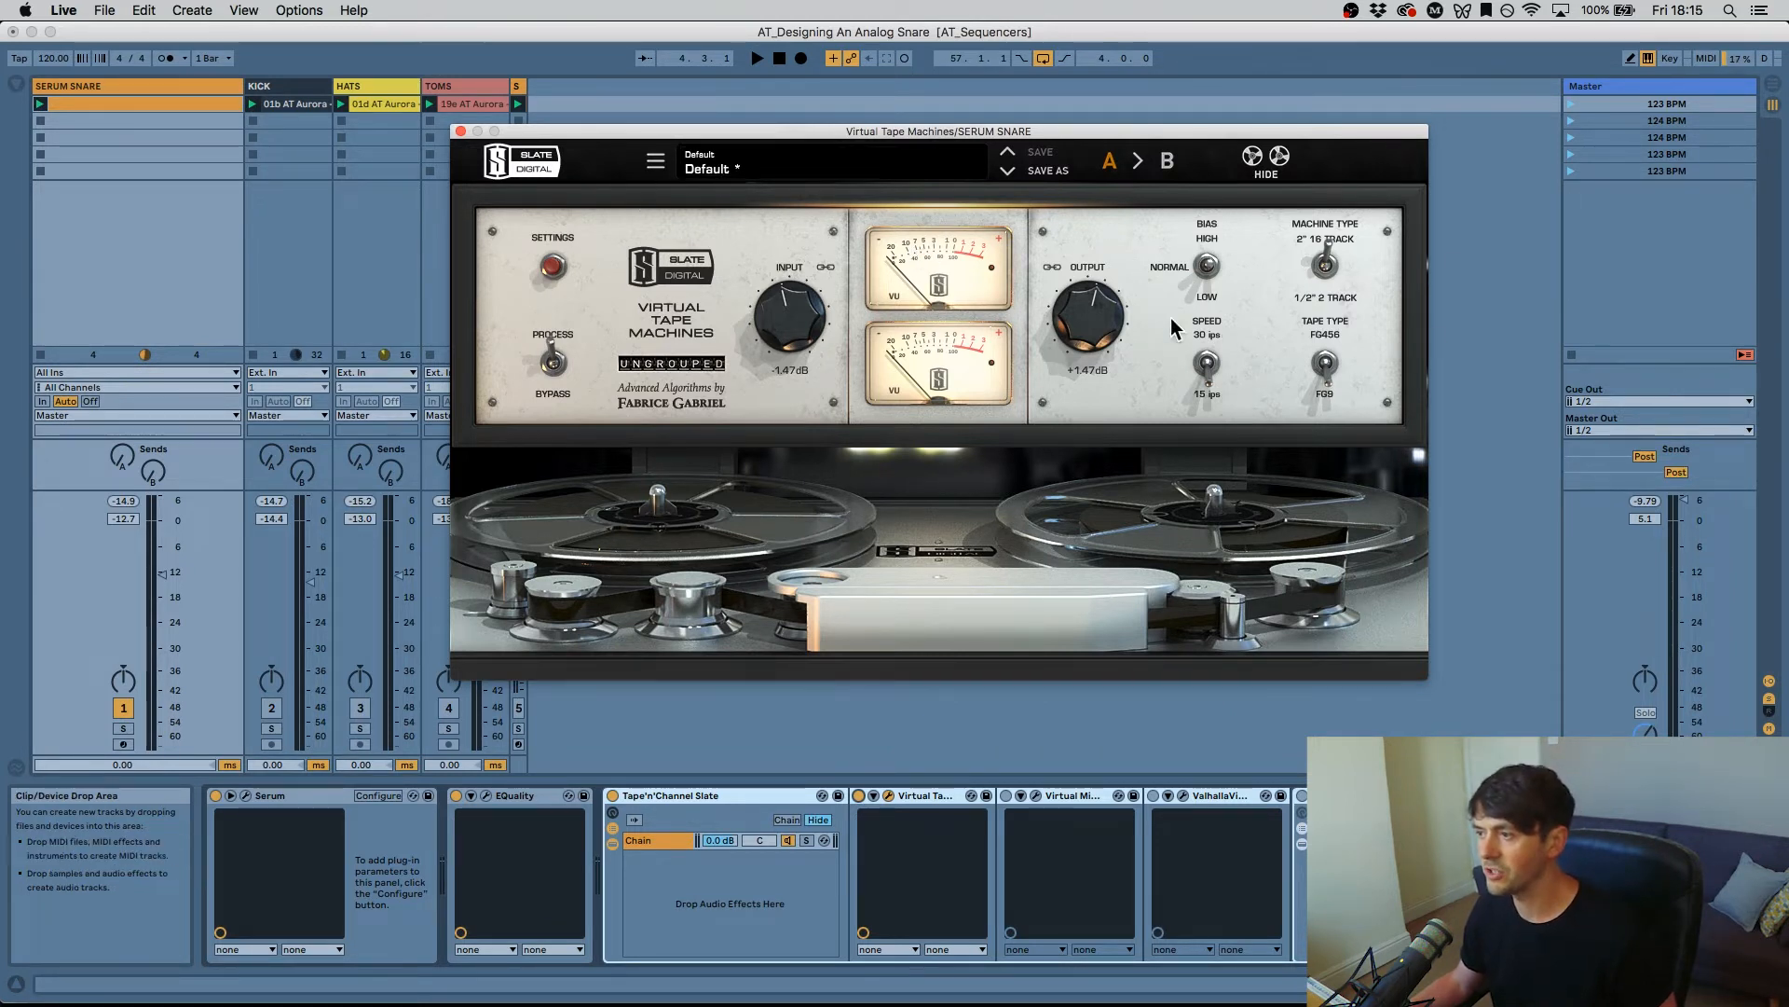
{"action": "left_click", "coordinate": [461, 133]}
Step: Enable and open Virtual Mix Rack, and set the Virtual Channel's linked input to -12.3 dB during playback
{"action": "left_click", "coordinate": [1036, 796]}
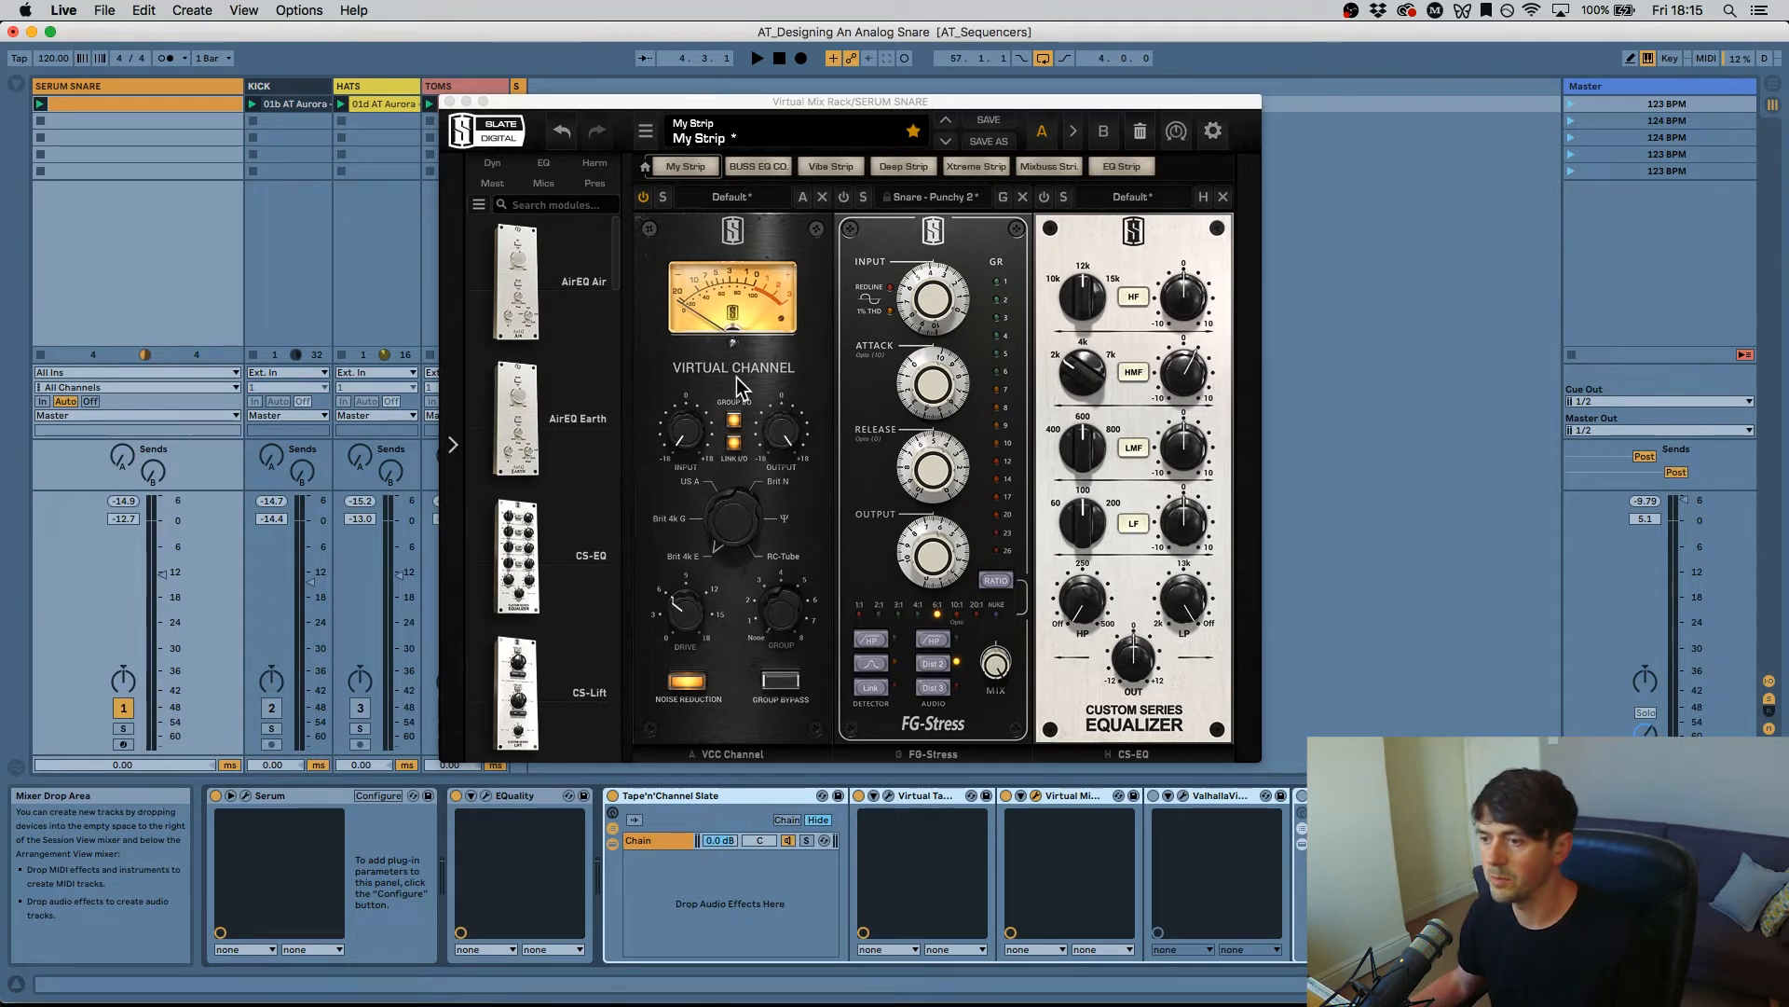
{"action": "left_click", "coordinate": [745, 534]}
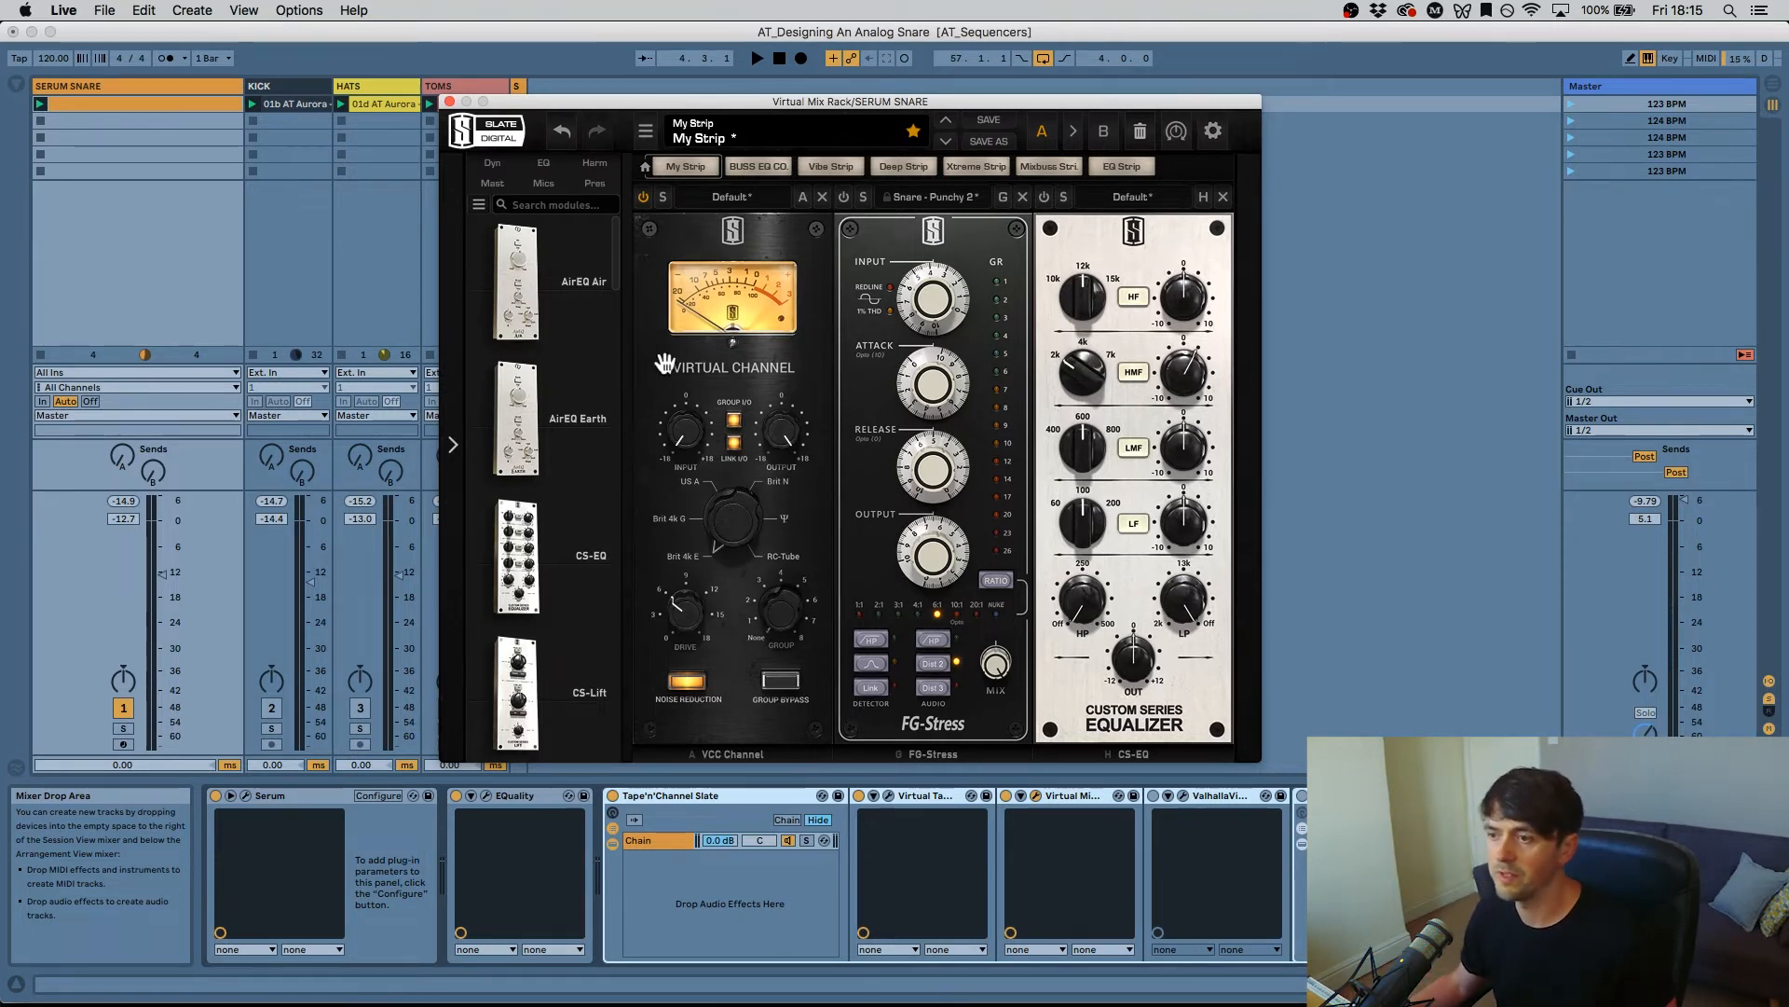
{"action": "left_click_drag", "start_coordinate": [694, 442], "coordinate": [686, 439]}
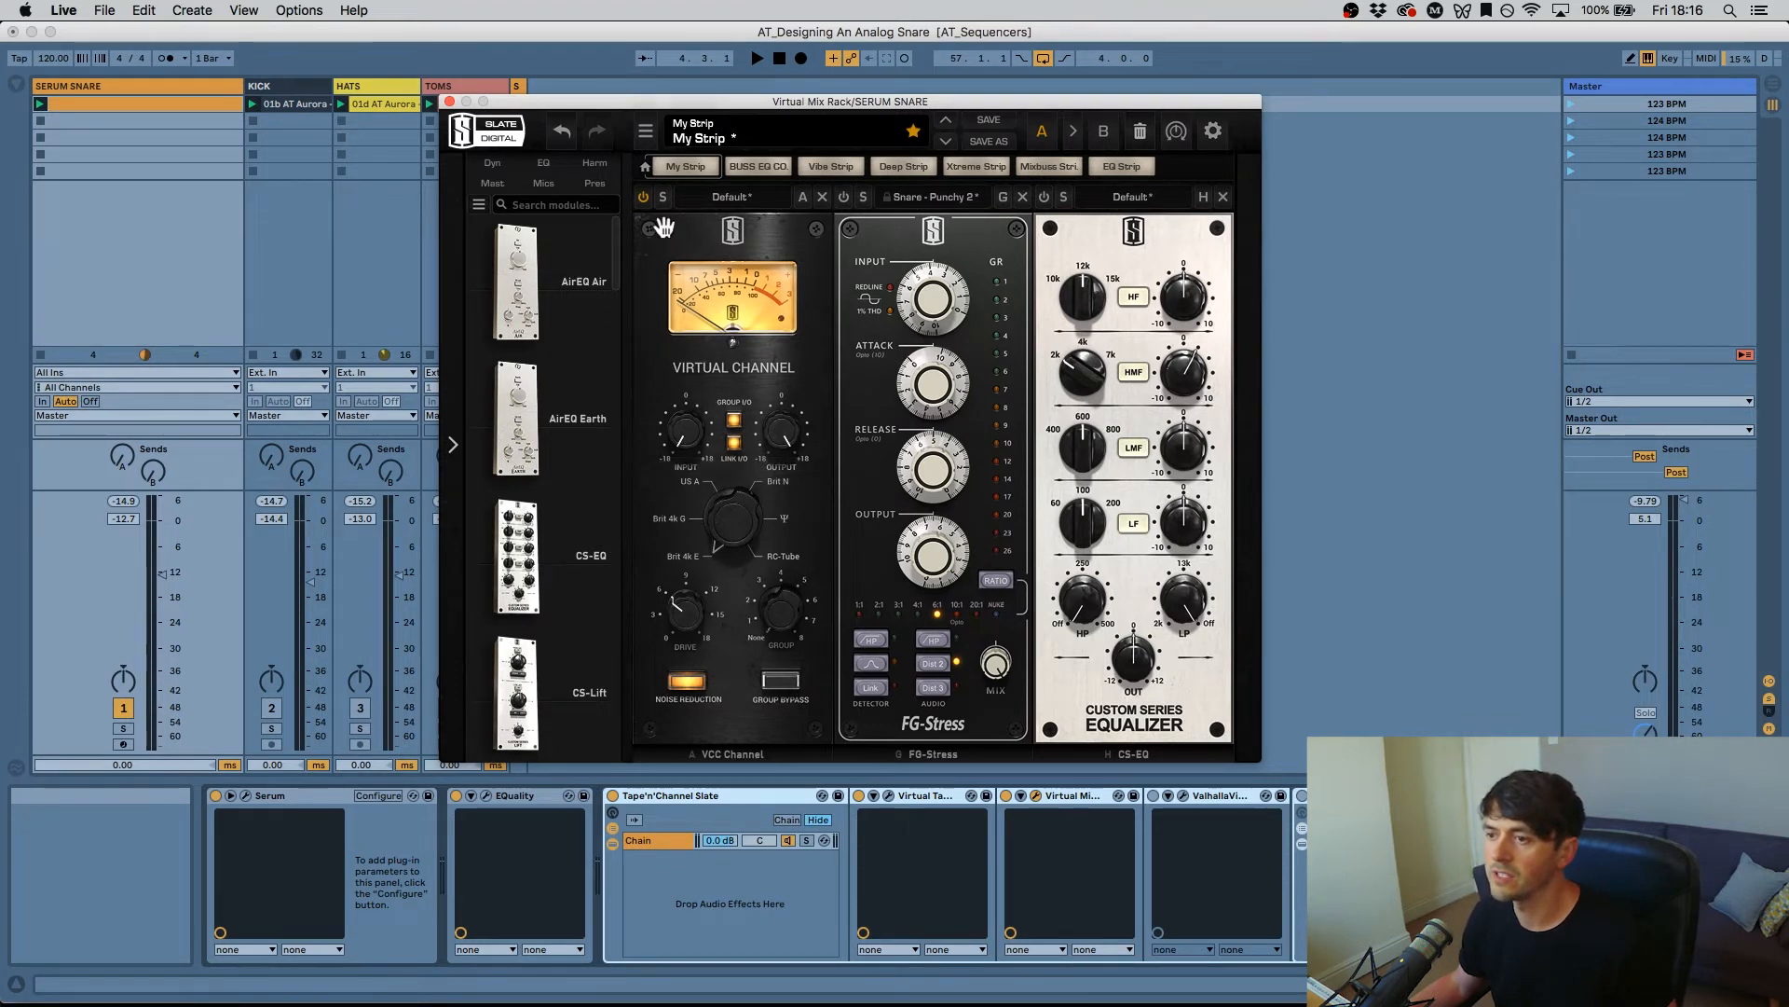
{"action": "key", "text": "space"}
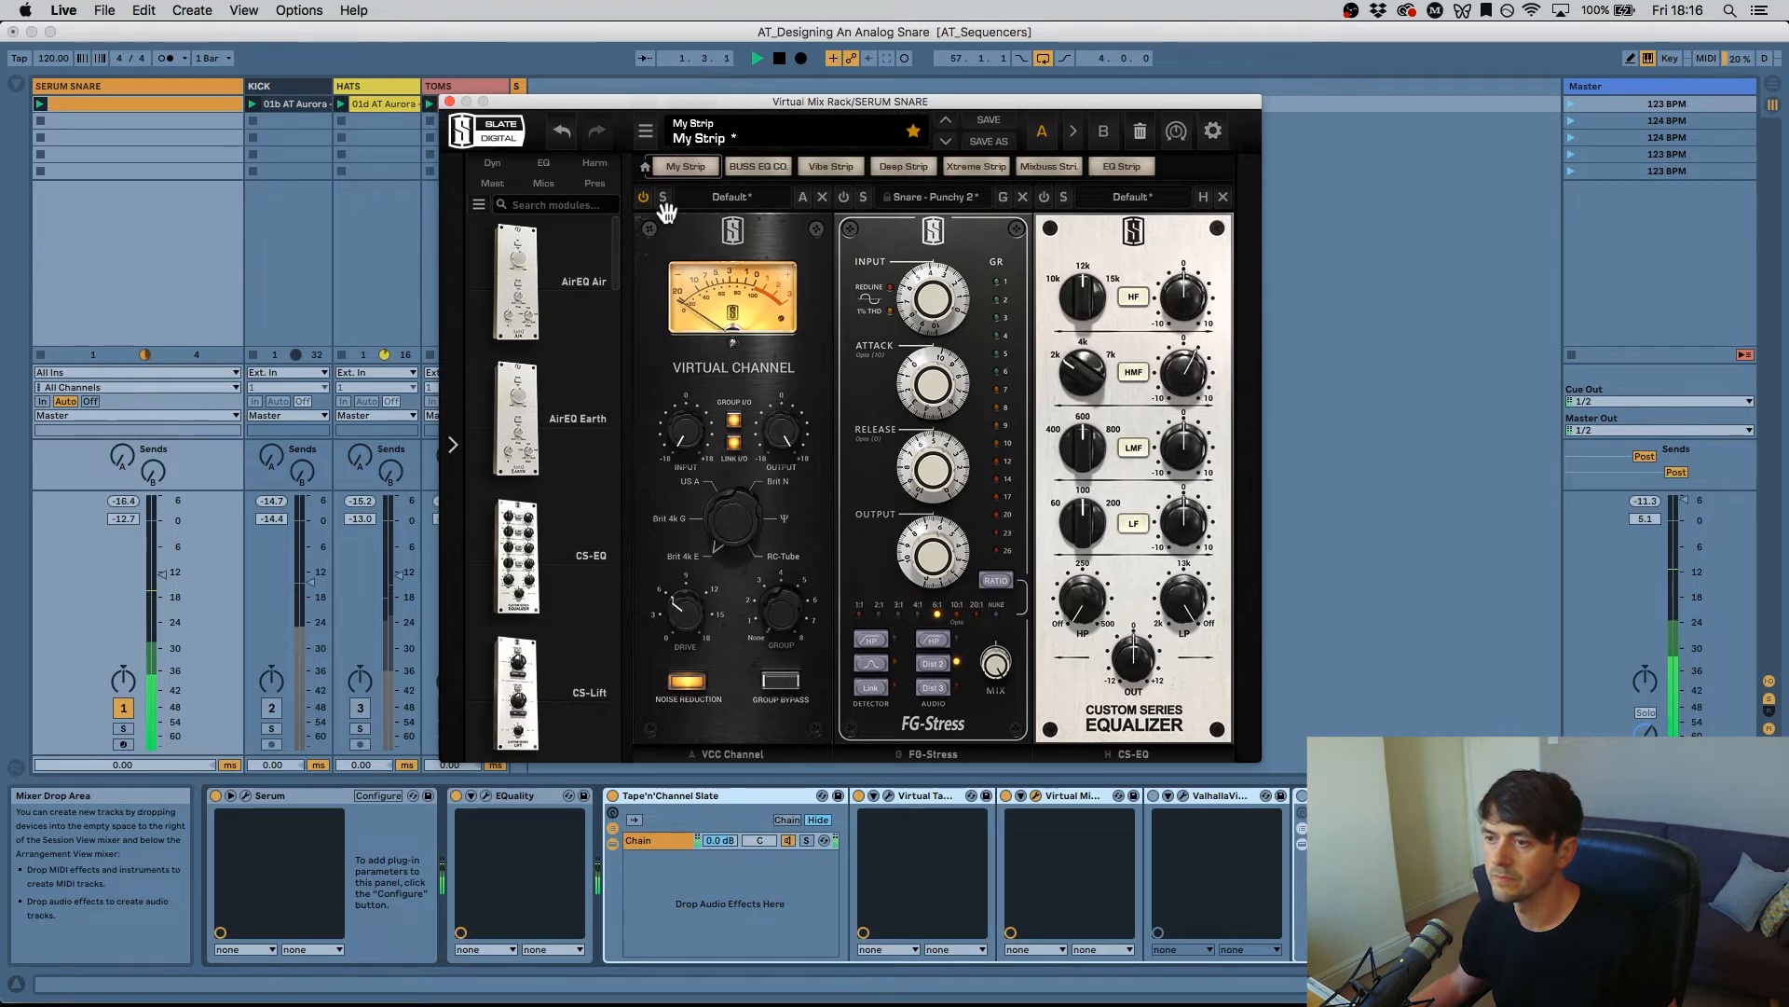
{"action": "left_click_drag", "start_coordinate": [687, 460], "coordinate": [680, 416]}
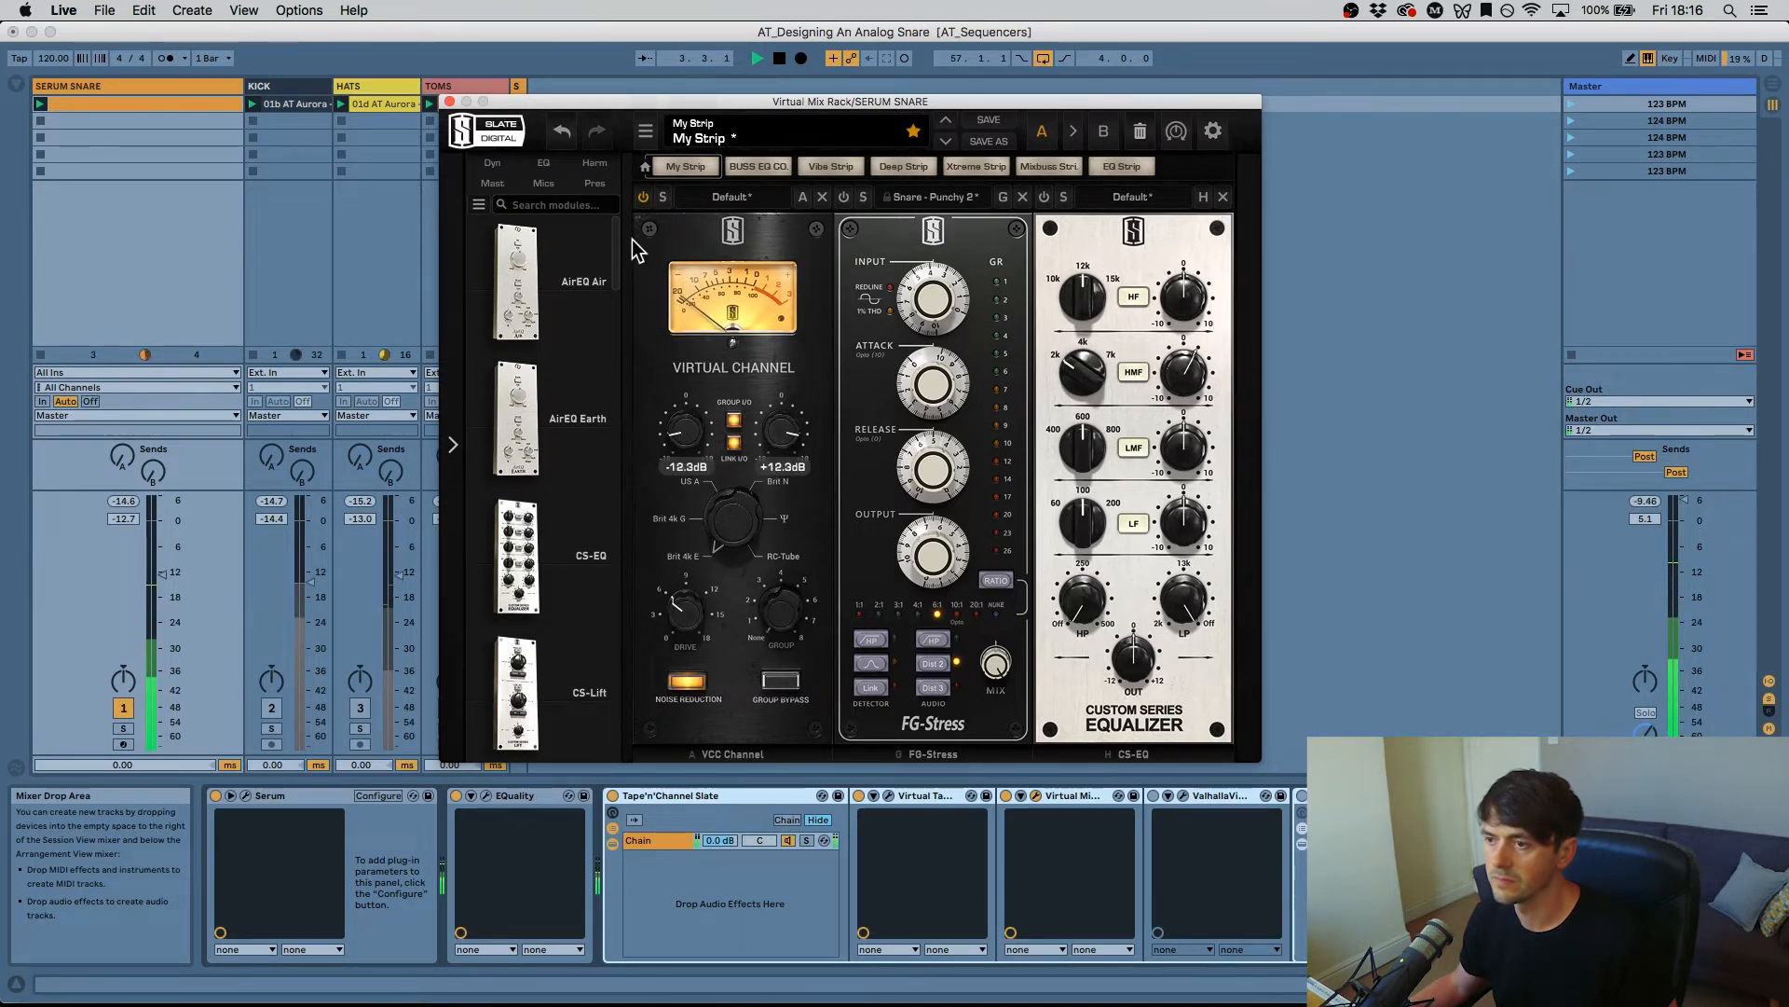
Step: Compare the snare with the Virtual Channel module bypassed and active, and stop playback
{"action": "left_click", "coordinate": [643, 201]}
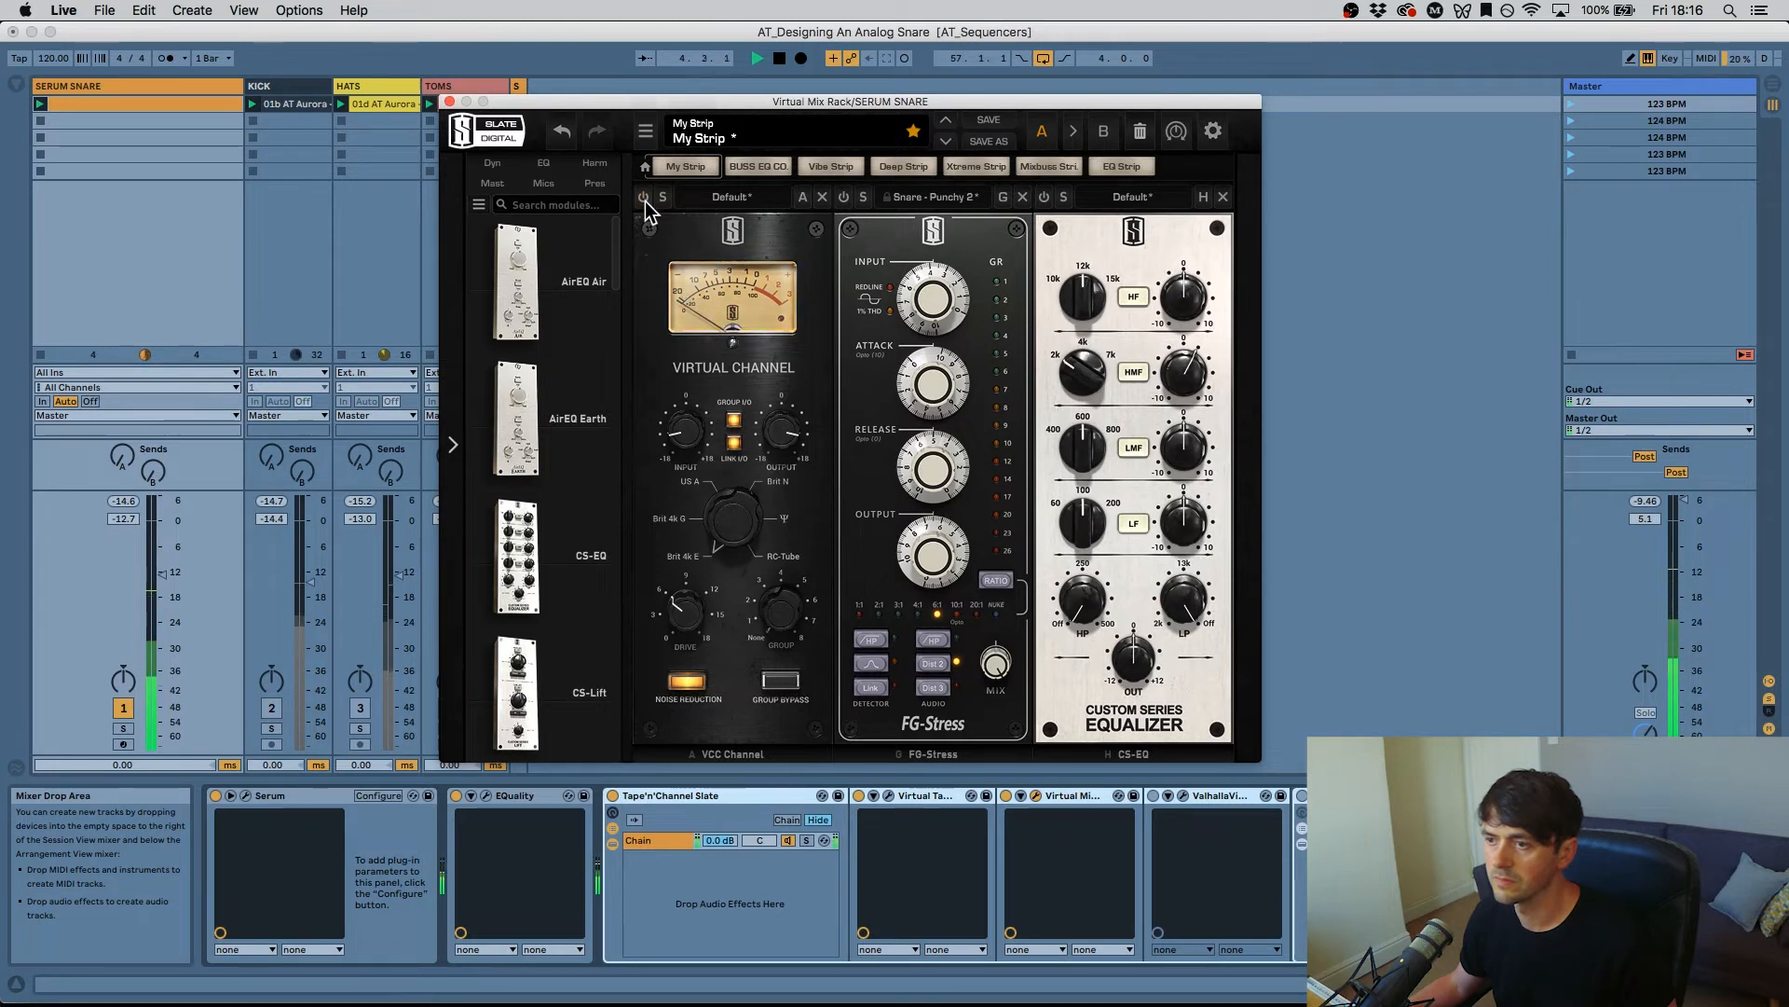
{"action": "left_click", "coordinate": [647, 203]}
{"action": "key", "text": "space"}
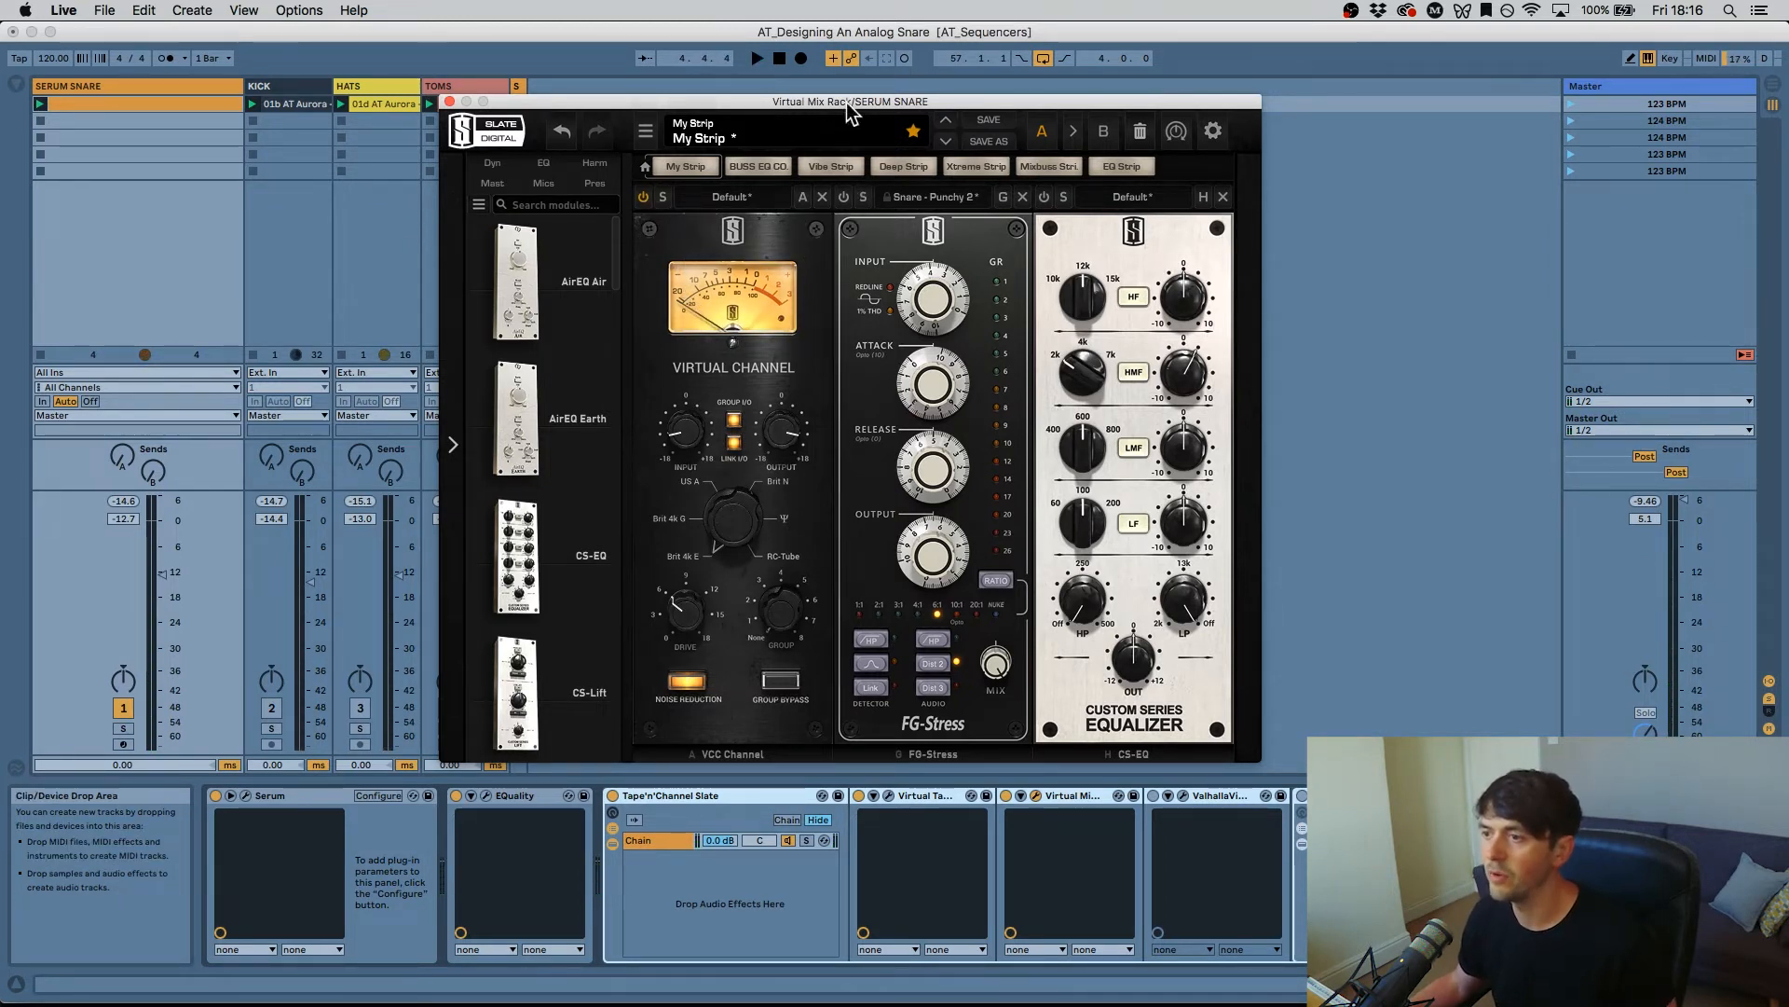
Step: Enable the FG-Stress compressor, adjust its input during playback, and set its attack to 10.5
{"action": "left_click_drag", "start_coordinate": [858, 100], "coordinate": [776, 83]}
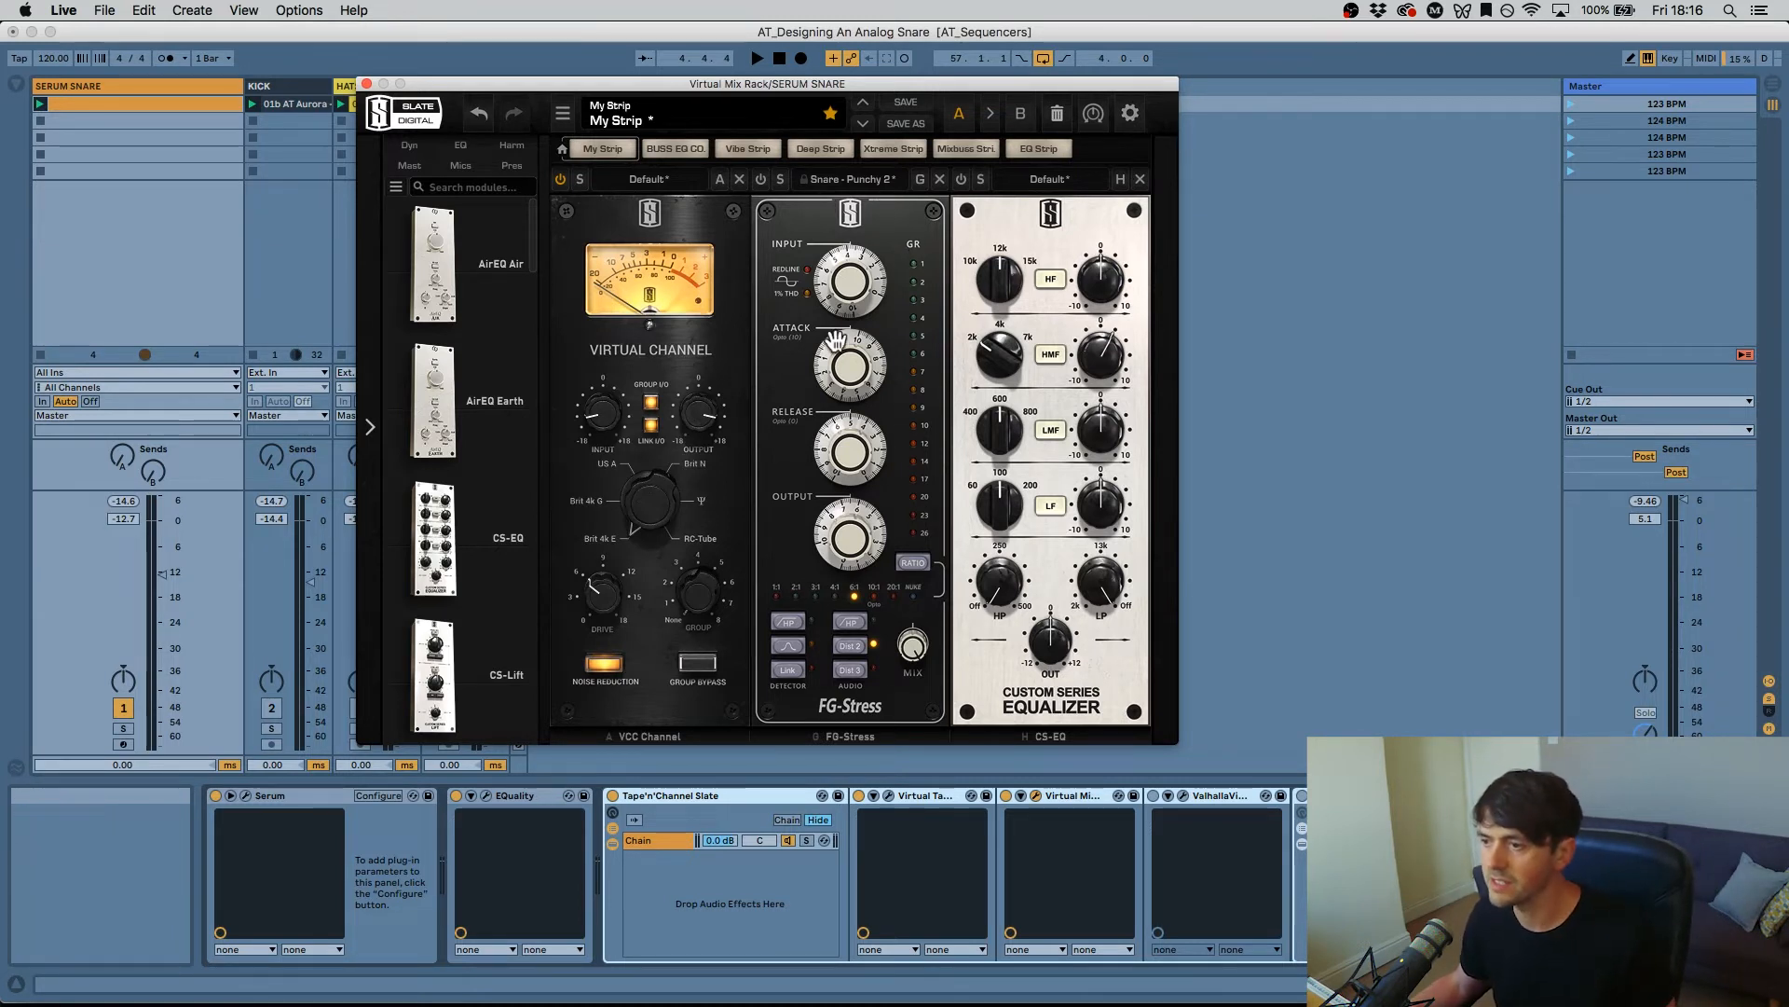
{"action": "key", "text": "space"}
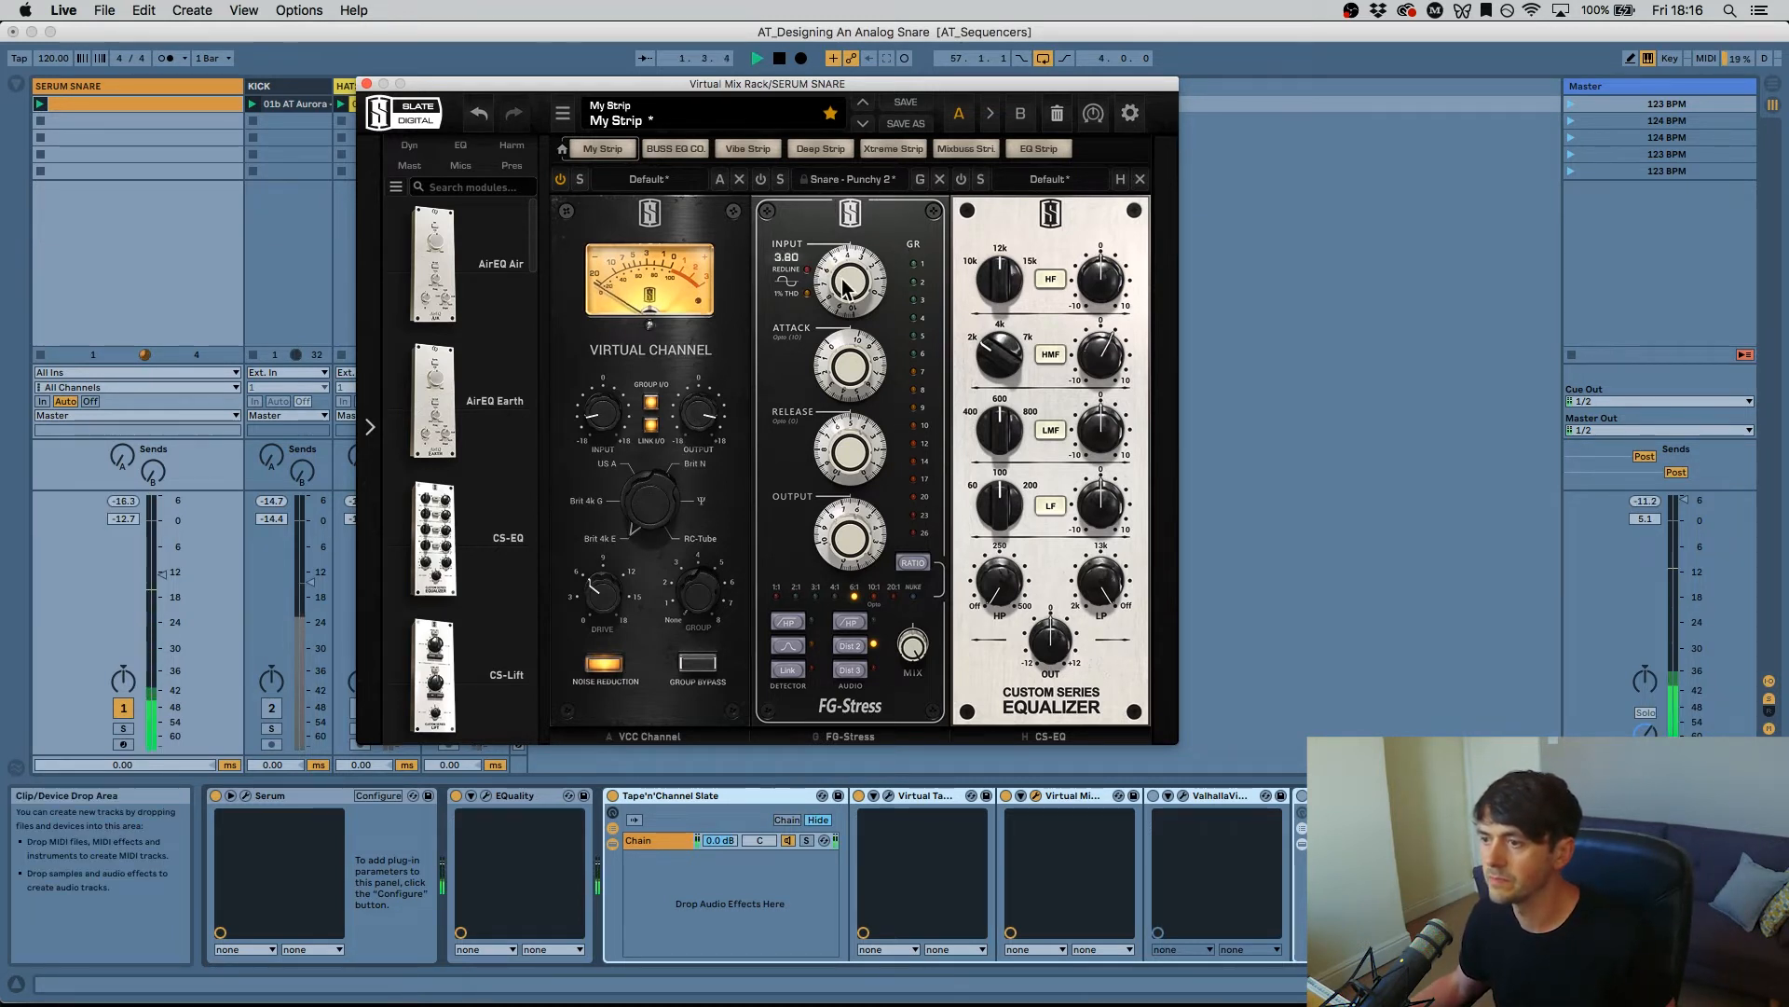
{"action": "left_click_drag", "start_coordinate": [843, 270], "coordinate": [844, 263]}
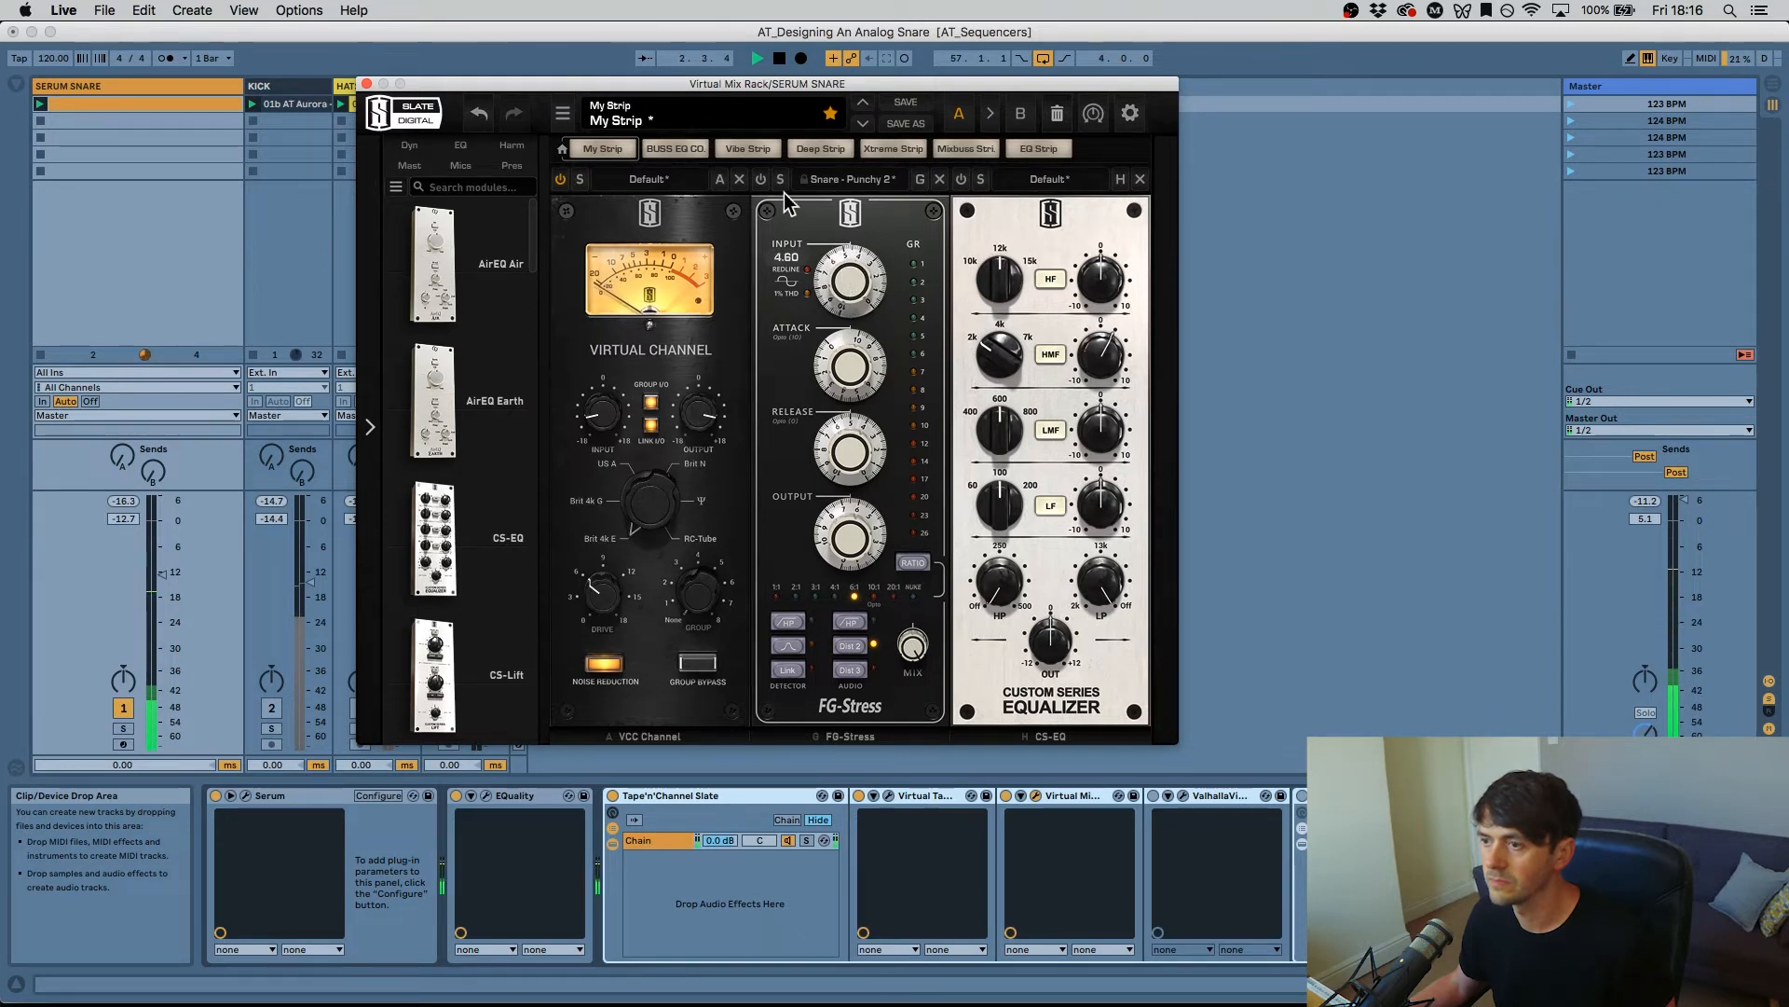
{"action": "mouse_move", "coordinate": [853, 282]}
{"action": "left_mouse_down"}
{"action": "mouse_move", "coordinate": [851, 302]}
{"action": "mouse_move", "coordinate": [826, 289]}
{"action": "left_mouse_up"}
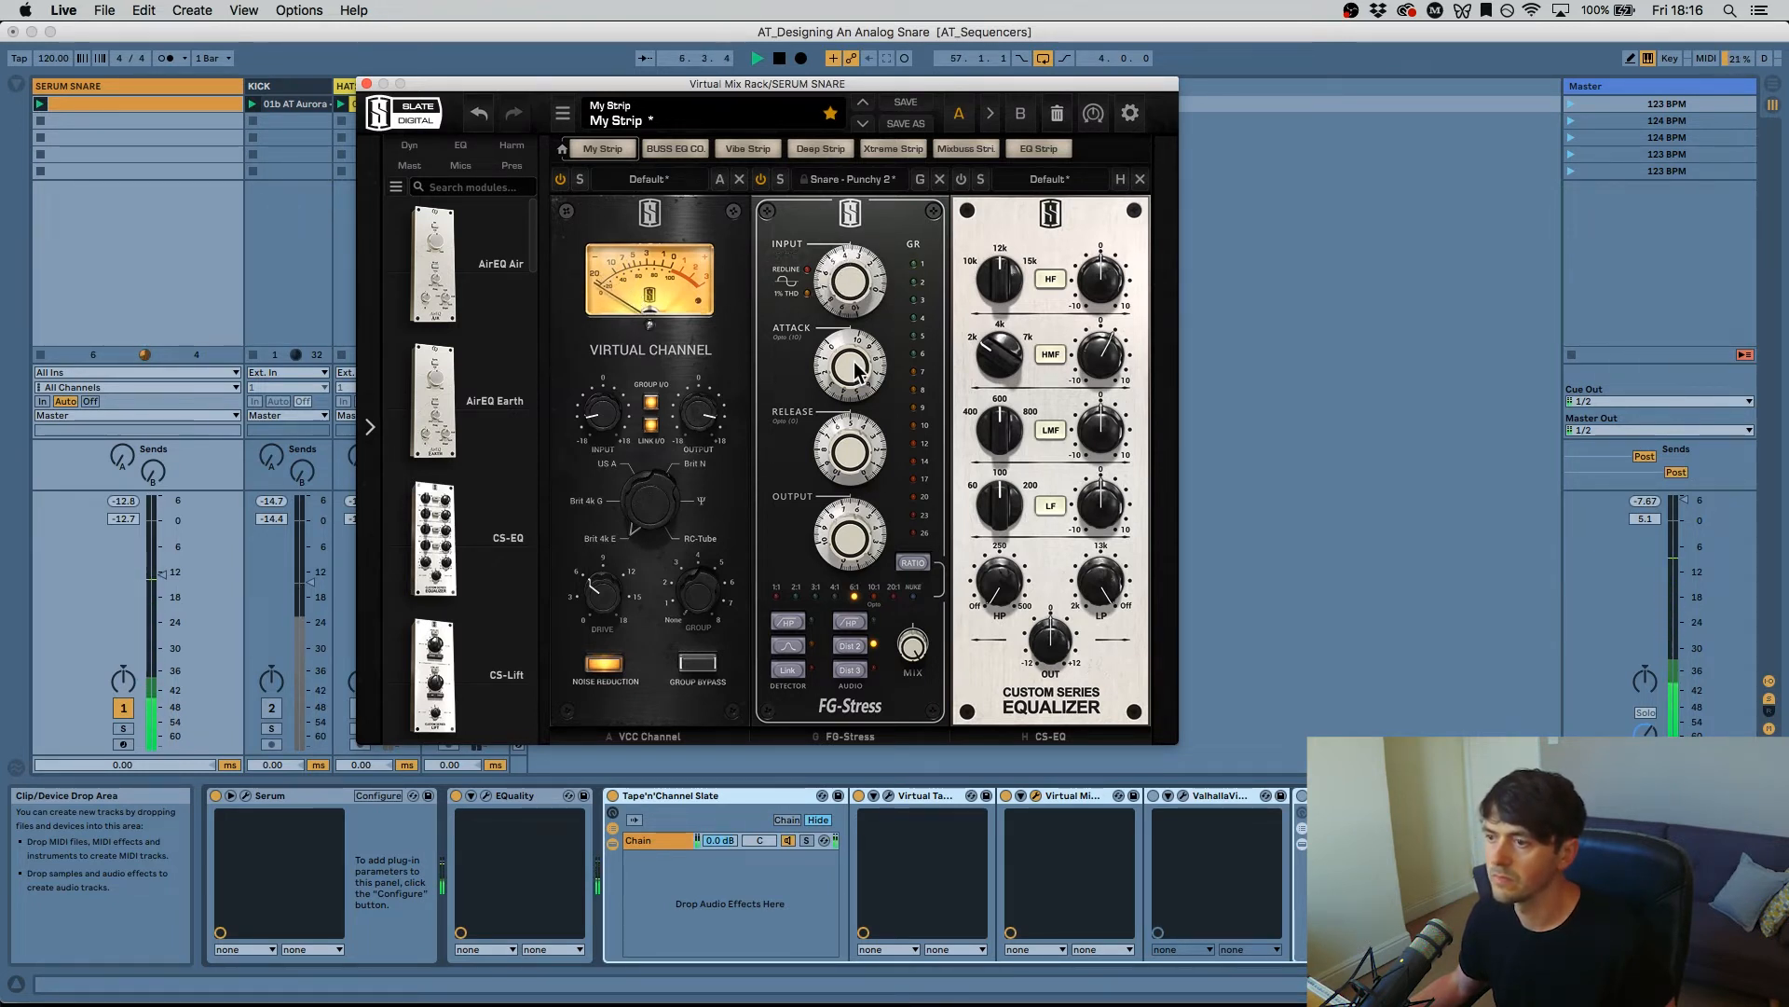
{"action": "left_click_drag", "start_coordinate": [859, 383], "coordinate": [859, 380]}
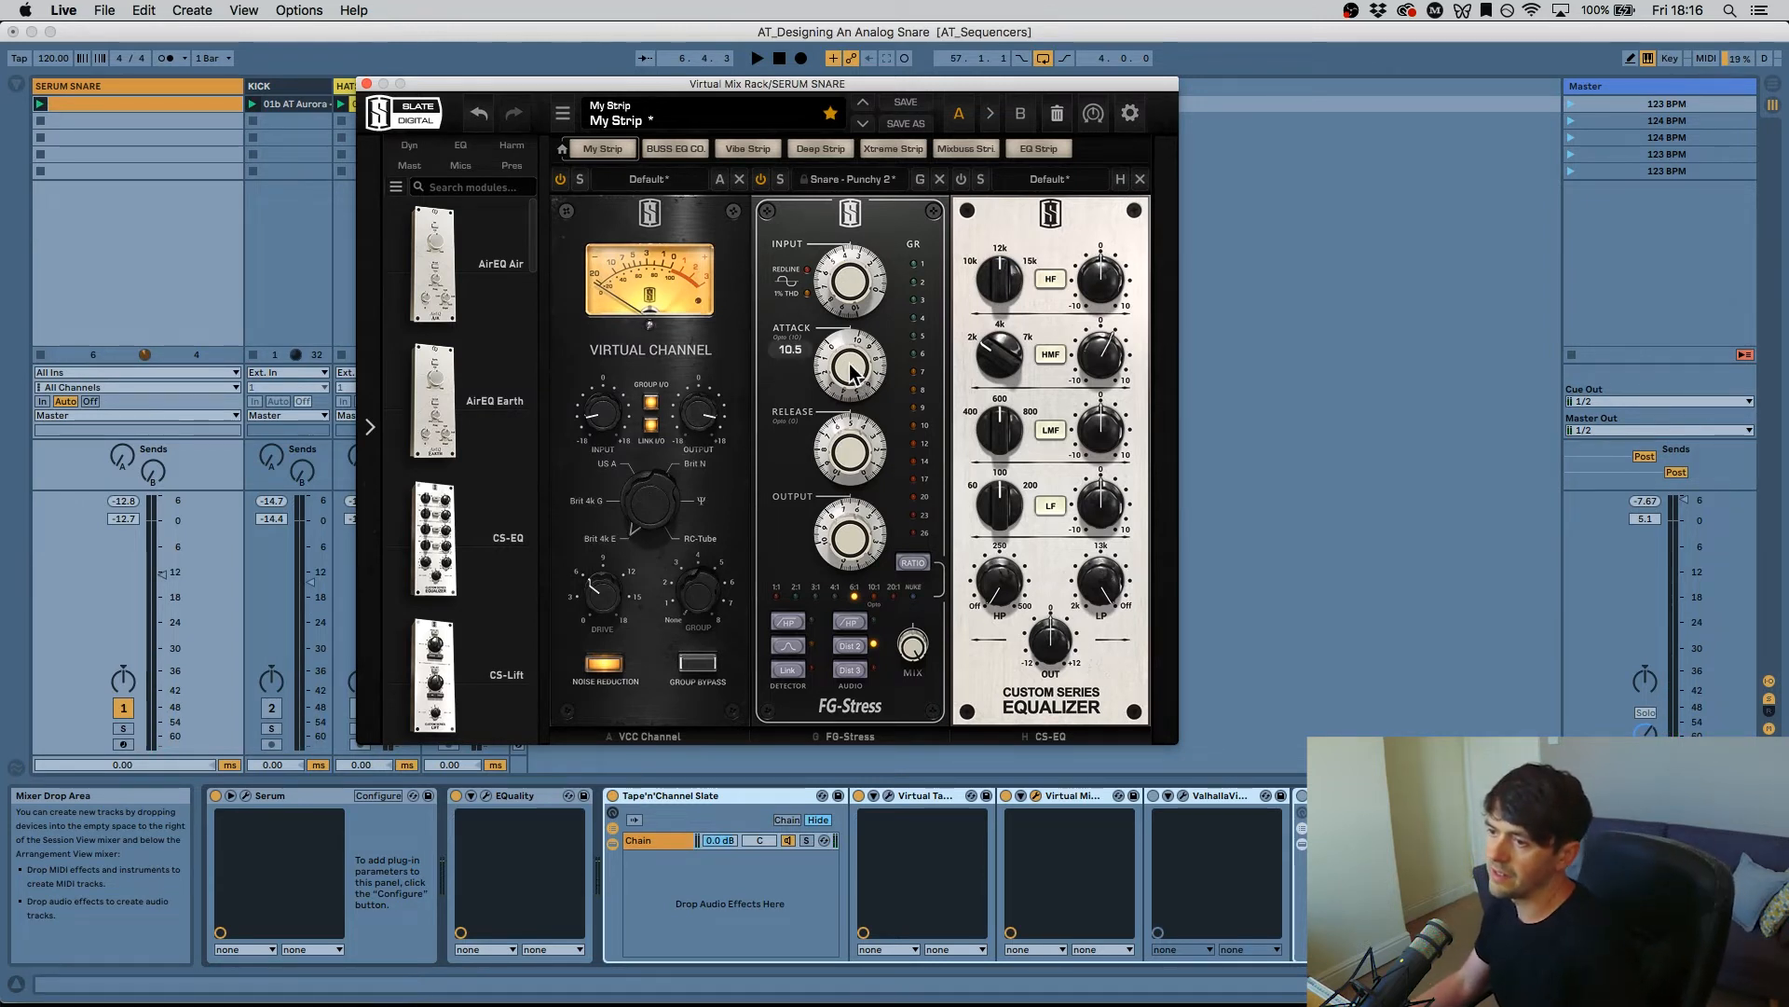
{"action": "left_click", "coordinate": [860, 463]}
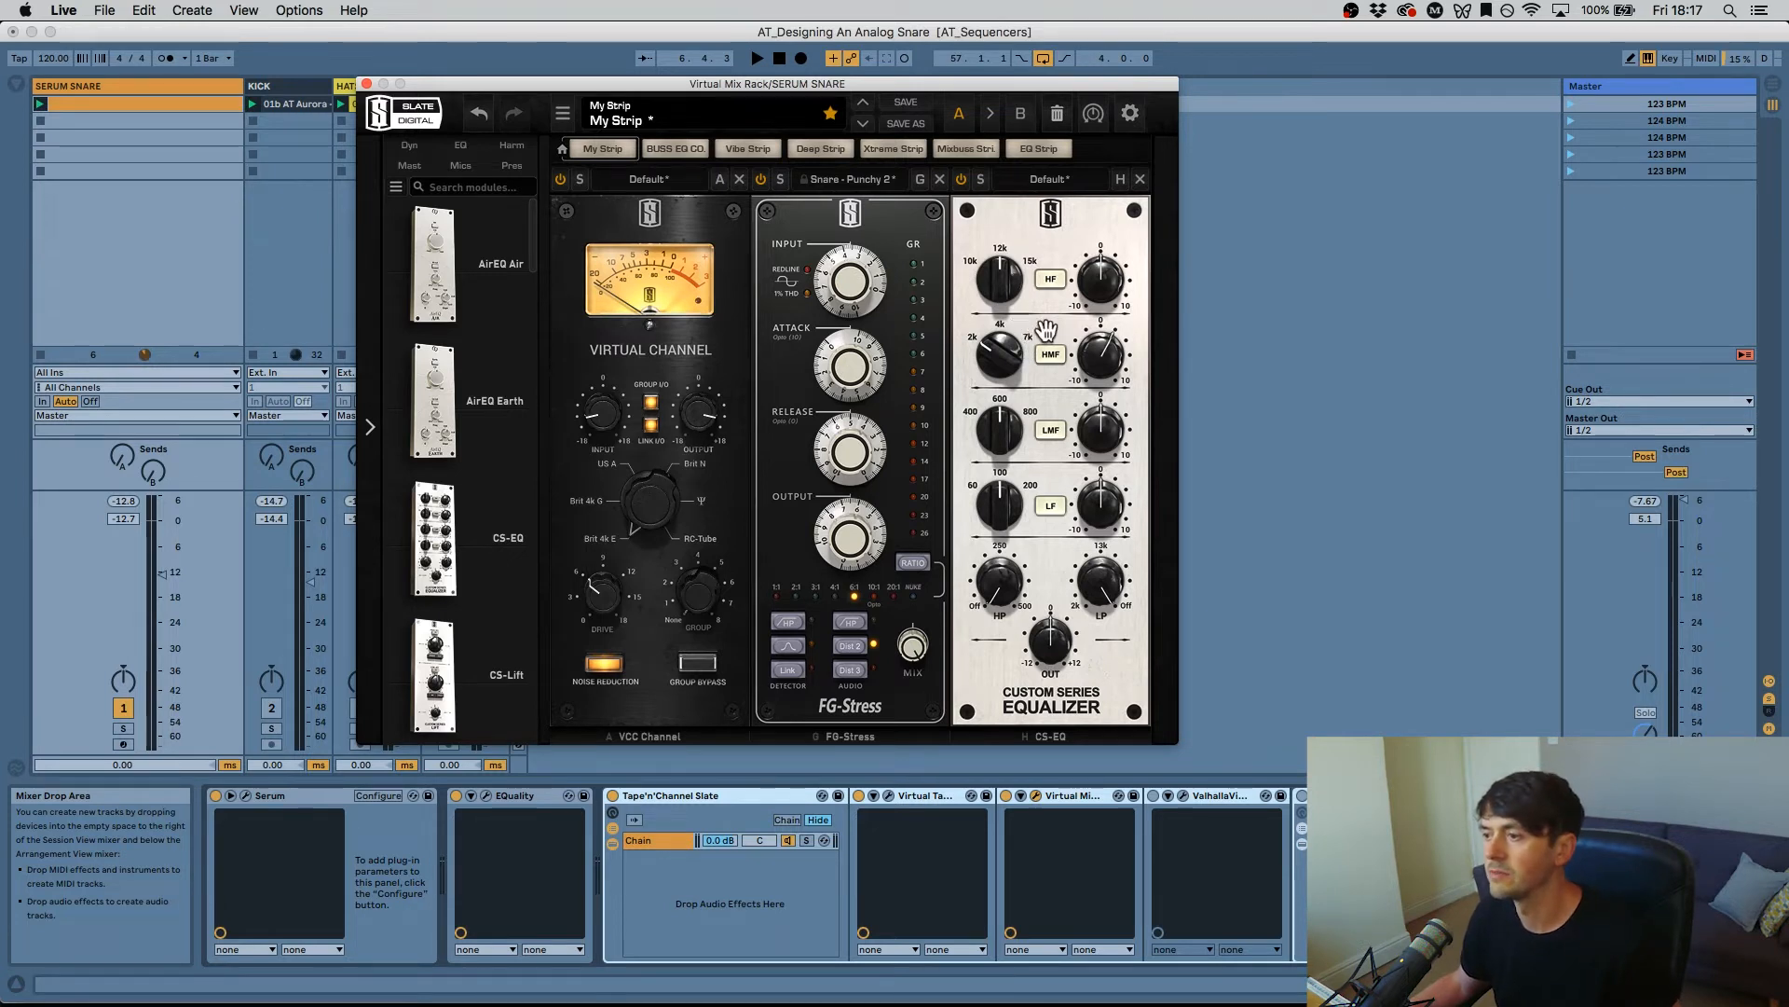
Step: Boost the HMF gain on the Custom Series Equalizer during playback, stop playback, and close Virtual Mix Rack
{"action": "key", "text": "space"}
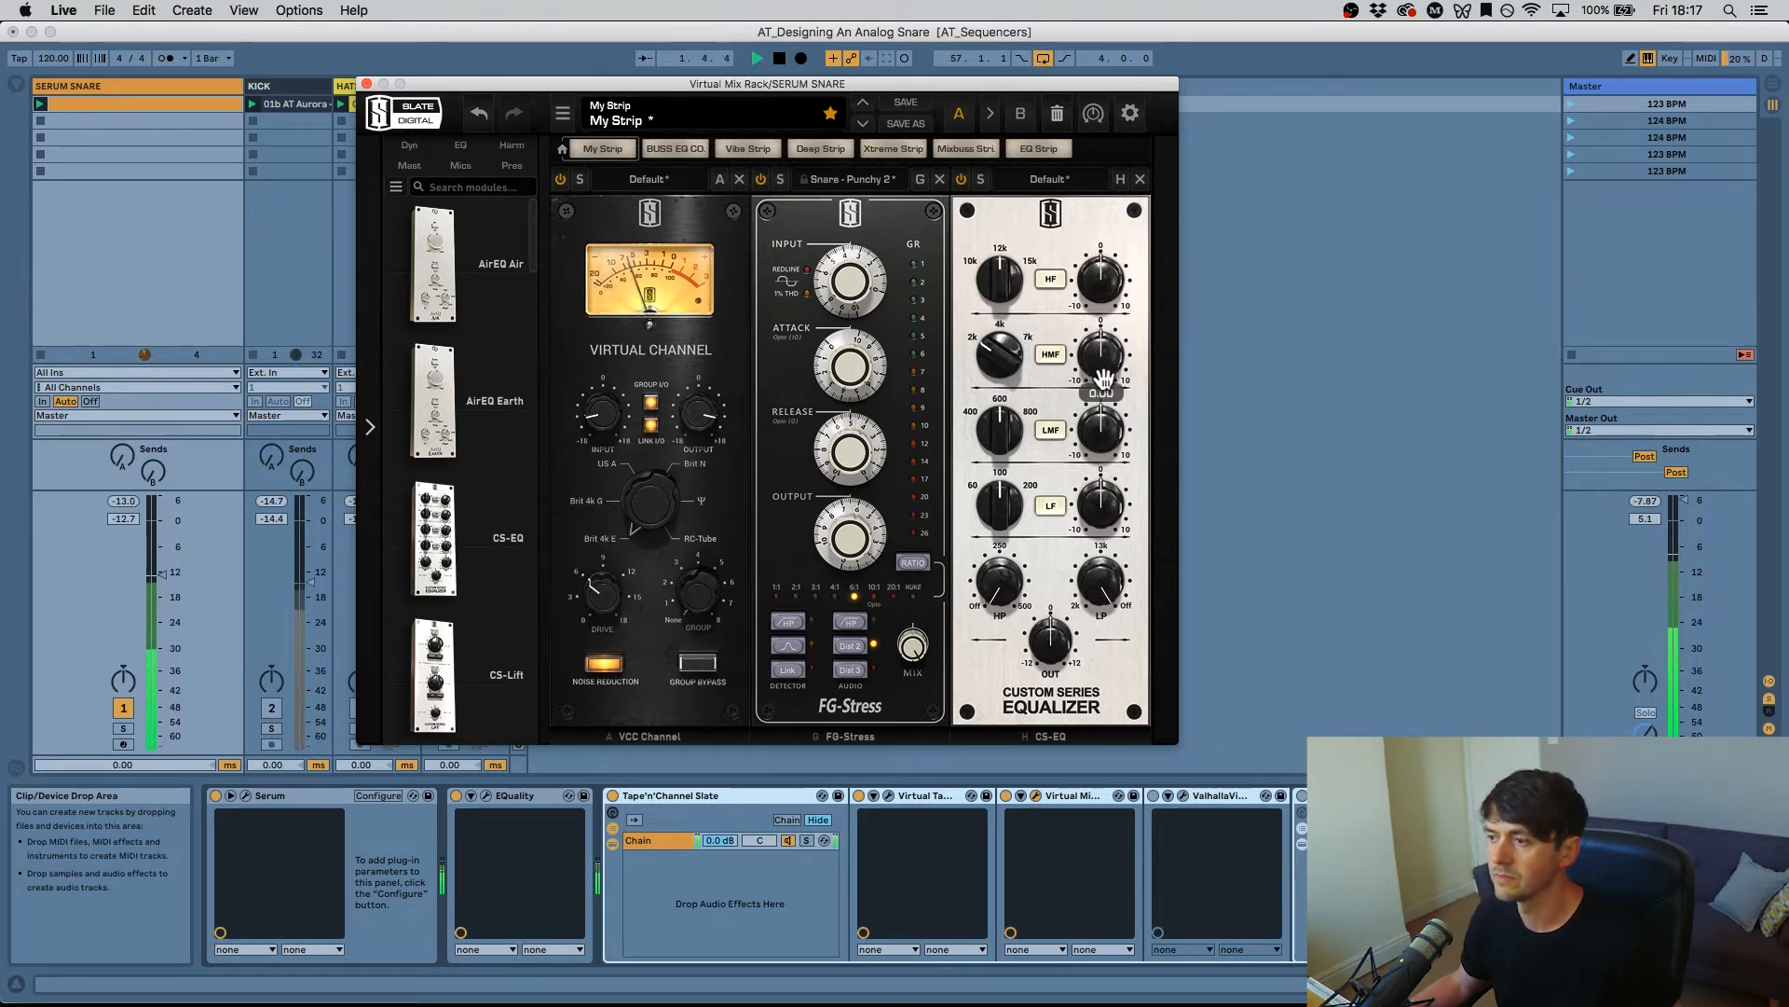
{"action": "left_click_drag", "start_coordinate": [1104, 378], "coordinate": [1109, 363]}
{"action": "key", "text": "space"}
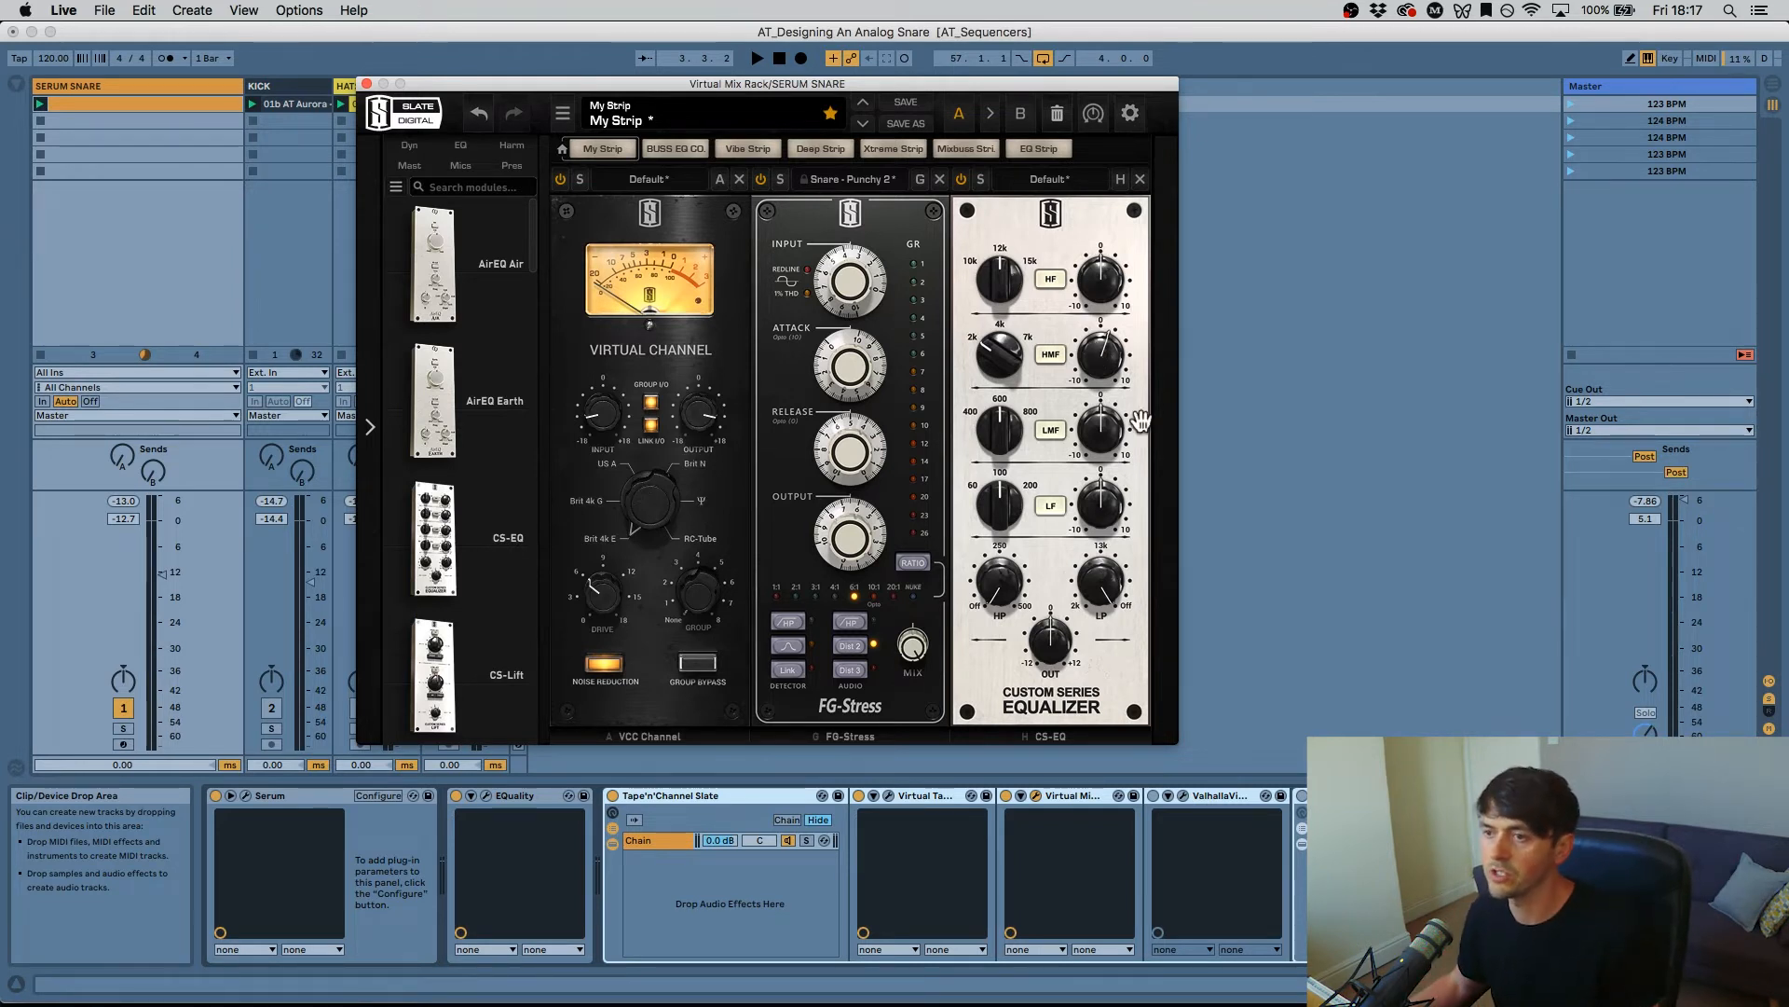
{"action": "left_click", "coordinate": [367, 83]}
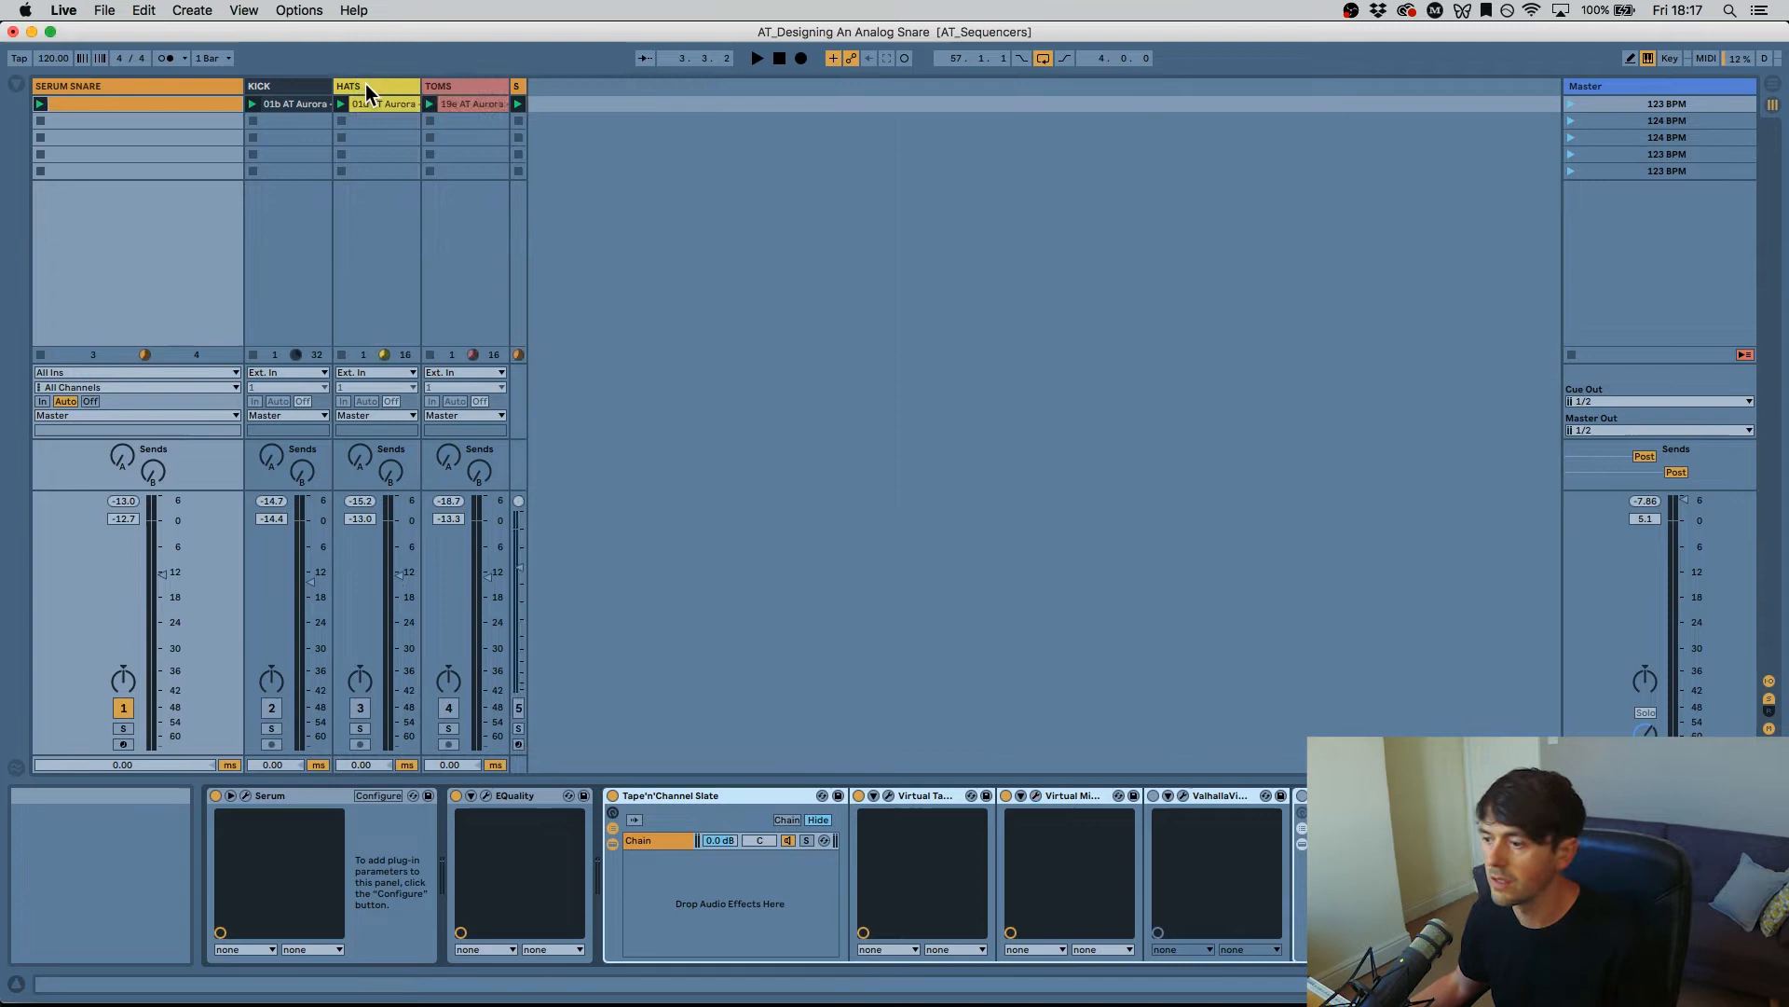
Step: Enable and open ValhallaVintageVerb, set its mix to 0 %, and check the reverb modes while keeping Dirty Plate
{"action": "left_click", "coordinate": [1182, 795]}
{"action": "left_click_drag", "start_coordinate": [1139, 127], "coordinate": [844, 137]}
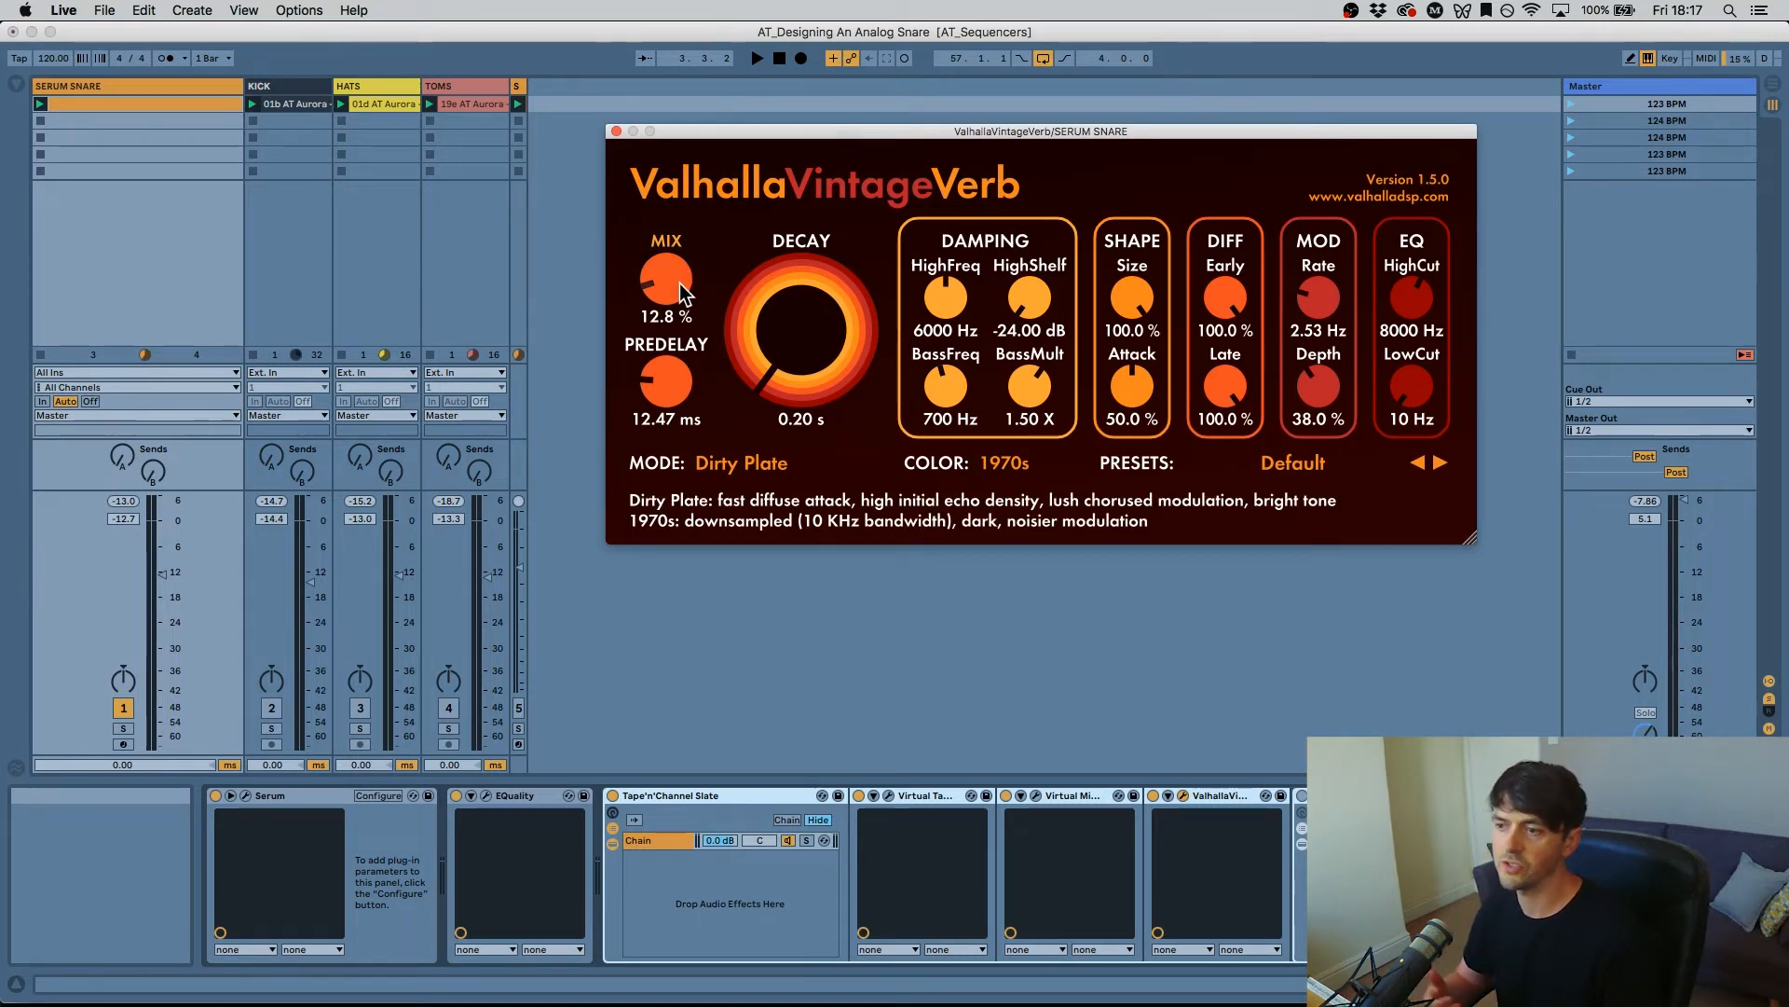
{"action": "left_click_drag", "start_coordinate": [685, 291], "coordinate": [691, 489]}
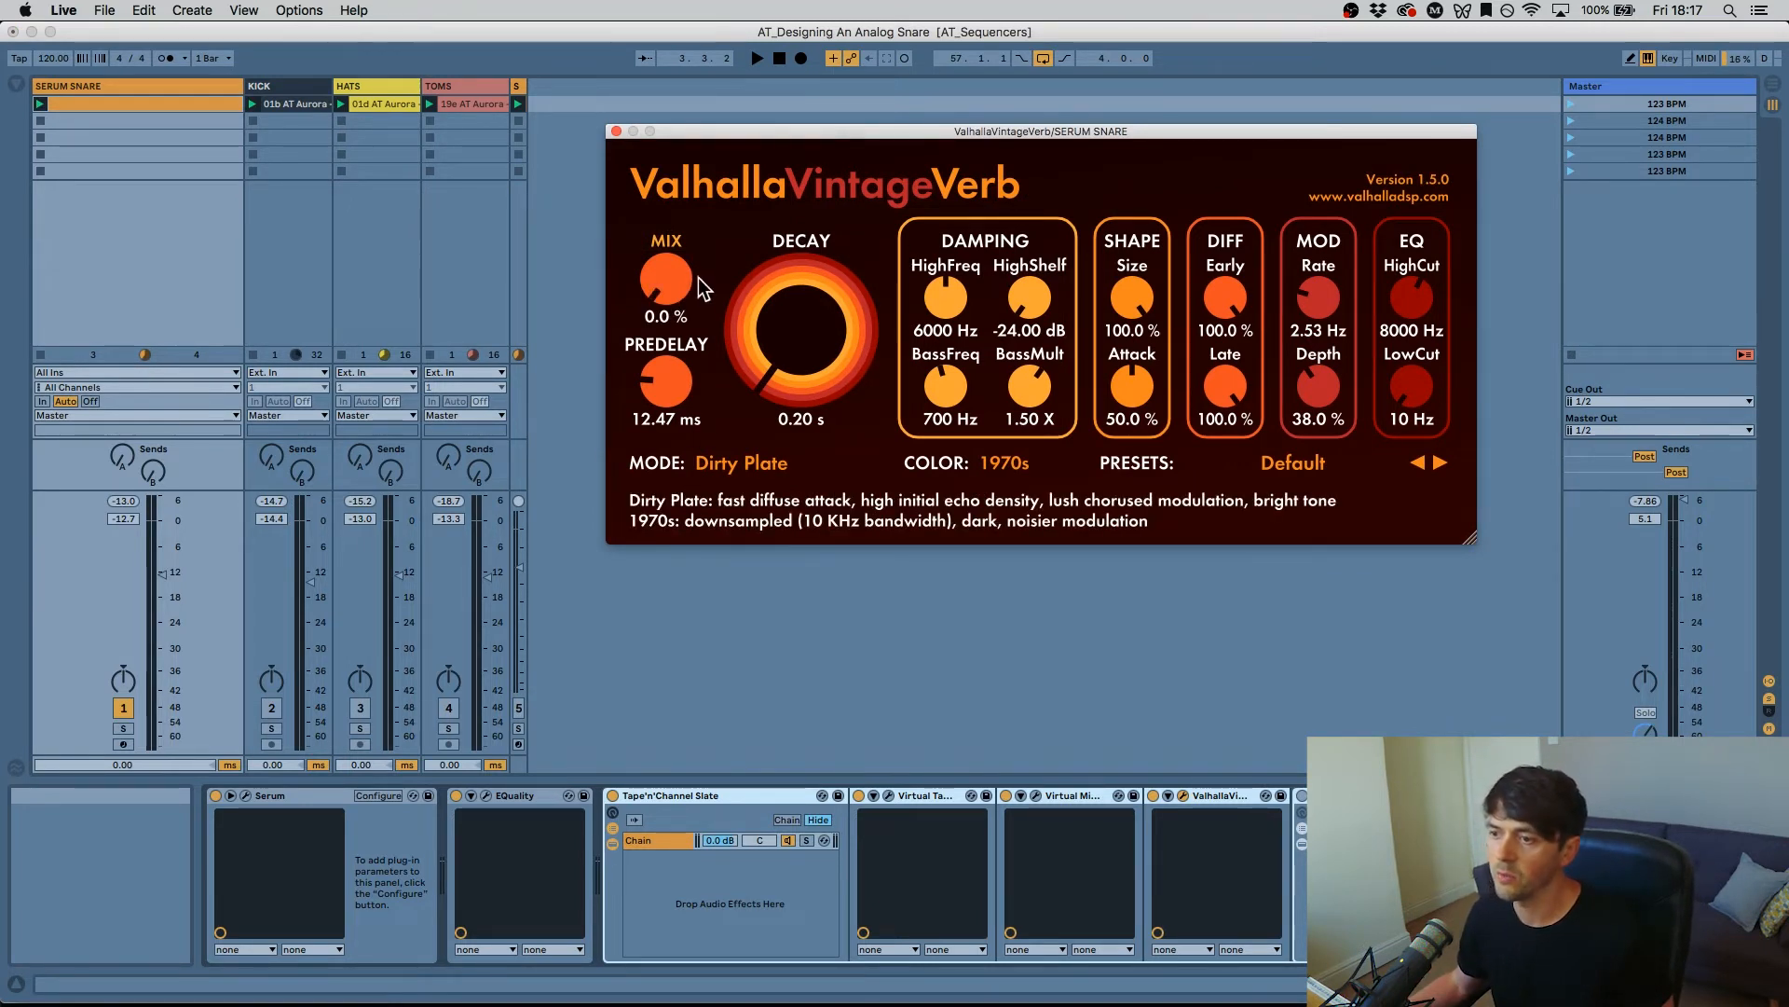
{"action": "left_click", "coordinate": [749, 473]}
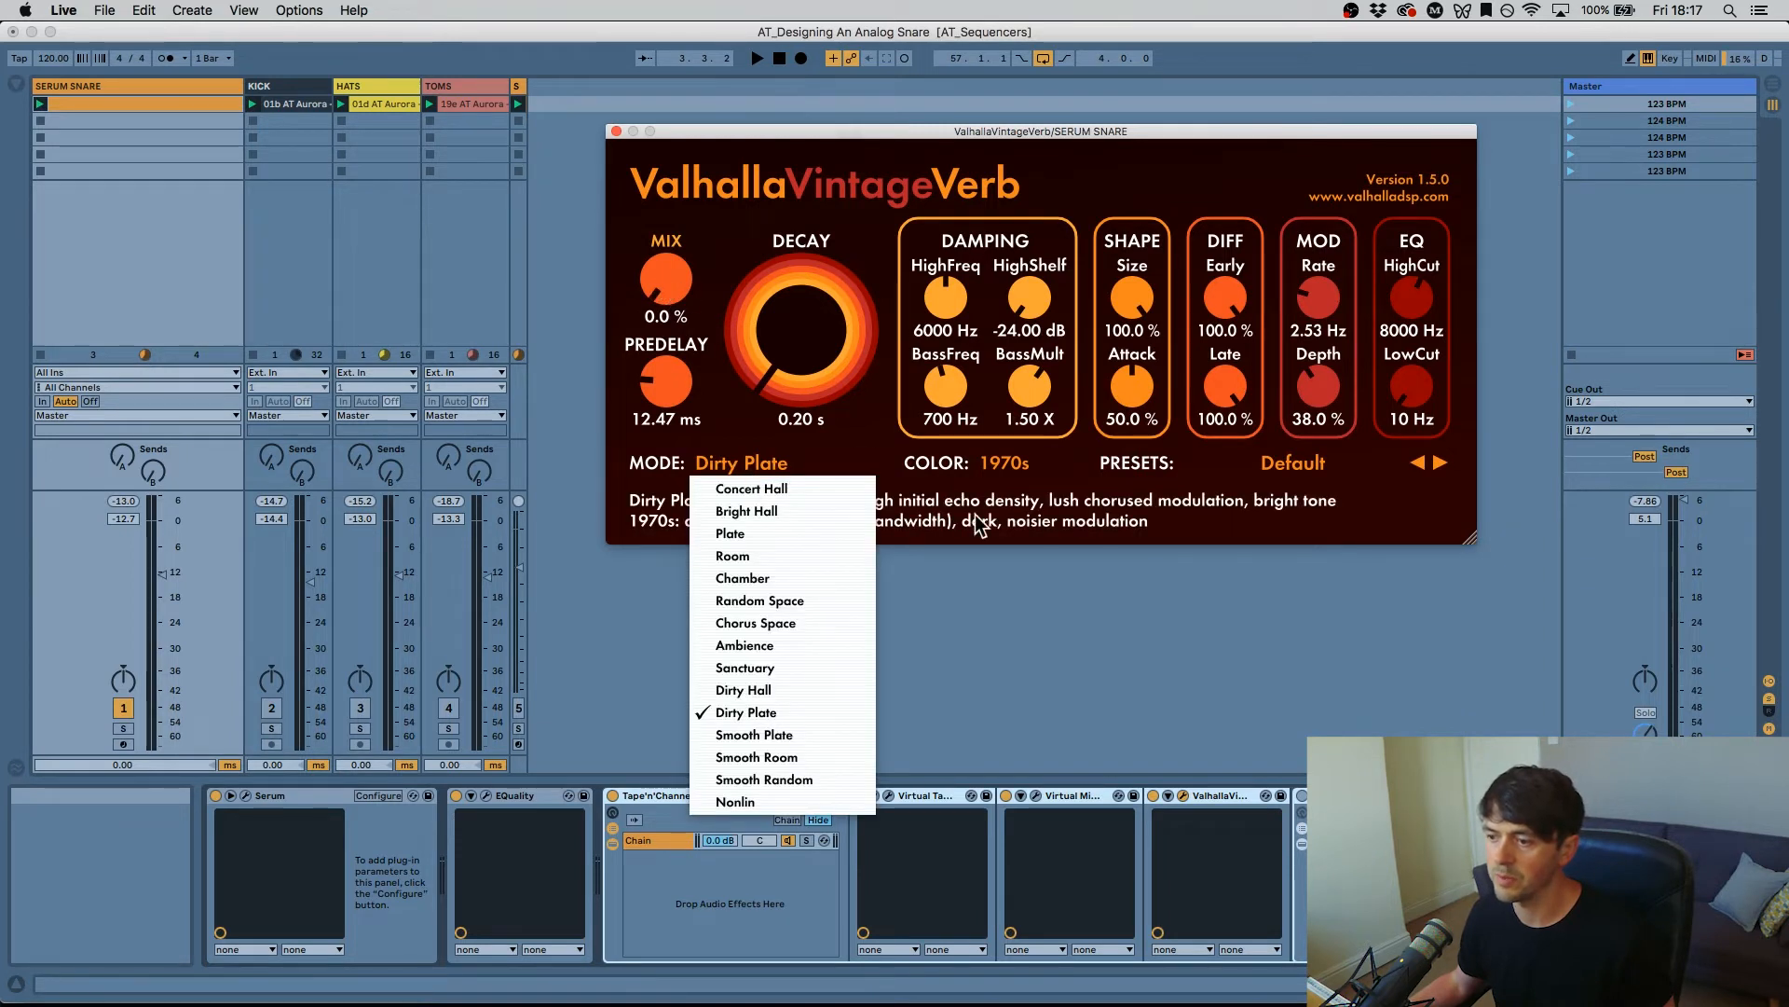
{"action": "left_click", "coordinate": [760, 438]}
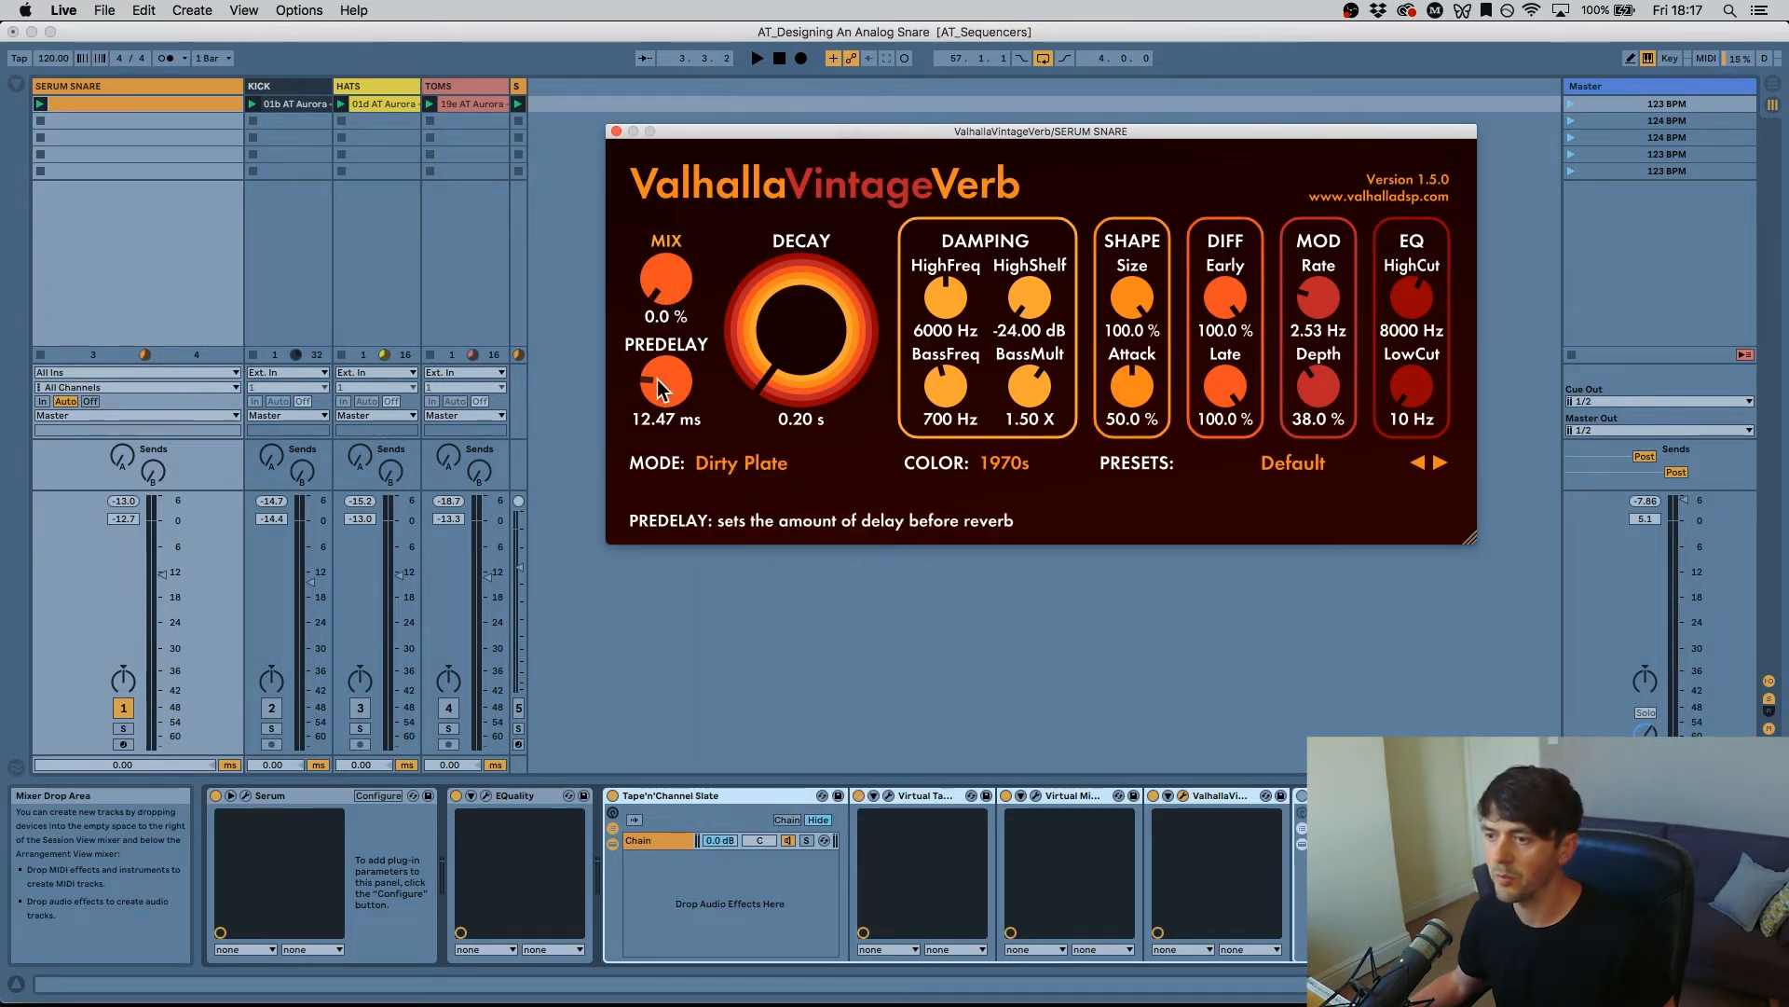
Step: Bring in a little ValhallaVintageVerb mix during playback, close the reverb, and stop playback
{"action": "left_click_drag", "start_coordinate": [657, 285], "coordinate": [716, 404]}
{"action": "key", "text": "space"}
{"action": "left_click_drag", "start_coordinate": [667, 276], "coordinate": [667, 249]}
{"action": "left_click", "coordinate": [616, 131]}
{"action": "key", "text": "space"}
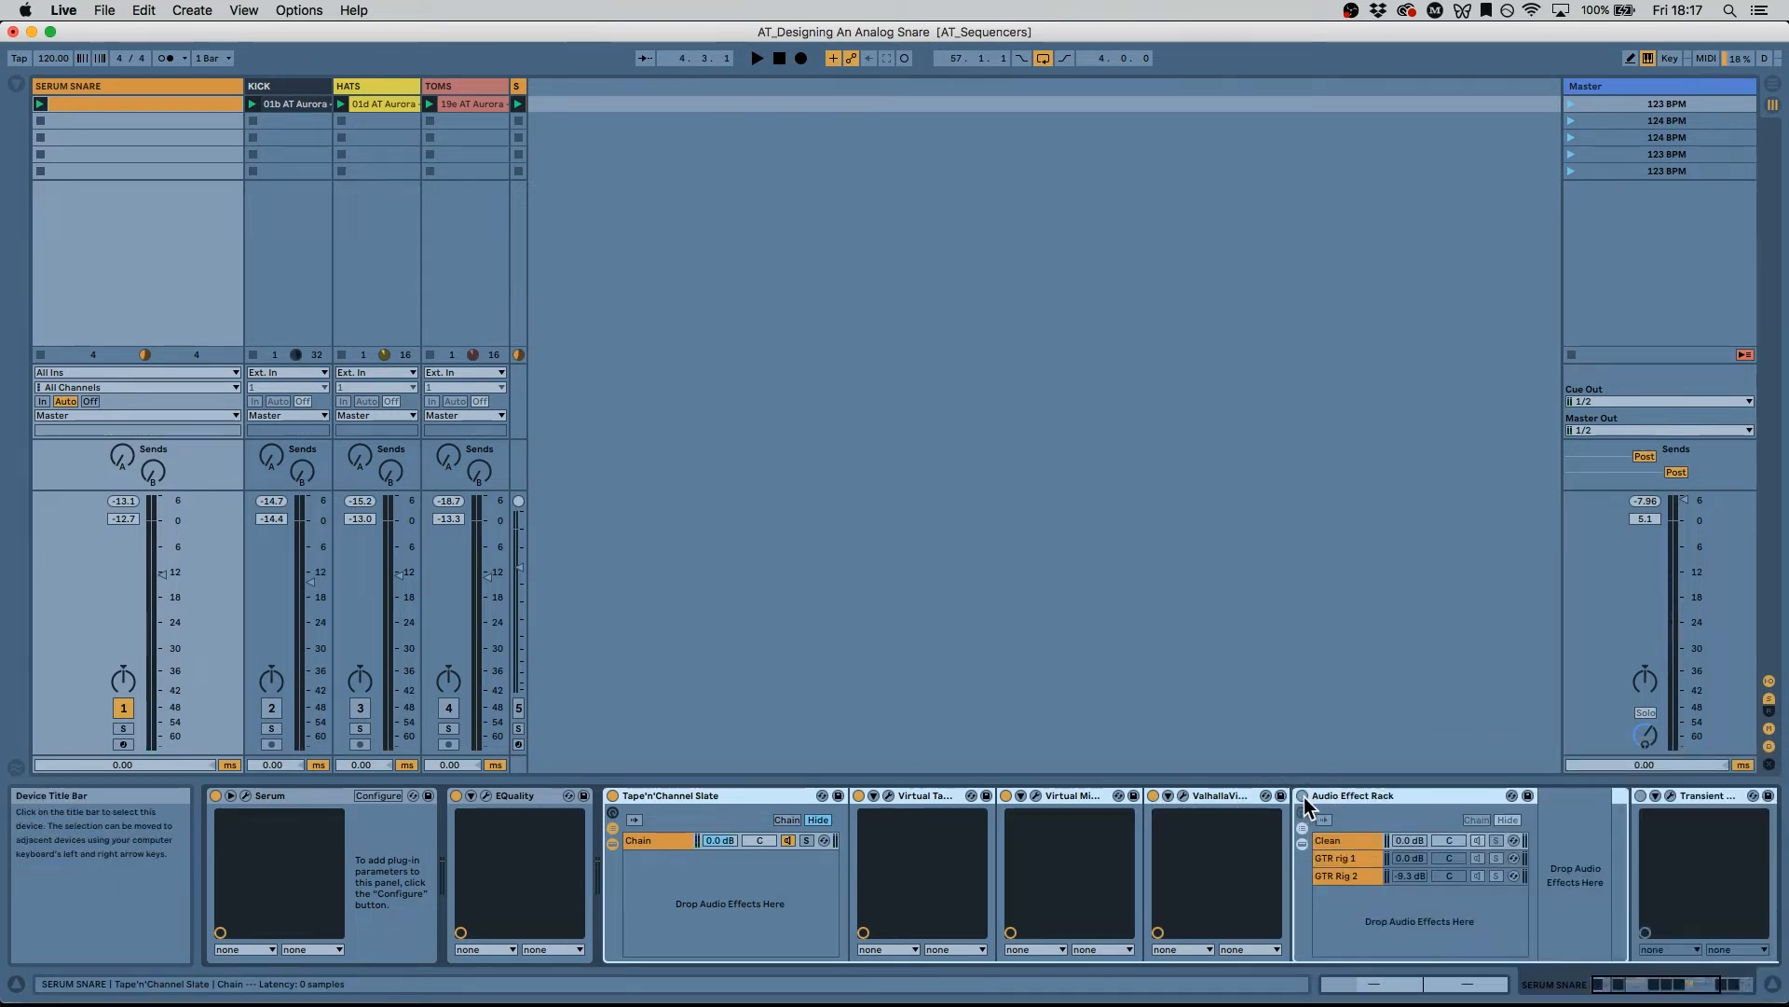
Step: Enable the Audio Effect Rack after the reverb, inspect its Clean chain, and solo the GTR rig 1 chain
{"action": "scroll", "coordinate": [1324, 811], "scroll_direction": "right", "scroll_amount": 5}
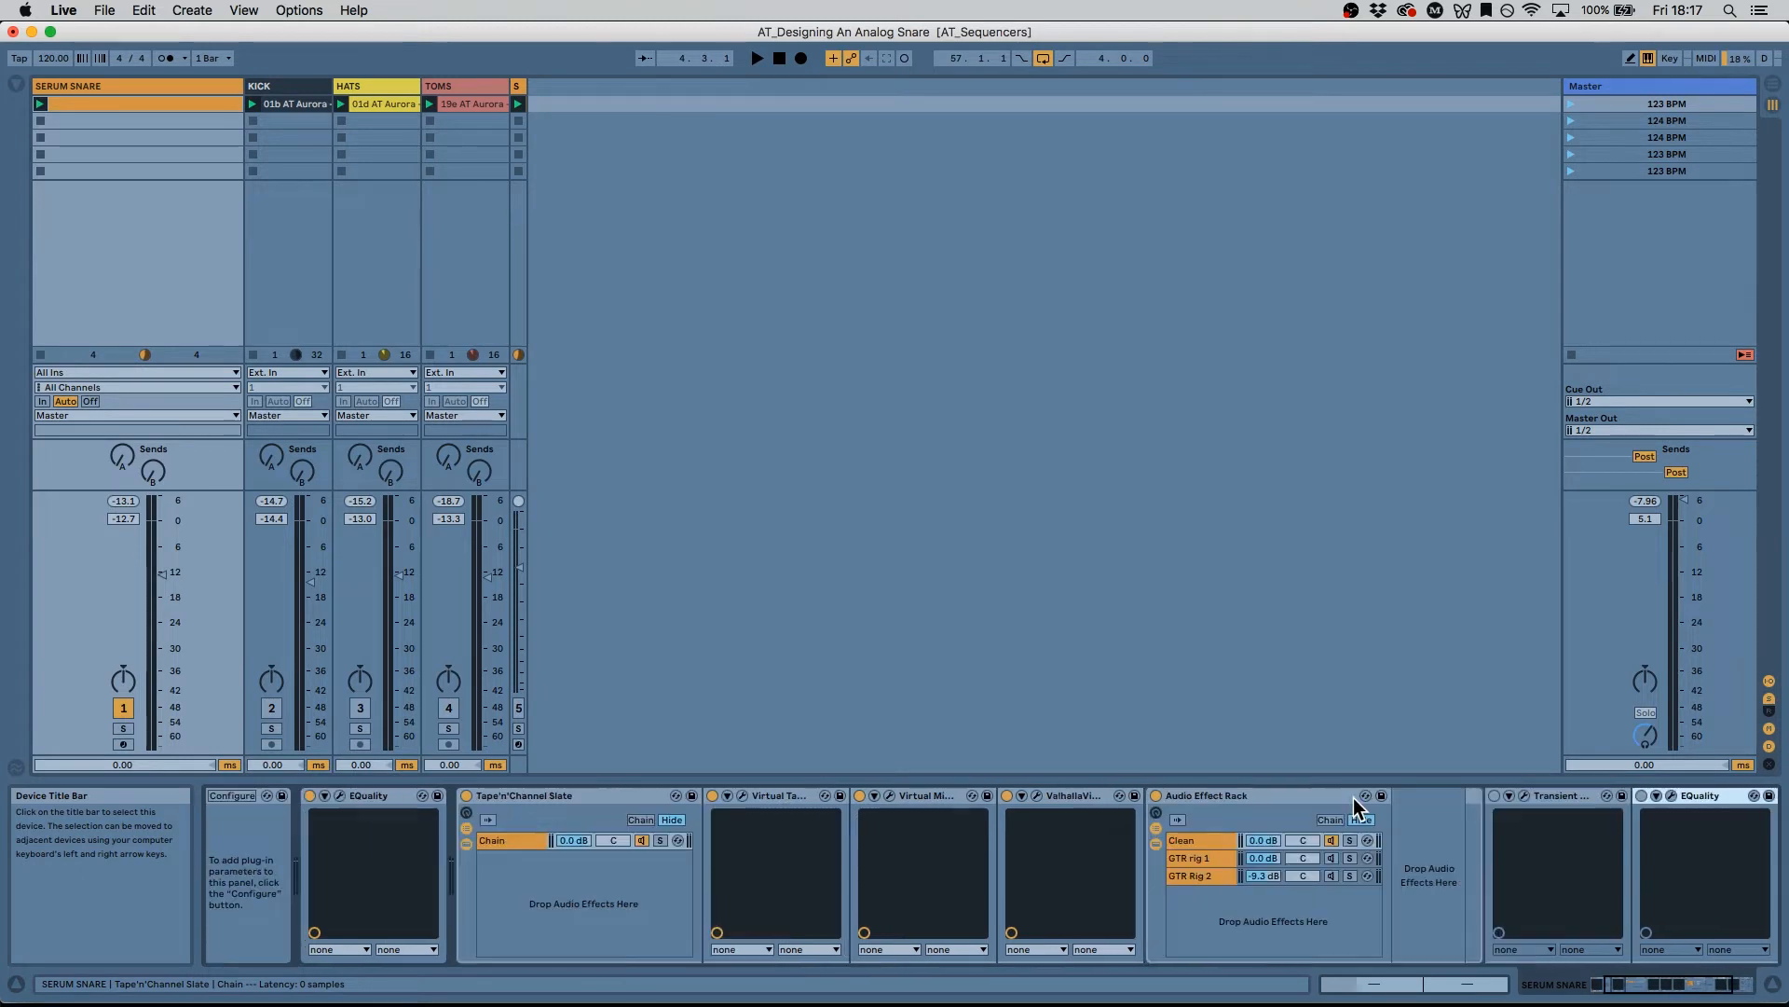
{"action": "left_click", "coordinate": [1067, 841]}
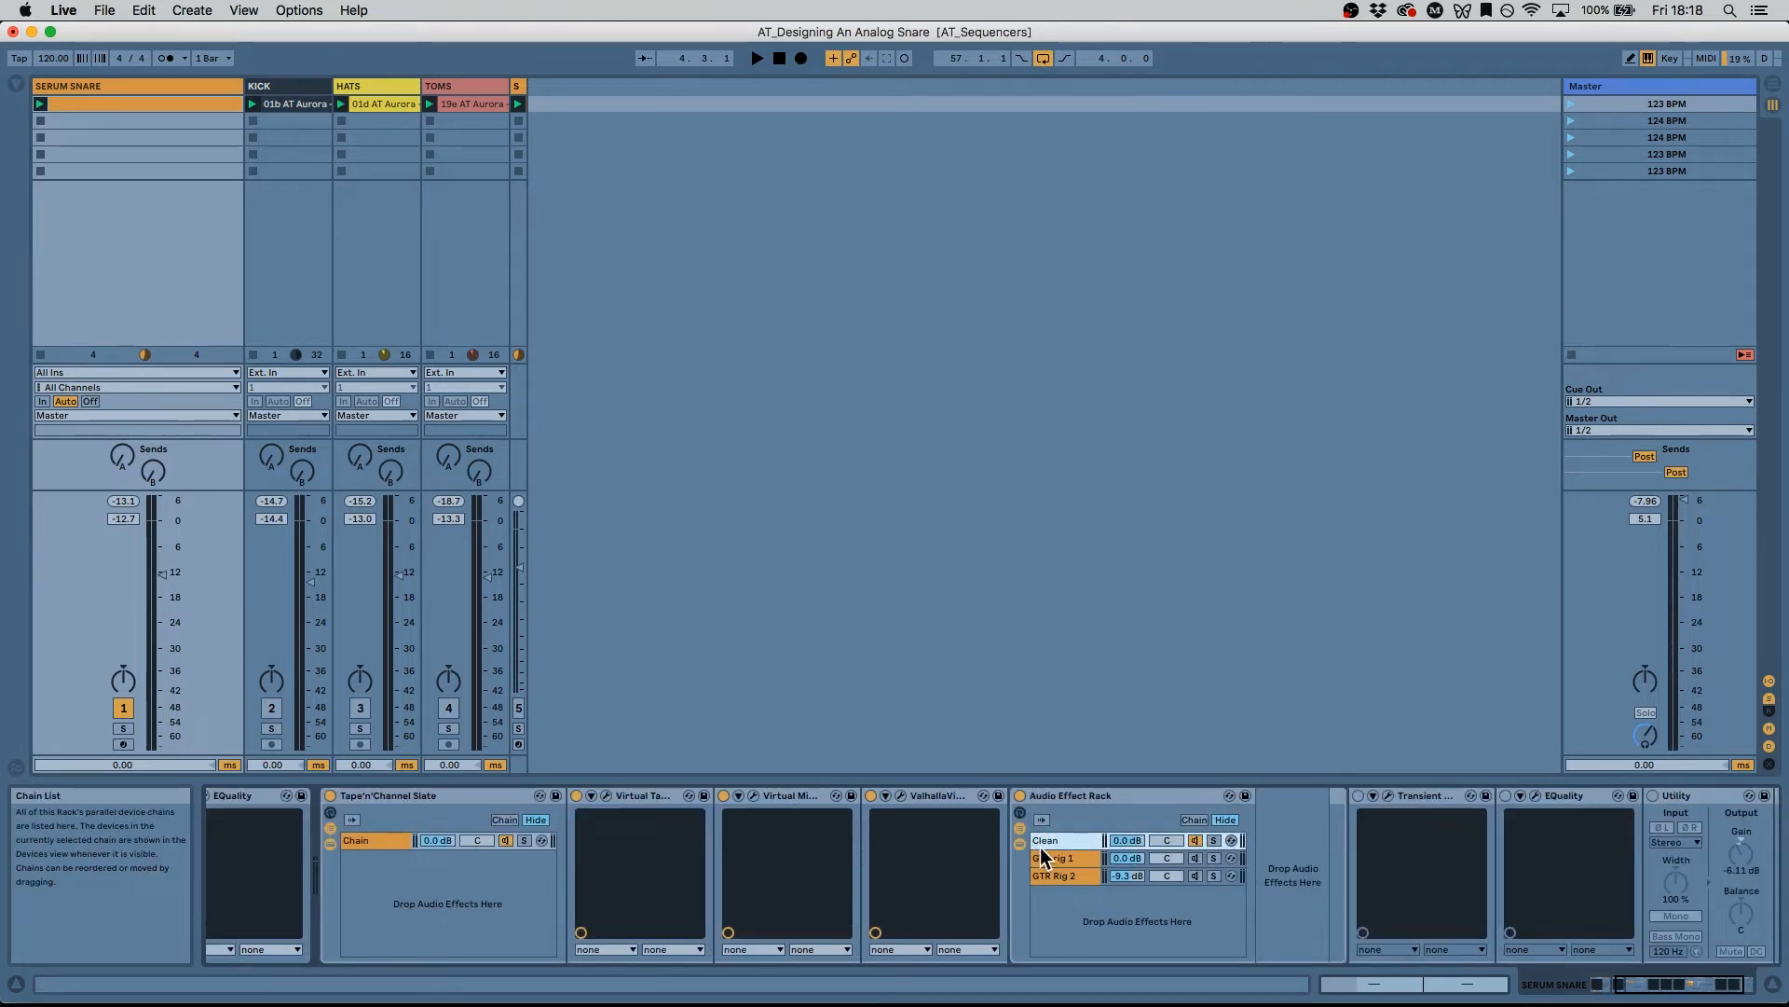
{"action": "left_click", "coordinate": [1075, 857]}
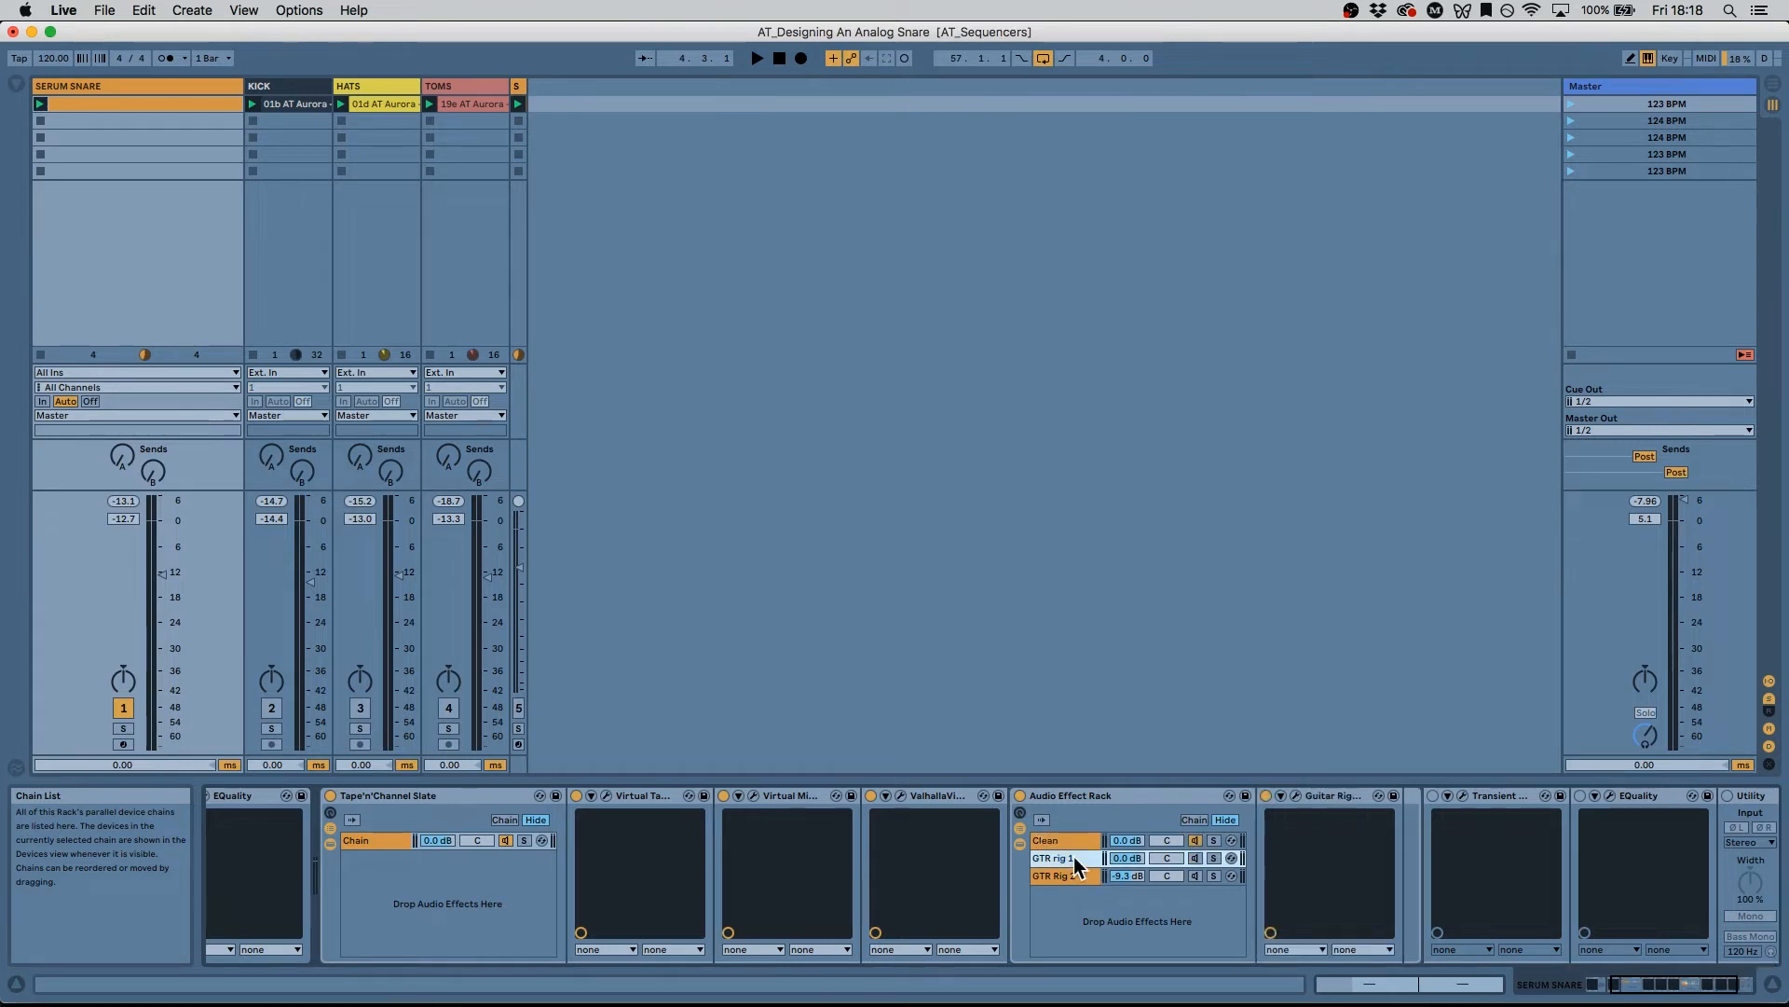
{"action": "left_click", "coordinate": [1196, 859]}
{"action": "left_click", "coordinate": [1213, 857]}
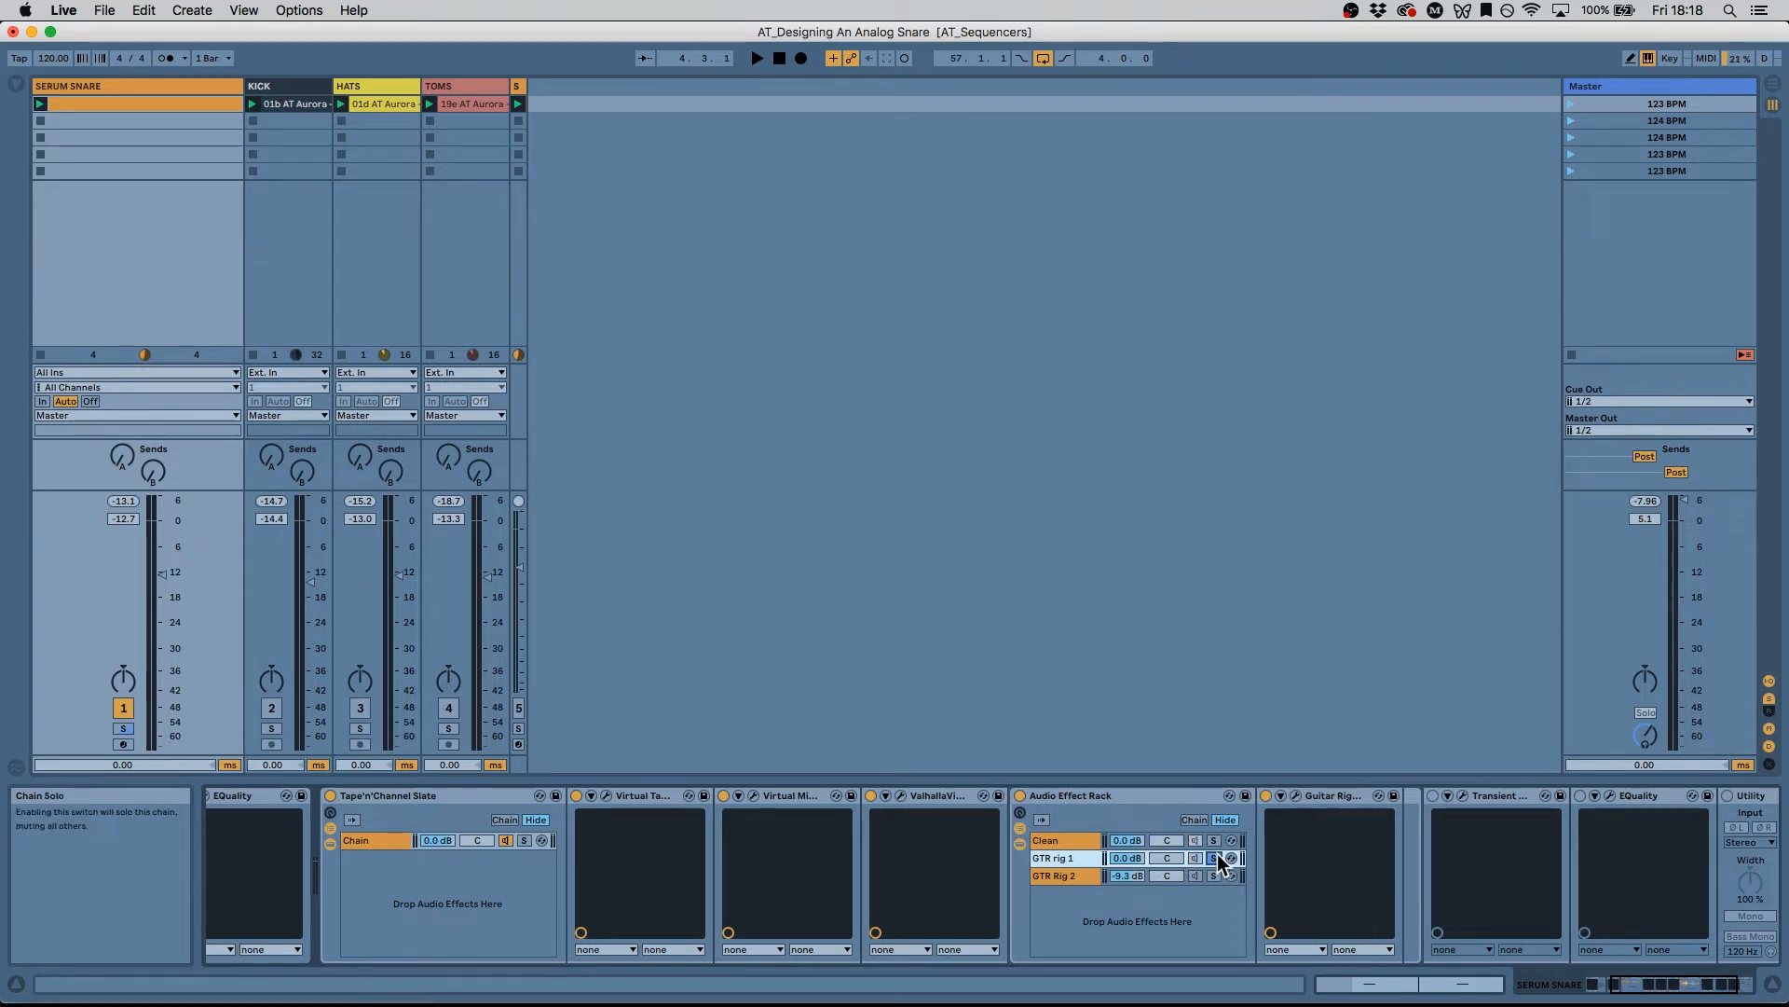
Step: Open the Guitar Rig 5 FX interface on the GTR rig 1 chain and look over its component categories and Dynaverb preset
{"action": "left_click", "coordinate": [1302, 797]}
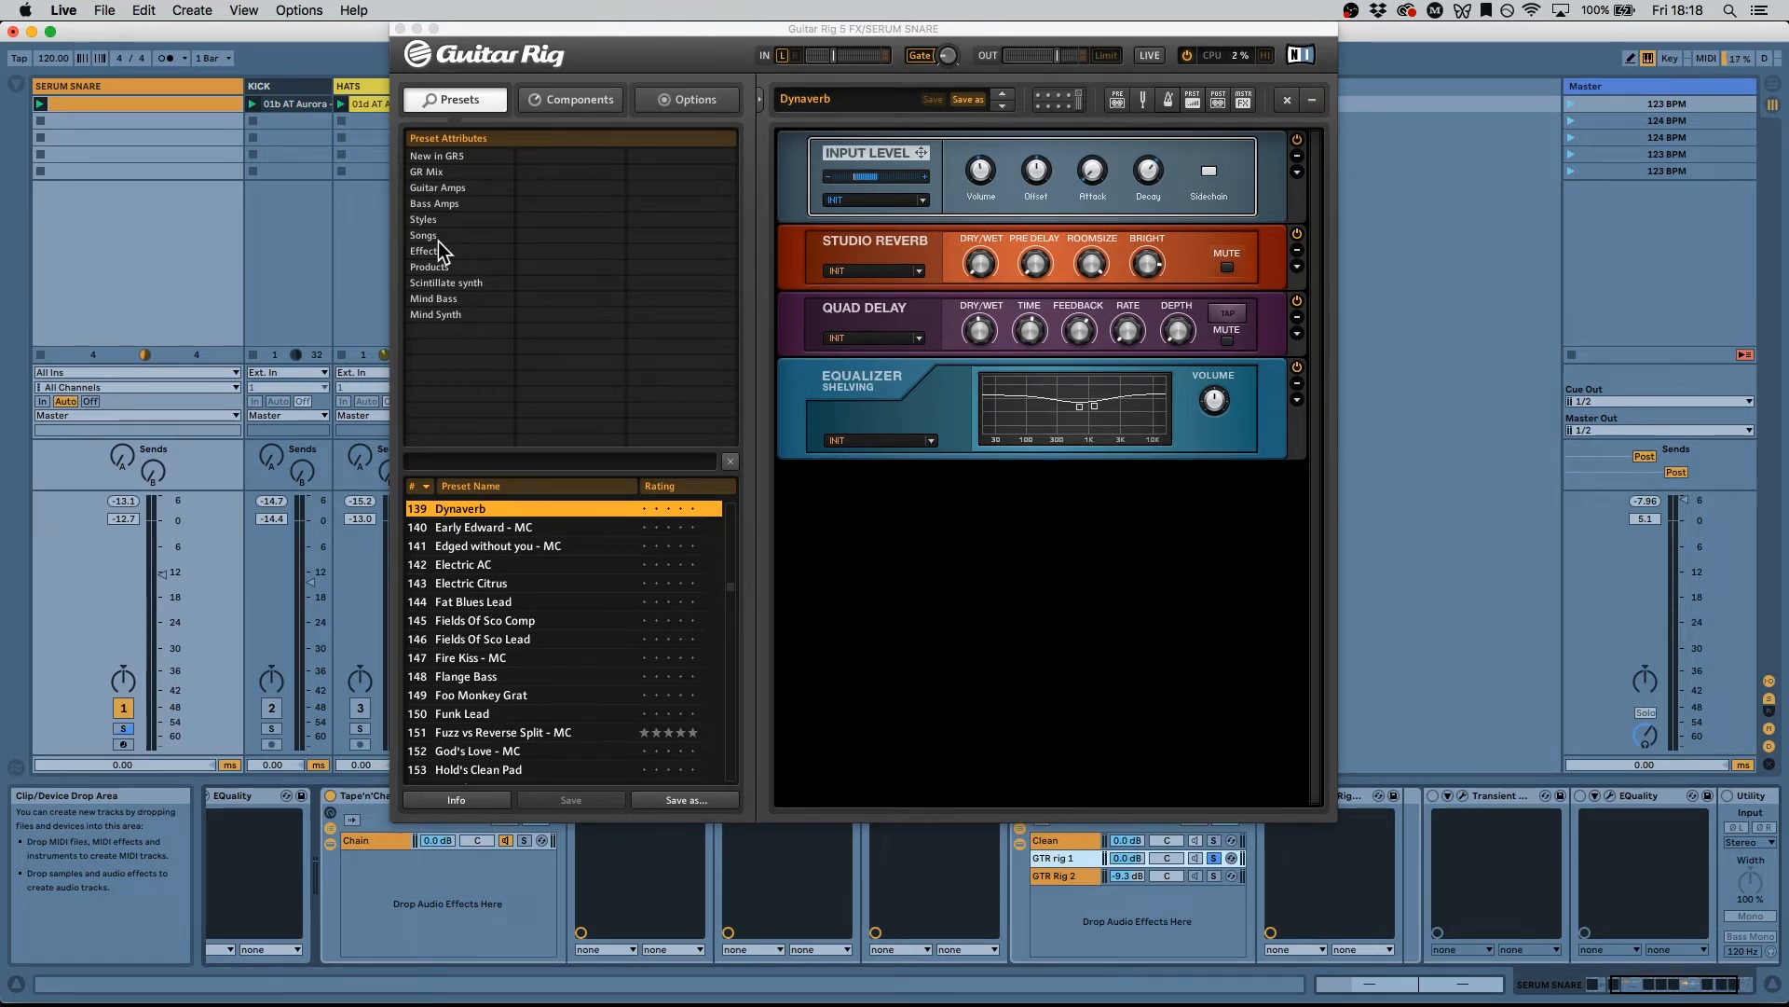
{"action": "left_click", "coordinate": [554, 97]}
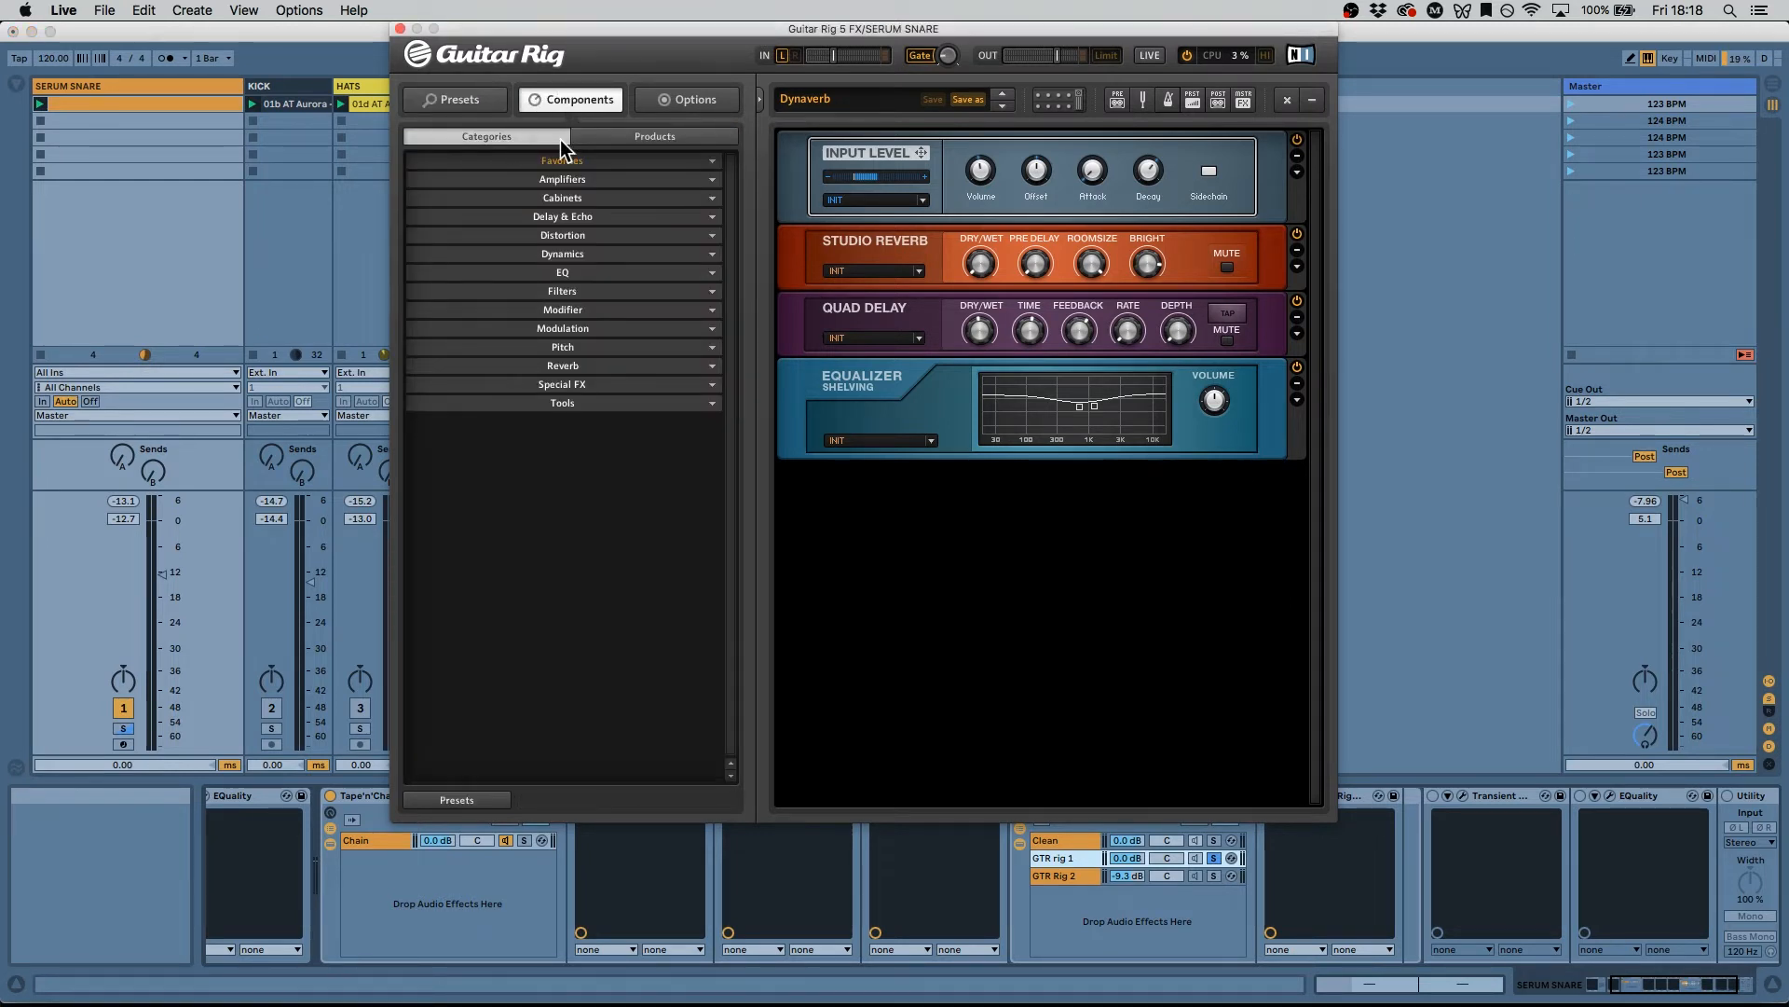
{"action": "left_click", "coordinate": [455, 98]}
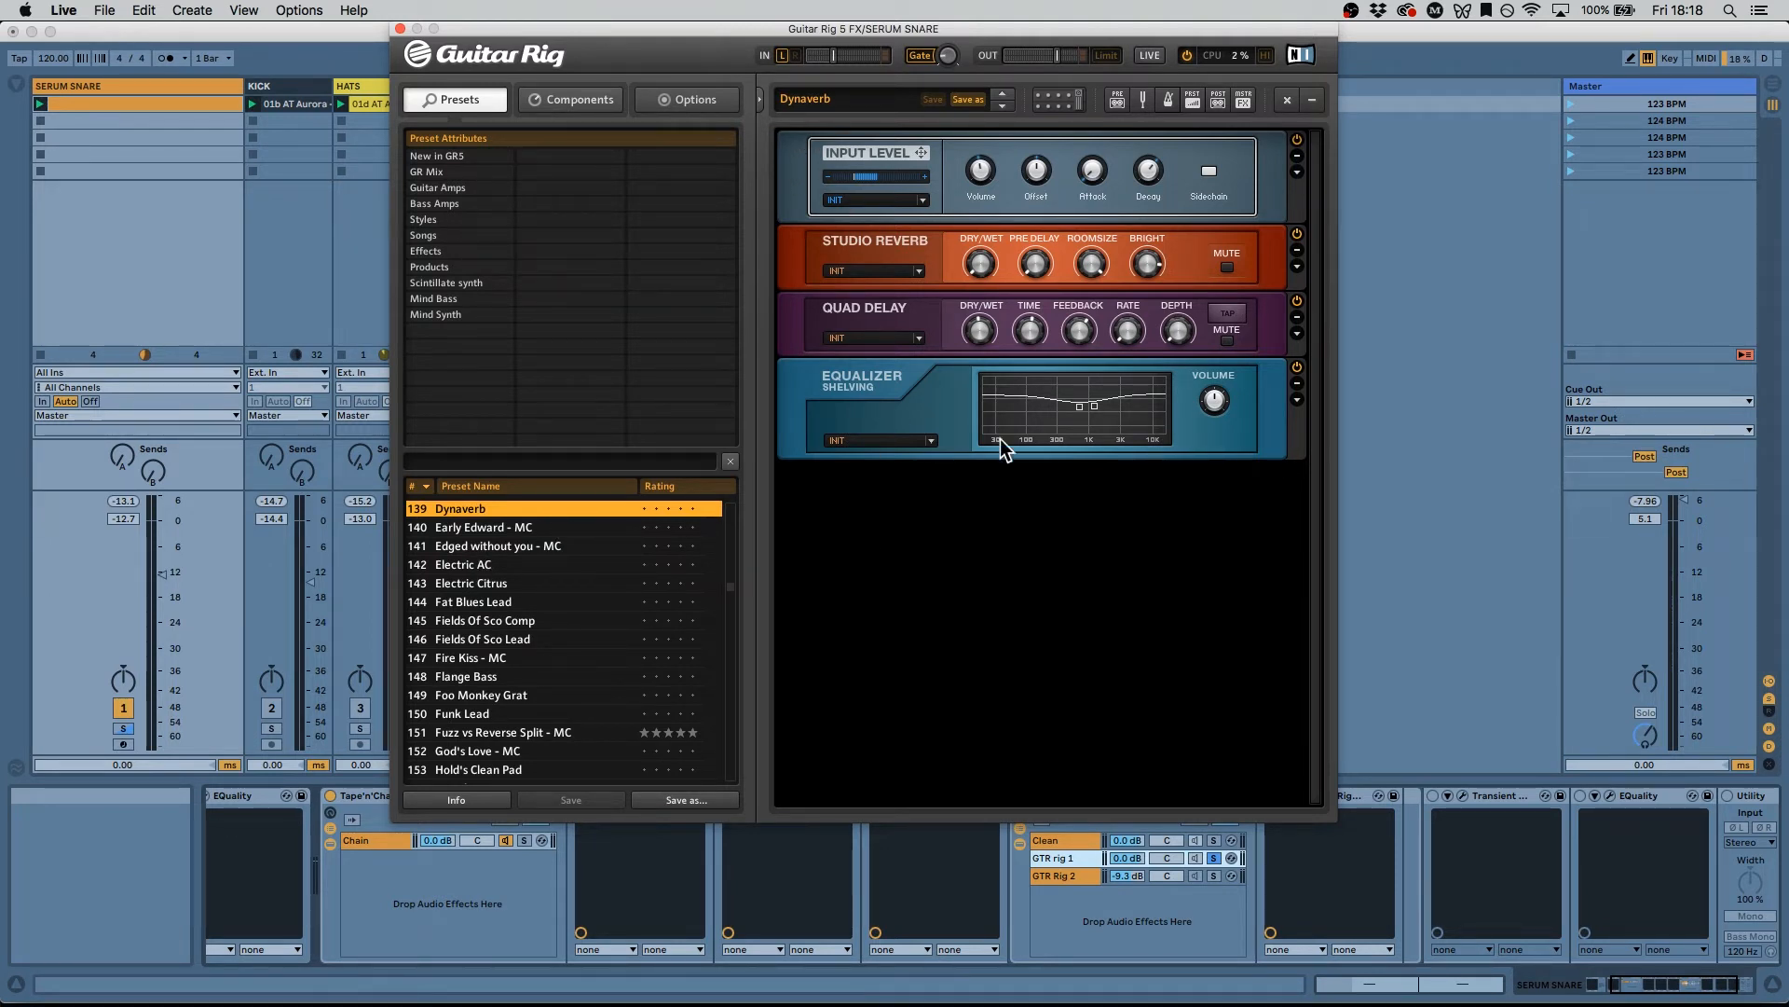
{"action": "left_click_drag", "start_coordinate": [1033, 25], "coordinate": [806, 25]}
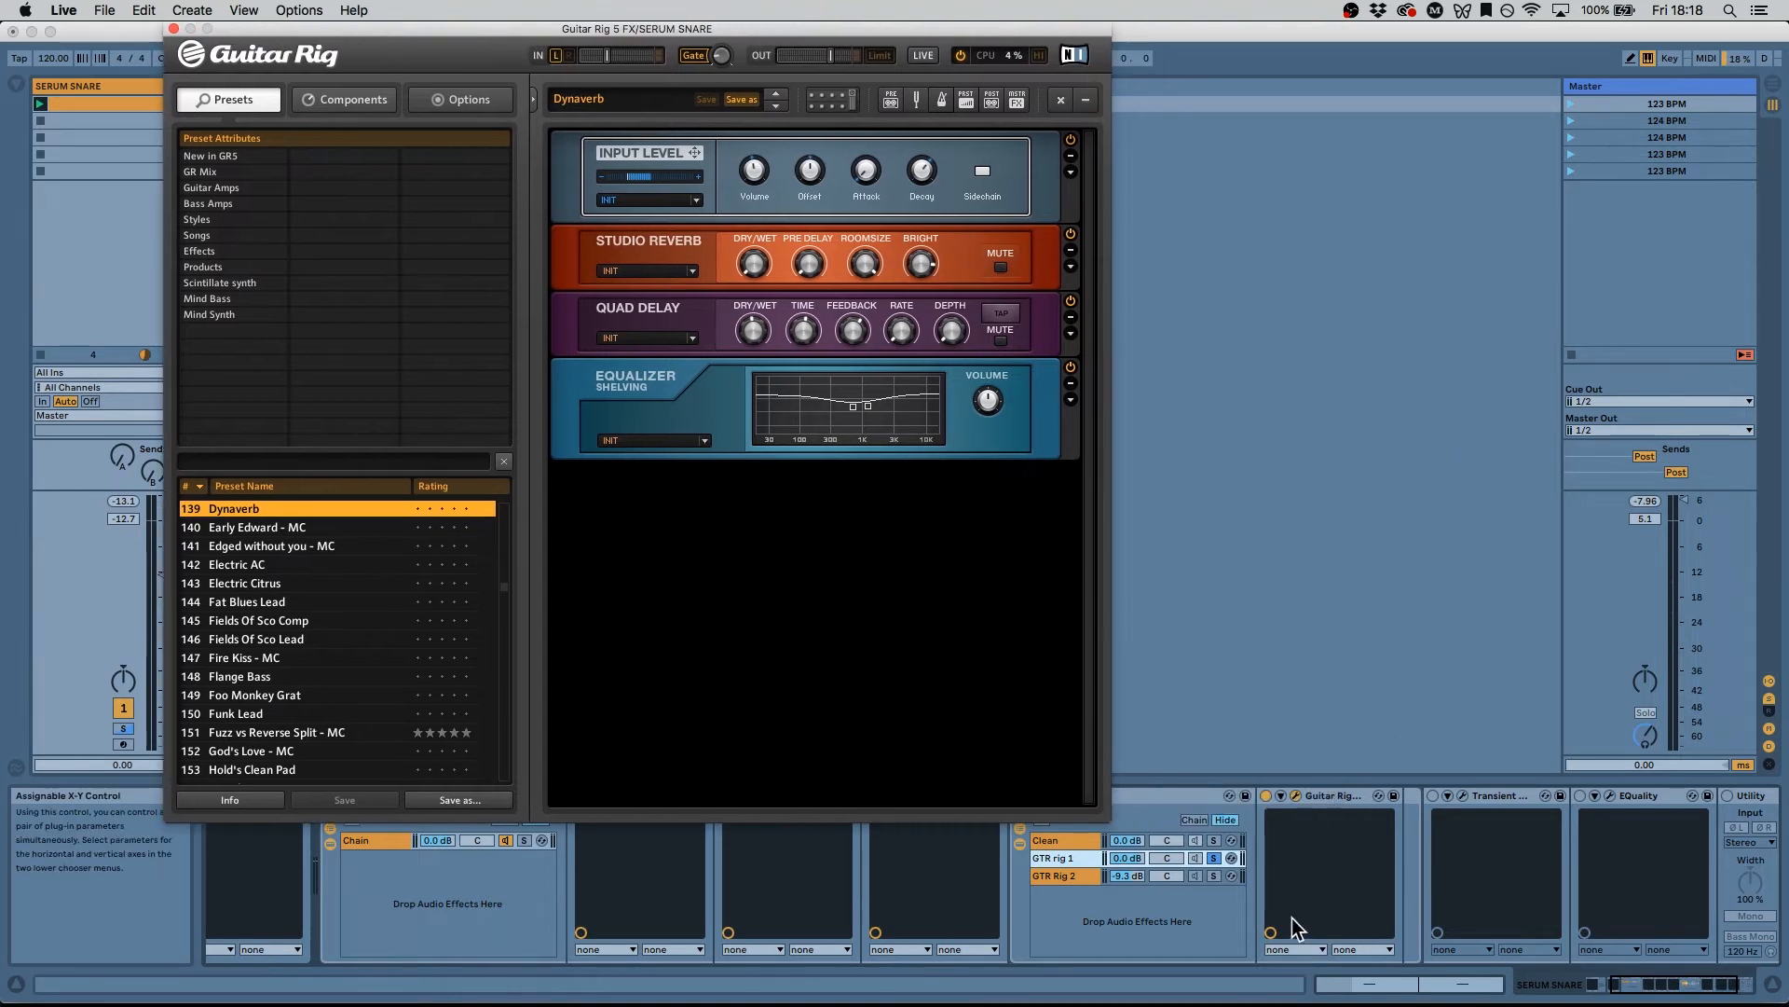
Step: Solo the Clean chain alongside GTR rig 1 during playback and set the GTR rig 1 chain volume to -4.6 dB
{"action": "left_click", "coordinate": [1216, 862]}
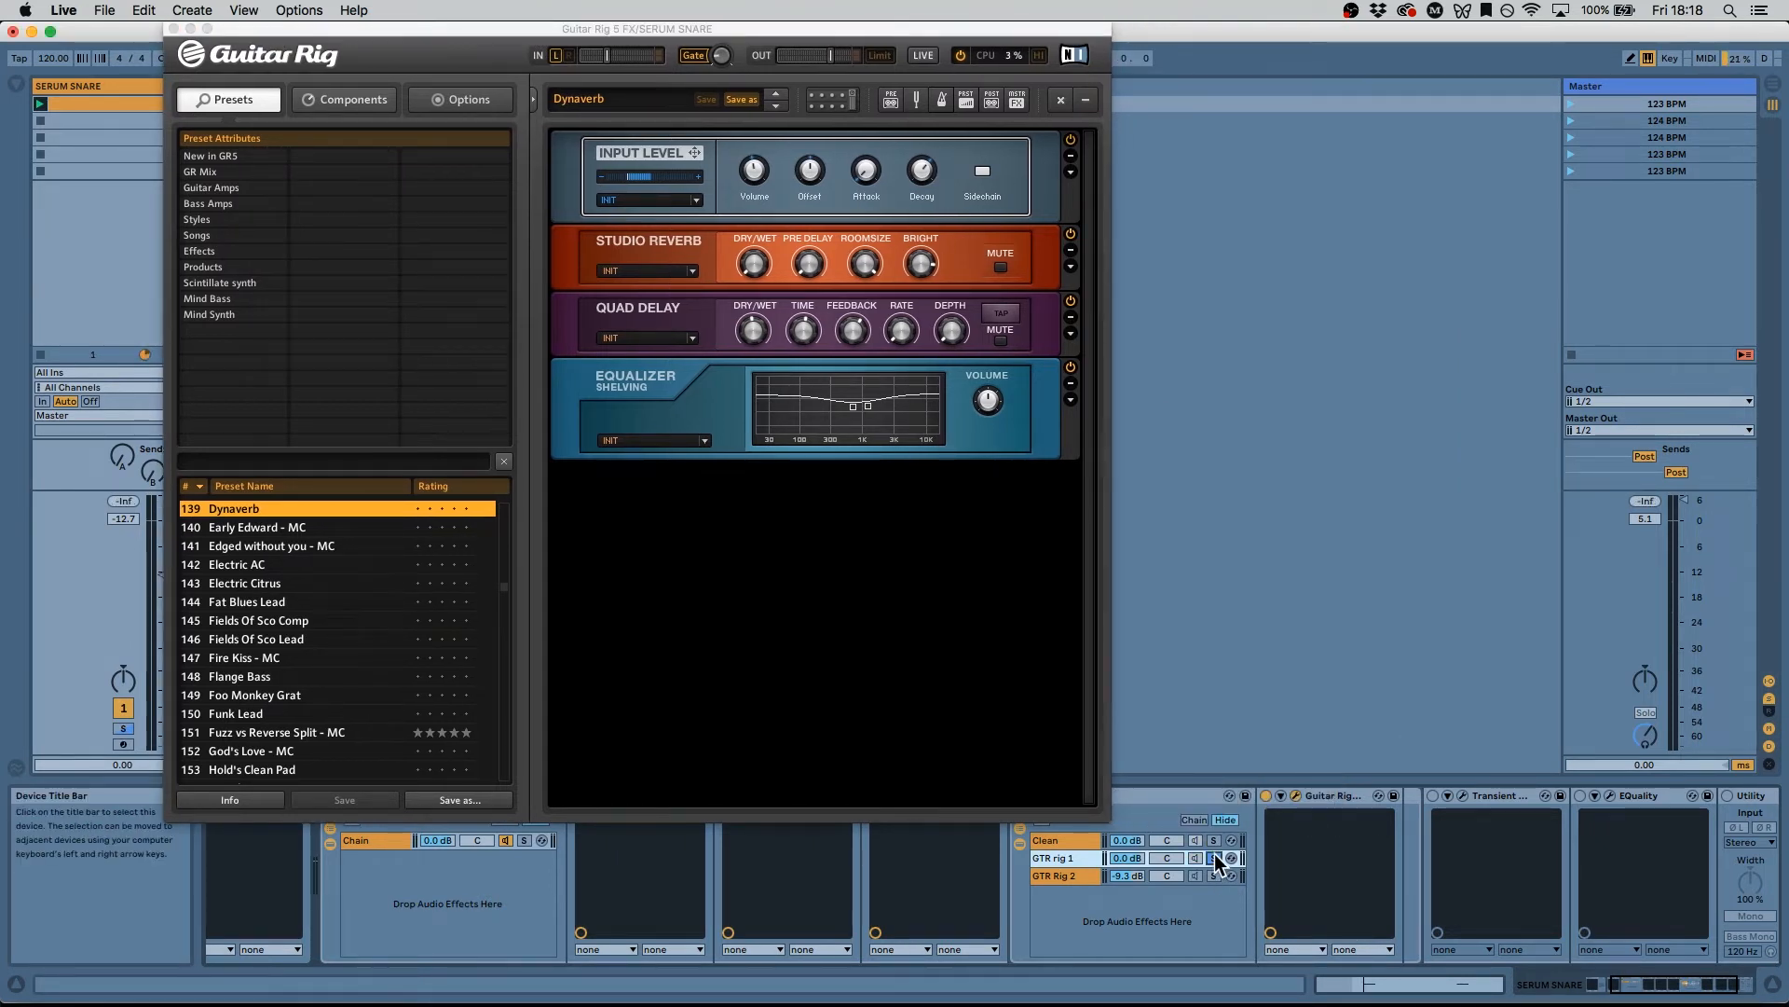
{"action": "left_click", "coordinate": [1216, 860]}
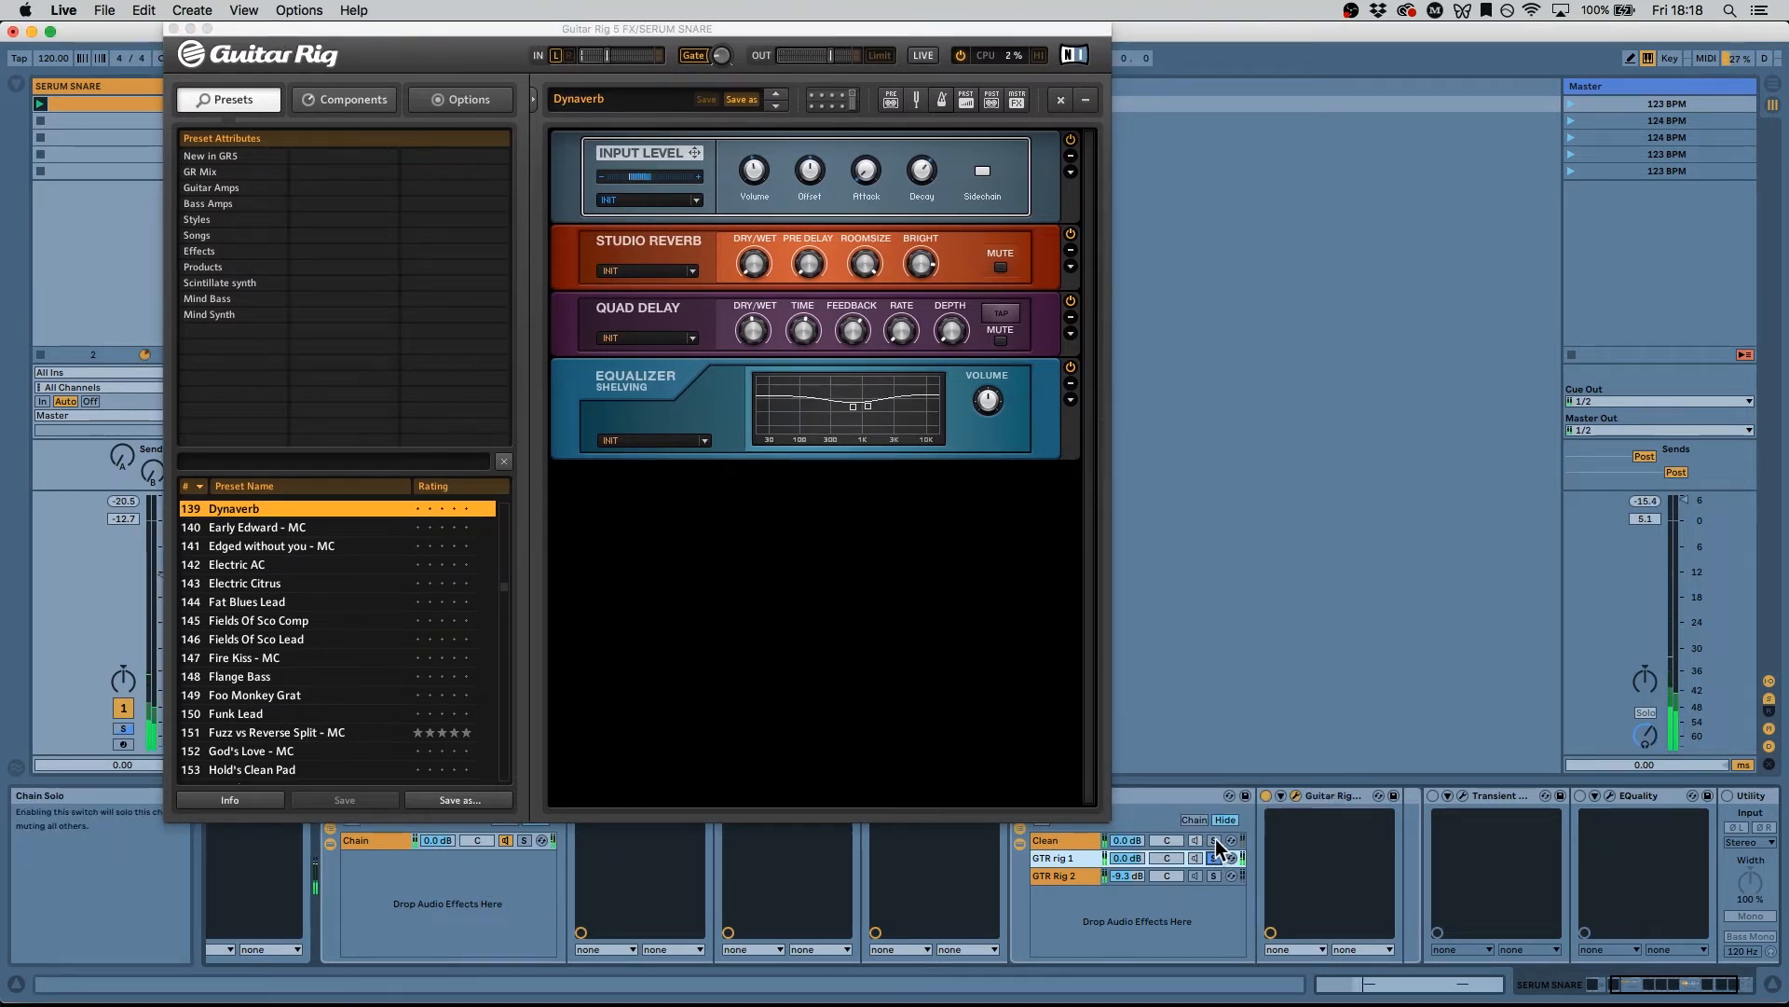
{"action": "left_click", "coordinate": [1216, 839]}
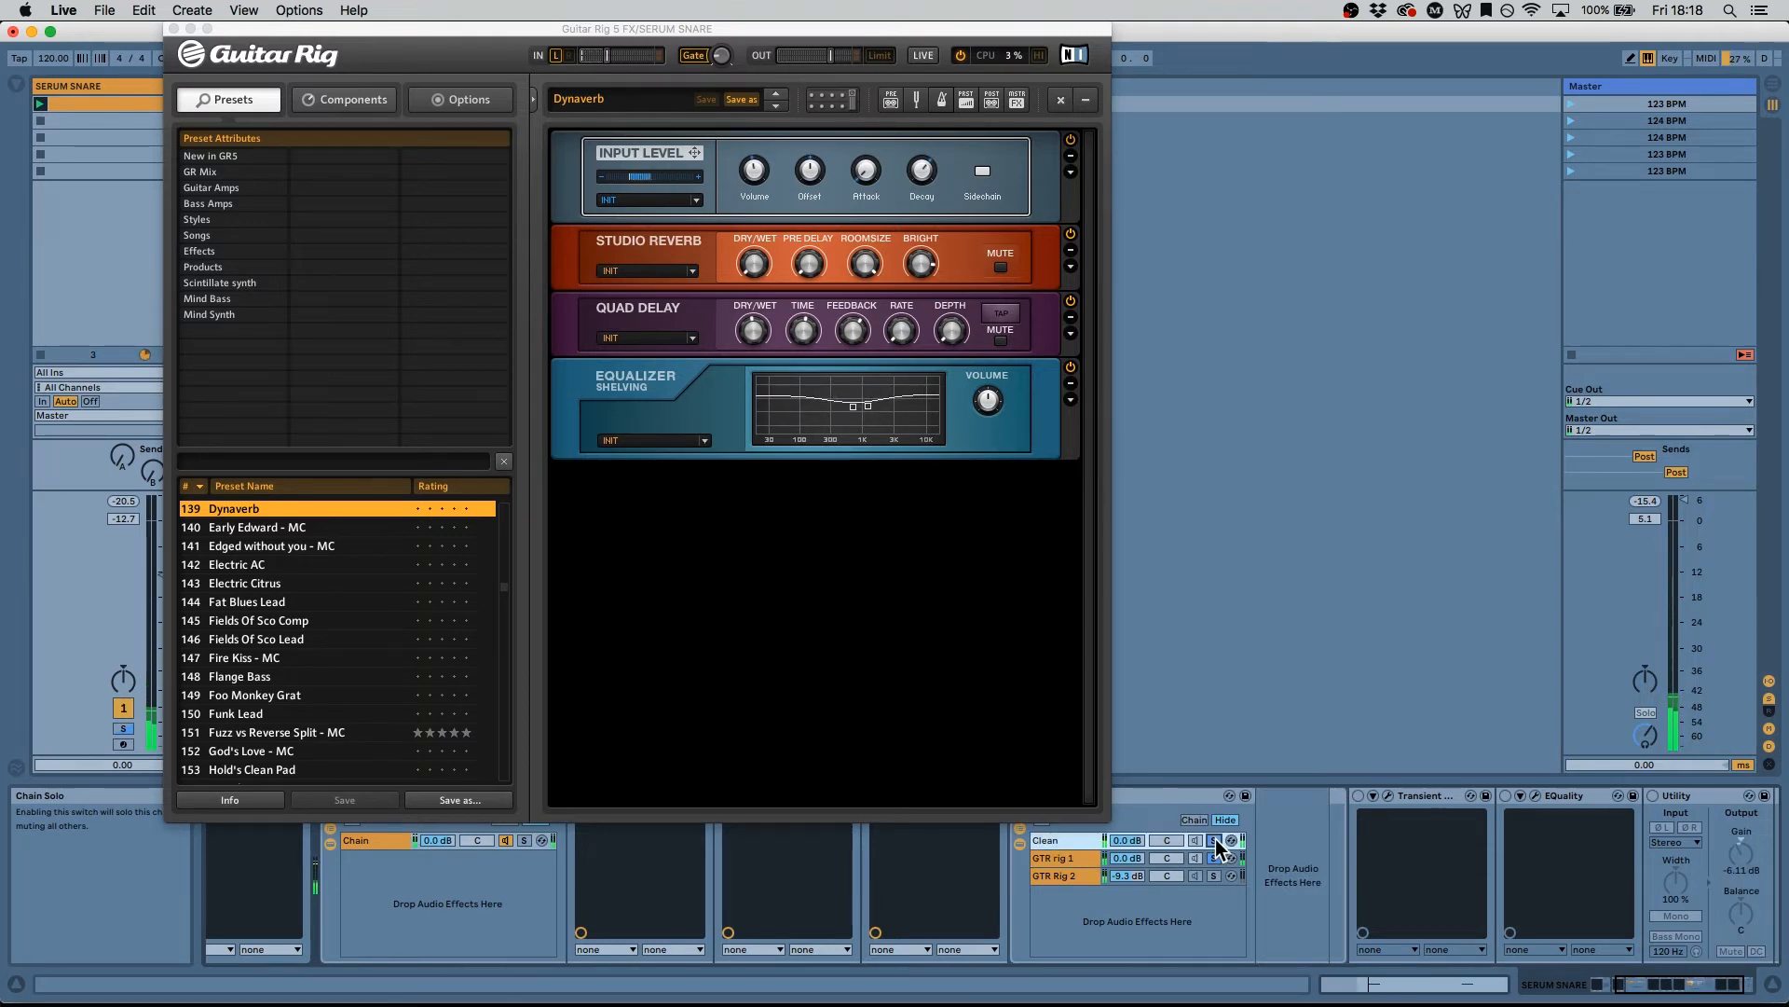
{"action": "mouse_move", "coordinate": [1131, 858]}
{"action": "left_mouse_down"}
{"action": "mouse_move", "coordinate": [1131, 802]}
{"action": "mouse_move", "coordinate": [1131, 837]}
{"action": "left_mouse_up"}
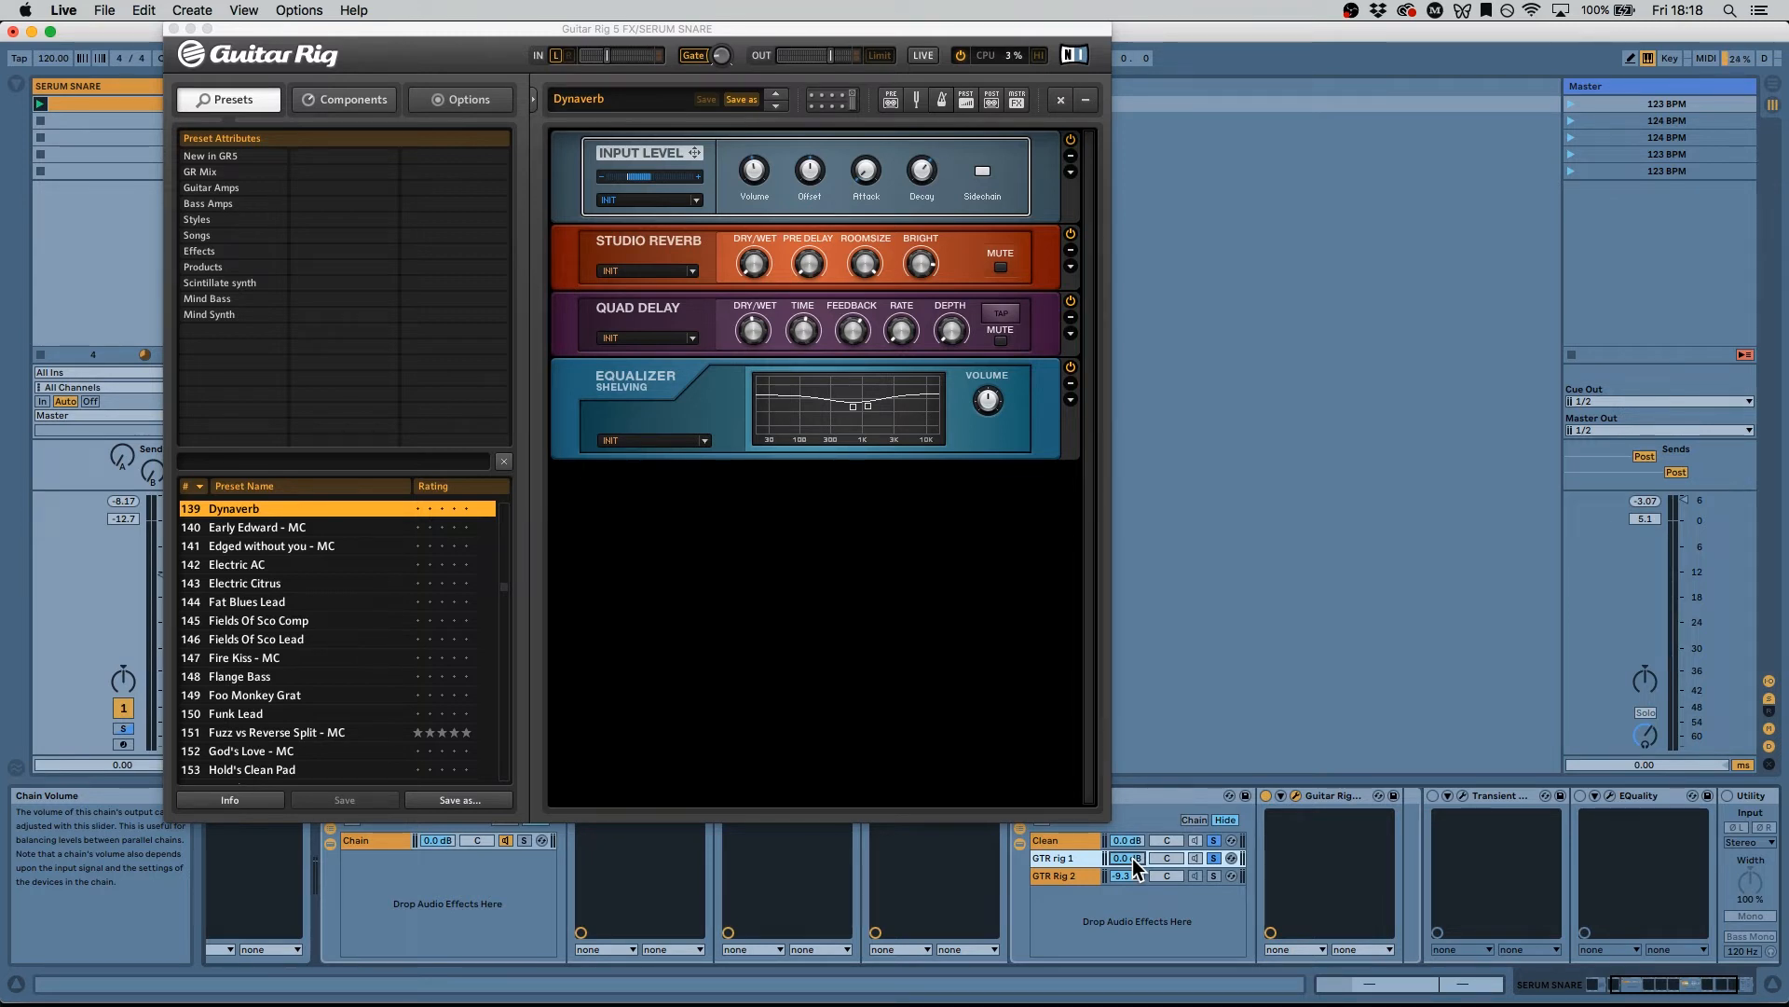
{"action": "left_click", "coordinate": [1215, 841]}
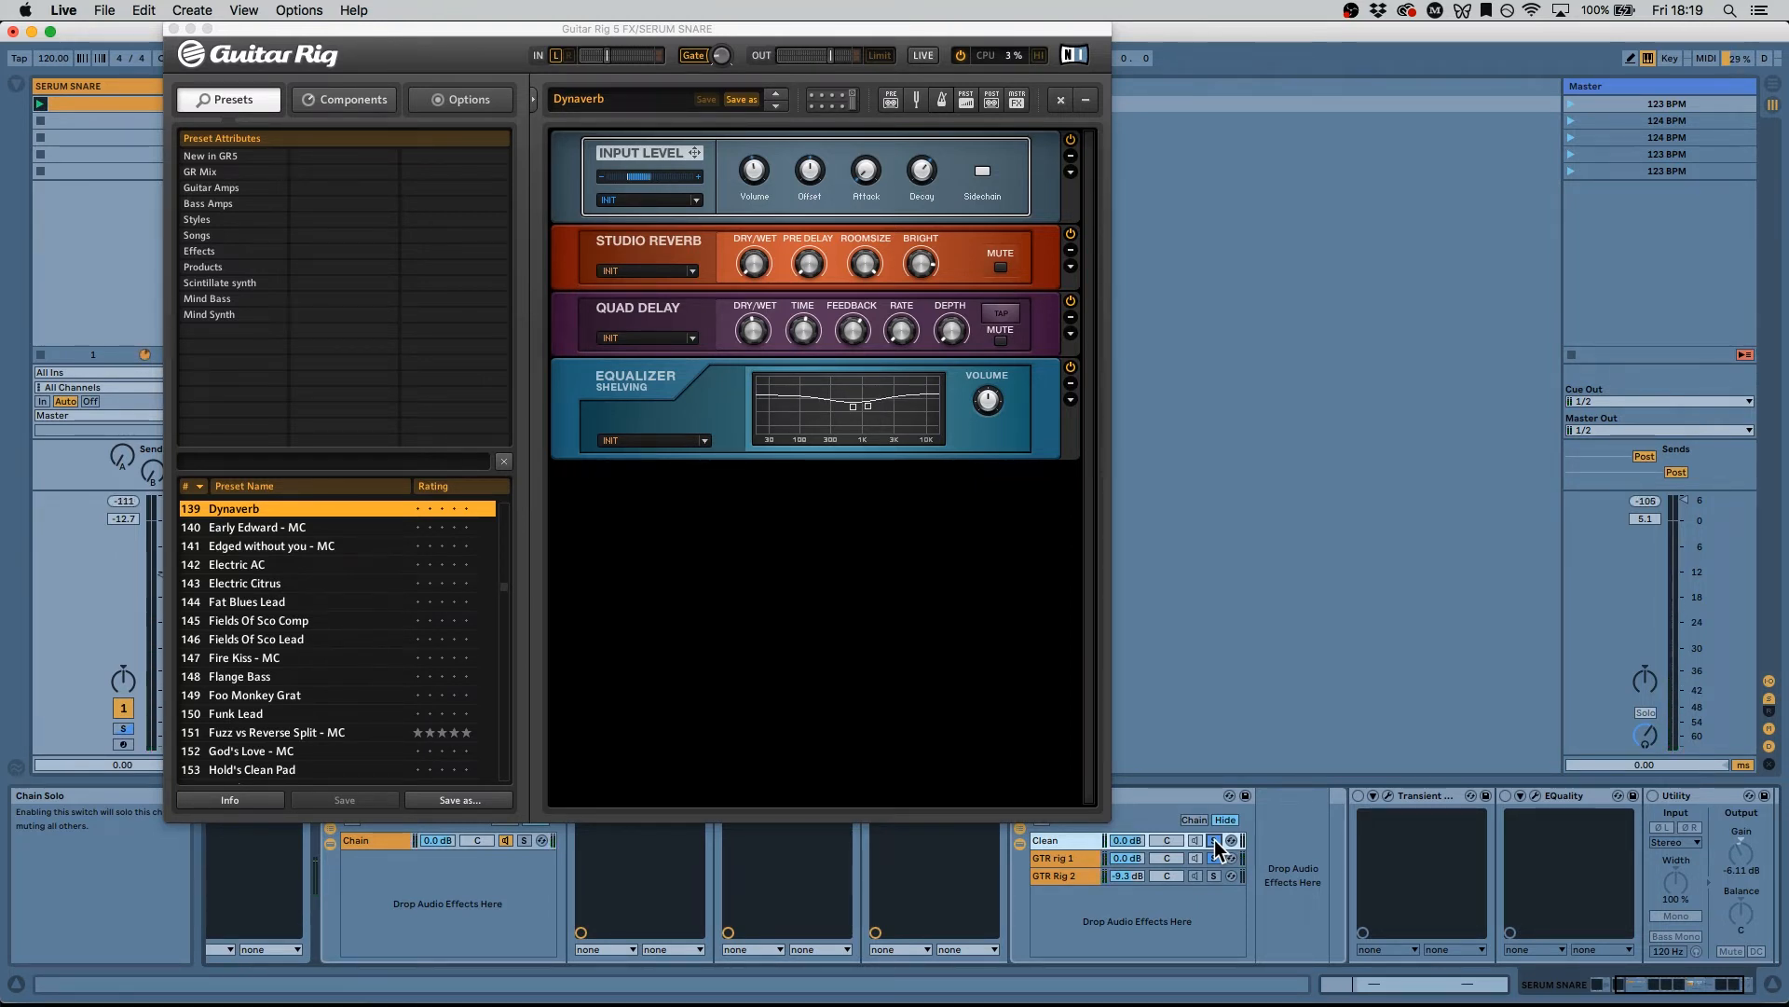
{"action": "left_click_drag", "start_coordinate": [1127, 857], "coordinate": [1127, 879]}
{"action": "left_click_drag", "start_coordinate": [1128, 859], "coordinate": [1128, 862]}
Step: Switch the solo to the GTR Rig 2 chain, open its Guitar Rig with the Dirty Snare preset, and close the Dynaverb window
{"action": "left_click", "coordinate": [1214, 857]}
{"action": "left_click", "coordinate": [1214, 876]}
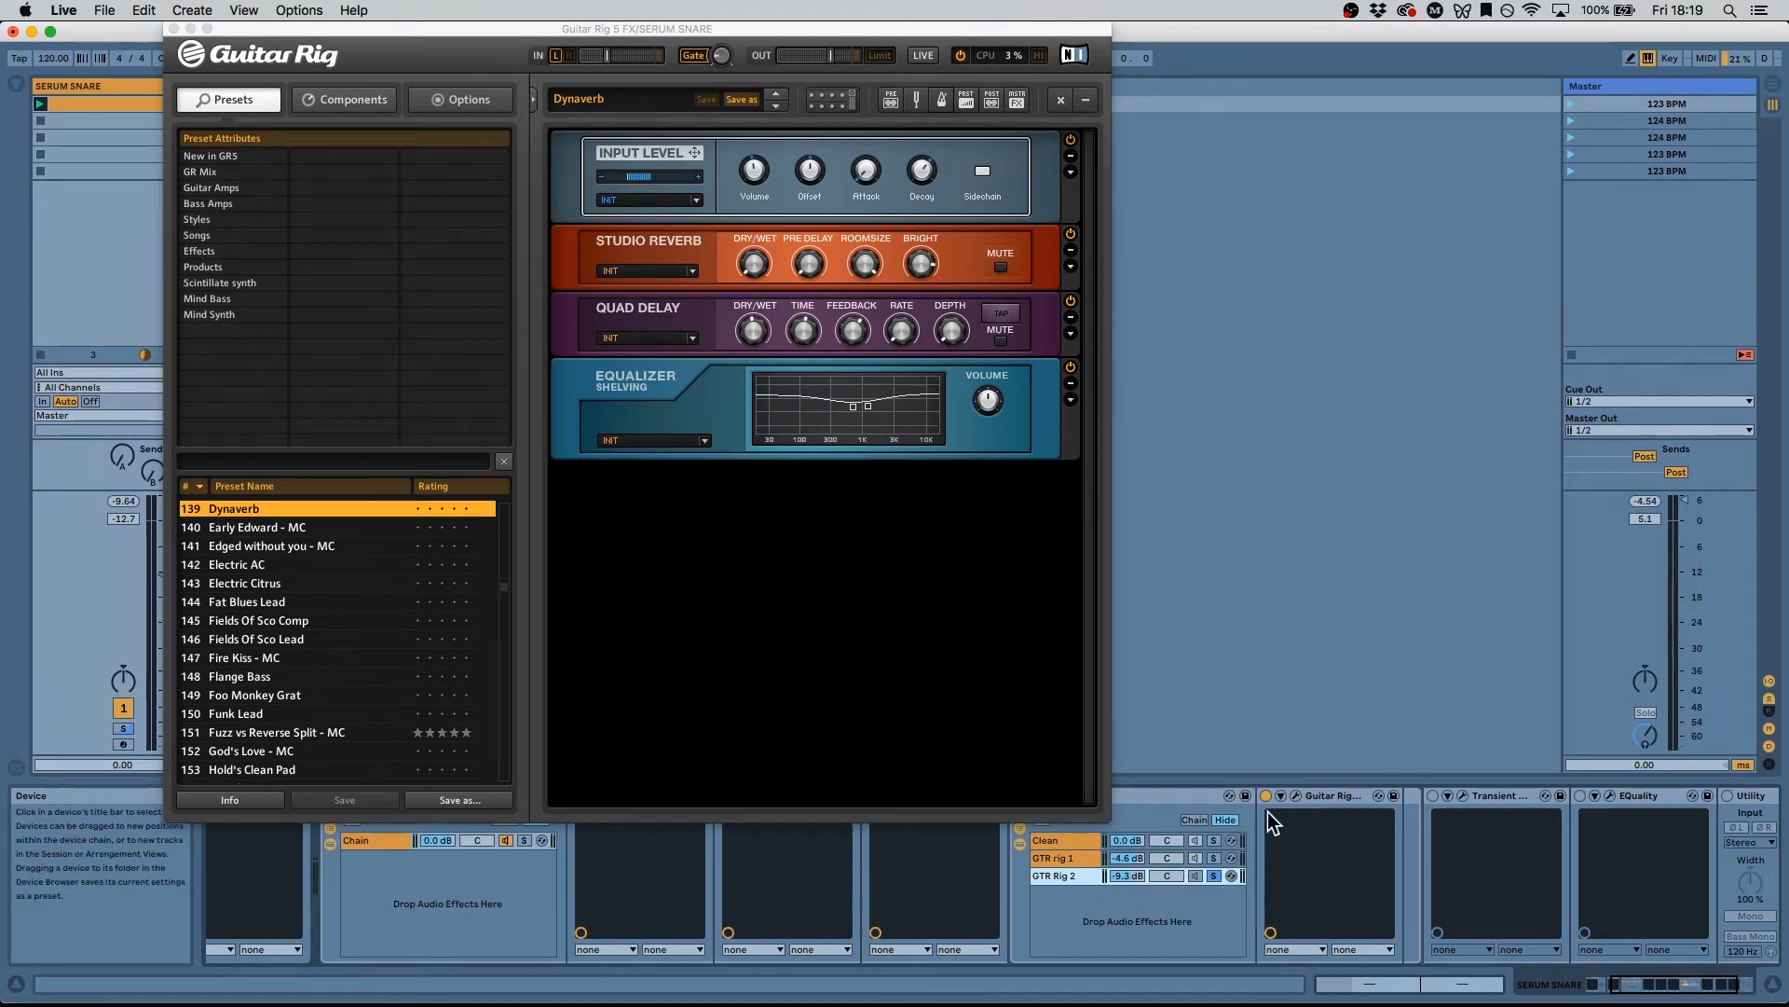
{"action": "left_click", "coordinate": [1296, 797]}
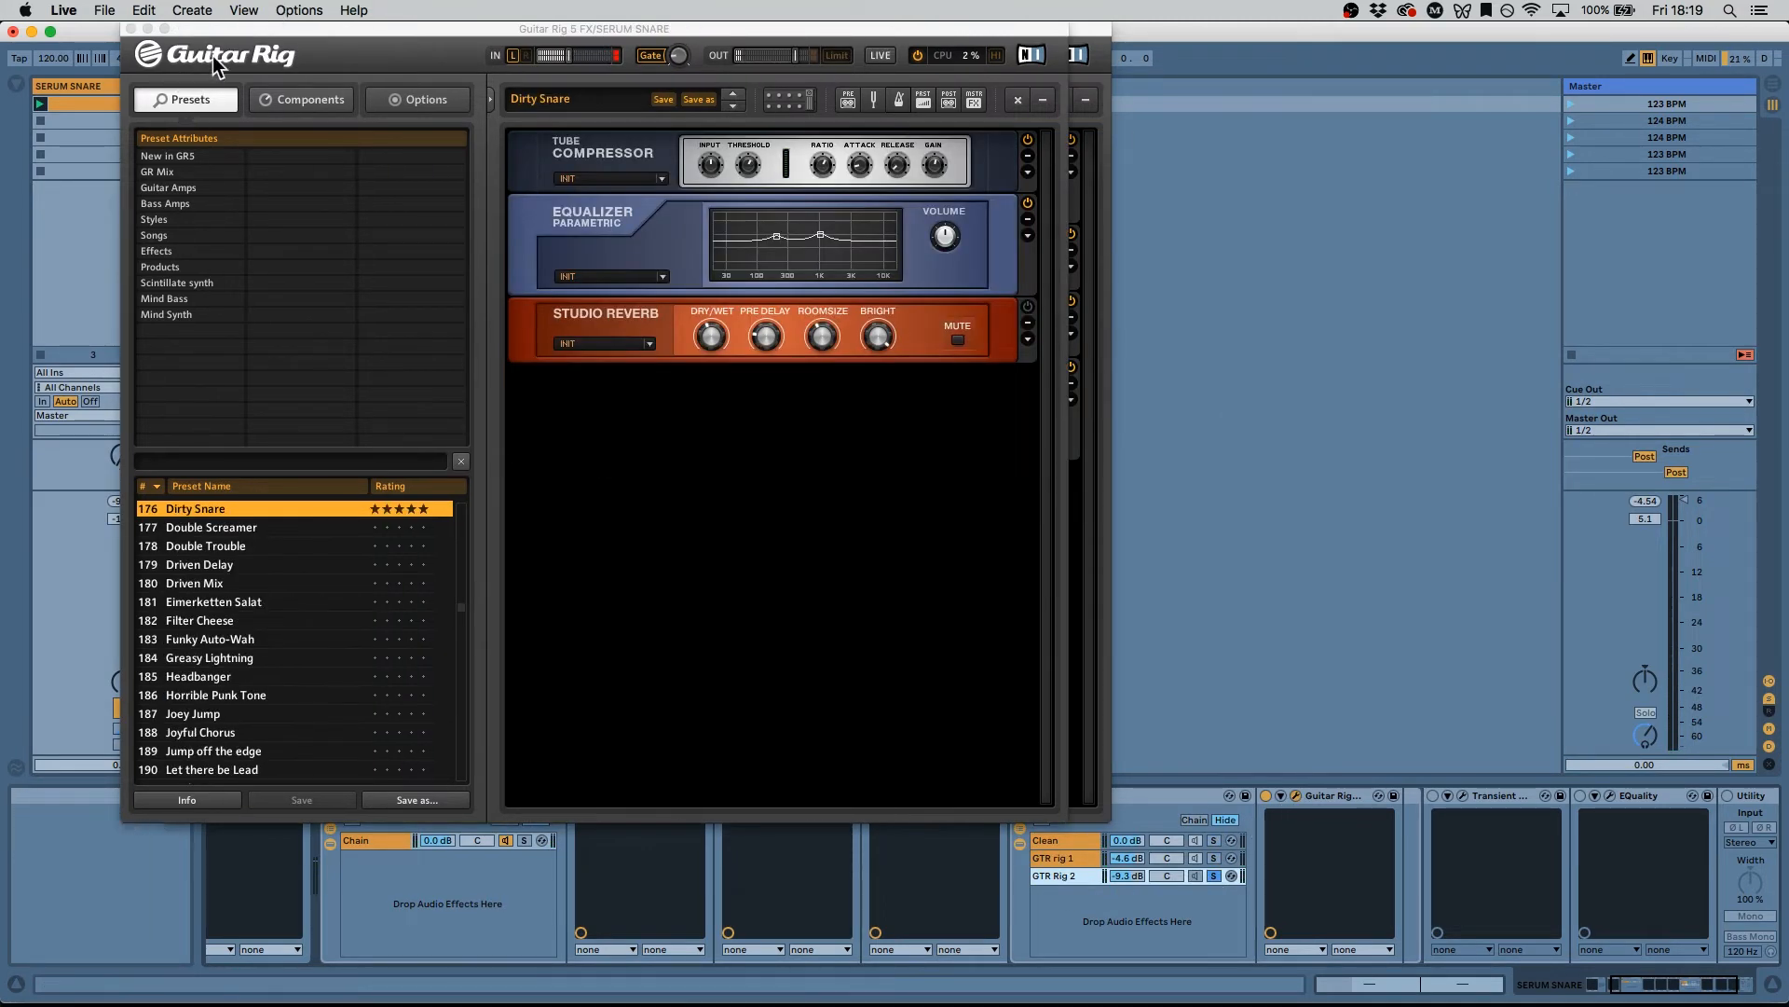
{"action": "left_click_drag", "start_coordinate": [213, 56], "coordinate": [563, 47]}
{"action": "left_click", "coordinate": [174, 29]}
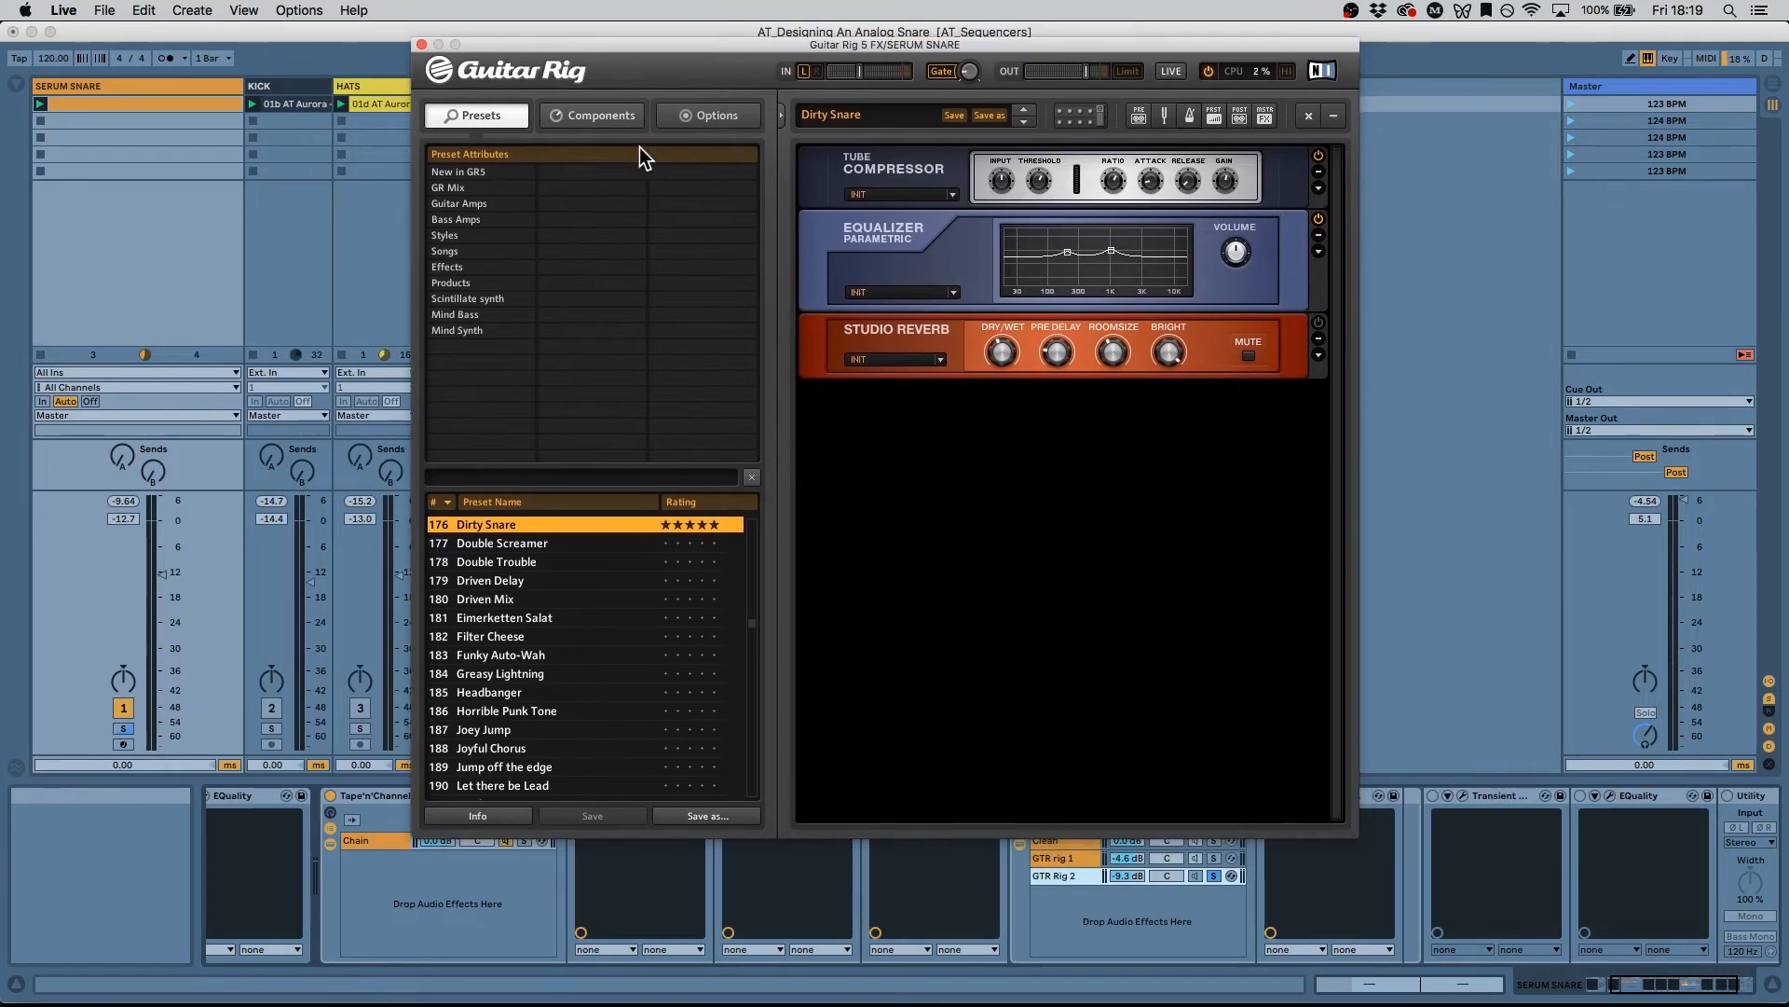
{"action": "left_click_drag", "start_coordinate": [807, 46], "coordinate": [577, 30]}
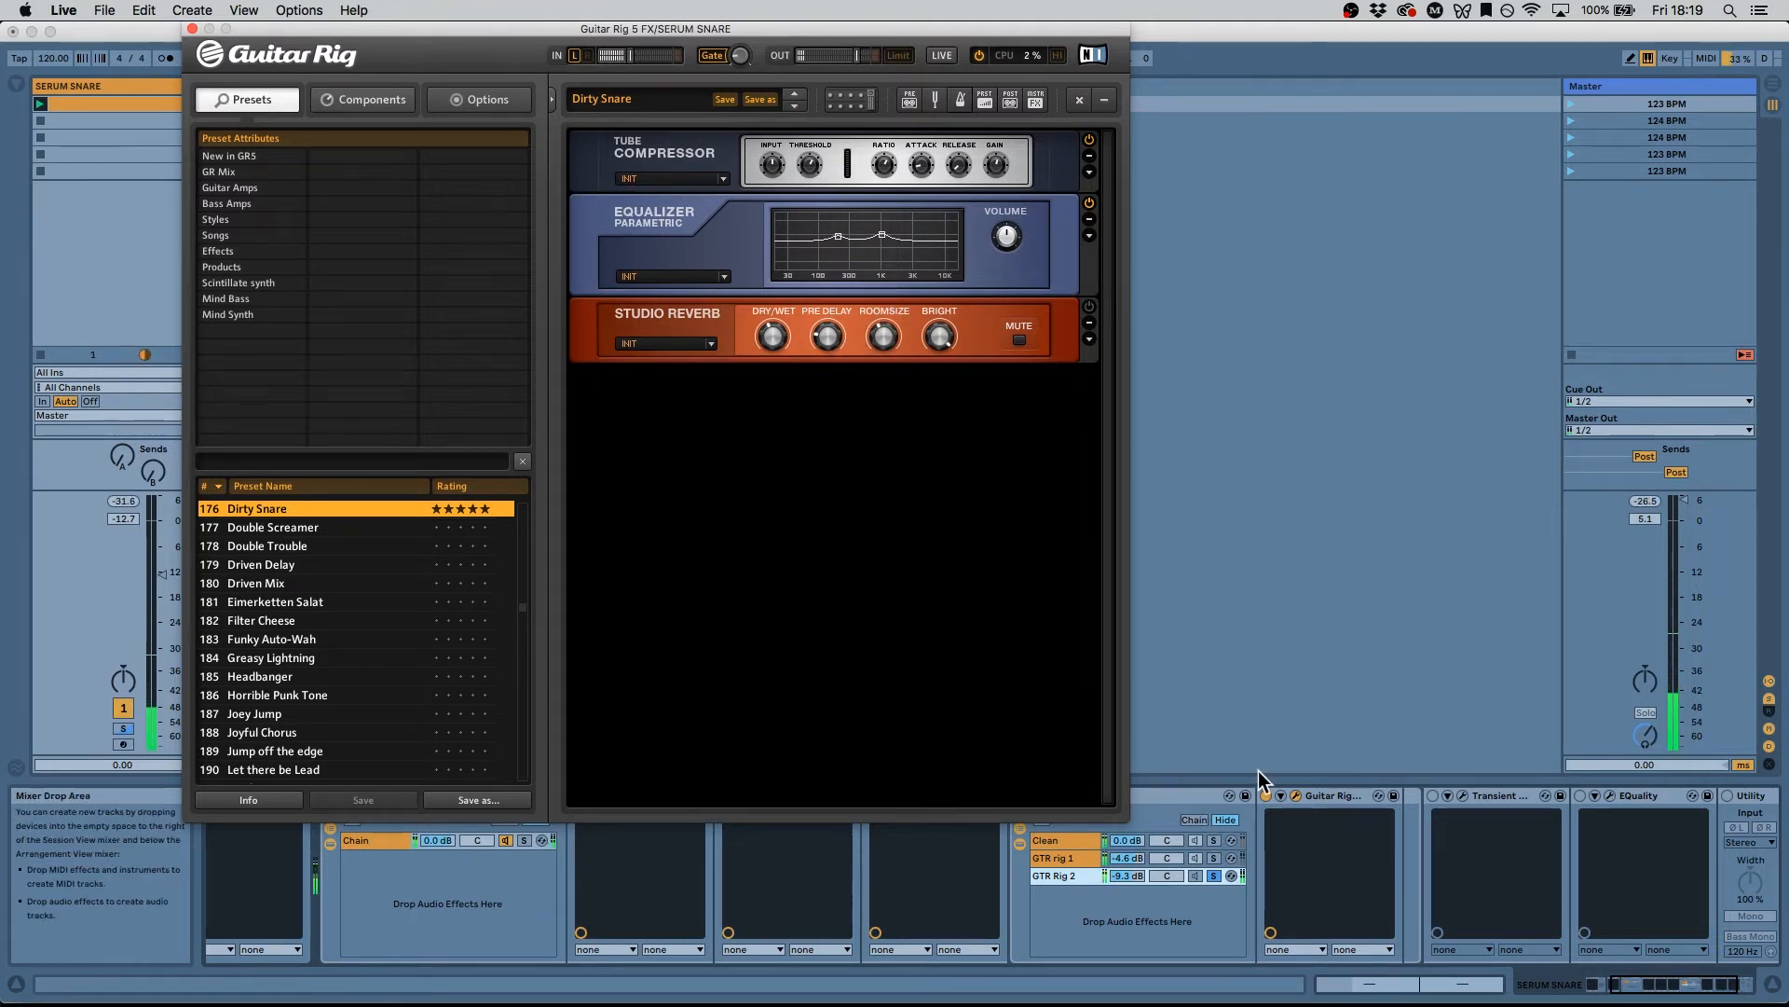
Step: Solo the Clean chain together with GTR Rig 2 and set the GTR Rig 2 chain volume to -14.6 dB
{"action": "left_click_drag", "start_coordinate": [1137, 885], "coordinate": [1204, 844]}
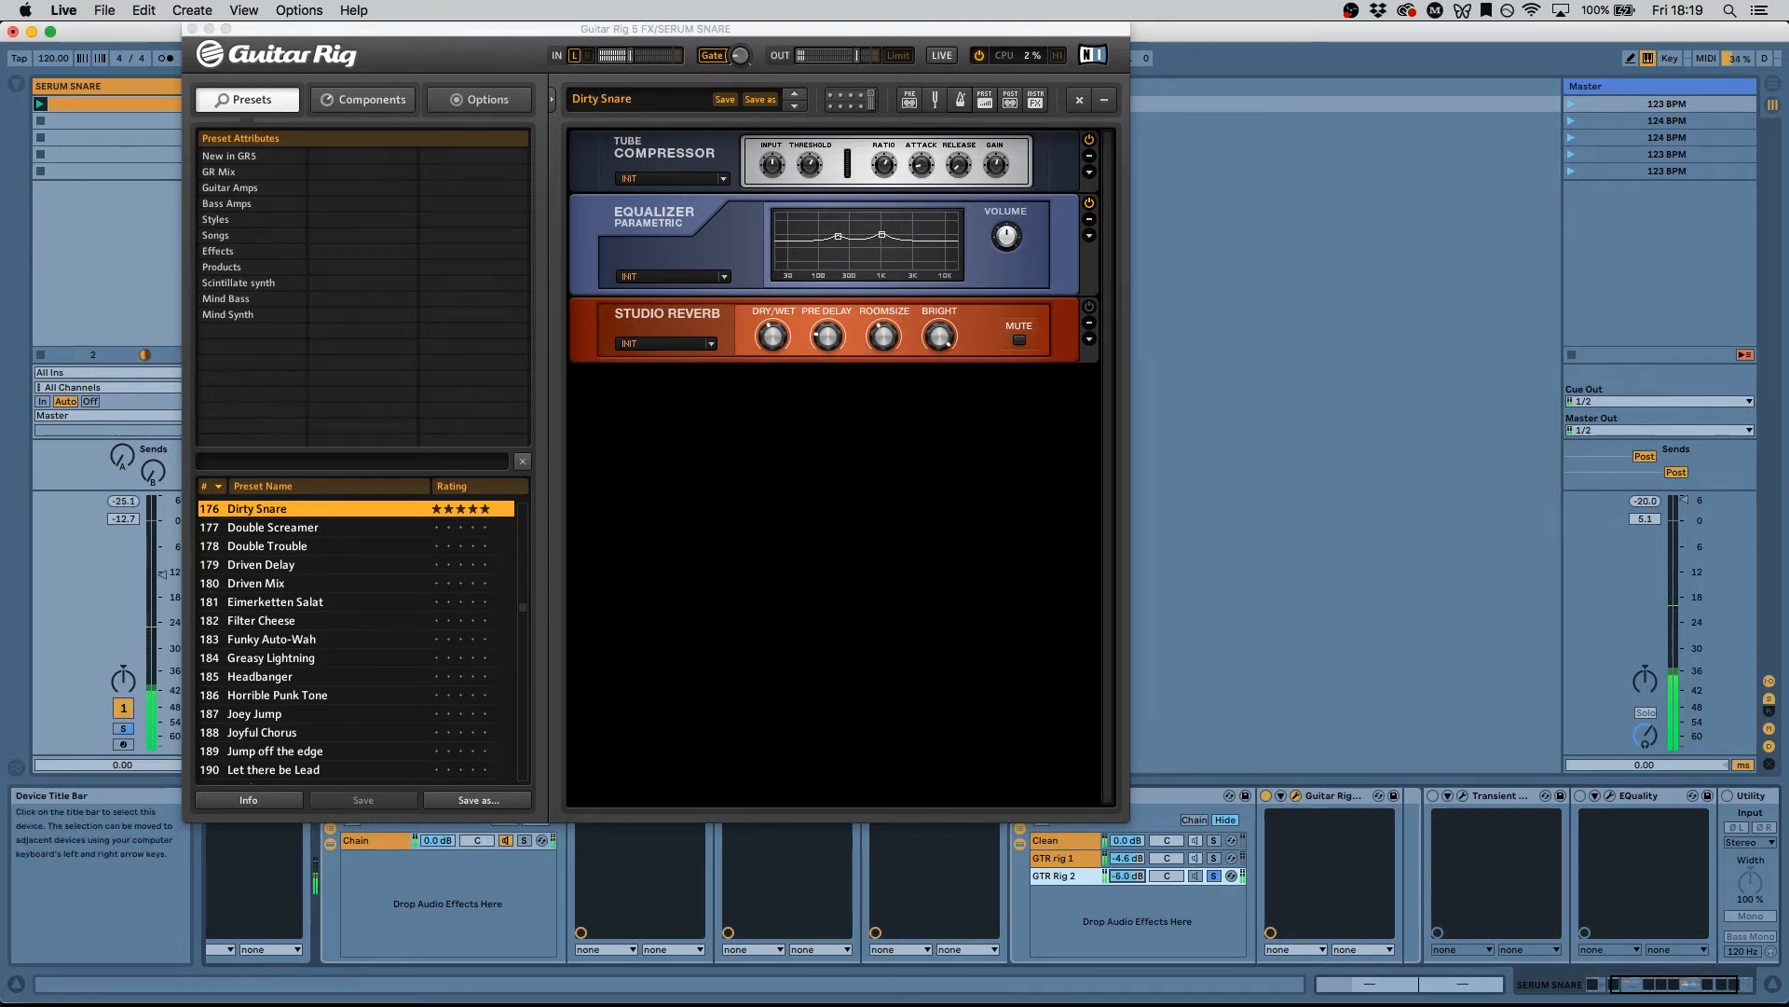
{"action": "left_click", "coordinate": [1215, 840], "text": "super"}
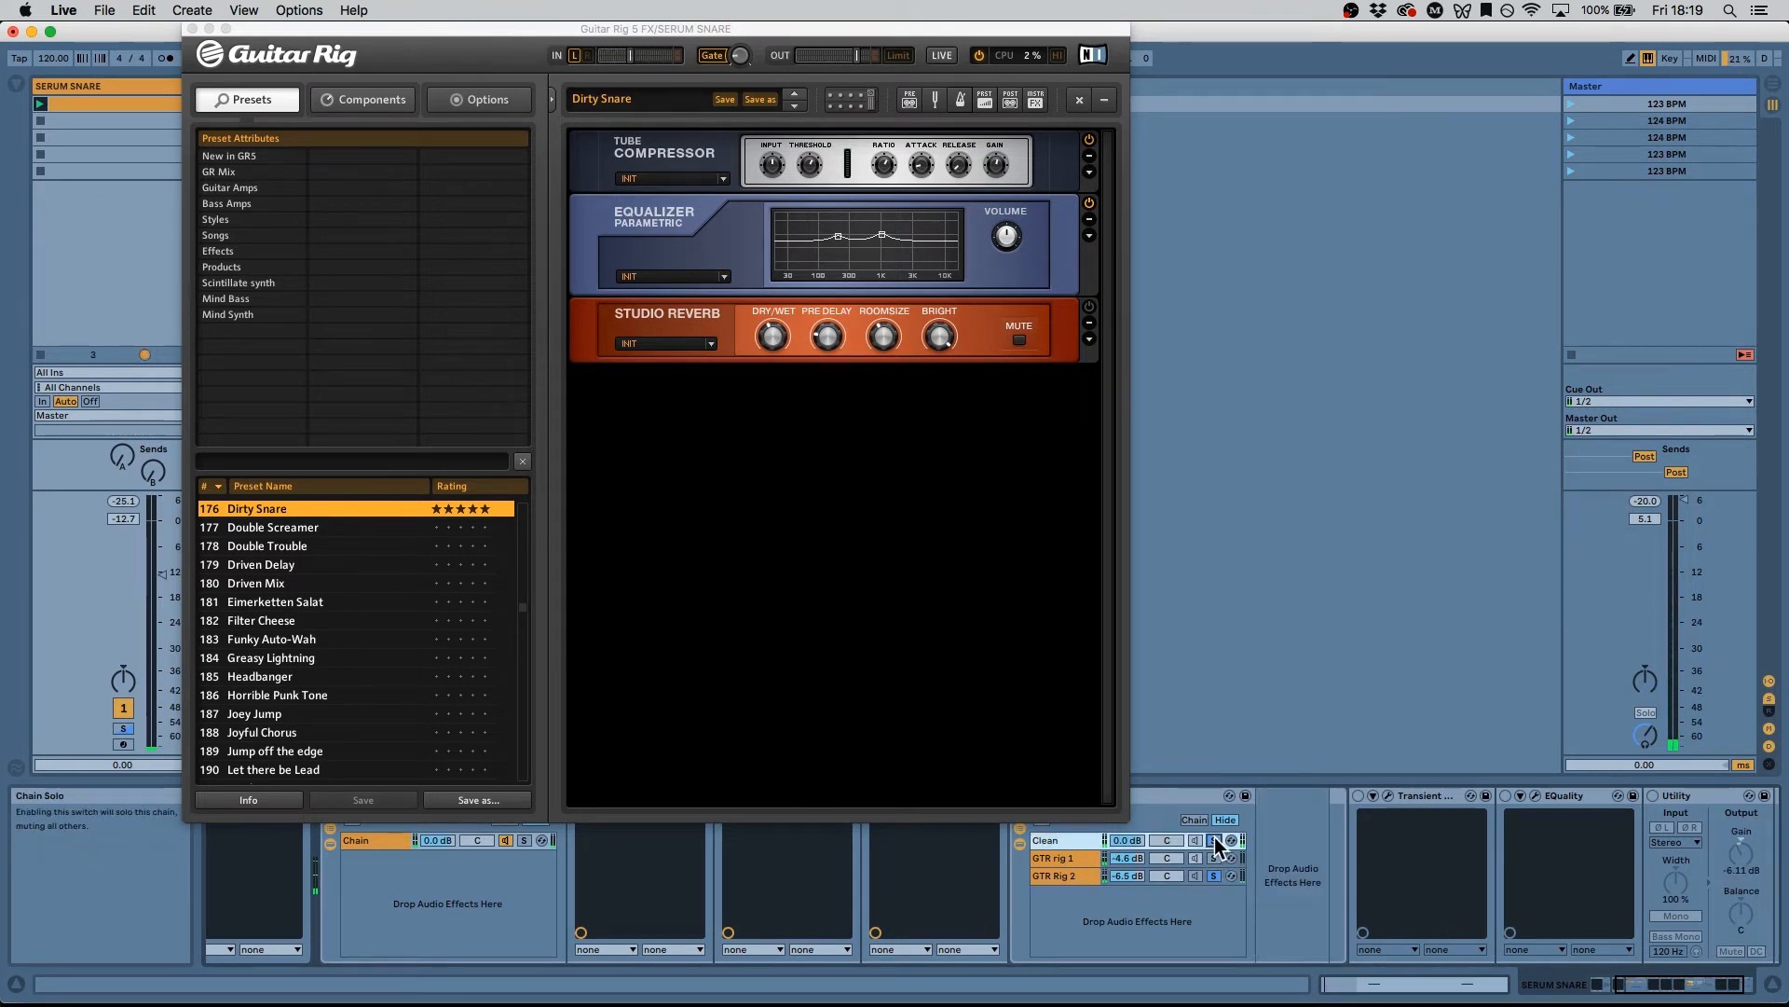
{"action": "left_click_drag", "start_coordinate": [1130, 879], "coordinate": [1131, 897]}
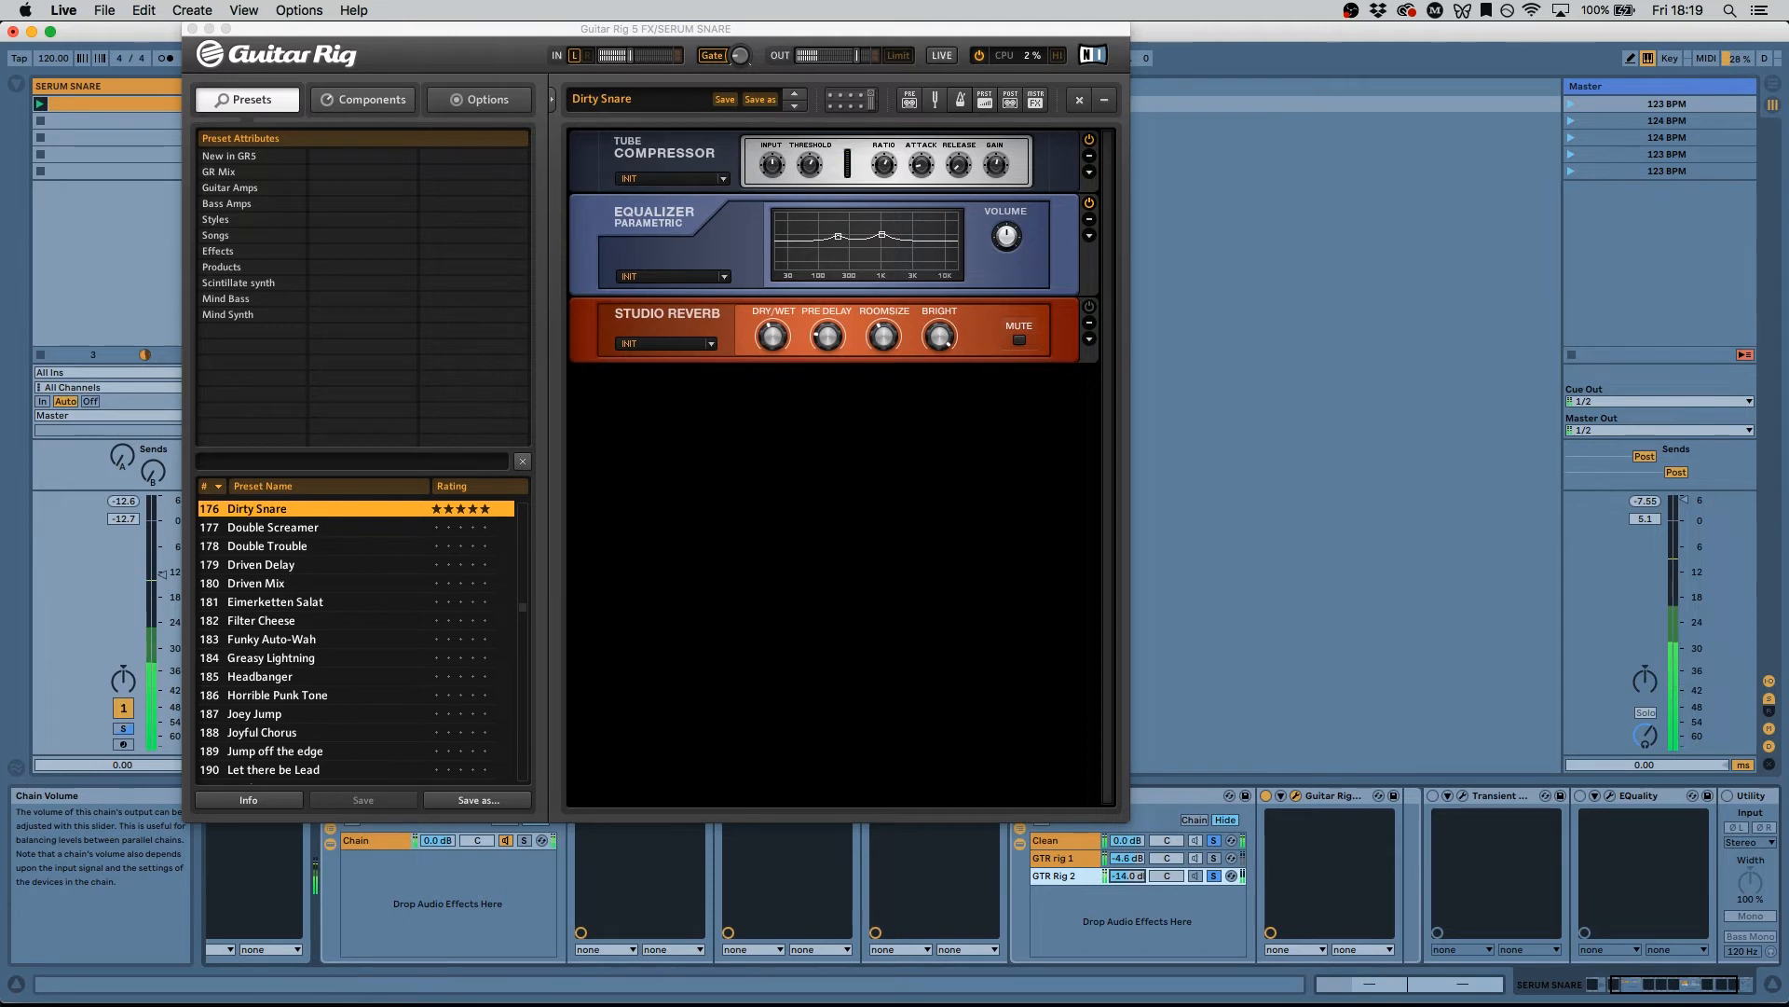
Step: Clear the chain solos so Clean, GTR rig 1 and GTR Rig 2 all play, and close the Guitar Rig window
{"action": "left_click", "coordinate": [1214, 857]}
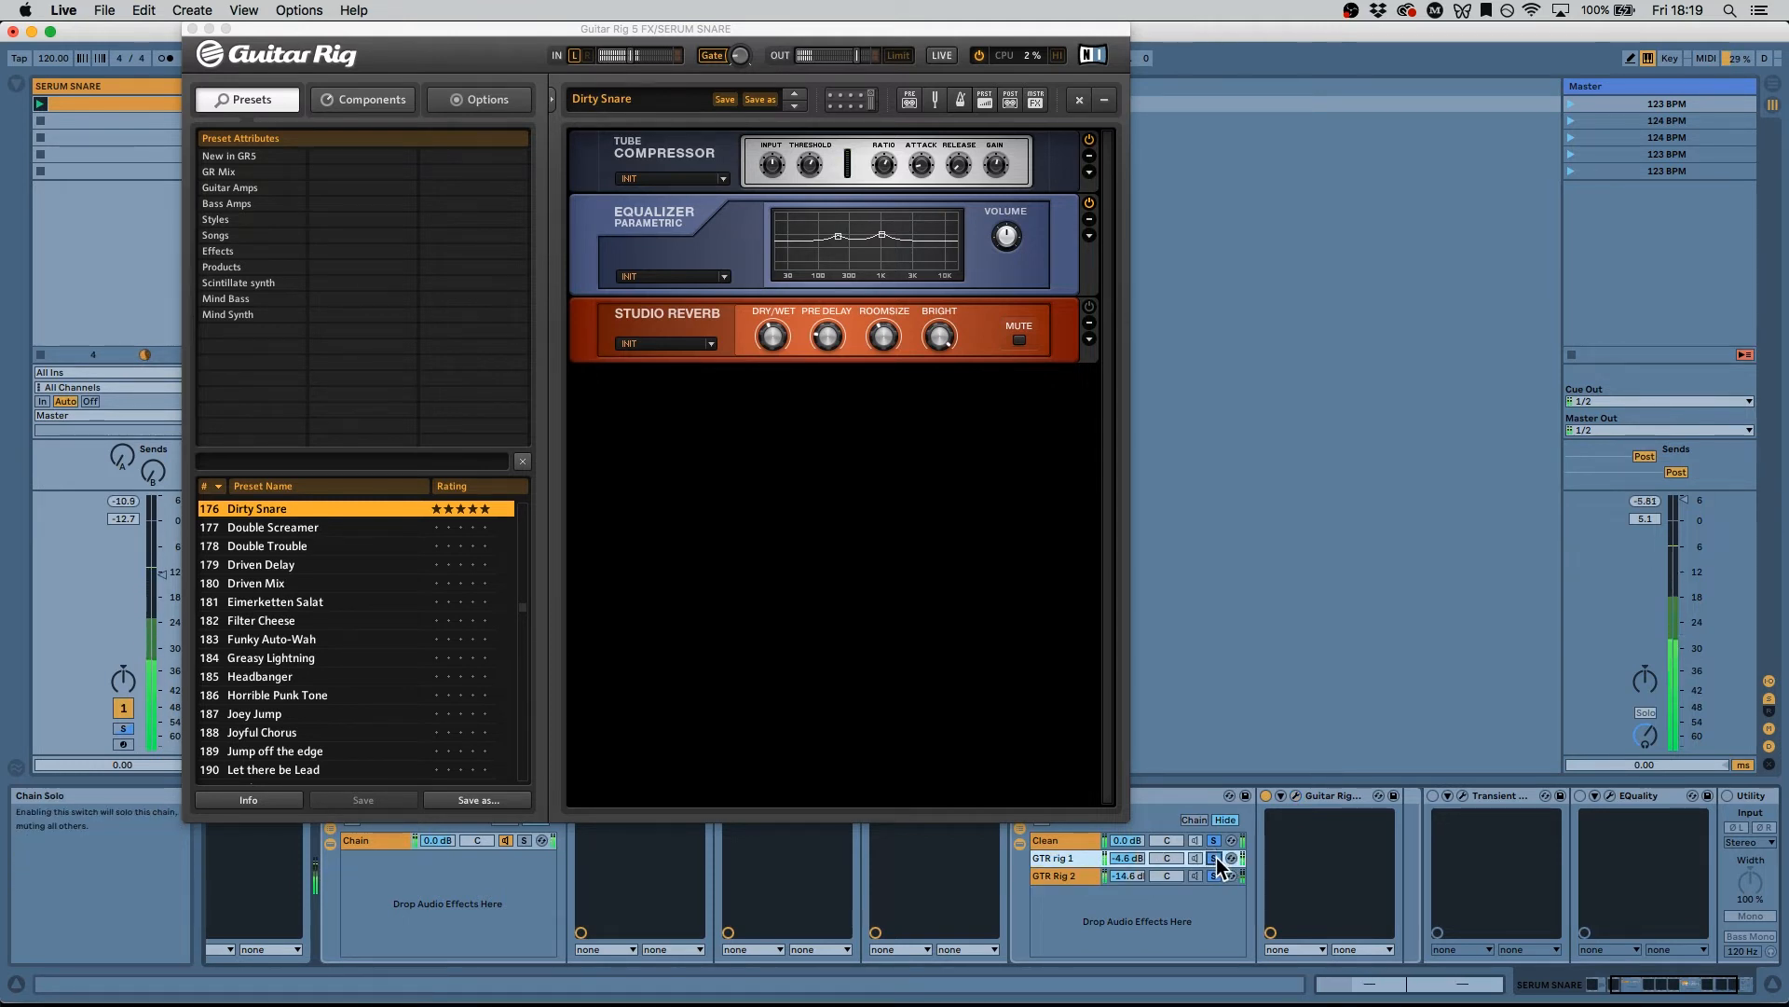
{"action": "left_click", "coordinate": [1214, 858]}
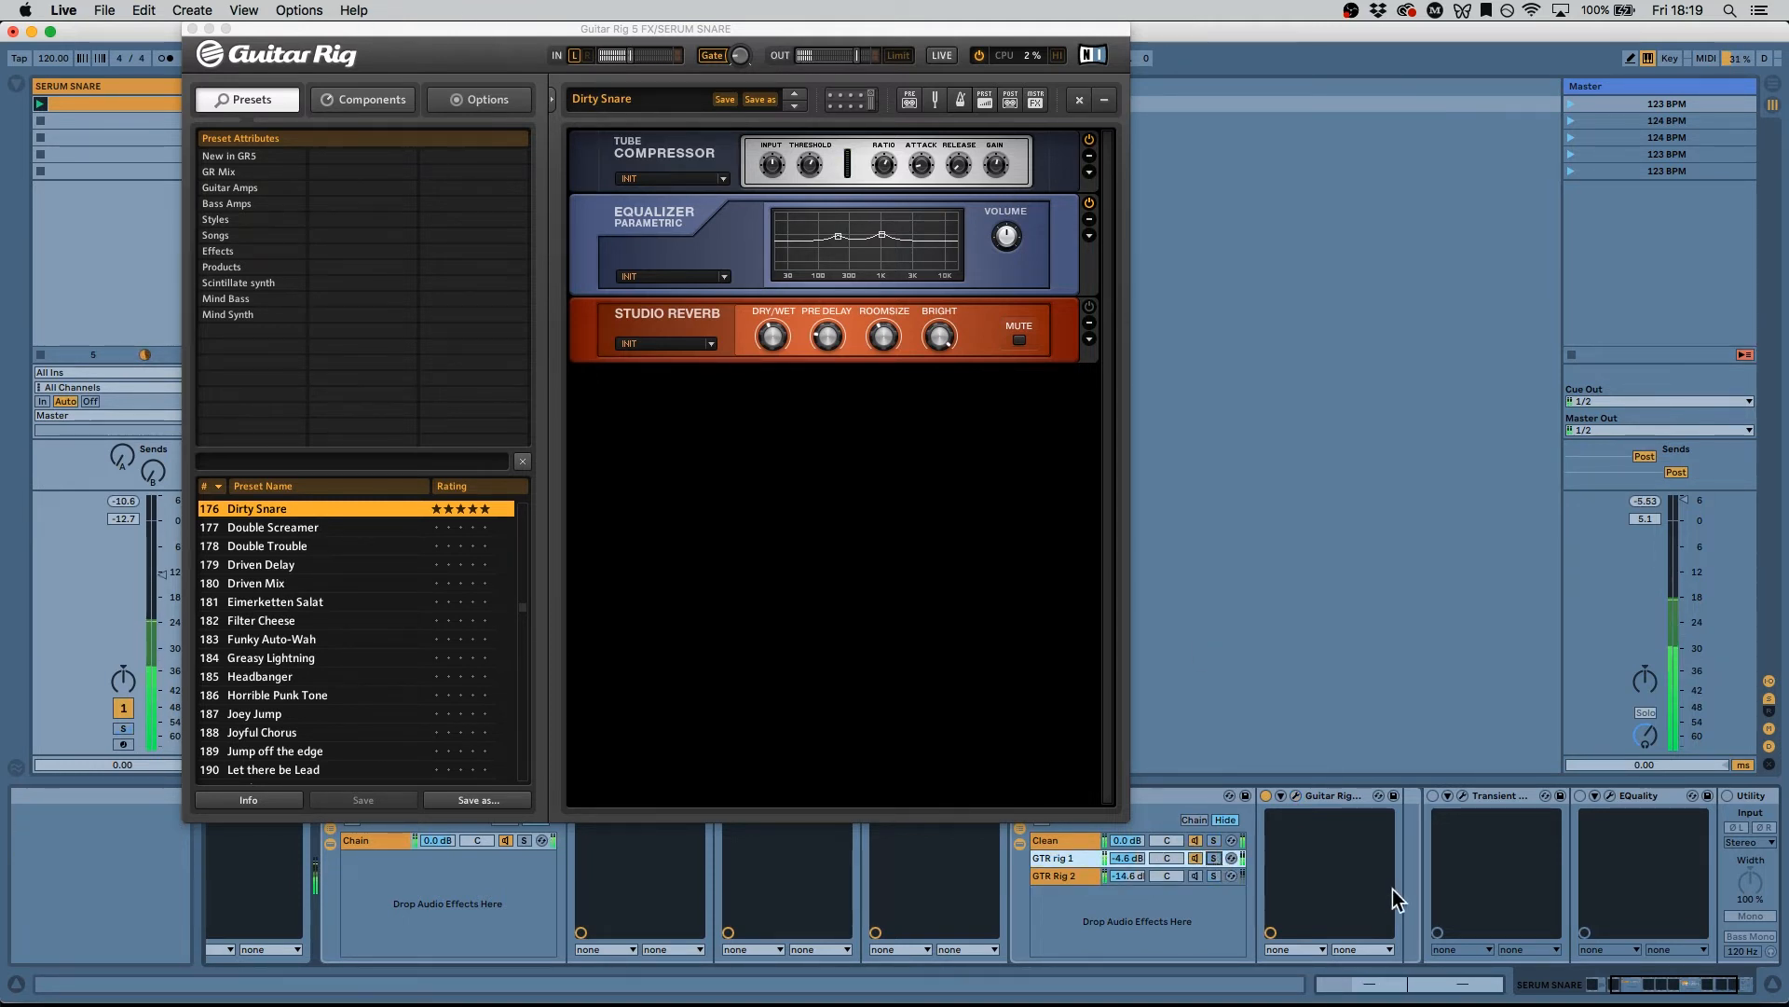
{"action": "left_click", "coordinate": [1193, 875]}
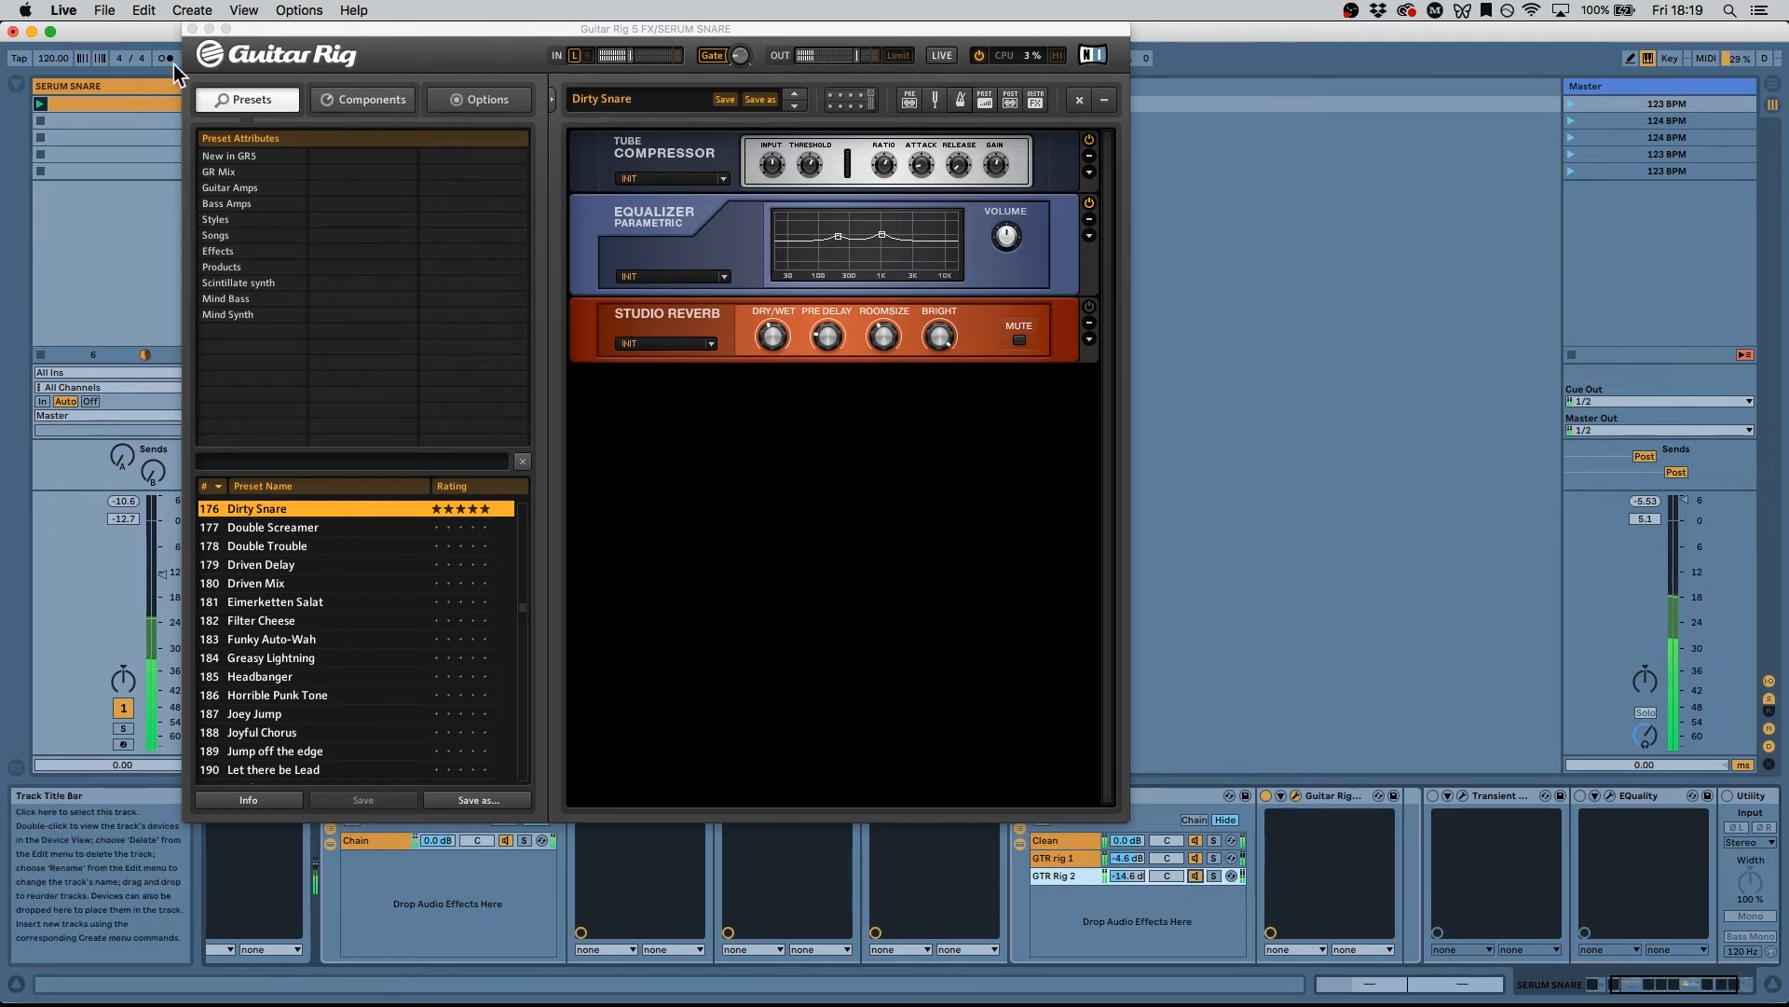
{"action": "left_click", "coordinate": [194, 30]}
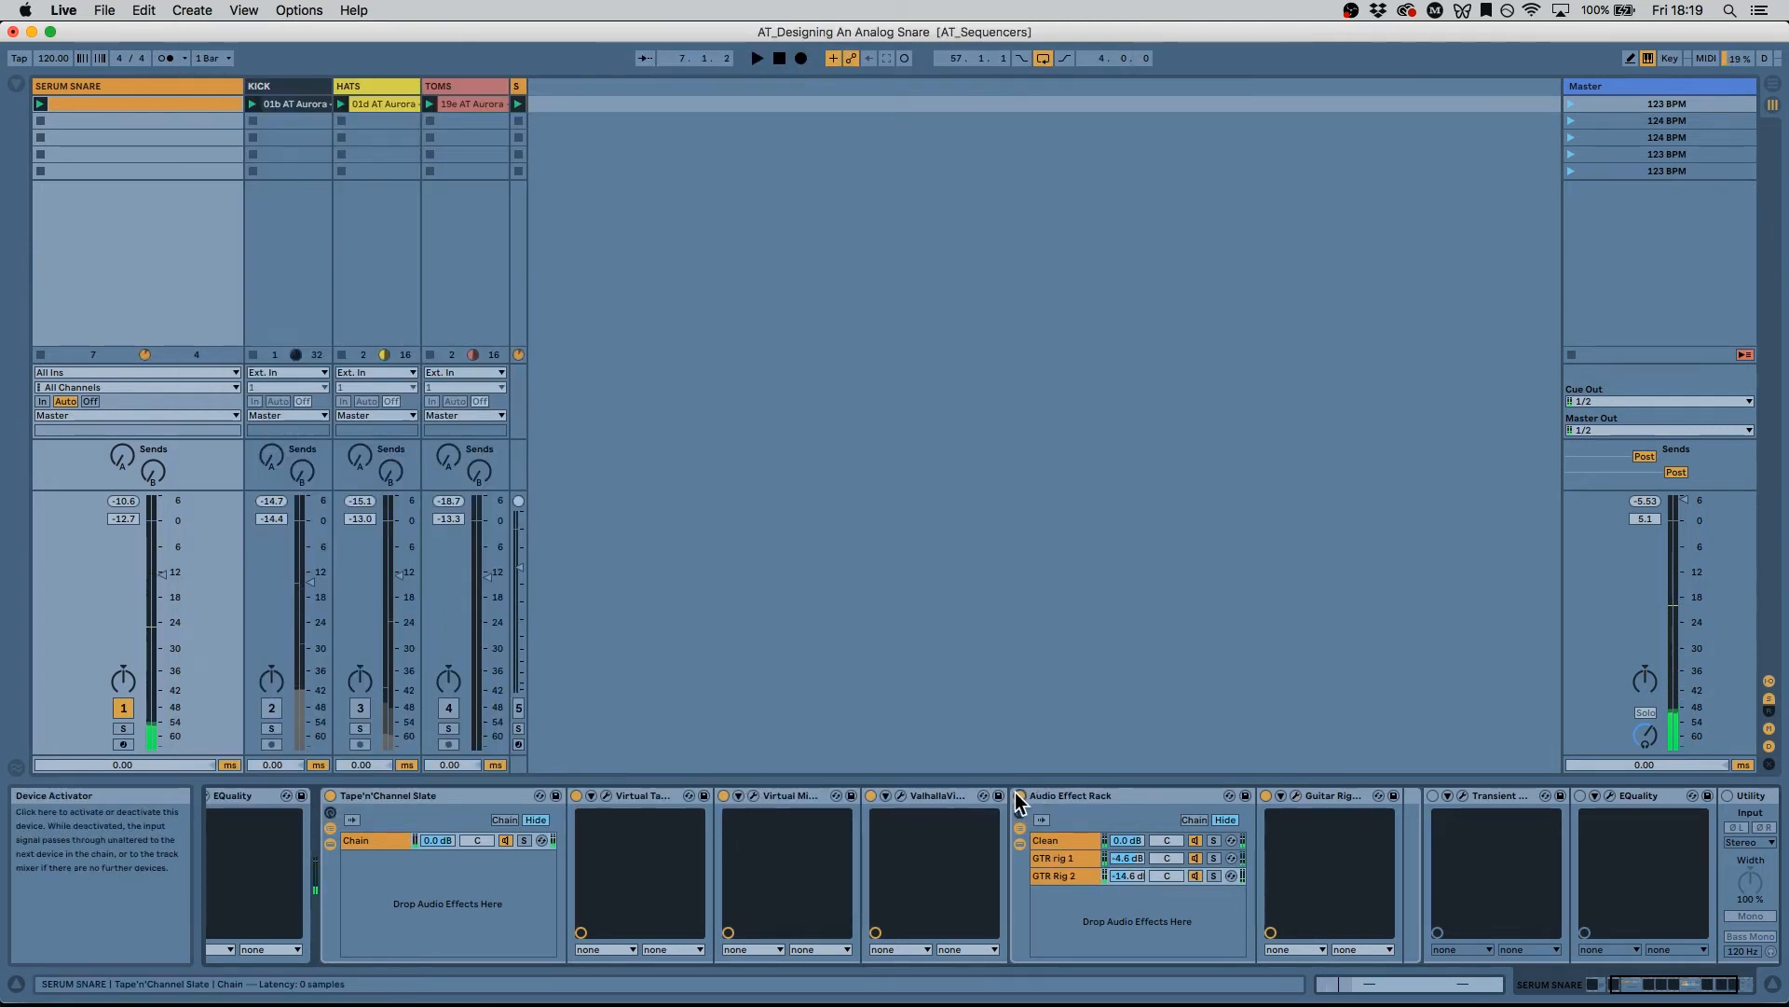
Step: Compare the Audio Effect Rack bypassed and enabled, and lower GTR rig 1 to -7.0 dB and GTR Rig 2 to -18.4 dB
{"action": "key", "text": "space"}
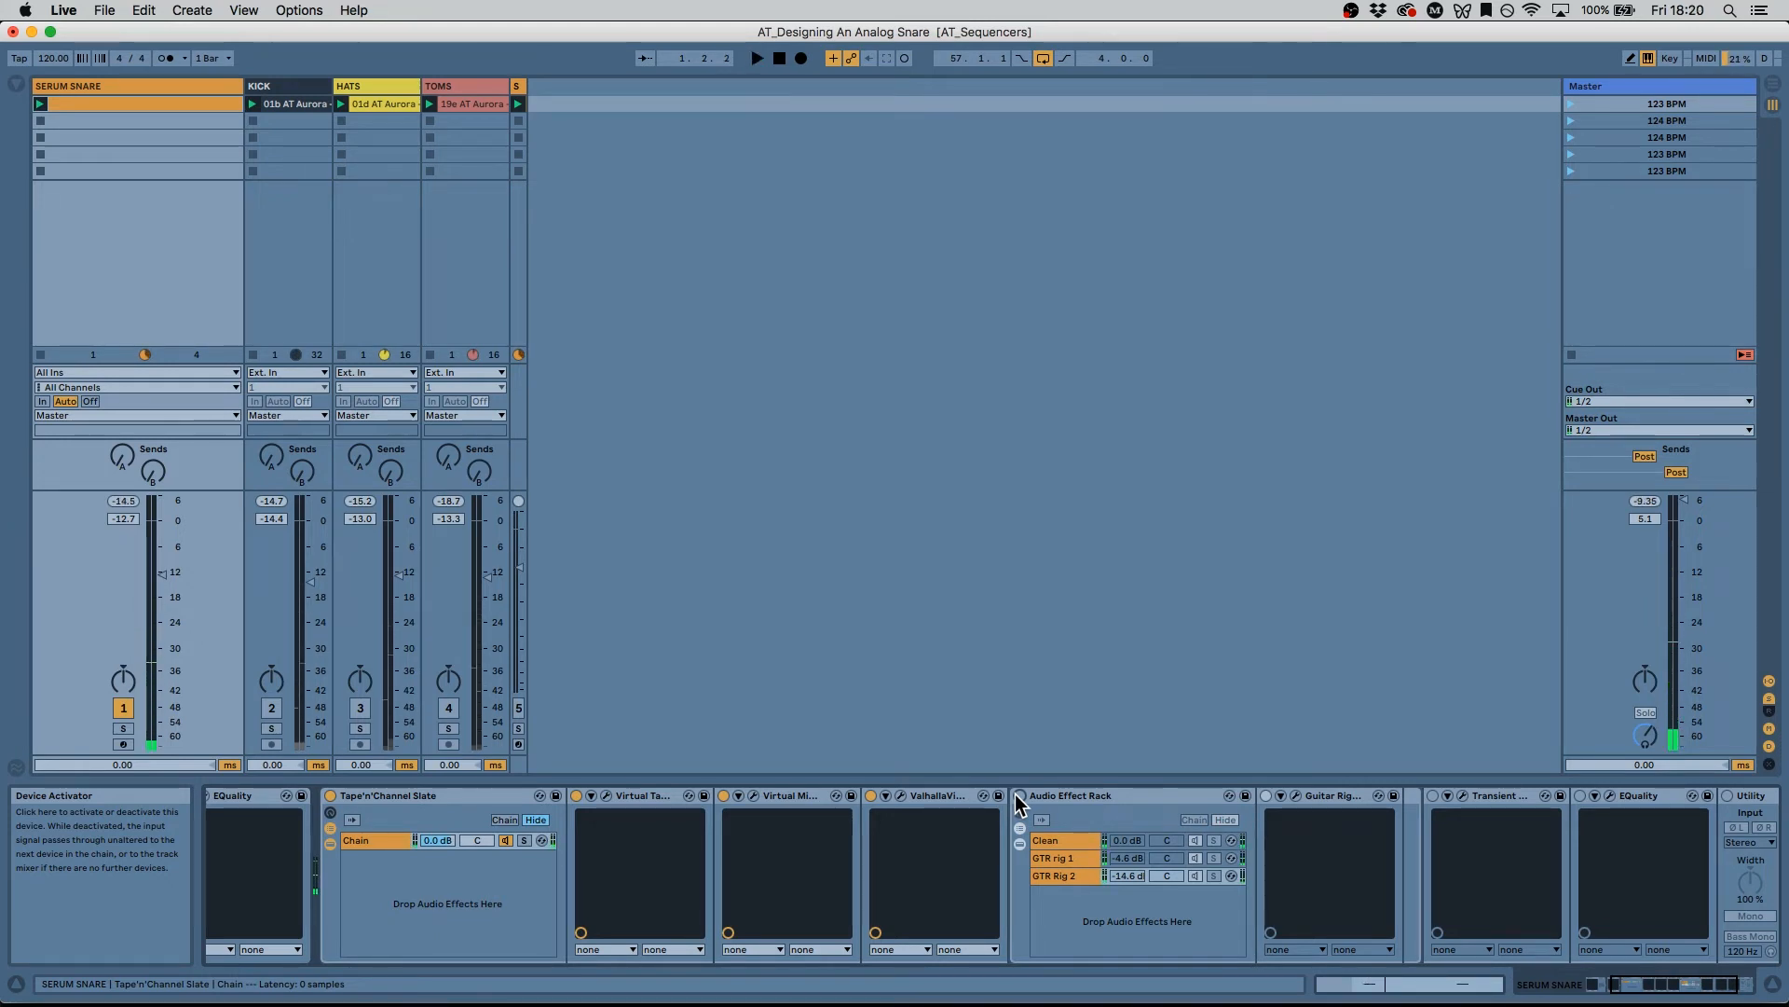
{"action": "key", "text": "space"}
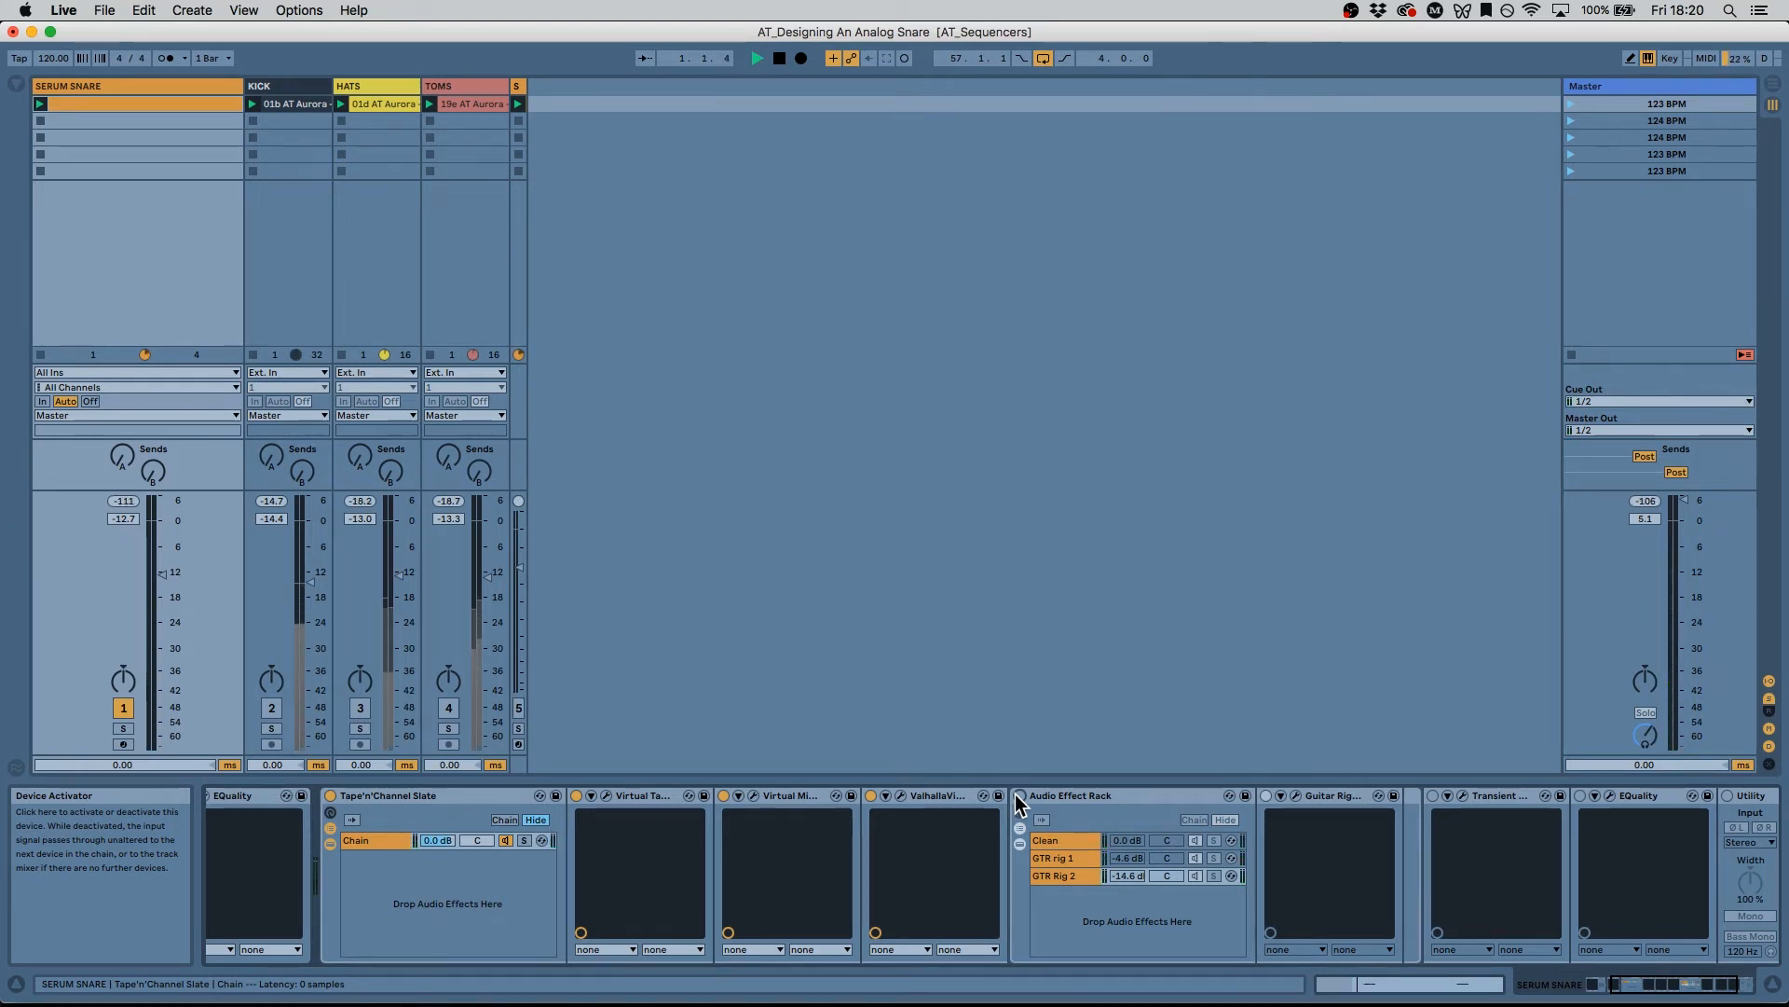
{"action": "left_click", "coordinate": [1019, 797]}
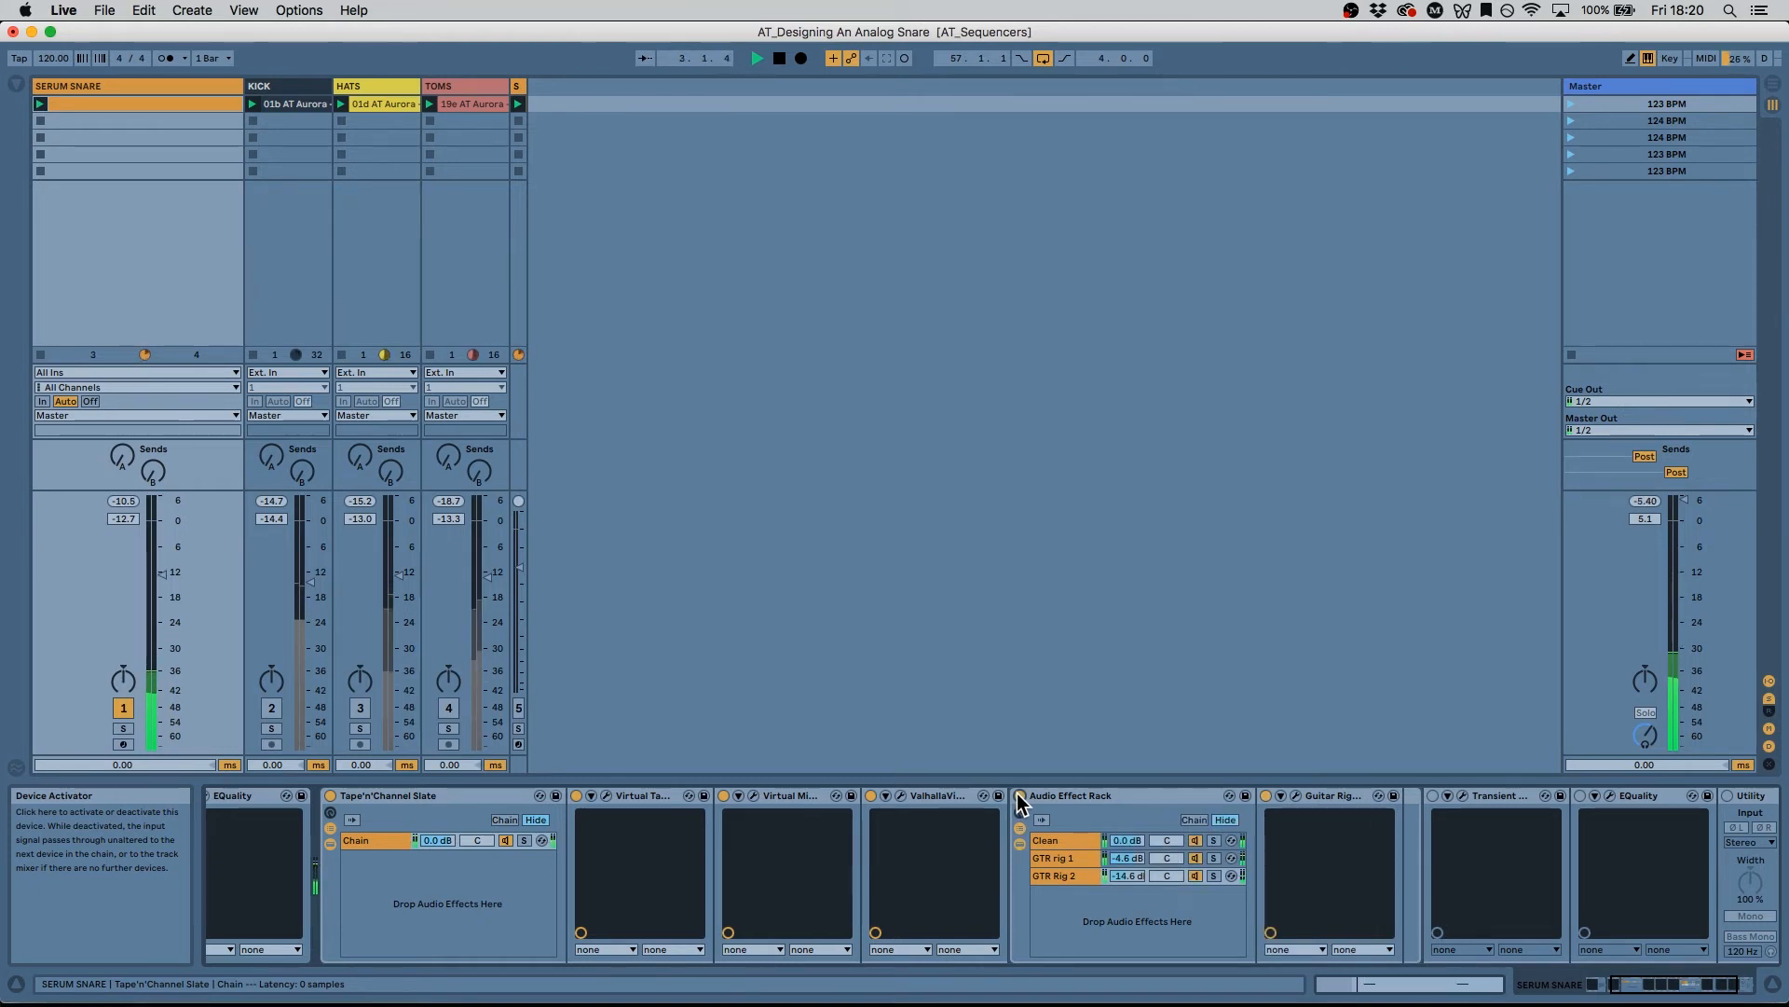
{"action": "mouse_move", "coordinate": [1127, 876]}
{"action": "left_mouse_down"}
{"action": "mouse_move", "coordinate": [1127, 895]}
{"action": "mouse_move", "coordinate": [1134, 863]}
{"action": "mouse_move", "coordinate": [1133, 879]}
{"action": "left_mouse_up"}
{"action": "key", "text": "space"}
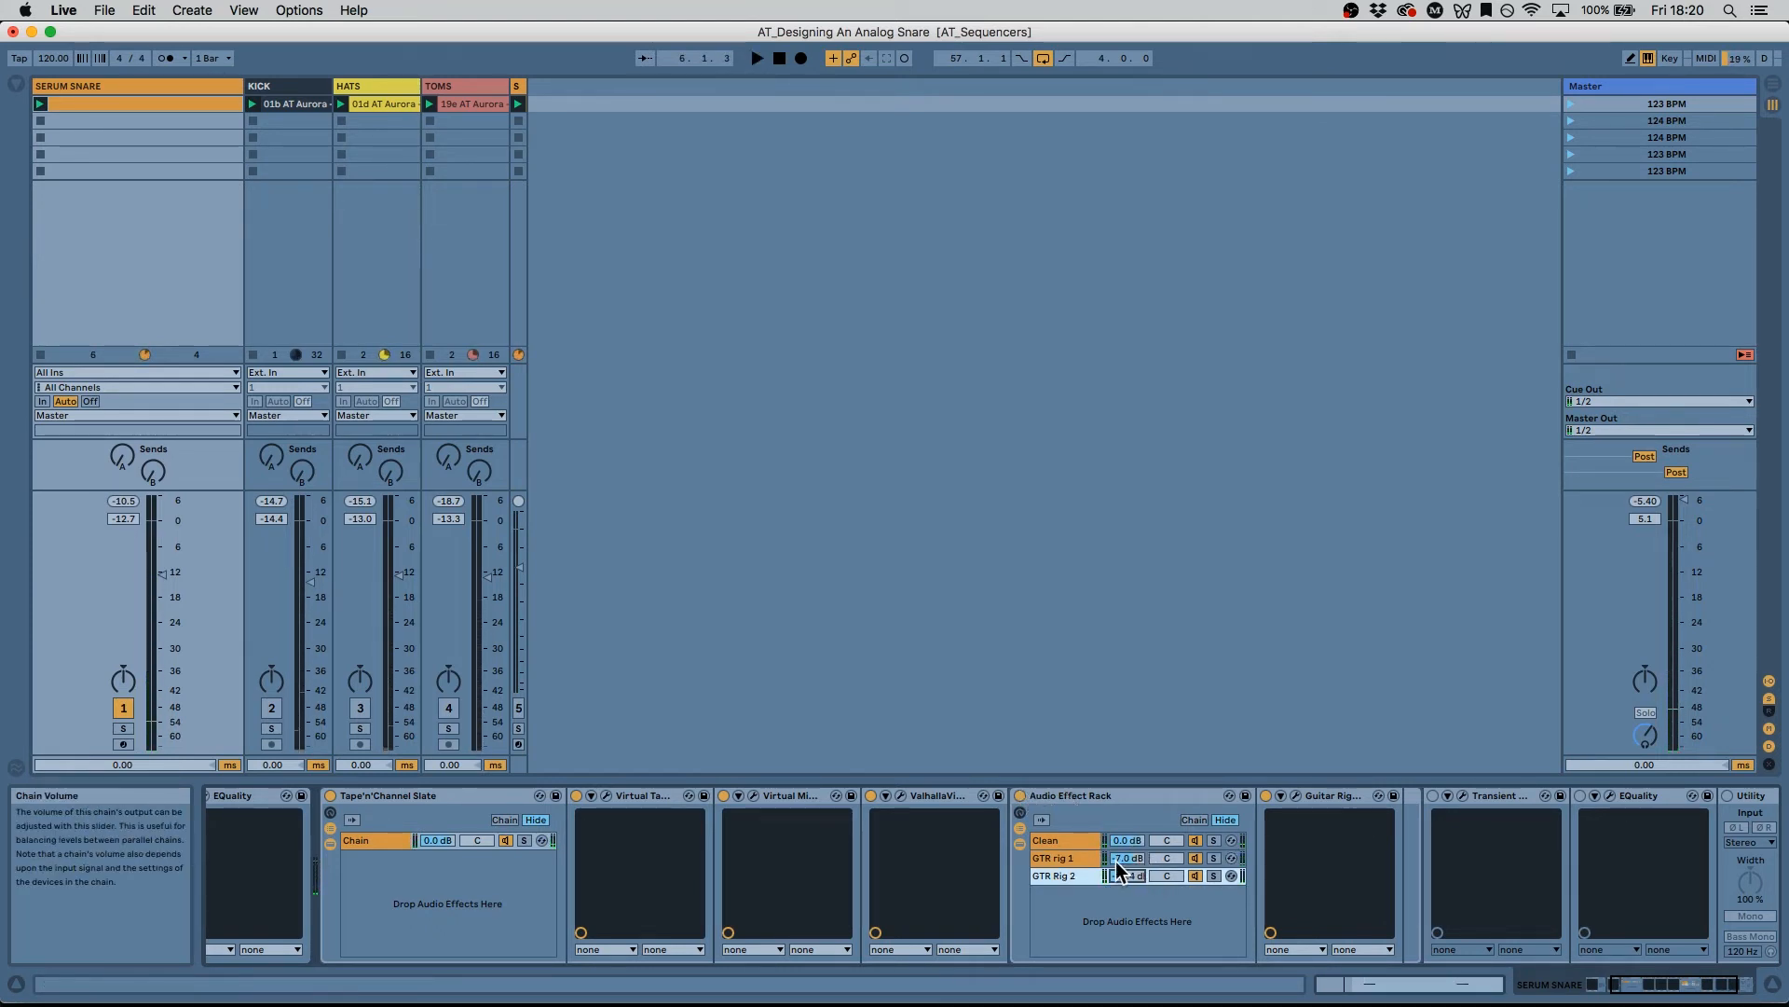
Step: Open the Transient Master plug-in after the Audio Effect Rack and enable it
{"action": "left_click", "coordinate": [1086, 794]}
{"action": "key", "text": "Right"}
{"action": "key", "text": "Right"}
{"action": "key", "text": "Right"}
{"action": "key", "text": "Right"}
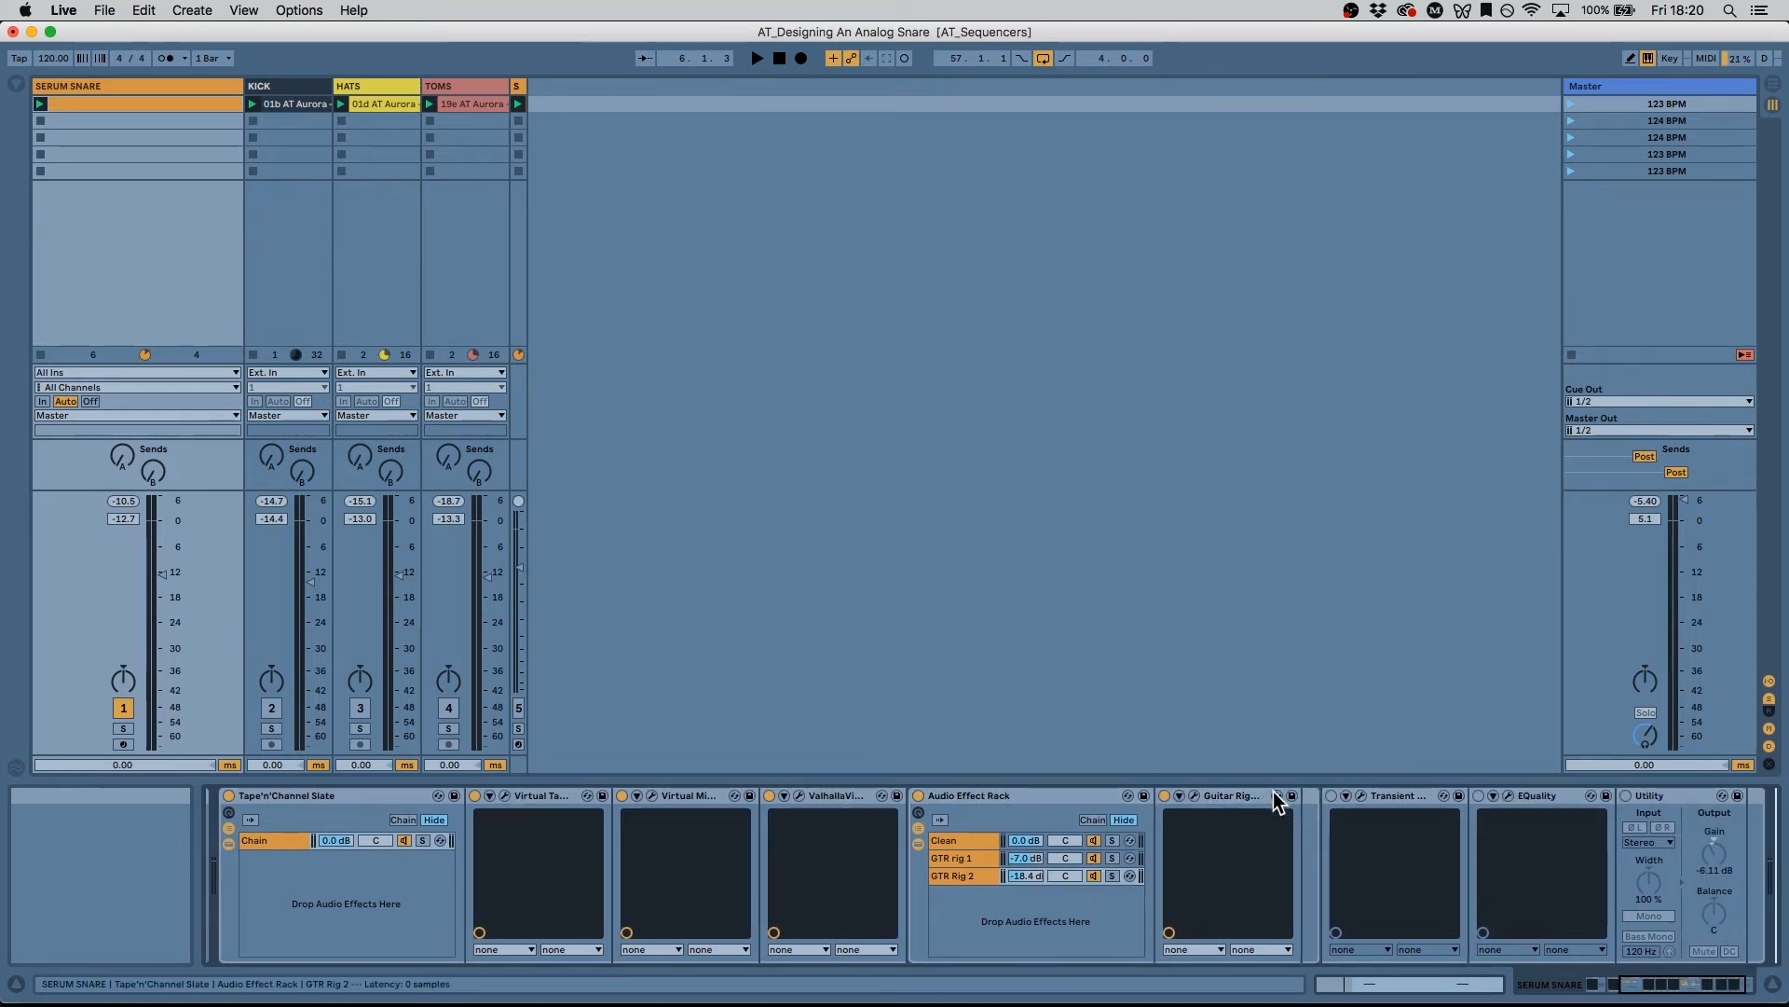
{"action": "left_click", "coordinate": [1361, 795]}
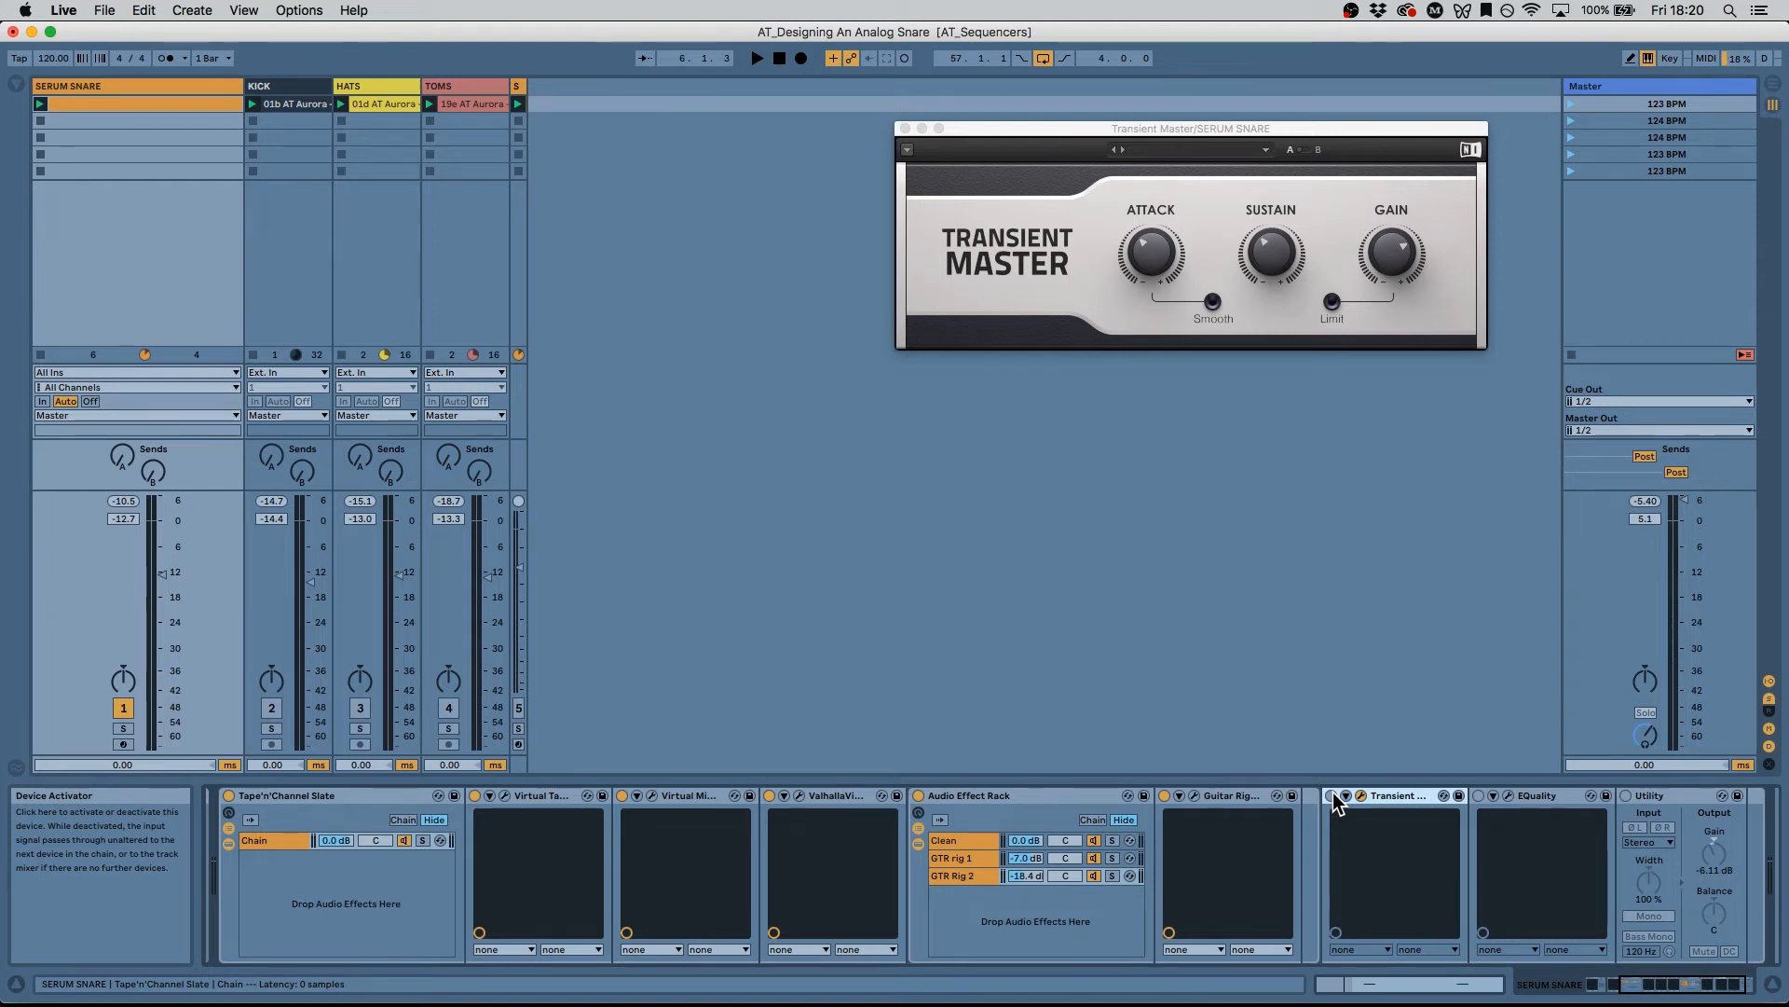
{"action": "left_click", "coordinate": [1332, 795]}
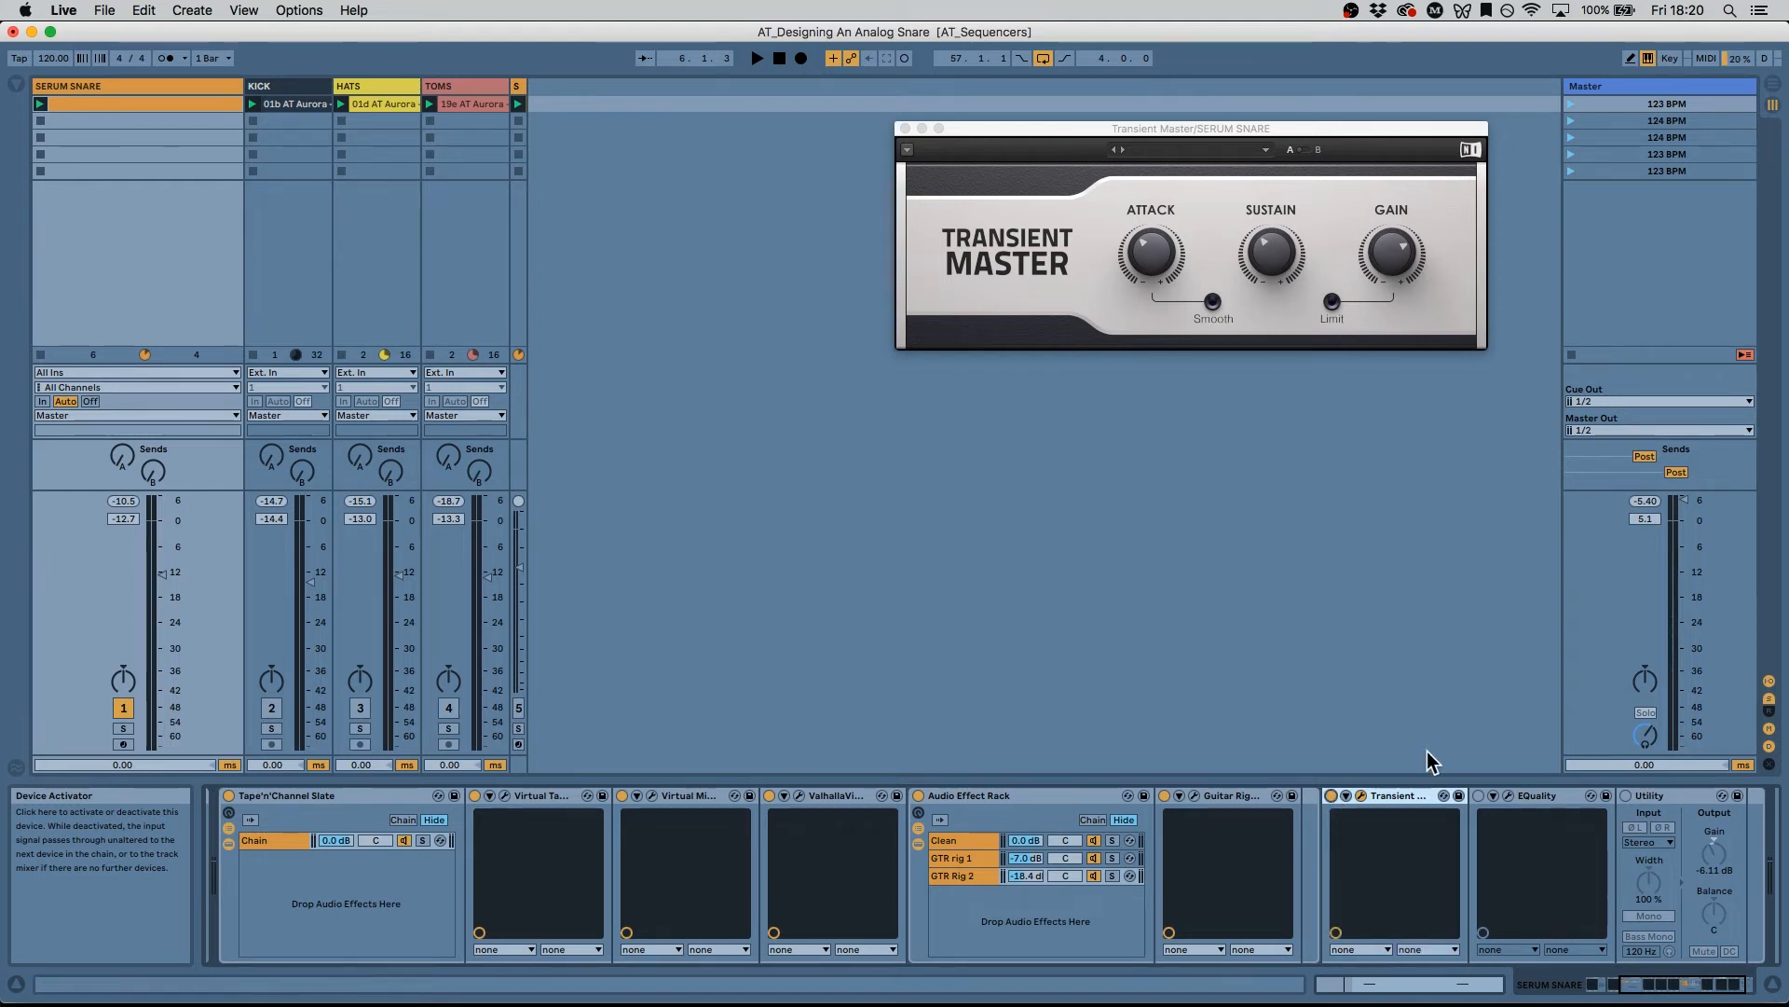
Step: Try changing Transient Master's Sustain to 11 % while starting and stopping playback
{"action": "key", "text": "space"}
{"action": "mouse_move", "coordinate": [1266, 277]}
{"action": "left_mouse_down"}
{"action": "mouse_move", "coordinate": [1266, 355]}
{"action": "mouse_move", "coordinate": [1270, 240]}
{"action": "mouse_move", "coordinate": [1268, 296]}
{"action": "left_mouse_up"}
{"action": "key", "text": "space"}
{"action": "key", "text": "space"}
{"action": "key", "text": "space"}
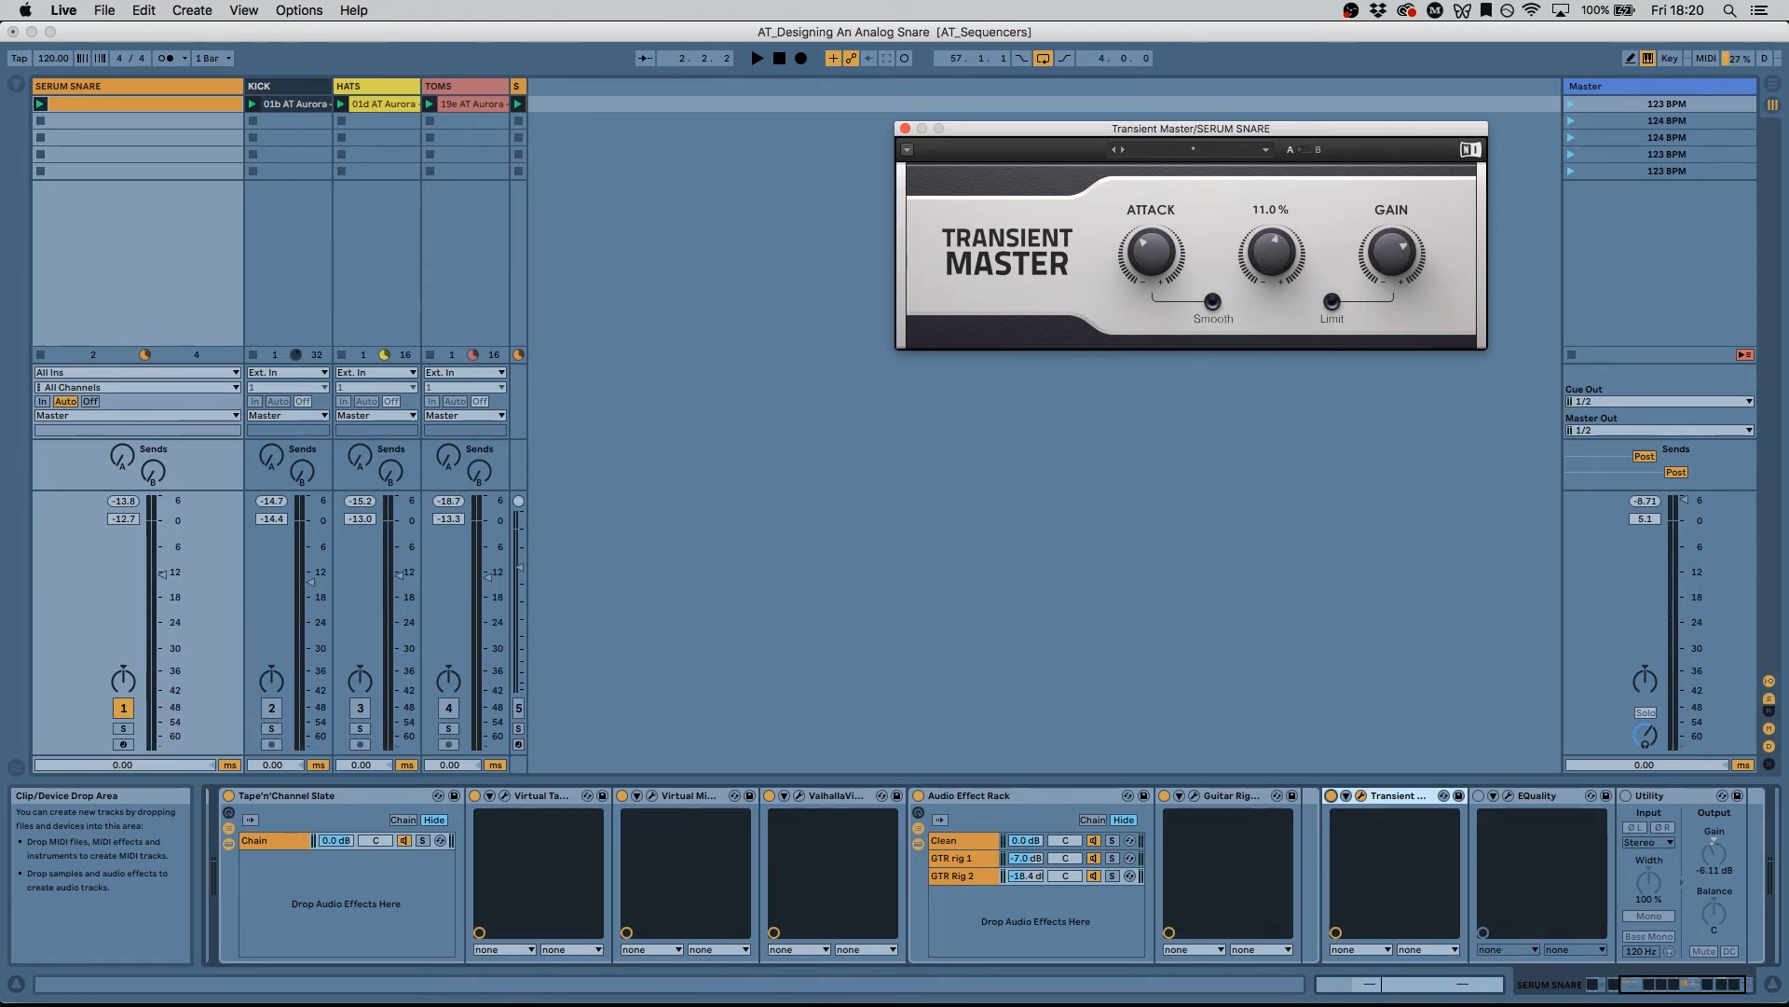
Step: Audition Transient Master's Attack during playback, keep it around -35 %, and readjust the Sustain
{"action": "left_click_drag", "start_coordinate": [1139, 250], "coordinate": [1150, 300]}
{"action": "key", "text": "space"}
{"action": "key", "text": "space"}
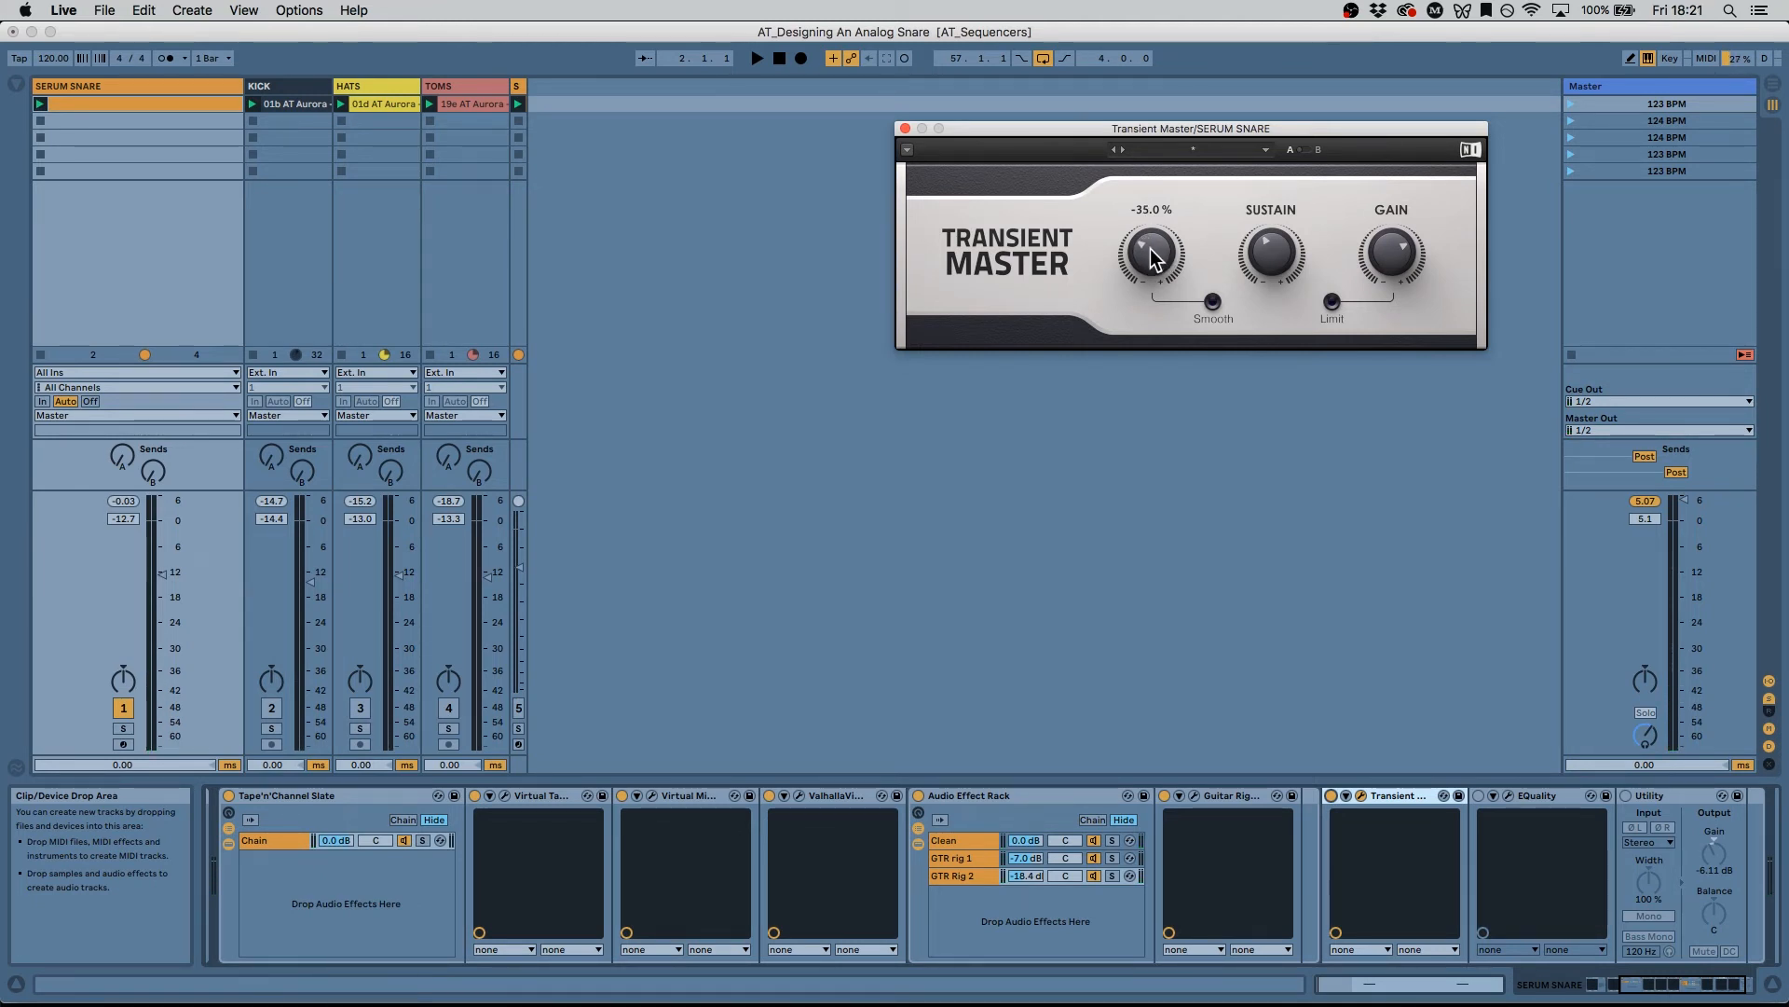
{"action": "key", "text": "space"}
{"action": "mouse_move", "coordinate": [1153, 259]}
{"action": "left_mouse_down"}
{"action": "mouse_move", "coordinate": [1153, 284]}
{"action": "mouse_move", "coordinate": [1153, 255]}
{"action": "left_mouse_up"}
{"action": "left_click_drag", "start_coordinate": [1272, 259], "coordinate": [1268, 299]}
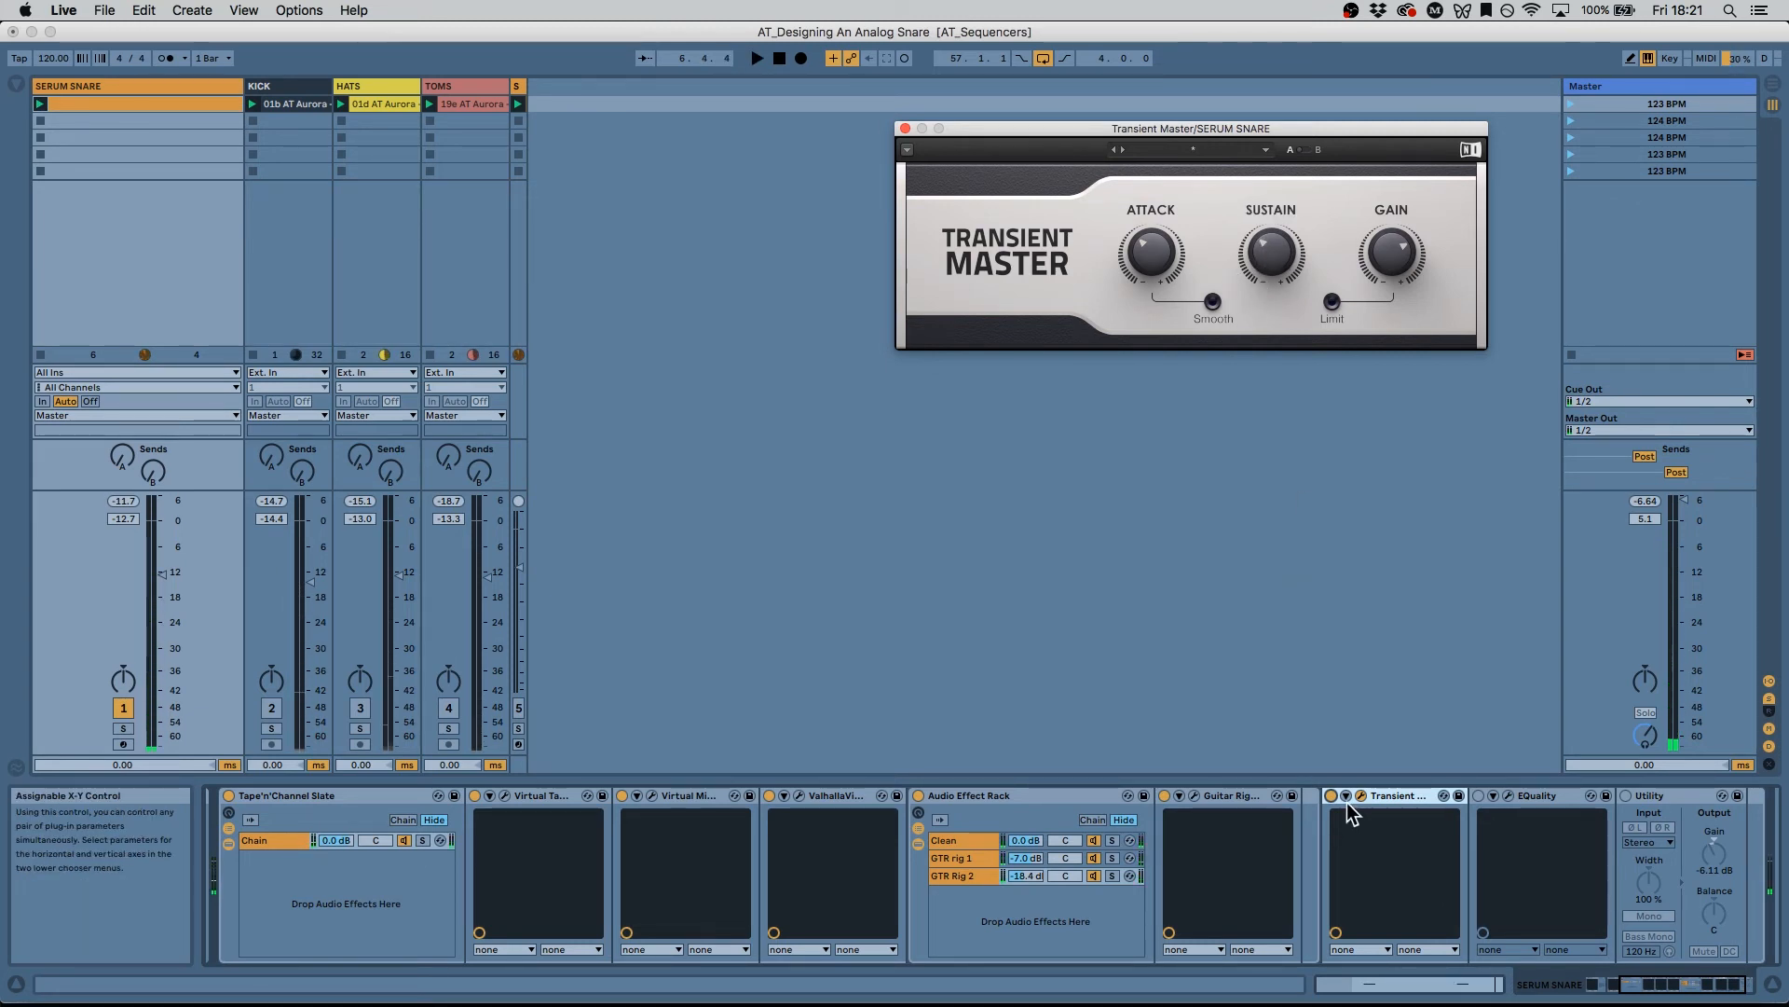
Step: Enable and open the EQuality plug-in after Transient Master, and close the Transient Master window
{"action": "left_click", "coordinate": [1478, 795]}
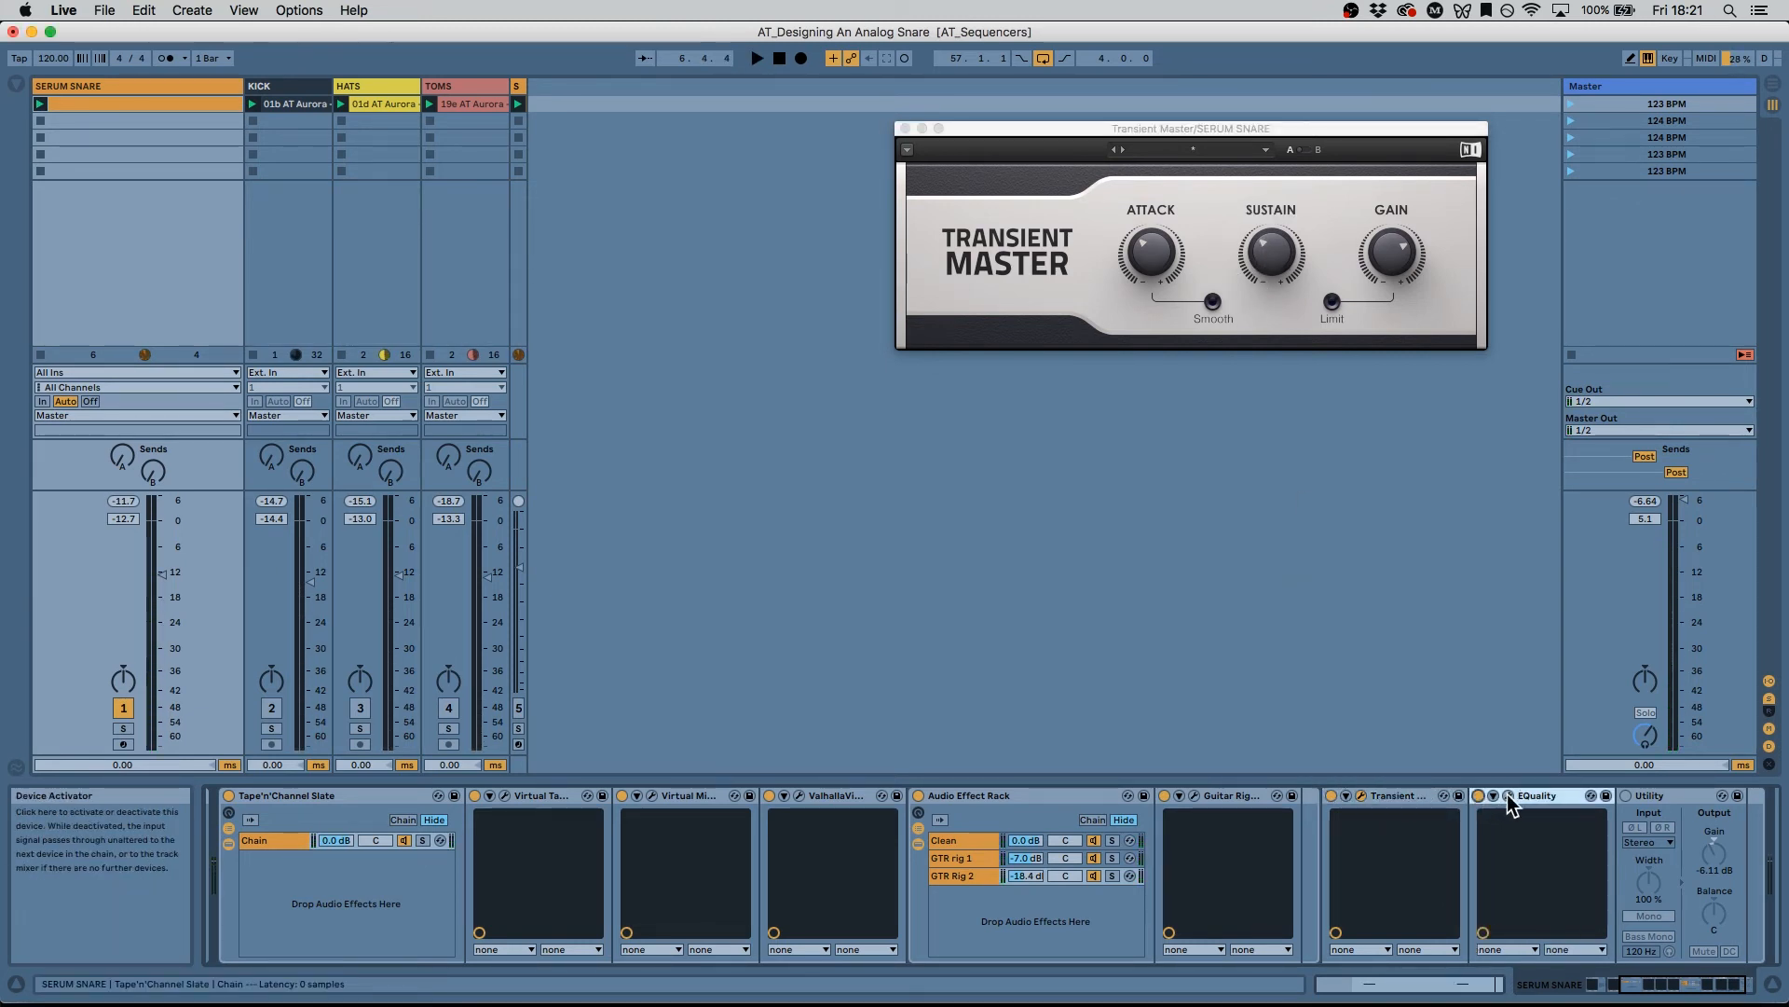
{"action": "left_click", "coordinate": [1508, 796]}
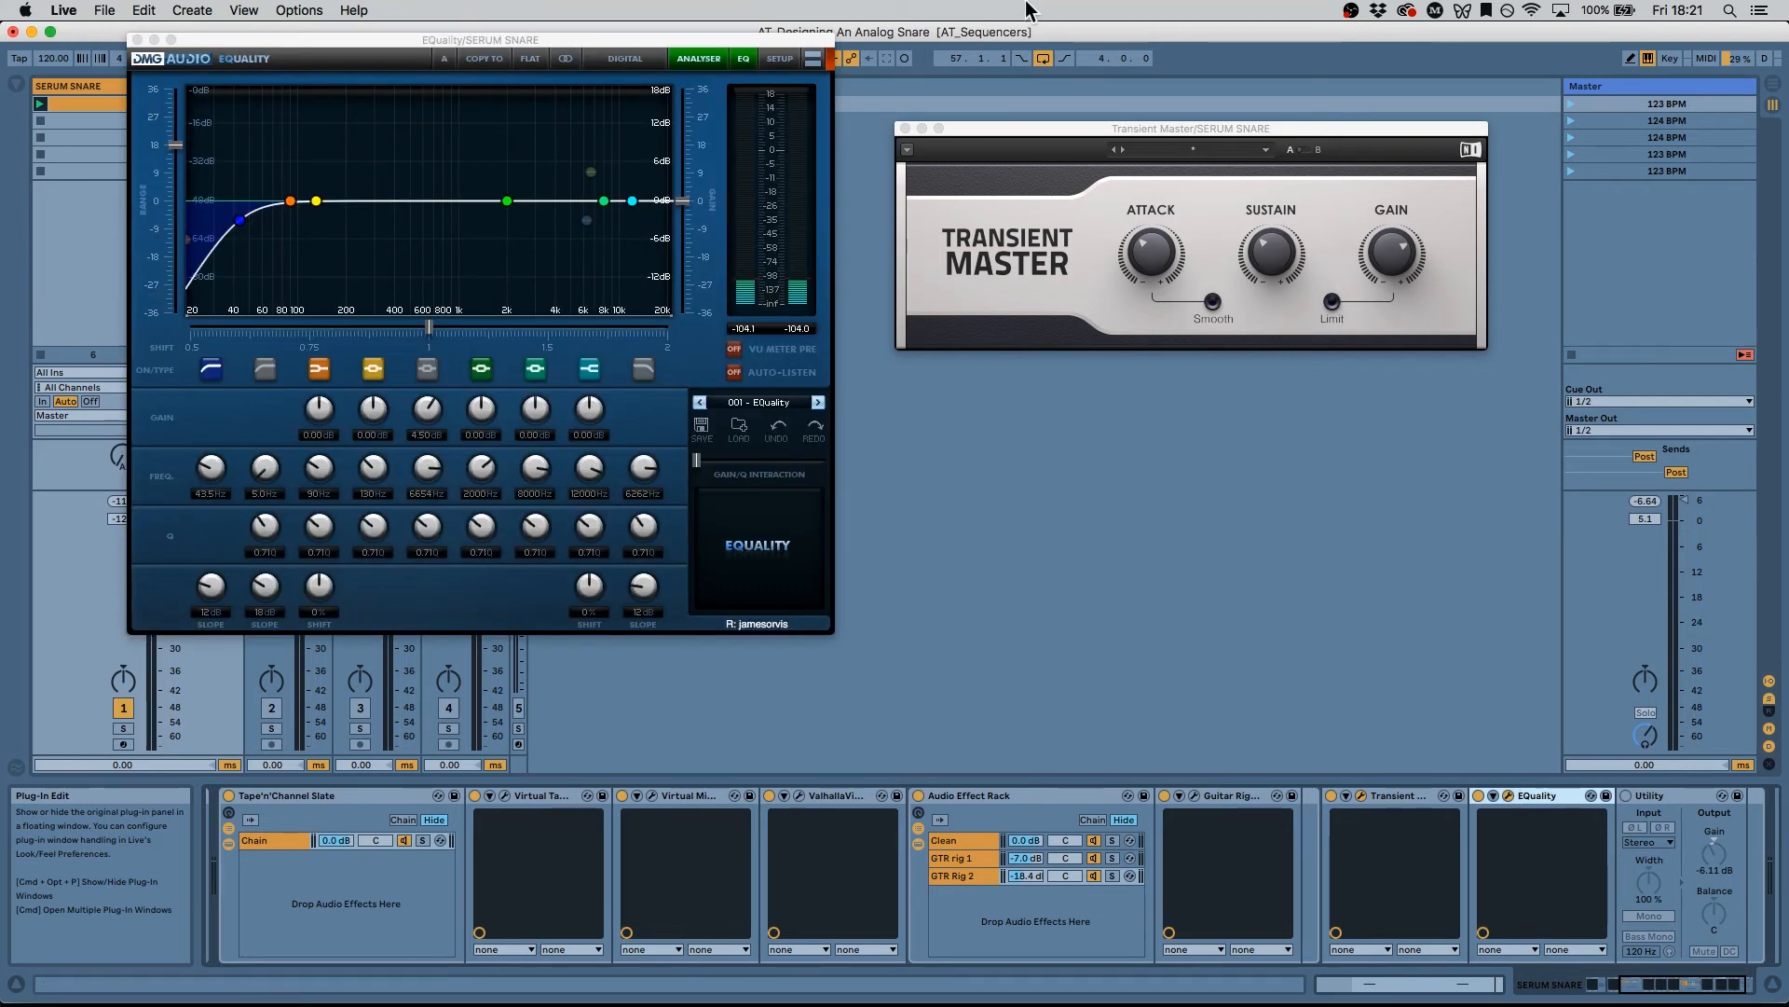
{"action": "left_click", "coordinate": [905, 129]}
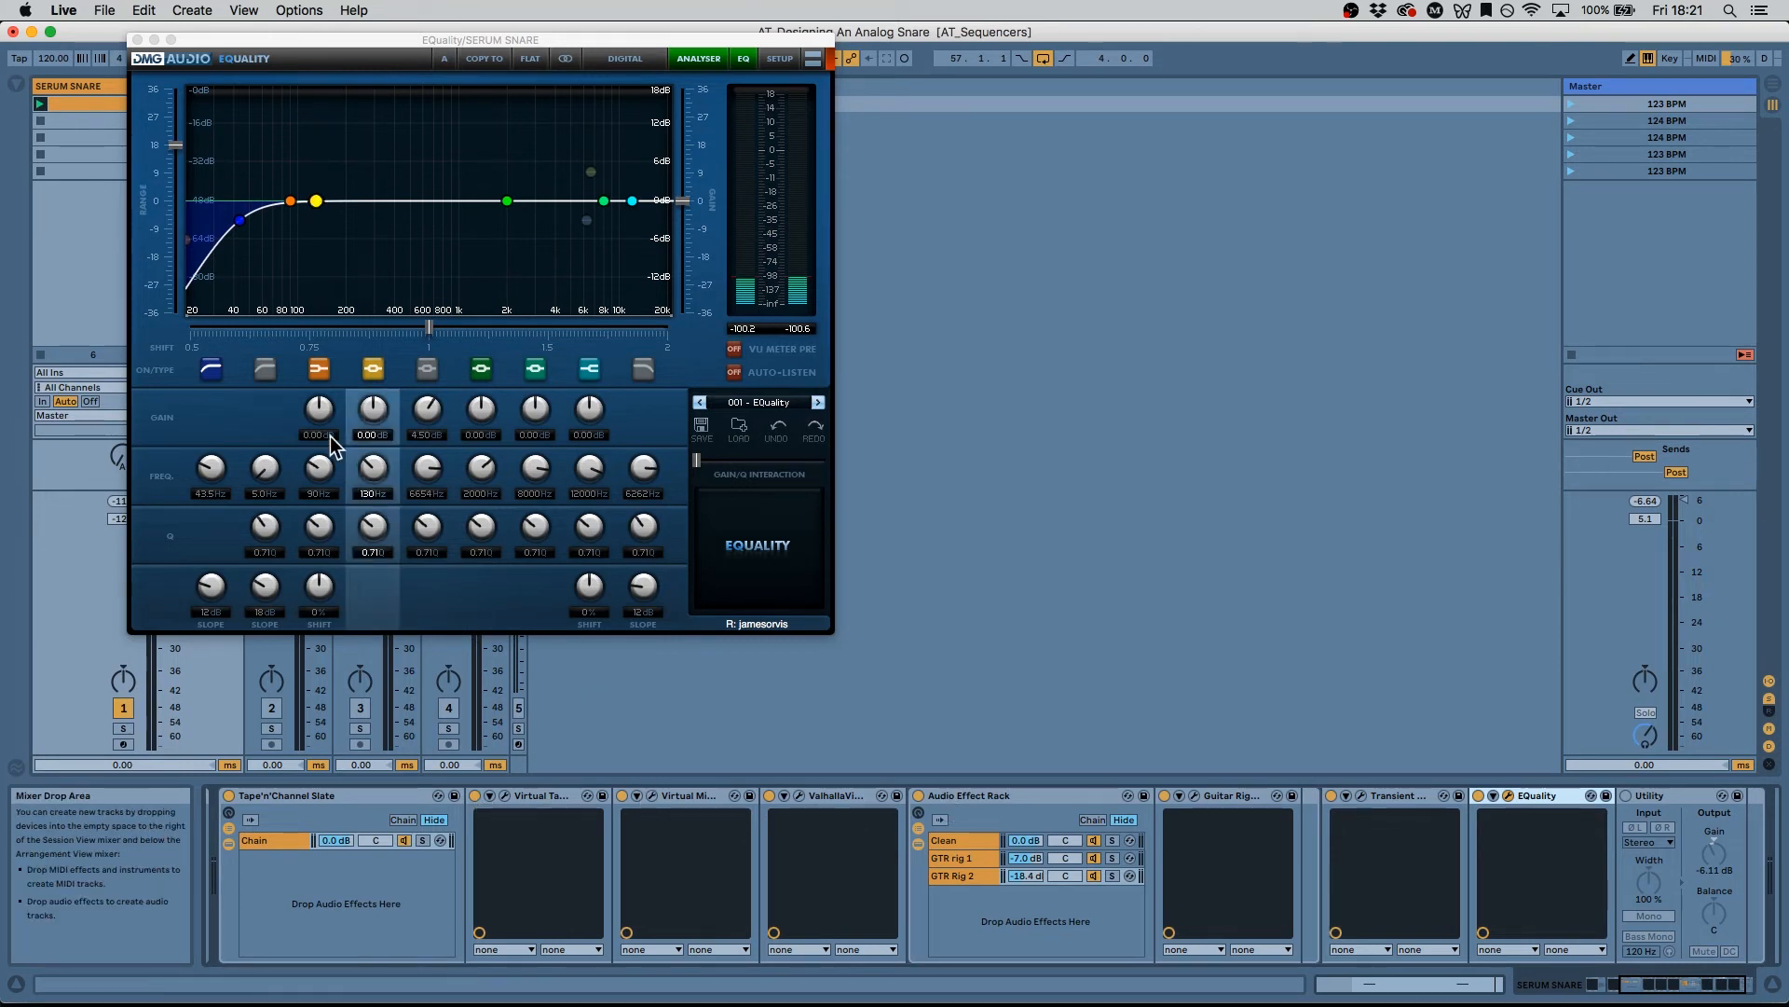
Step: Compare EQuality's low cut off and on during playback, set its frequency to 51.4 Hz, and close the EQ
{"action": "left_click", "coordinate": [201, 377]}
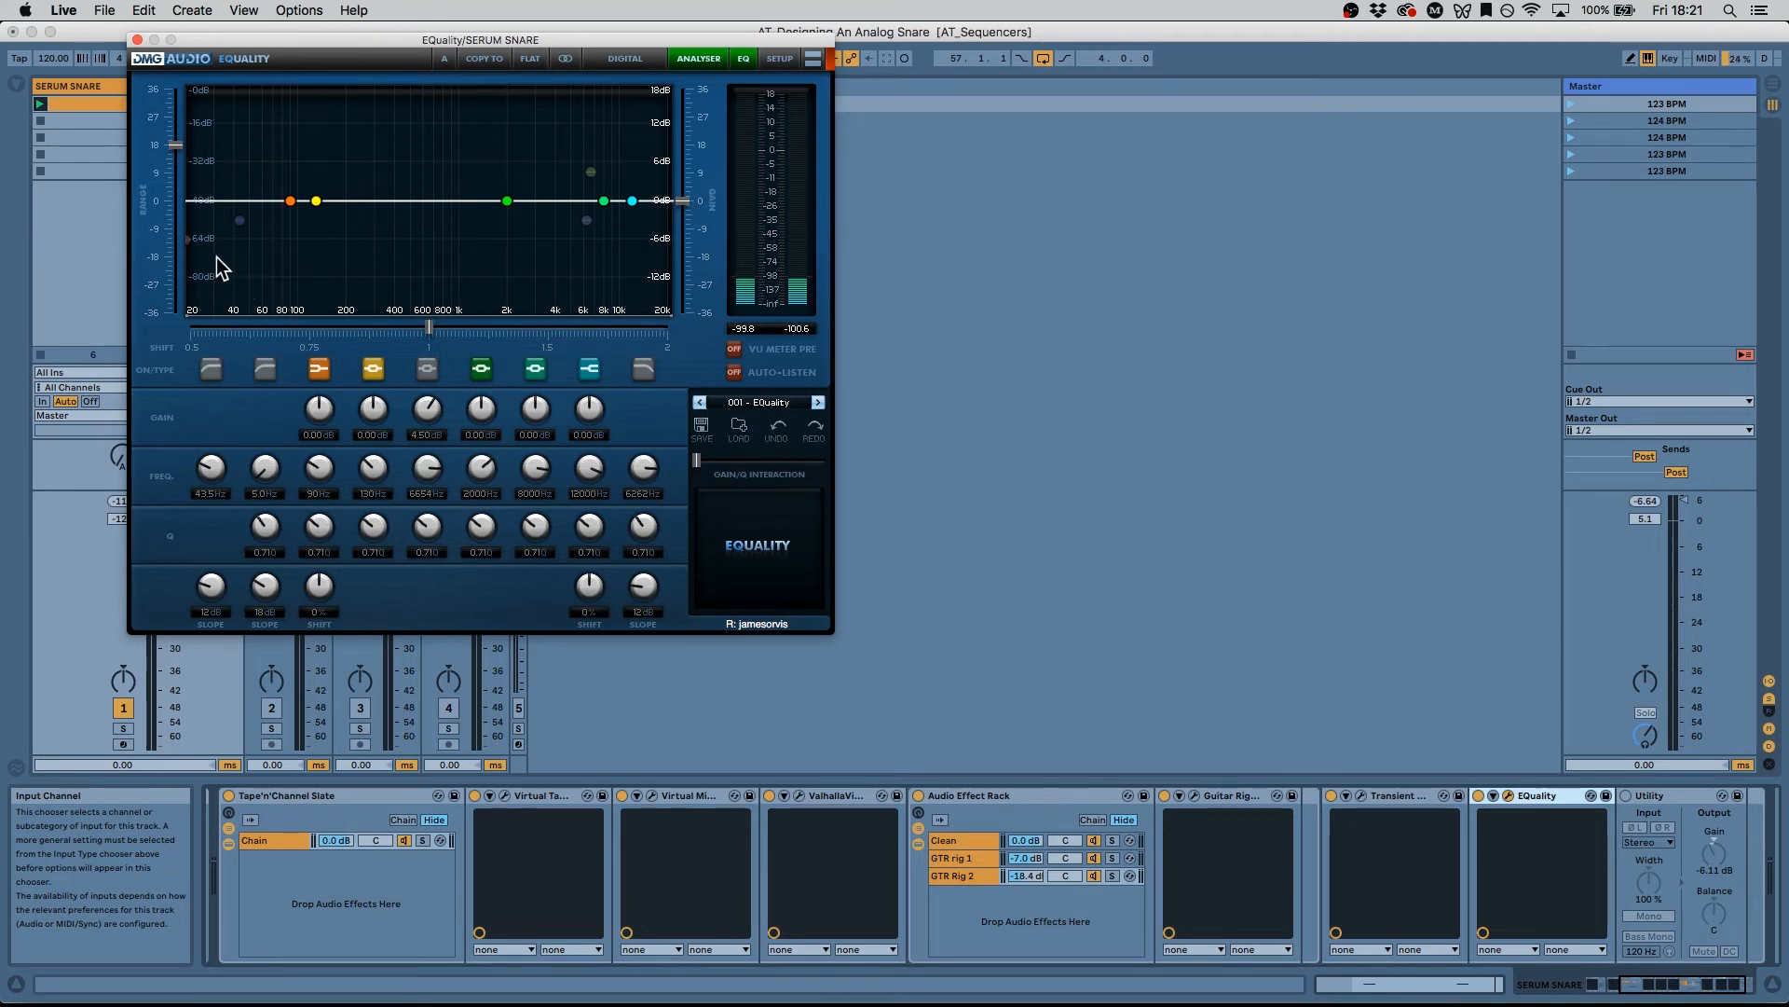
{"action": "key", "text": "space"}
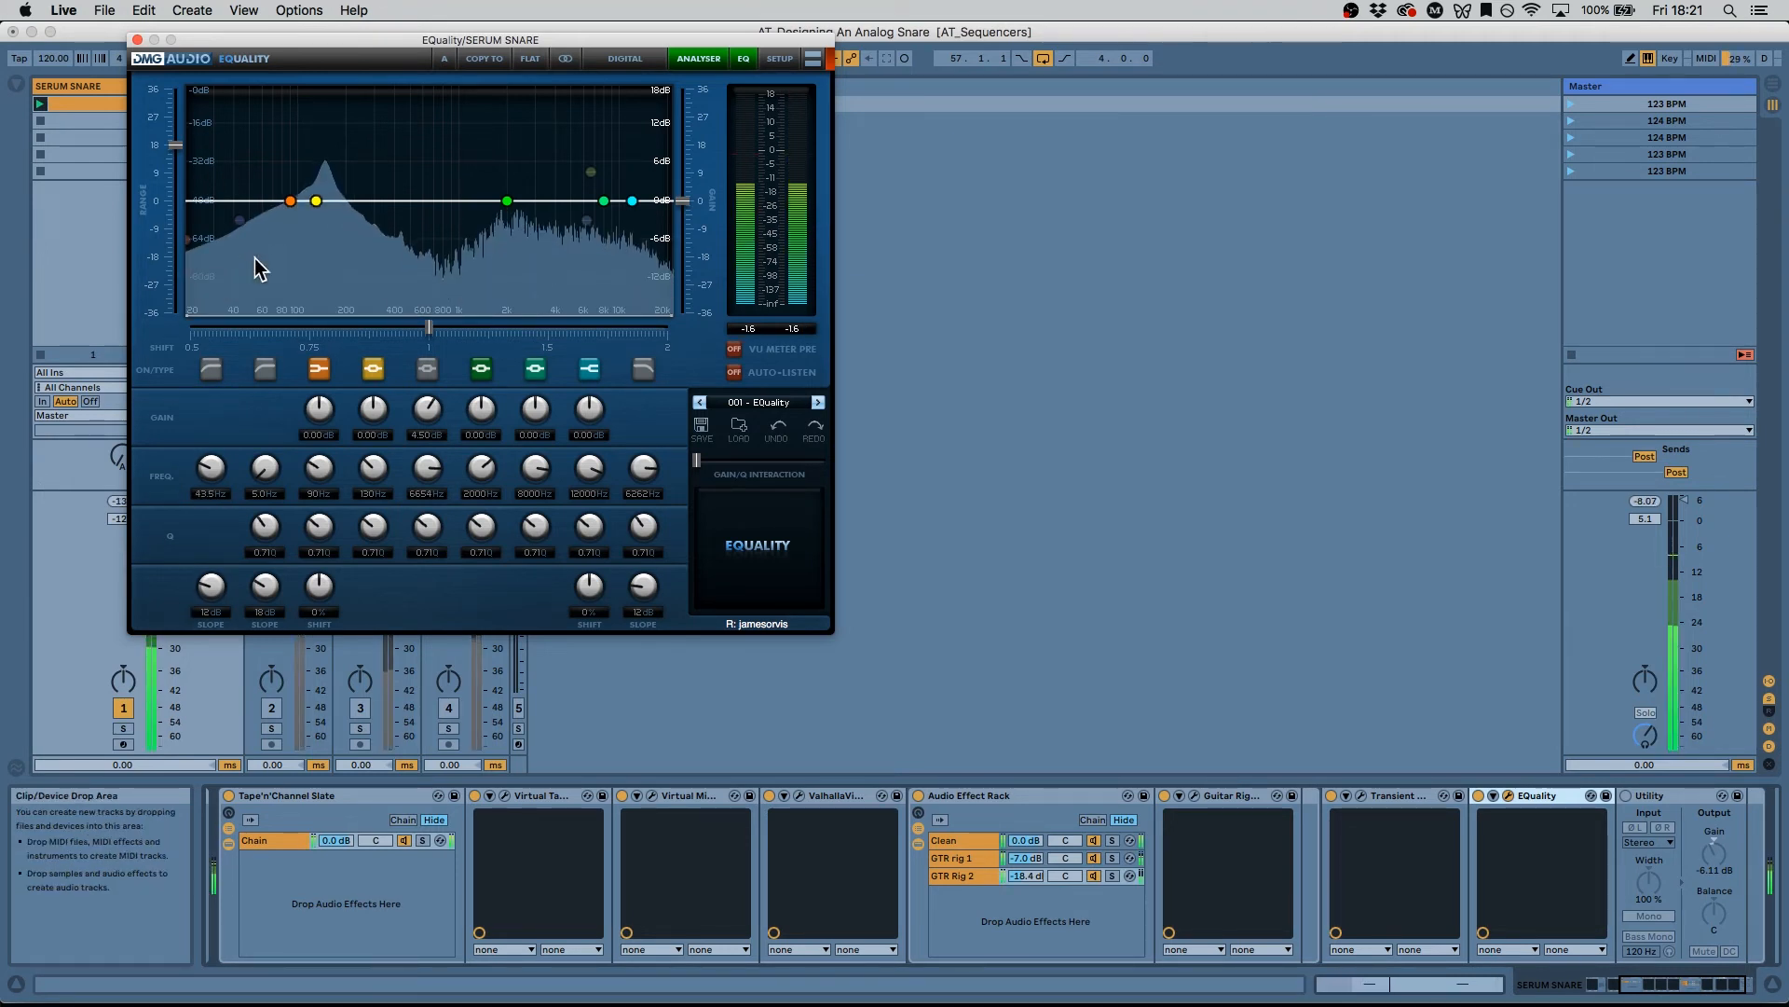
{"action": "left_click", "coordinate": [210, 369]}
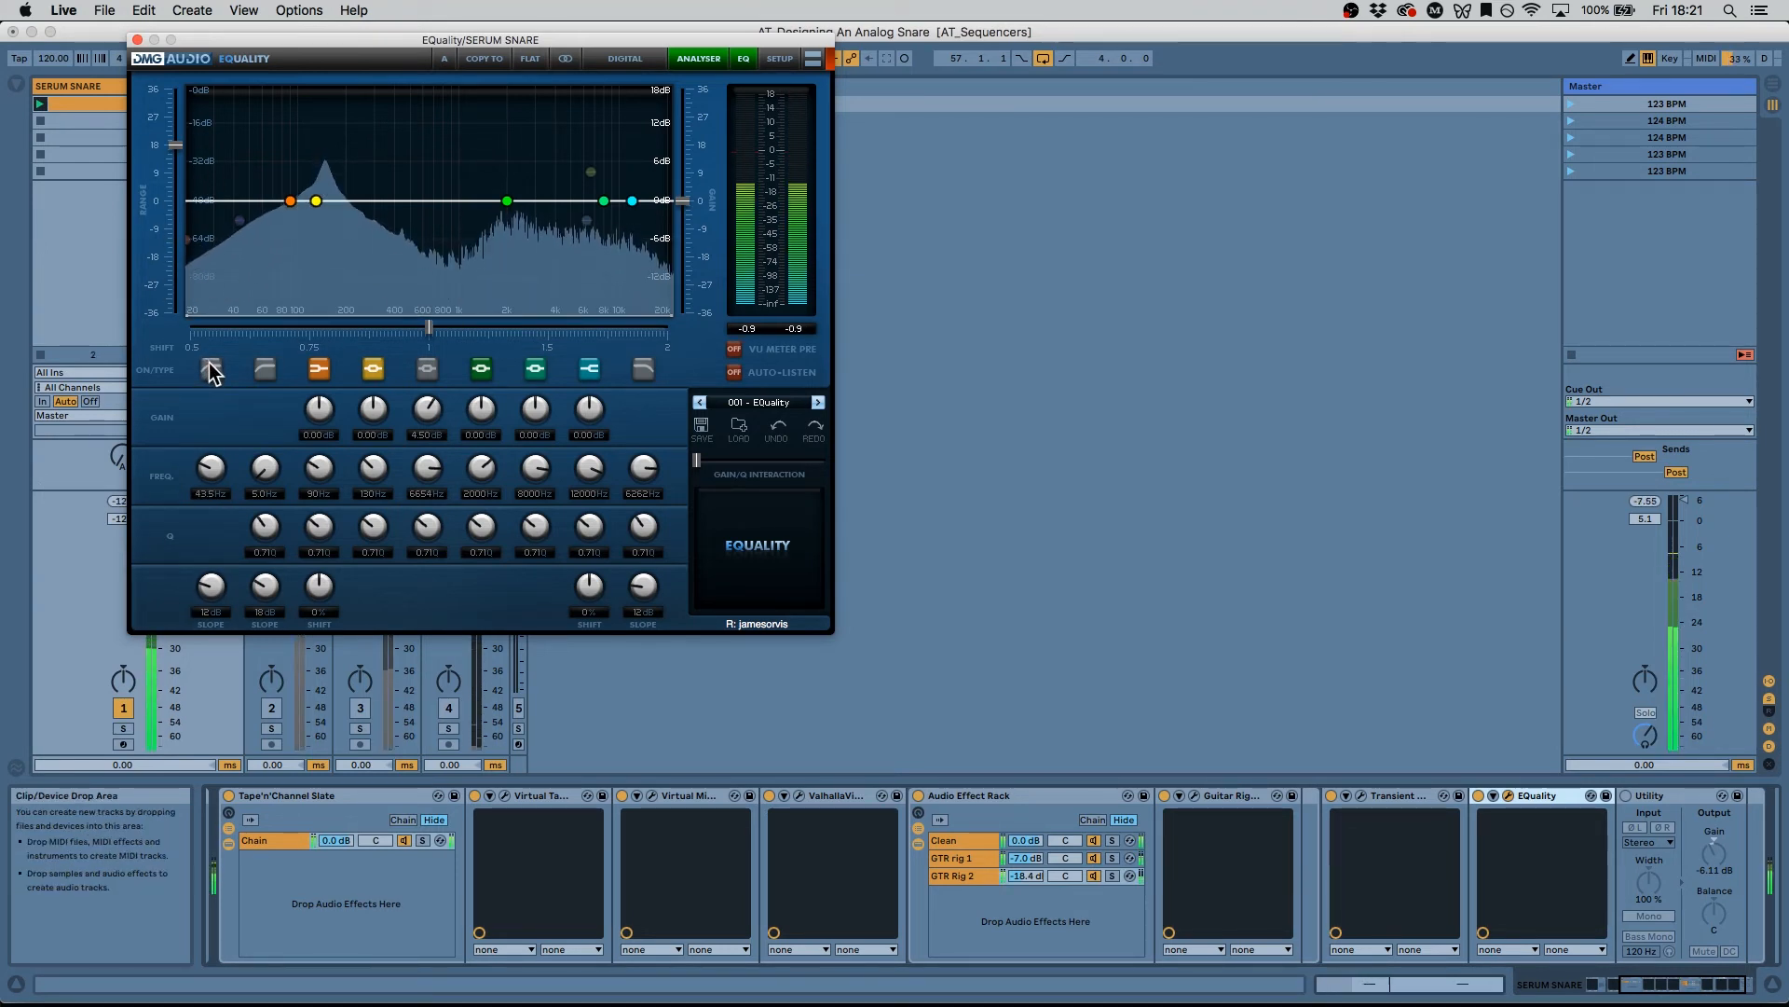
{"action": "left_click_drag", "start_coordinate": [218, 481], "coordinate": [218, 473]}
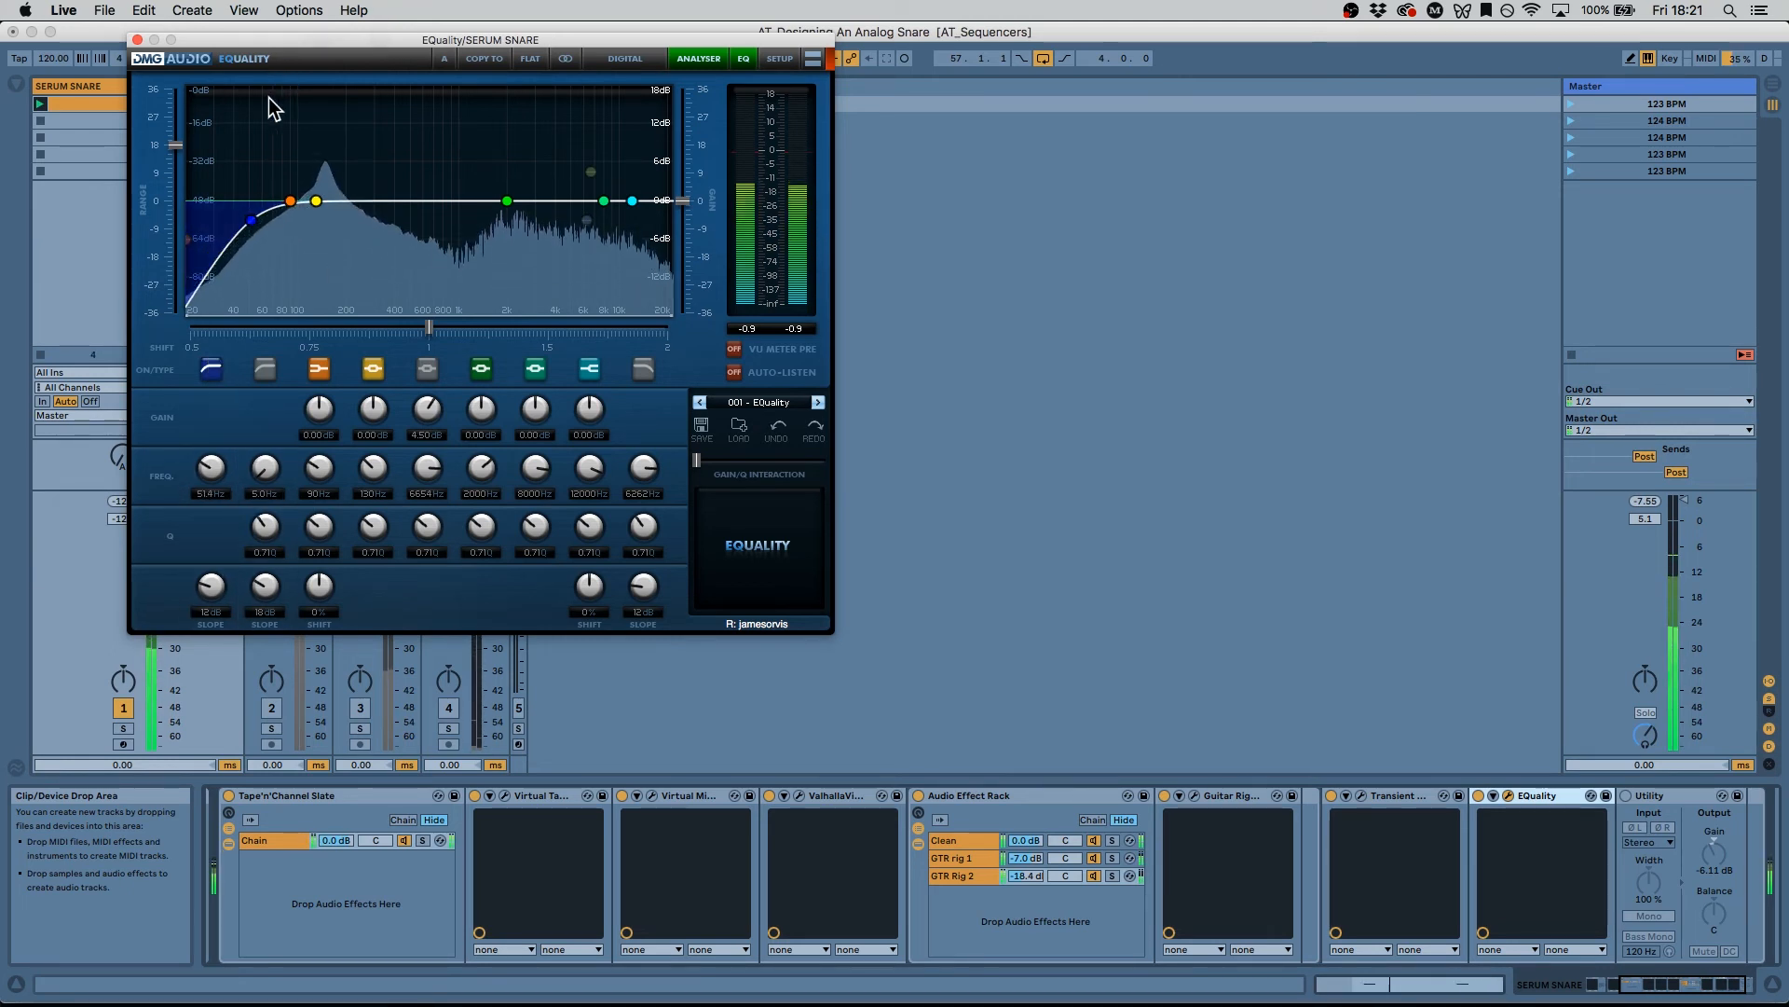
{"action": "left_click", "coordinate": [137, 40]}
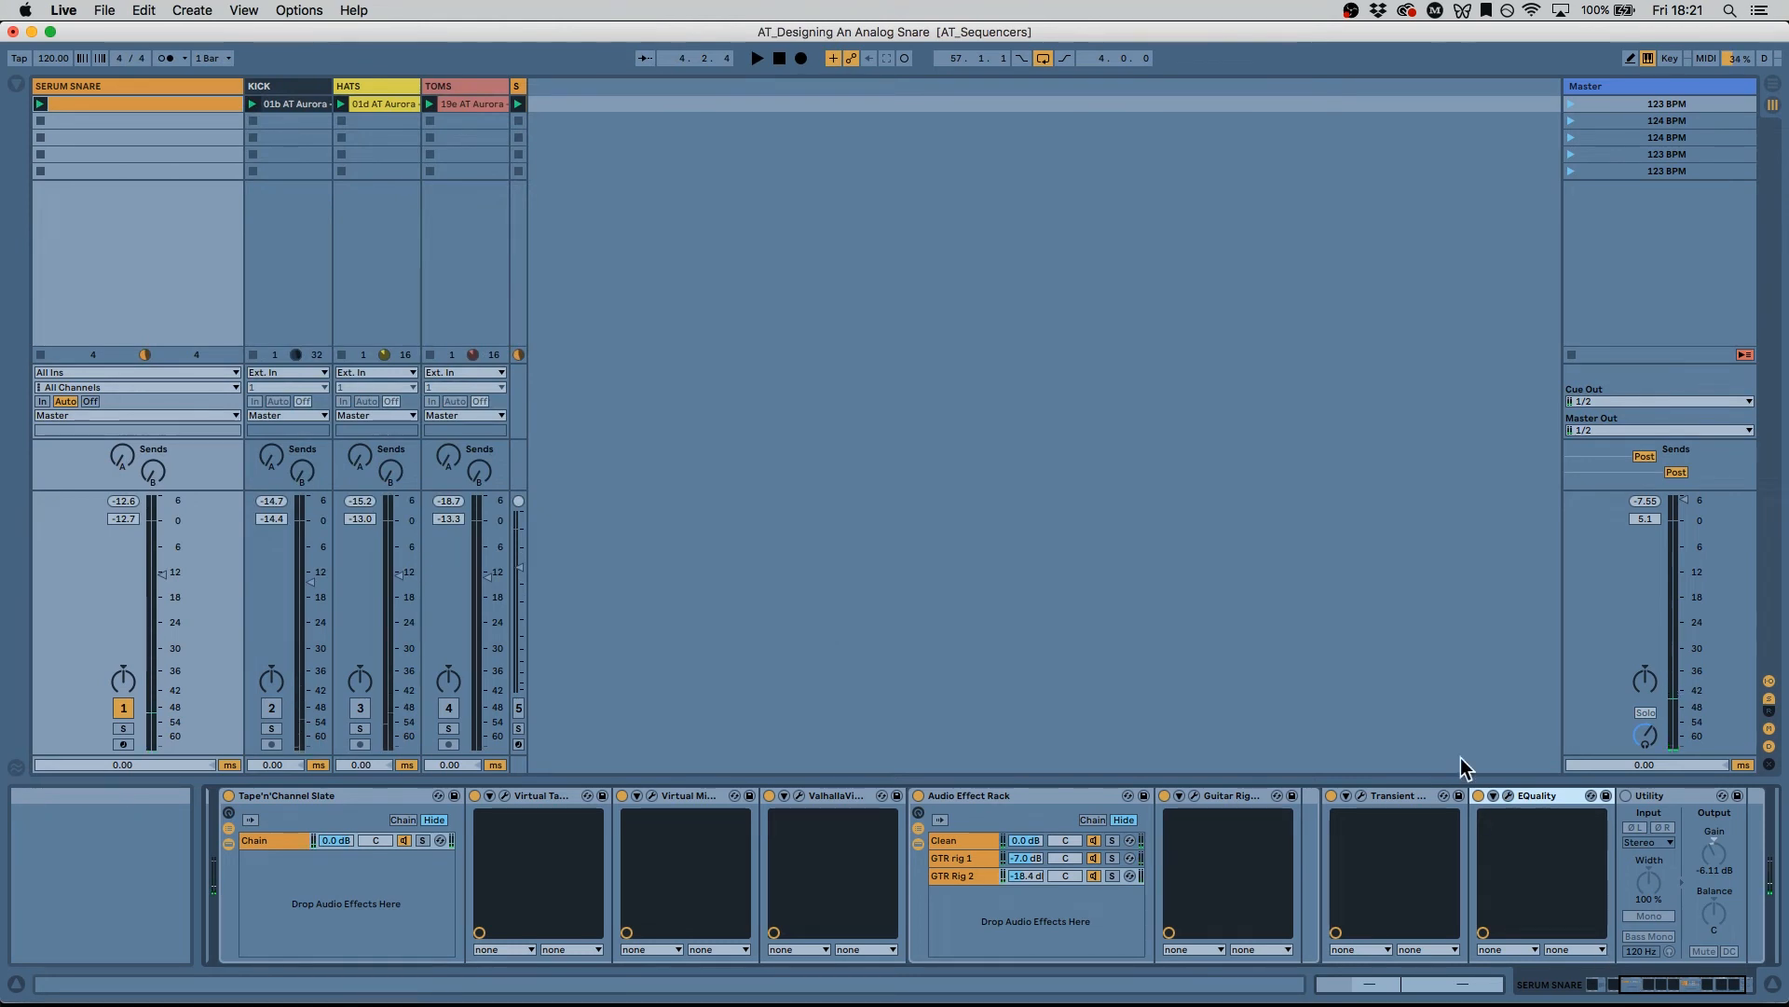
Step: Enable the Utility device at the end of the SERUM SNARE device chain
{"action": "left_click", "coordinate": [1627, 795]}
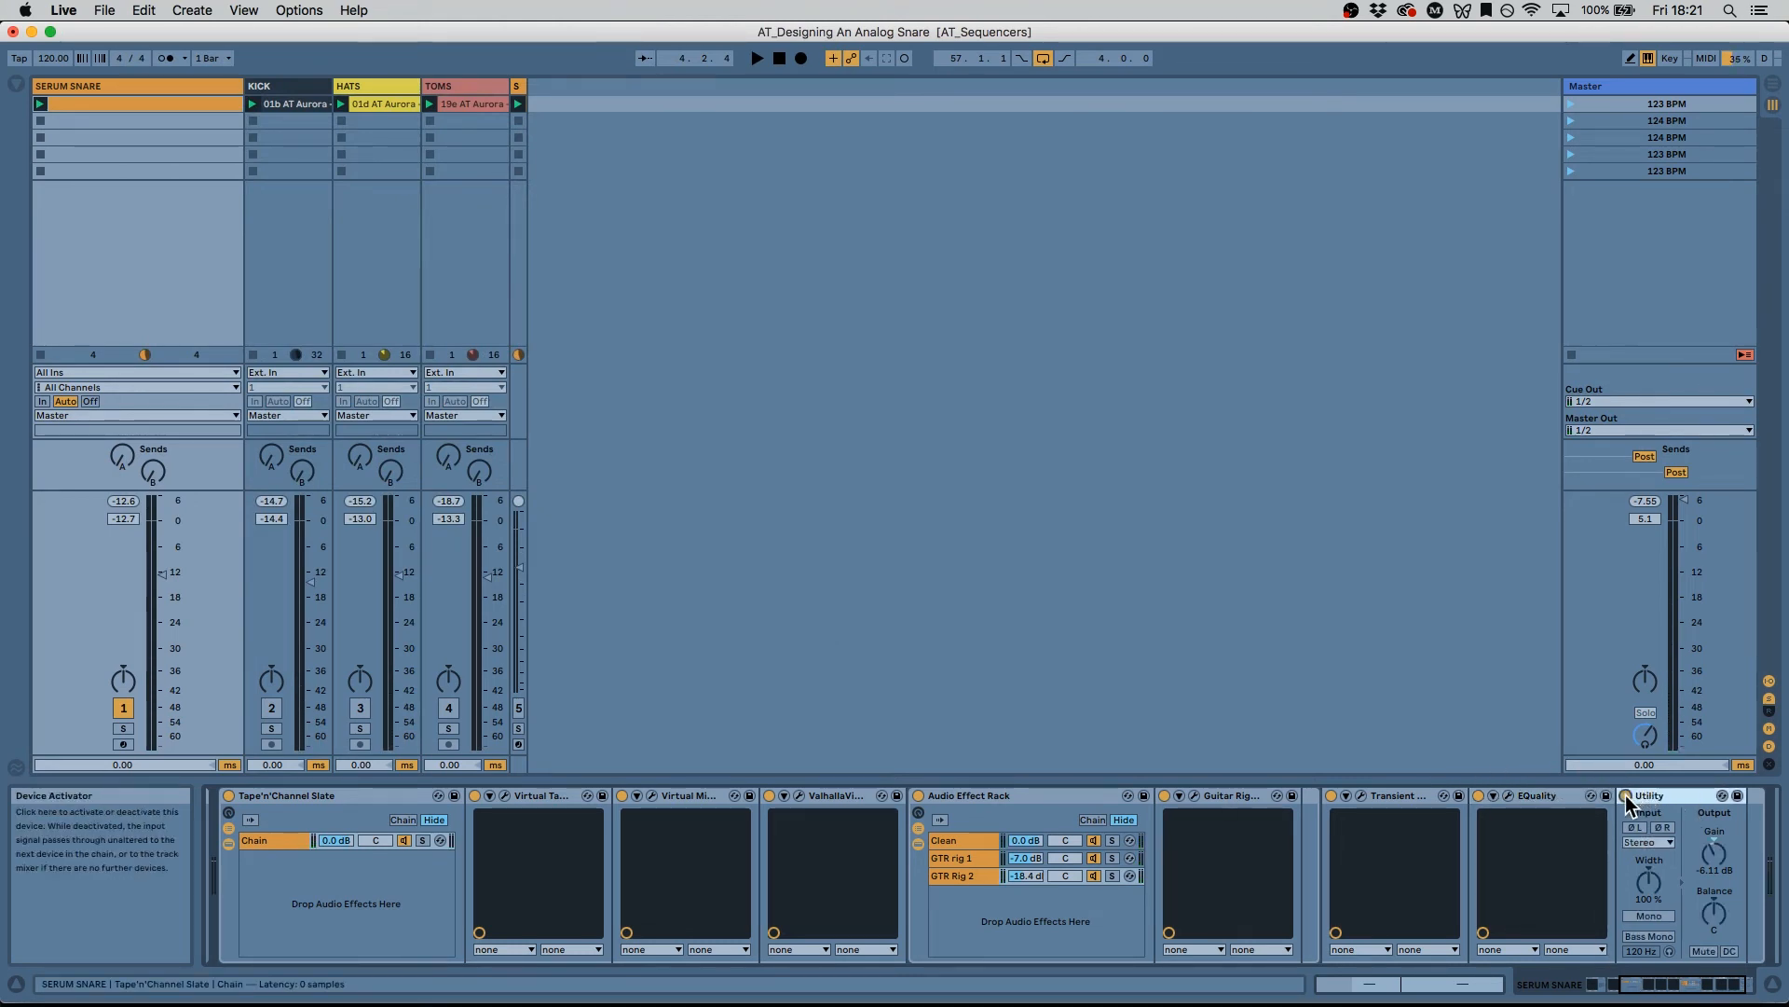
Step: Compare the SERUM SNARE effects chain bypassed and active during playback, adjusting the Utility gain to about -4.58 dB
{"action": "left_click", "coordinate": [229, 796]}
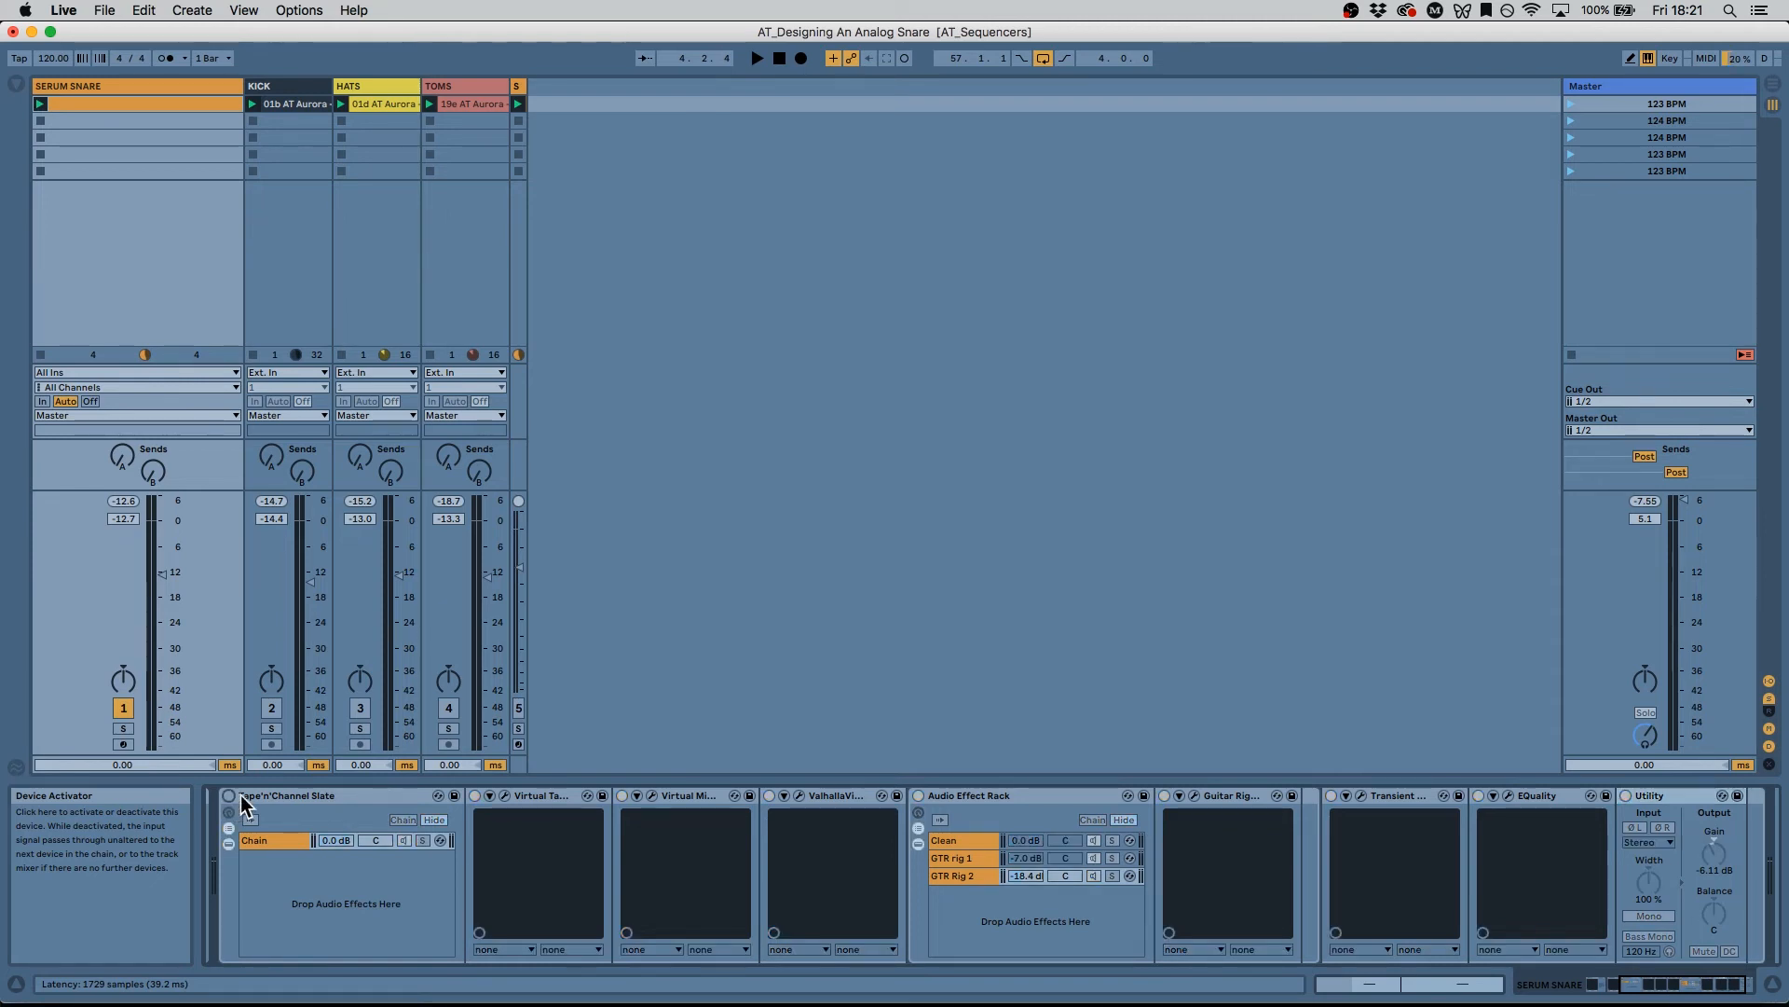
{"action": "key", "text": "space"}
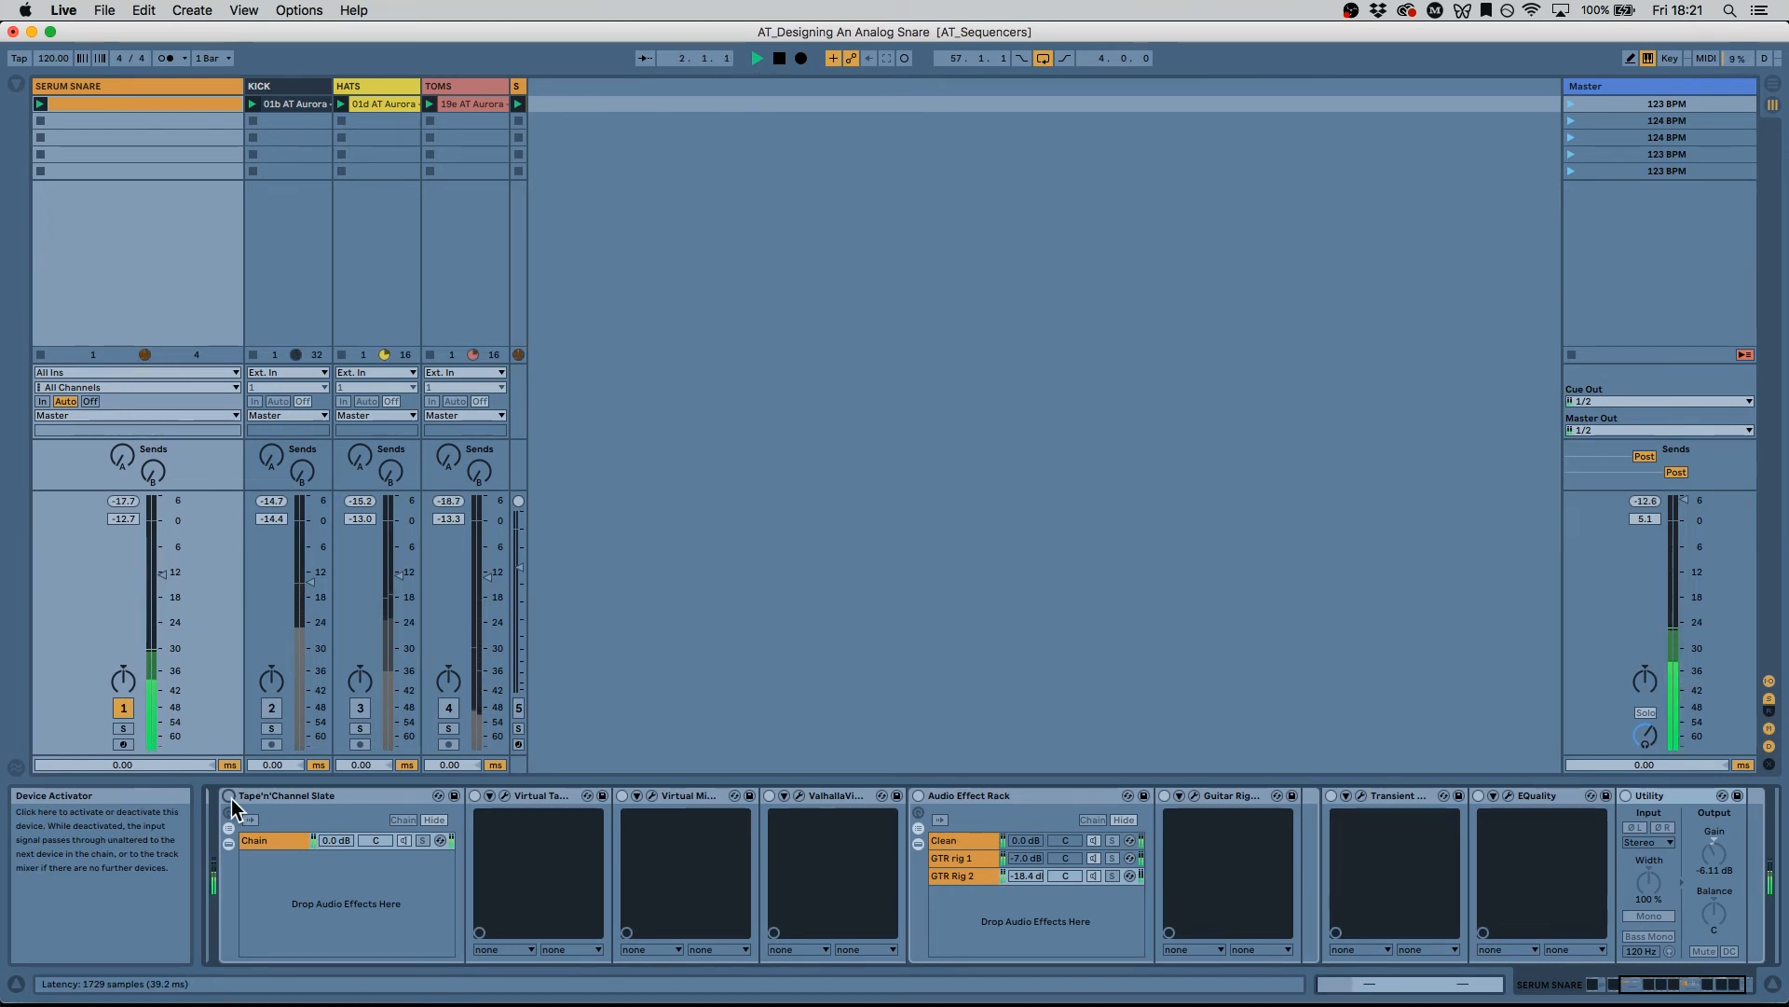
{"action": "left_click", "coordinate": [229, 796]}
{"action": "left_click_drag", "start_coordinate": [1717, 857], "coordinate": [1716, 846]}
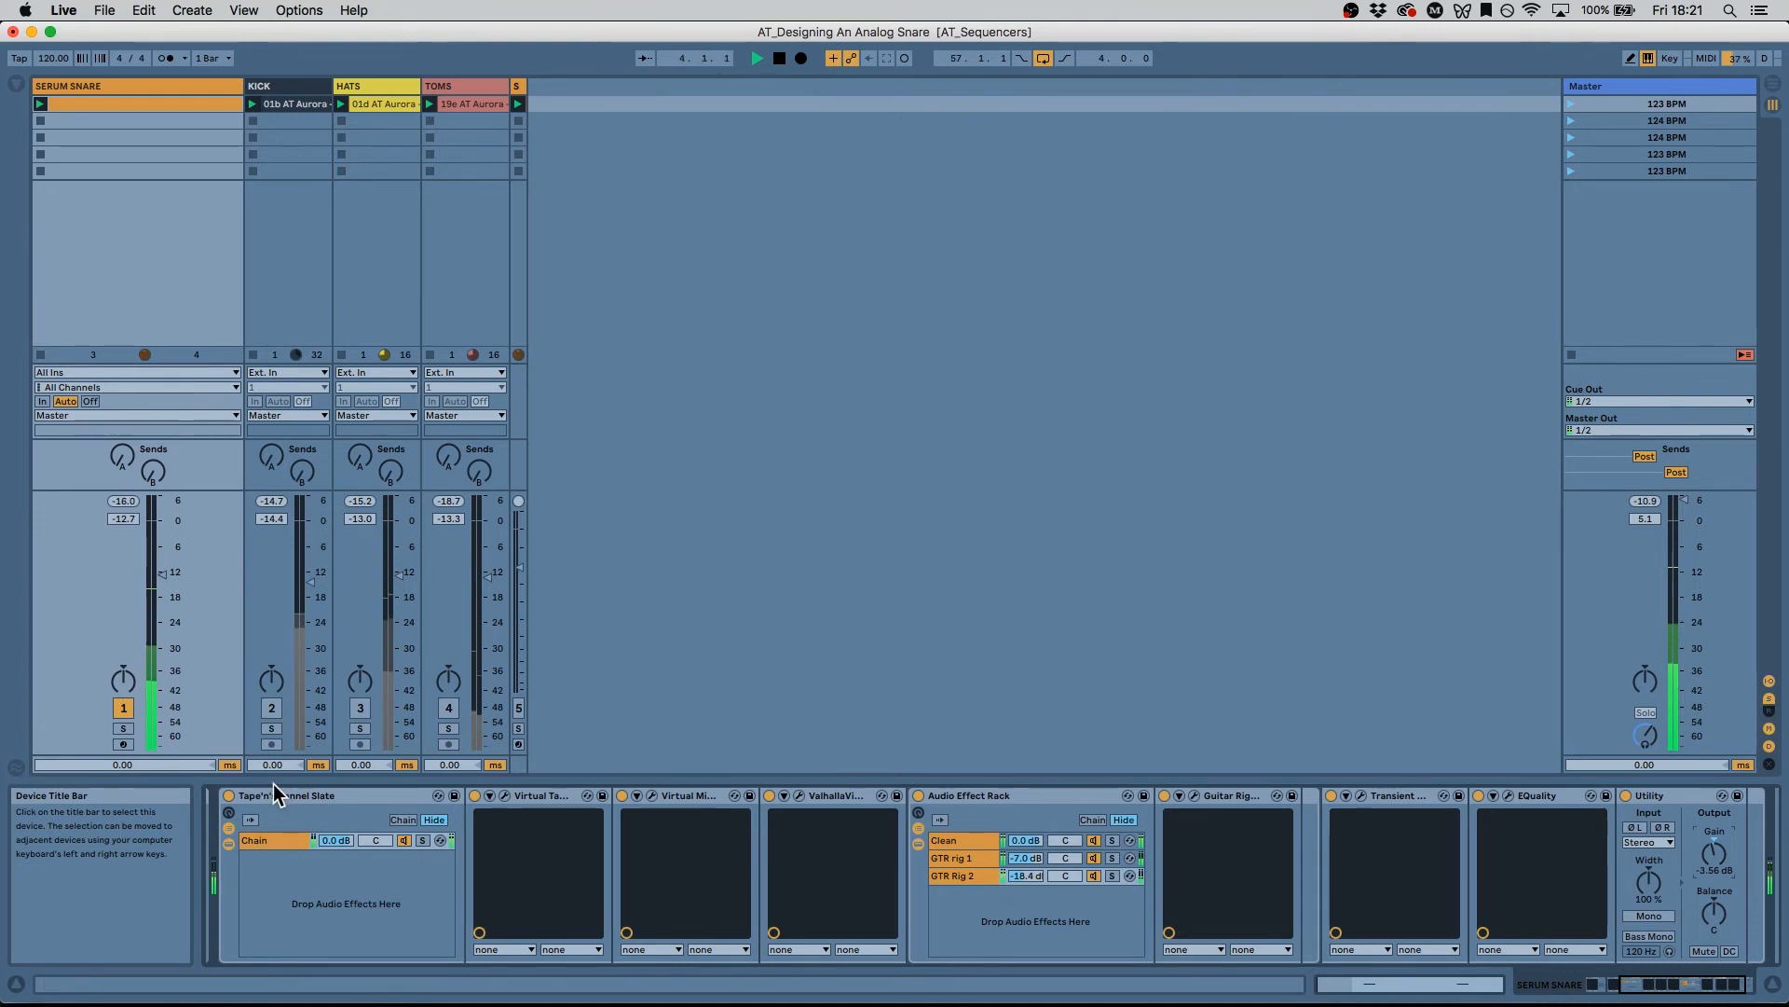
{"action": "left_click", "coordinate": [229, 796]}
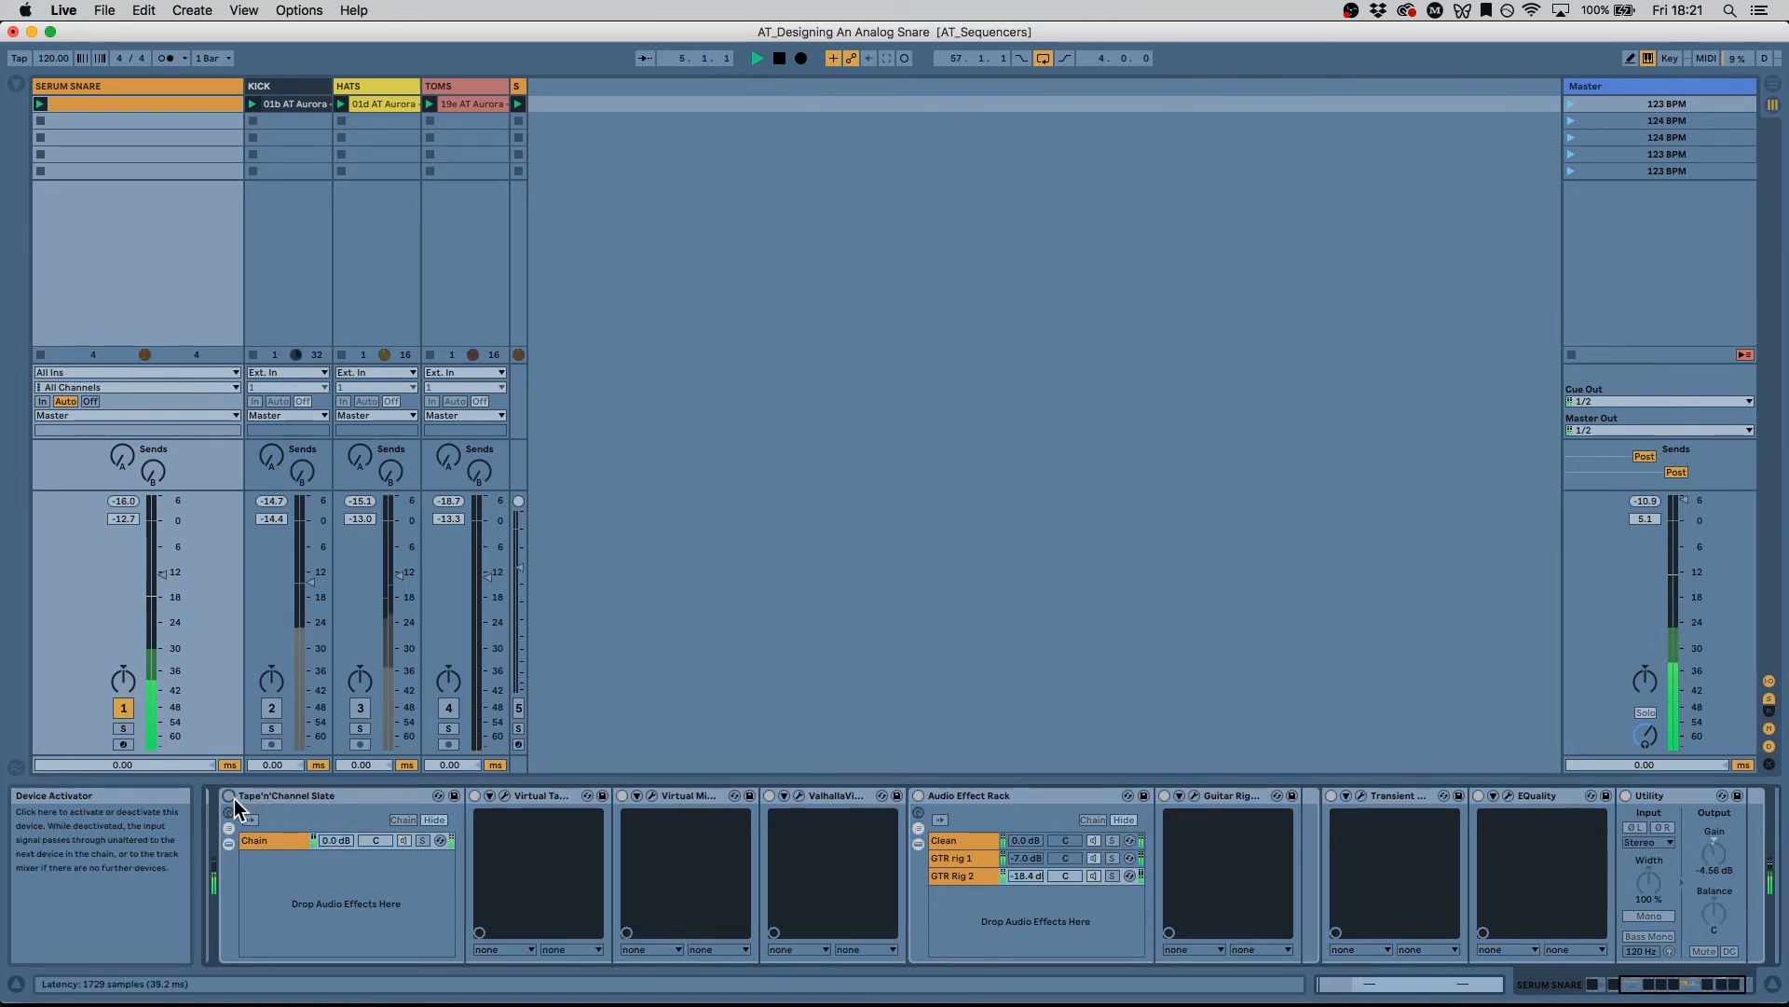
{"action": "left_click", "coordinate": [230, 796]}
{"action": "left_click", "coordinate": [229, 797]}
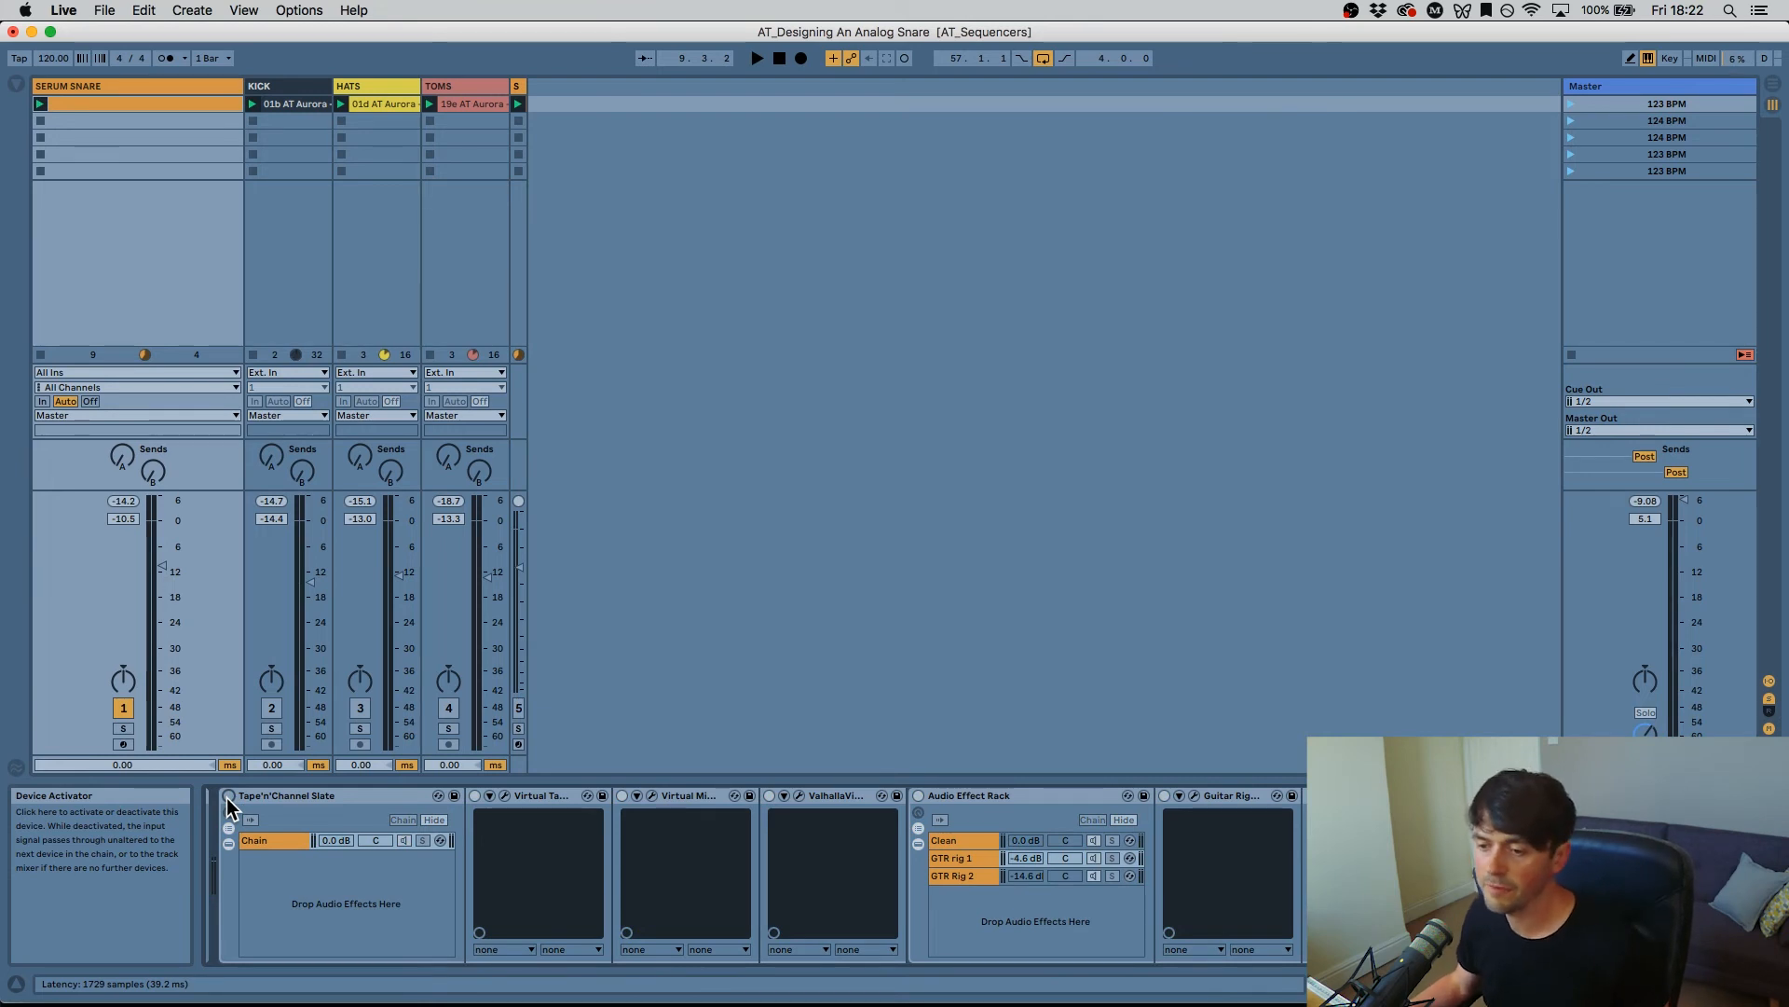
Step: Play the snare with the effects chain bypassed, re-enable the chain for comparison, and stop playback
{"action": "key", "text": "space"}
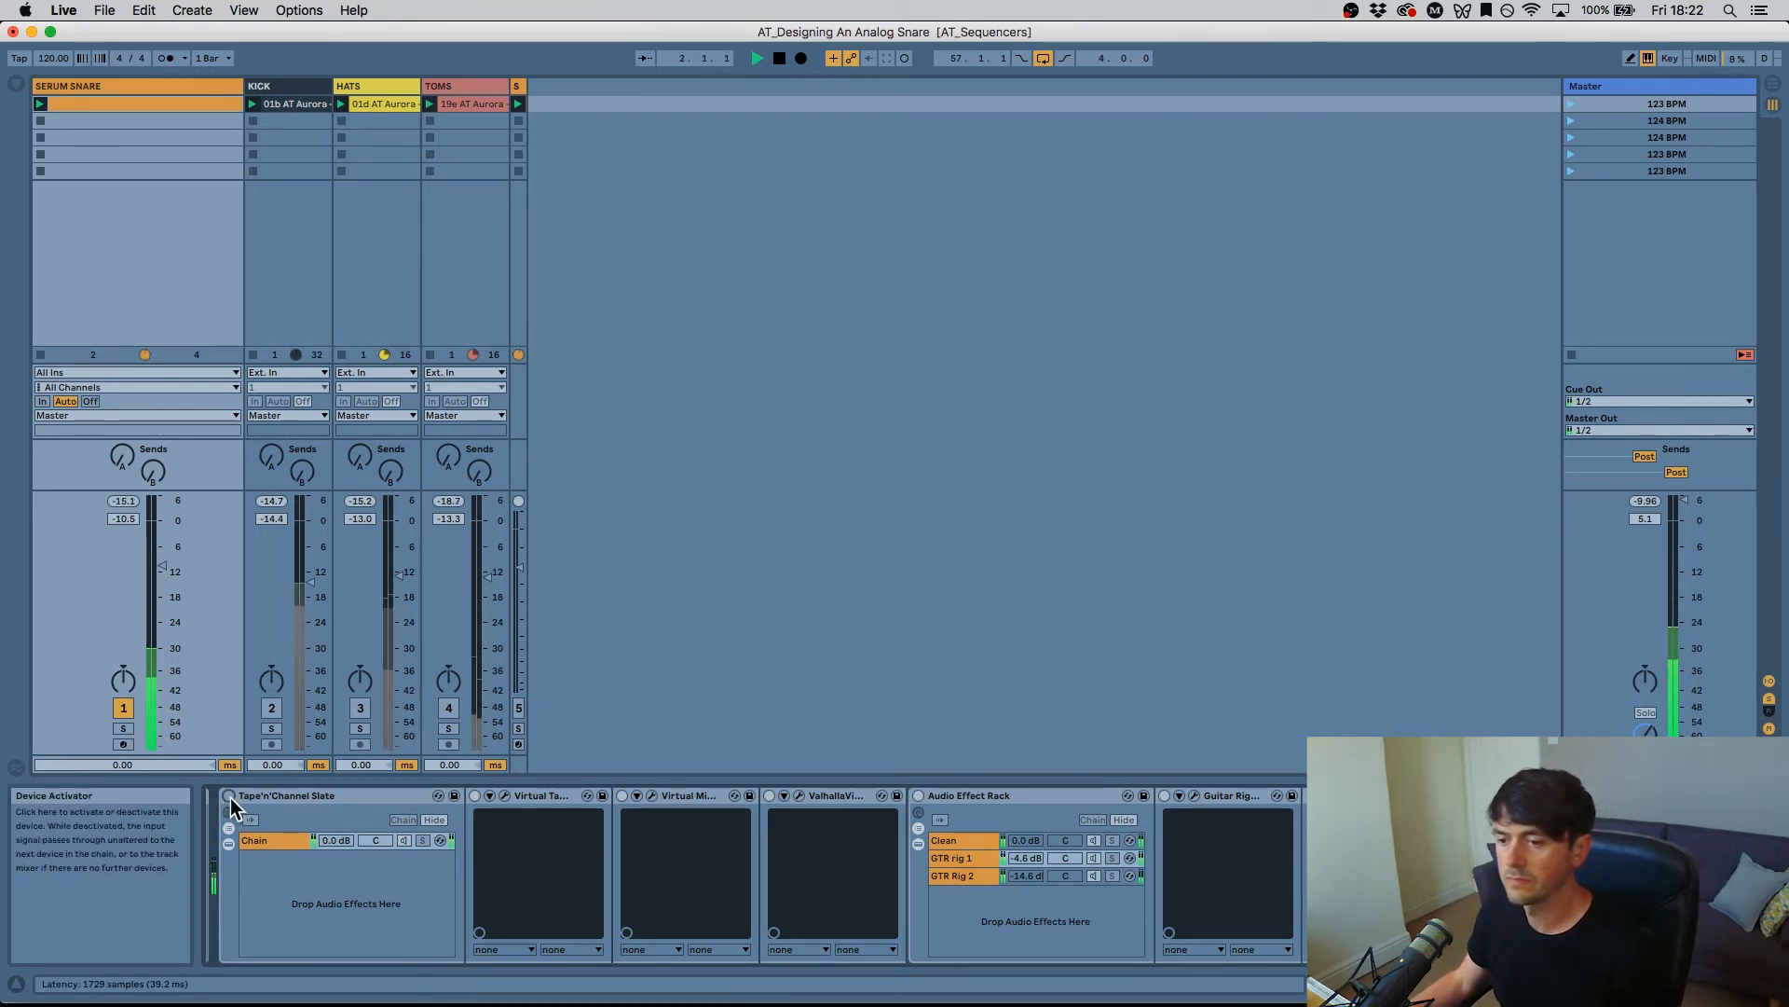
{"action": "left_click", "coordinate": [229, 797]}
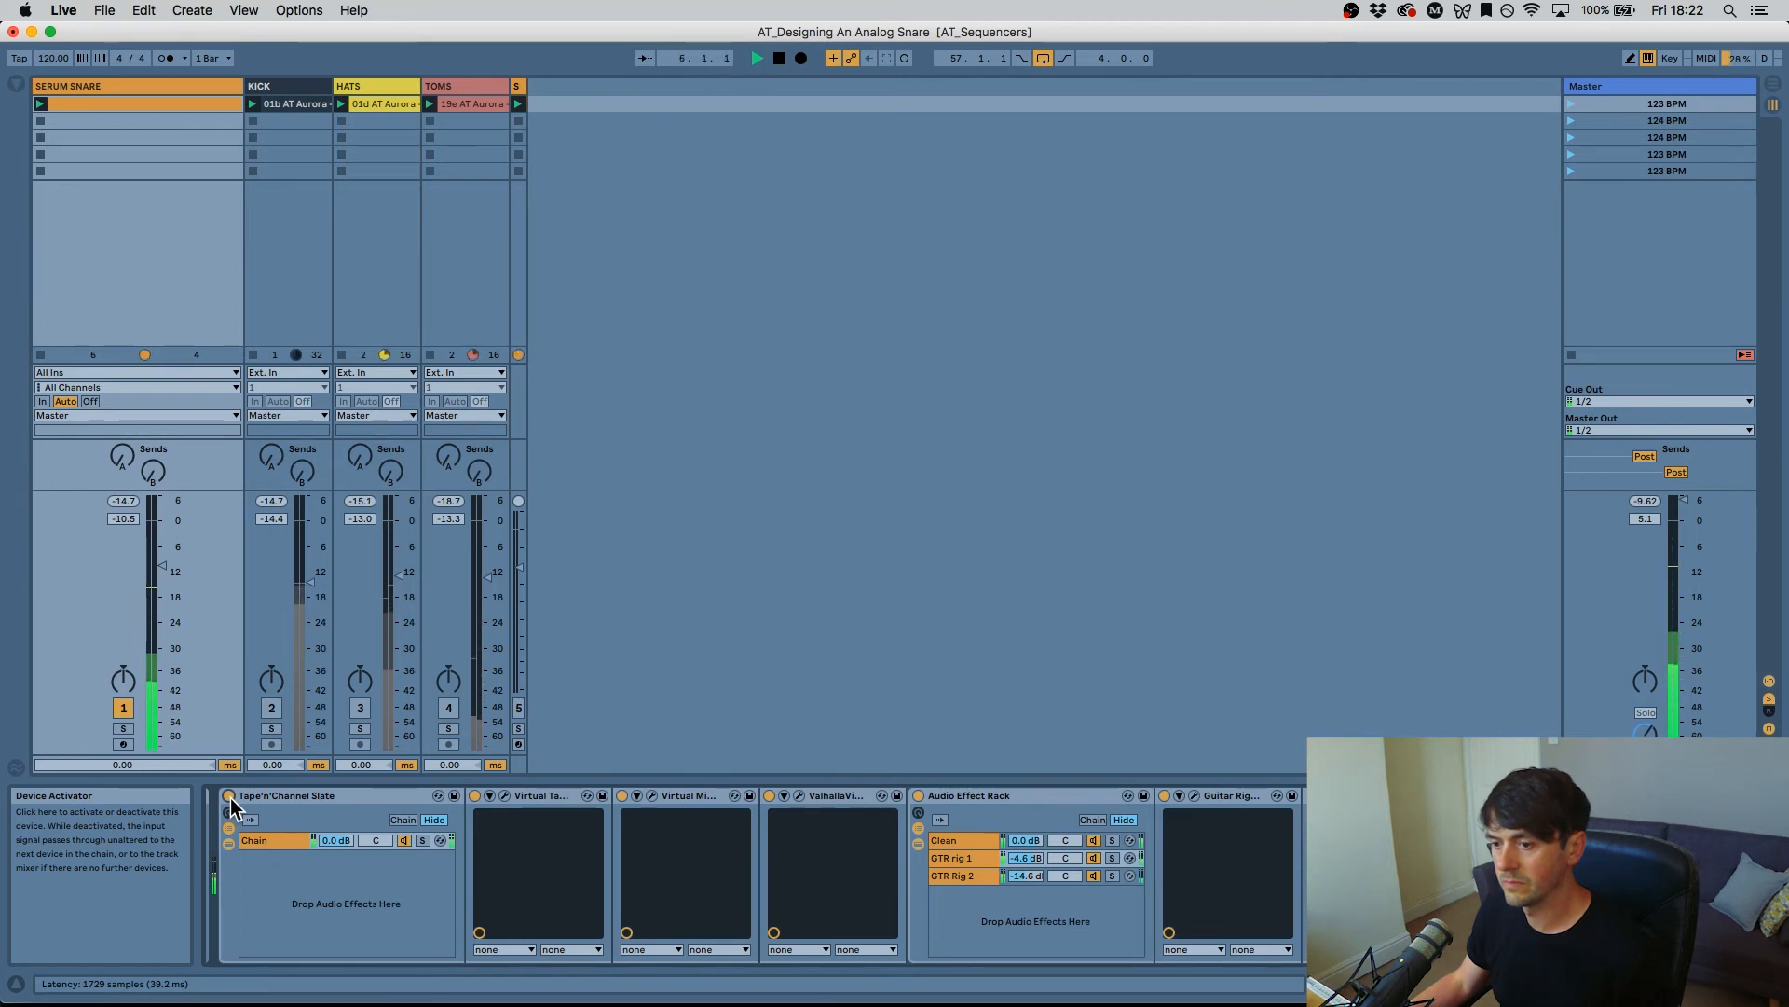
{"action": "key", "text": "space"}
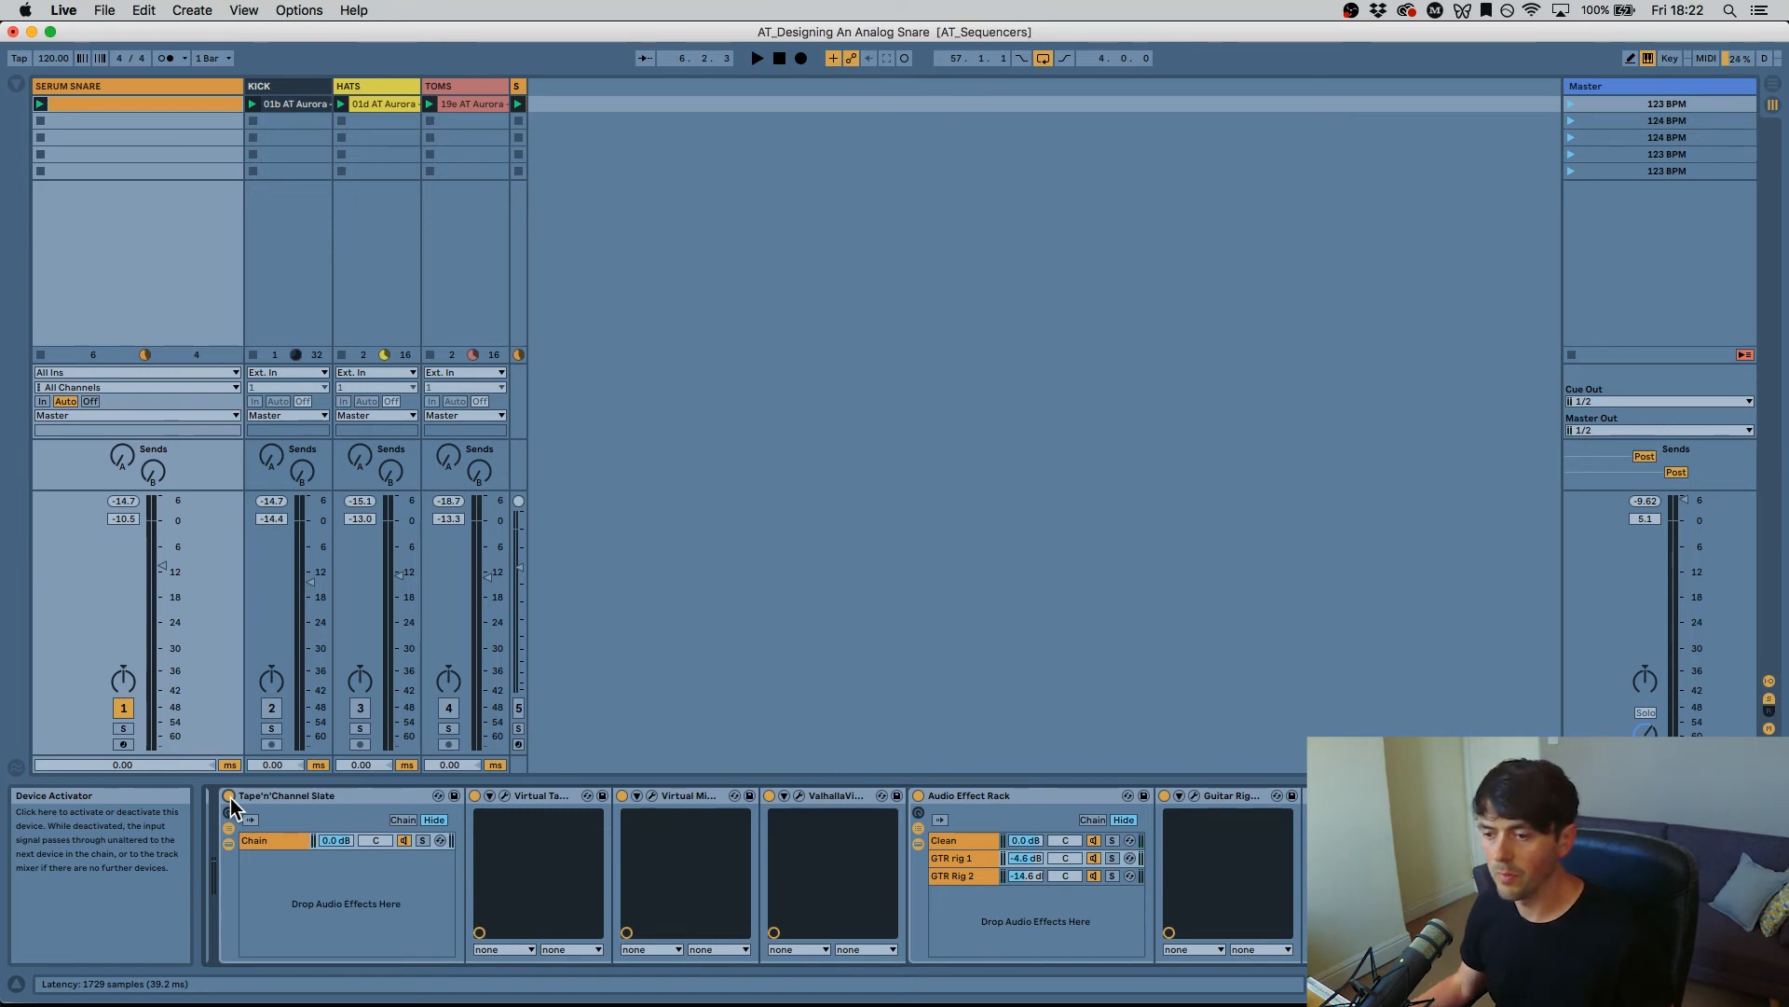
Step: Activate the KICK, HATS and TOMS tracks and set the SERUM SNARE track volume to -8.5 dB during playback
{"action": "scroll", "coordinate": [304, 799], "scroll_direction": "left", "scroll_amount": 5}
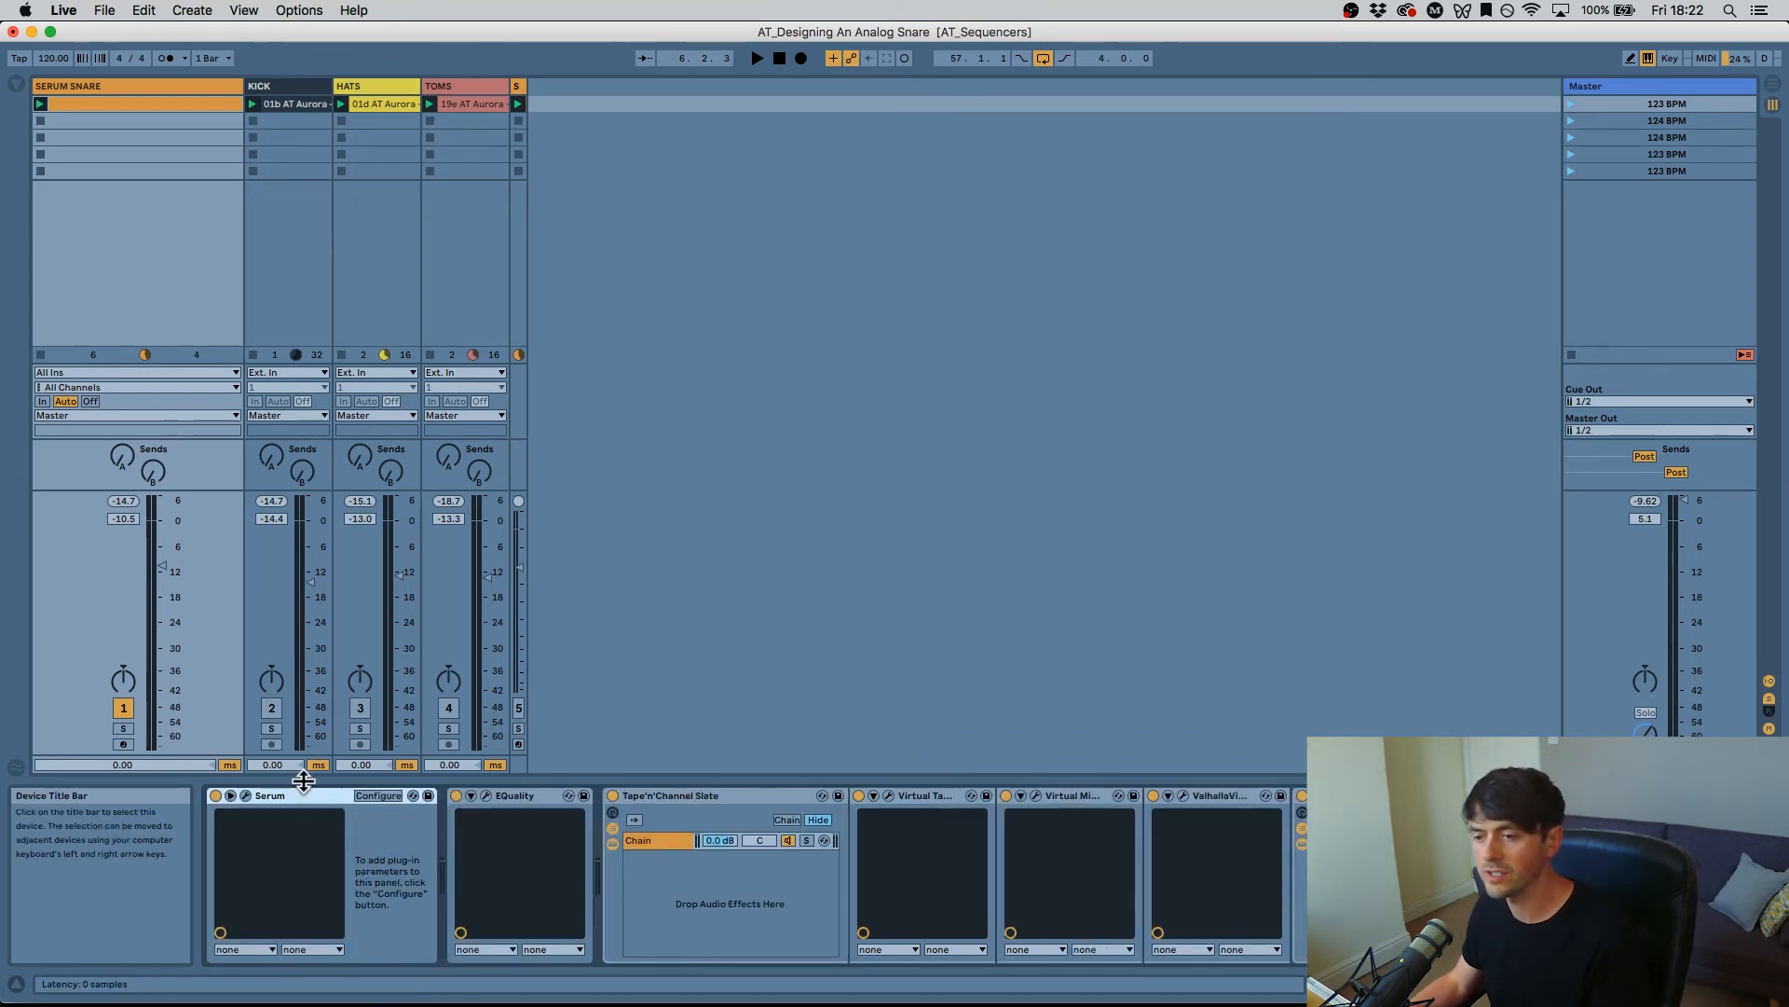
{"action": "left_click", "coordinate": [271, 707]}
{"action": "left_click", "coordinate": [359, 707]}
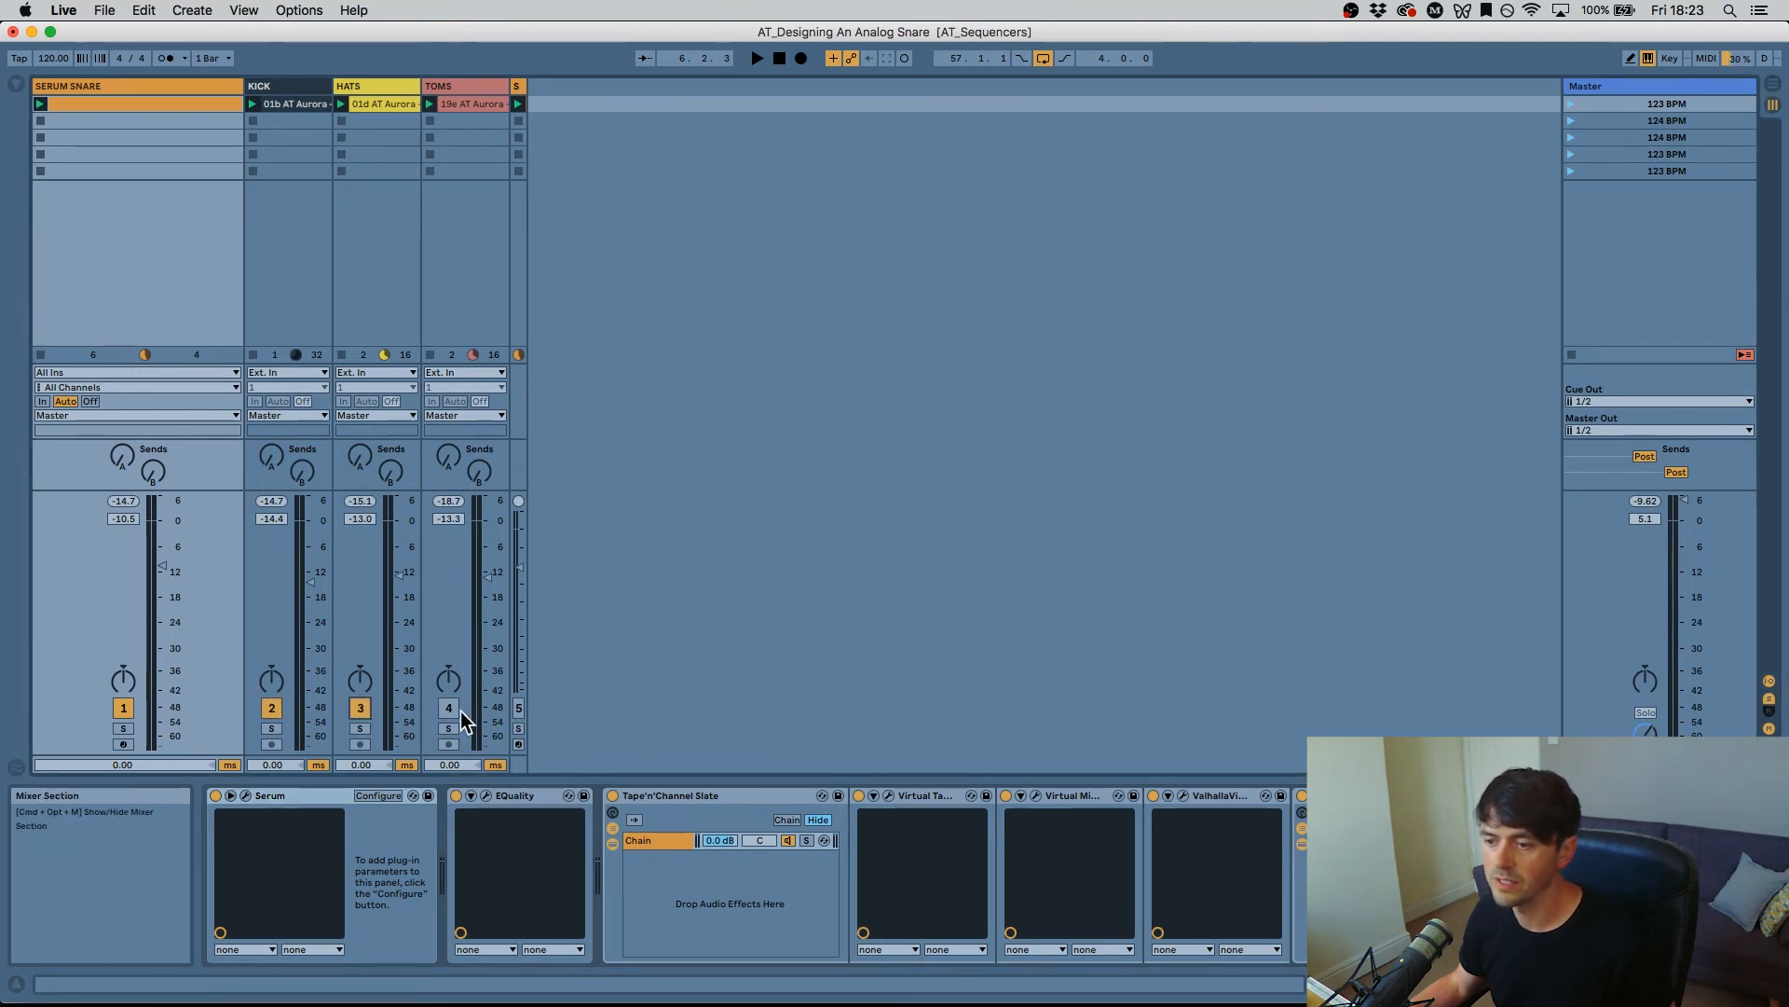
{"action": "left_click", "coordinate": [448, 707]}
{"action": "key", "text": "space"}
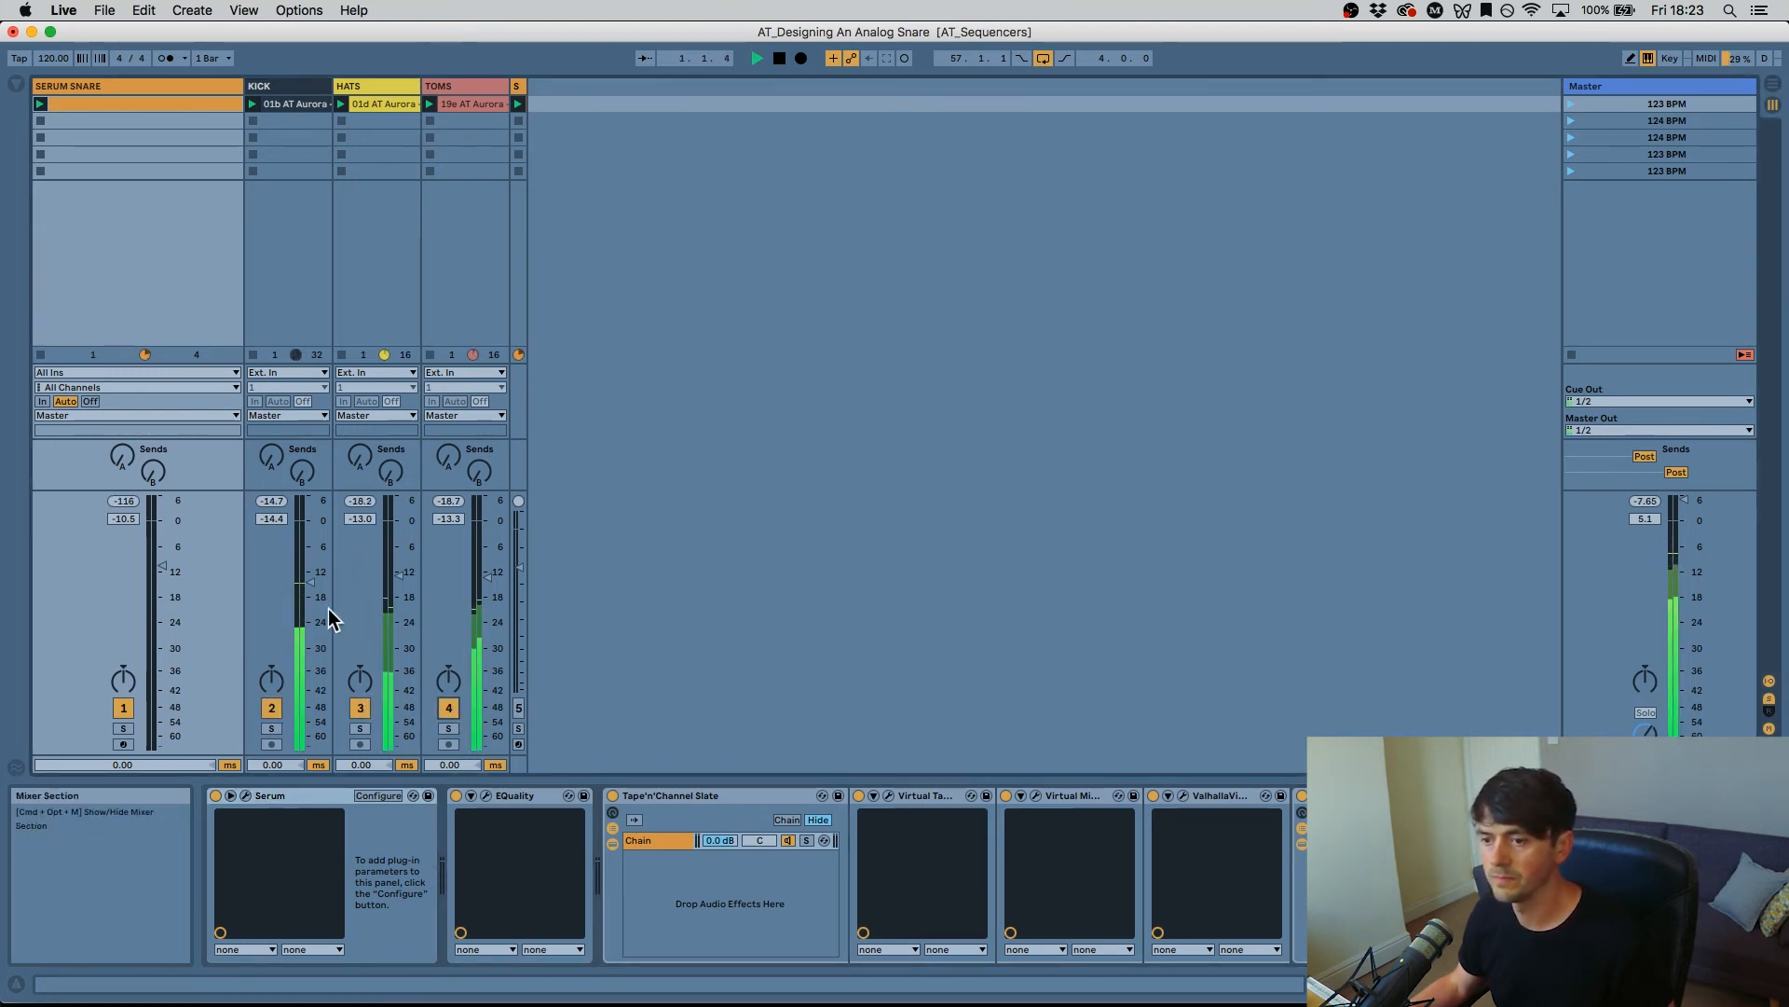
{"action": "left_click_drag", "start_coordinate": [149, 587], "coordinate": [150, 577]}
{"action": "left_click_drag", "start_coordinate": [154, 555], "coordinate": [155, 560]}
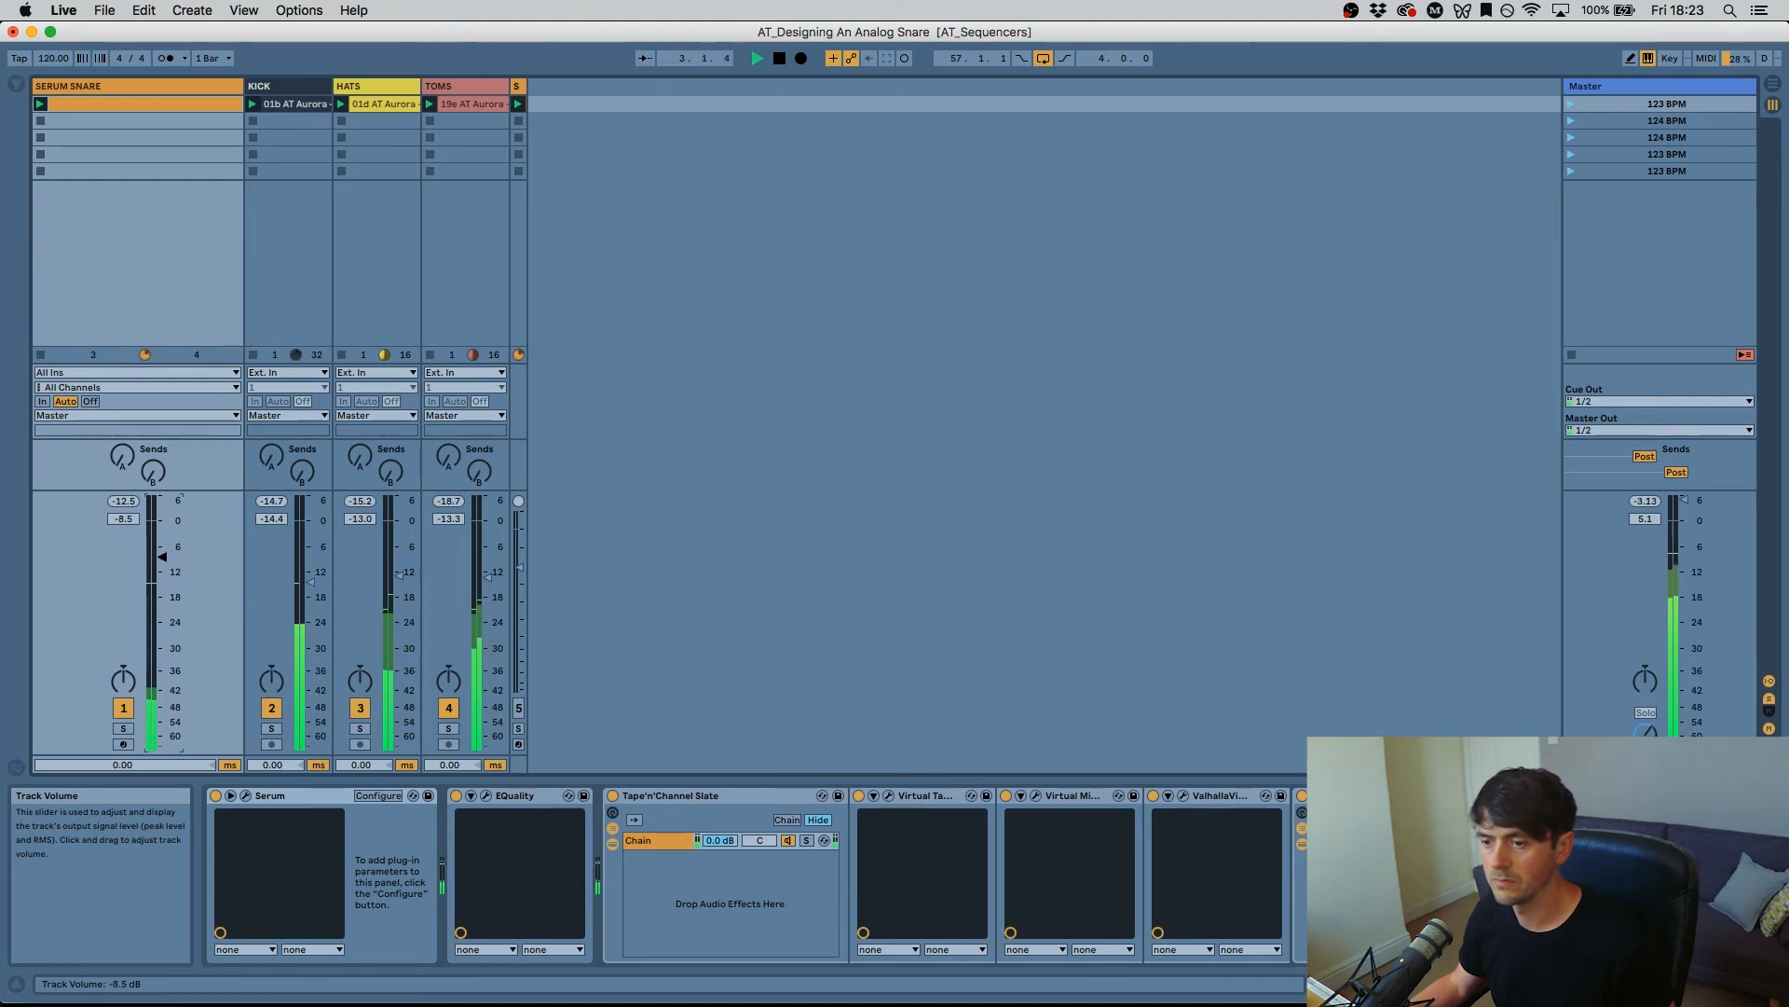
Step: In Serum, audition different Env 1 decay times, set Oscillator A's semitone tuning to +5, and display Env 2 during playback
{"action": "left_click", "coordinate": [247, 794]}
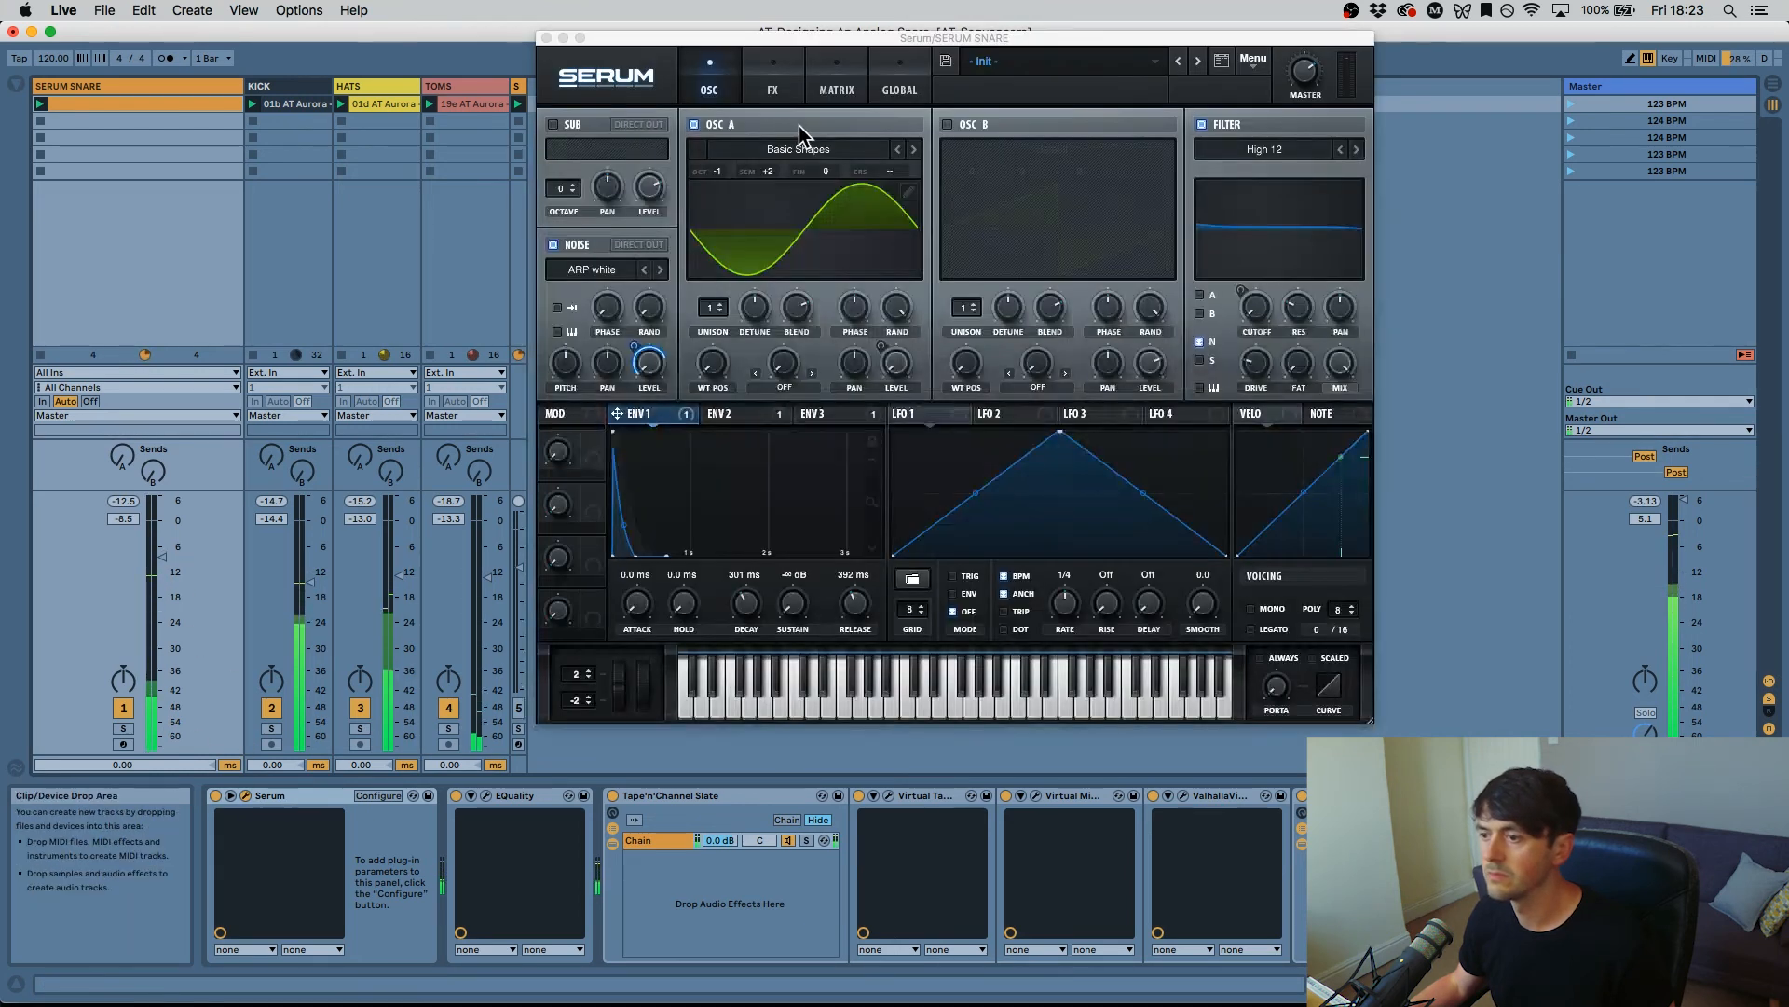
{"action": "mouse_move", "coordinate": [753, 608]}
{"action": "left_mouse_down"}
{"action": "mouse_move", "coordinate": [757, 557]}
{"action": "mouse_move", "coordinate": [746, 597]}
{"action": "left_mouse_up"}
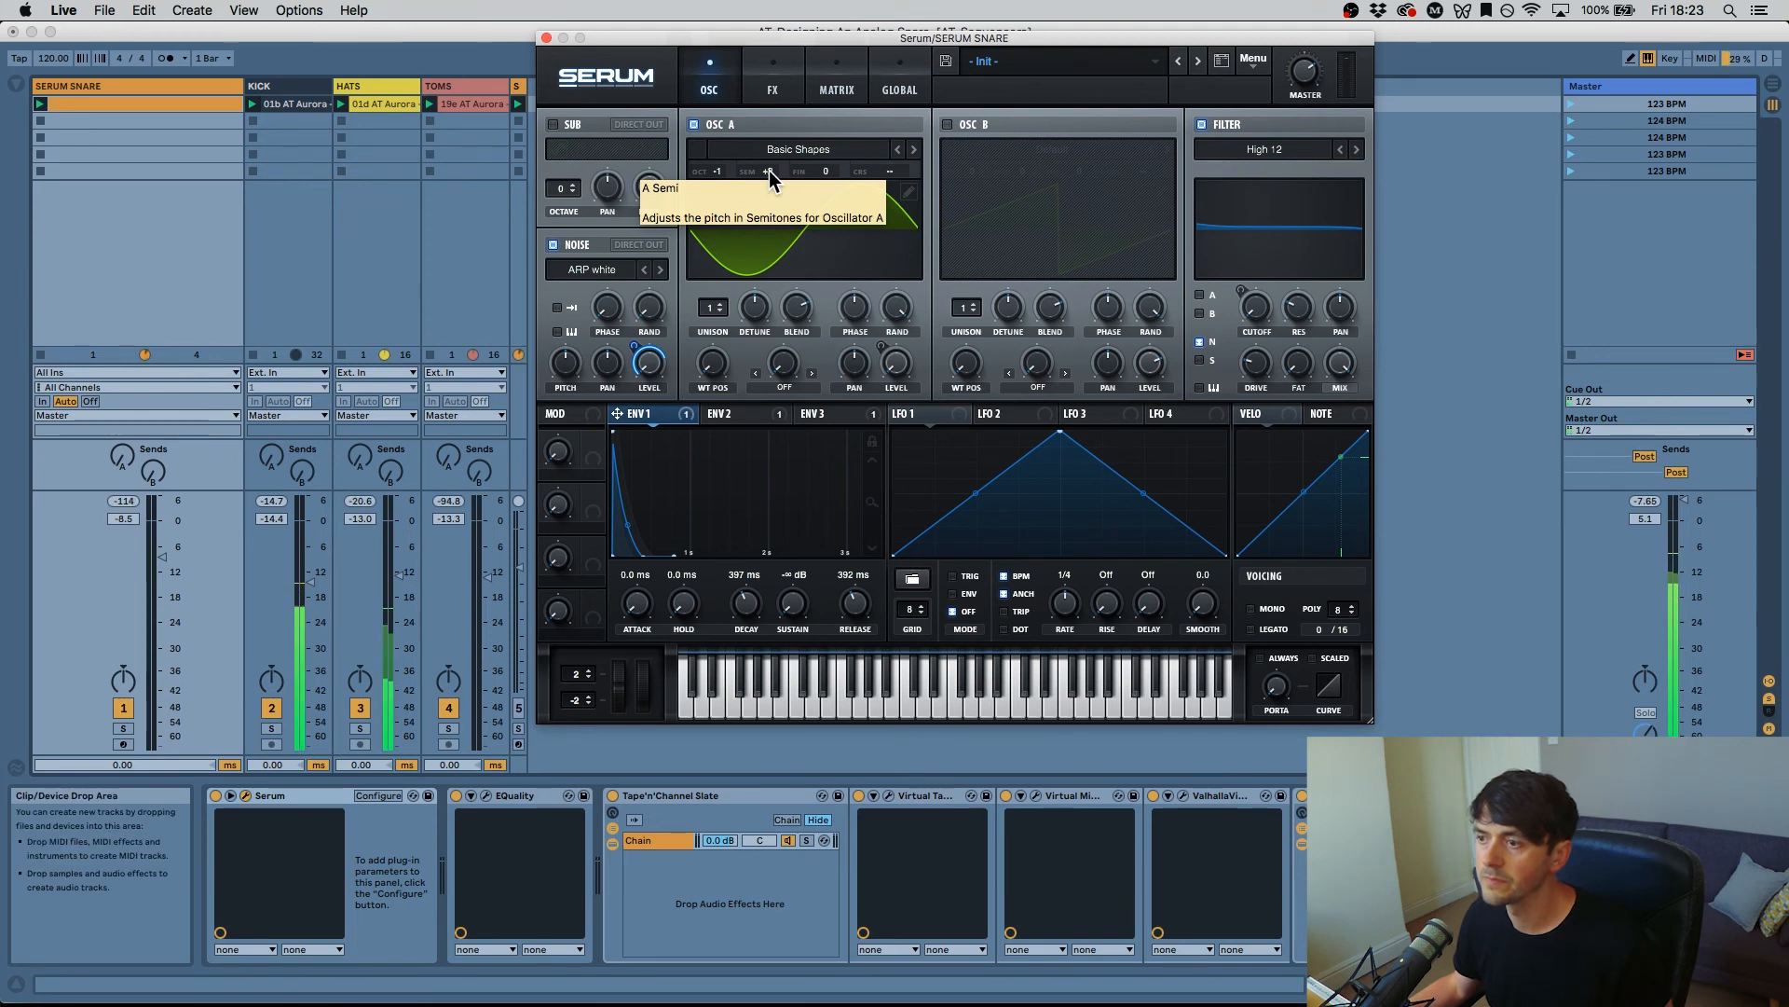
{"action": "left_click_drag", "start_coordinate": [770, 178], "coordinate": [774, 158]}
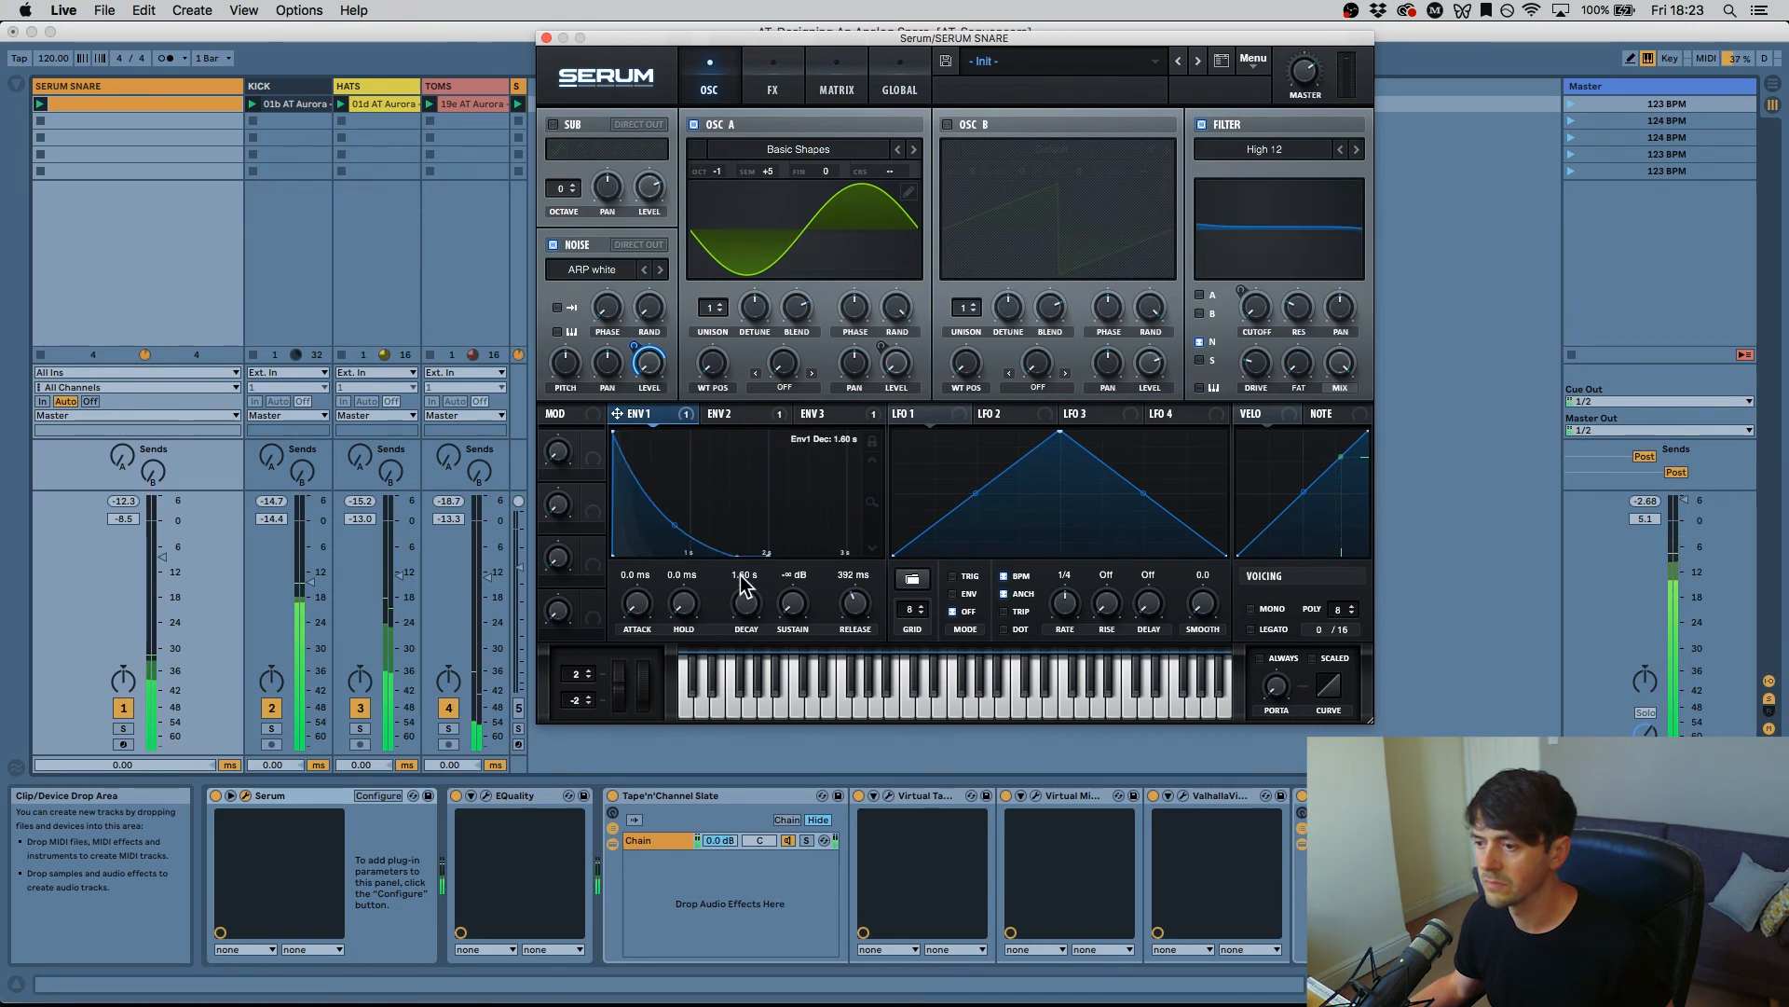
{"action": "mouse_move", "coordinate": [742, 606]}
{"action": "left_mouse_down"}
{"action": "mouse_move", "coordinate": [733, 618]}
{"action": "mouse_move", "coordinate": [733, 593]}
{"action": "mouse_move", "coordinate": [745, 611]}
{"action": "left_mouse_up"}
{"action": "left_click", "coordinate": [732, 430]}
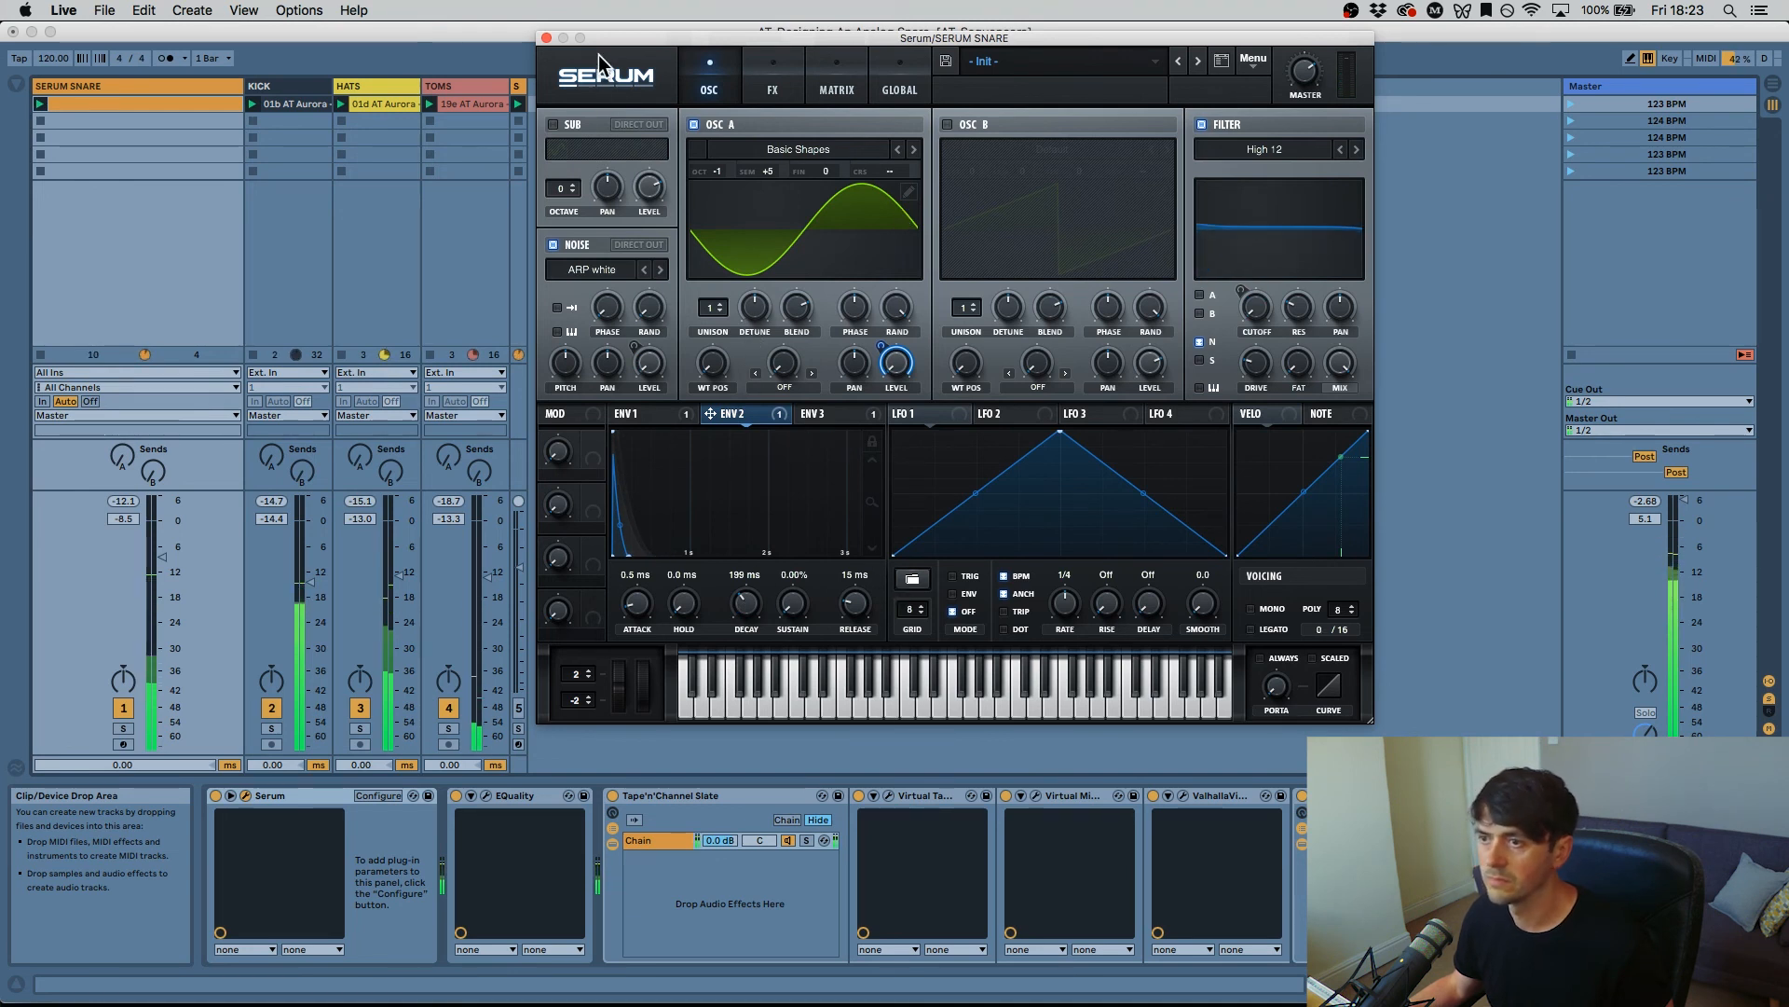
Step: Reopen Serum to check which modulator is assigned to the filter cutoff, and close its window
{"action": "left_click", "coordinate": [248, 798]}
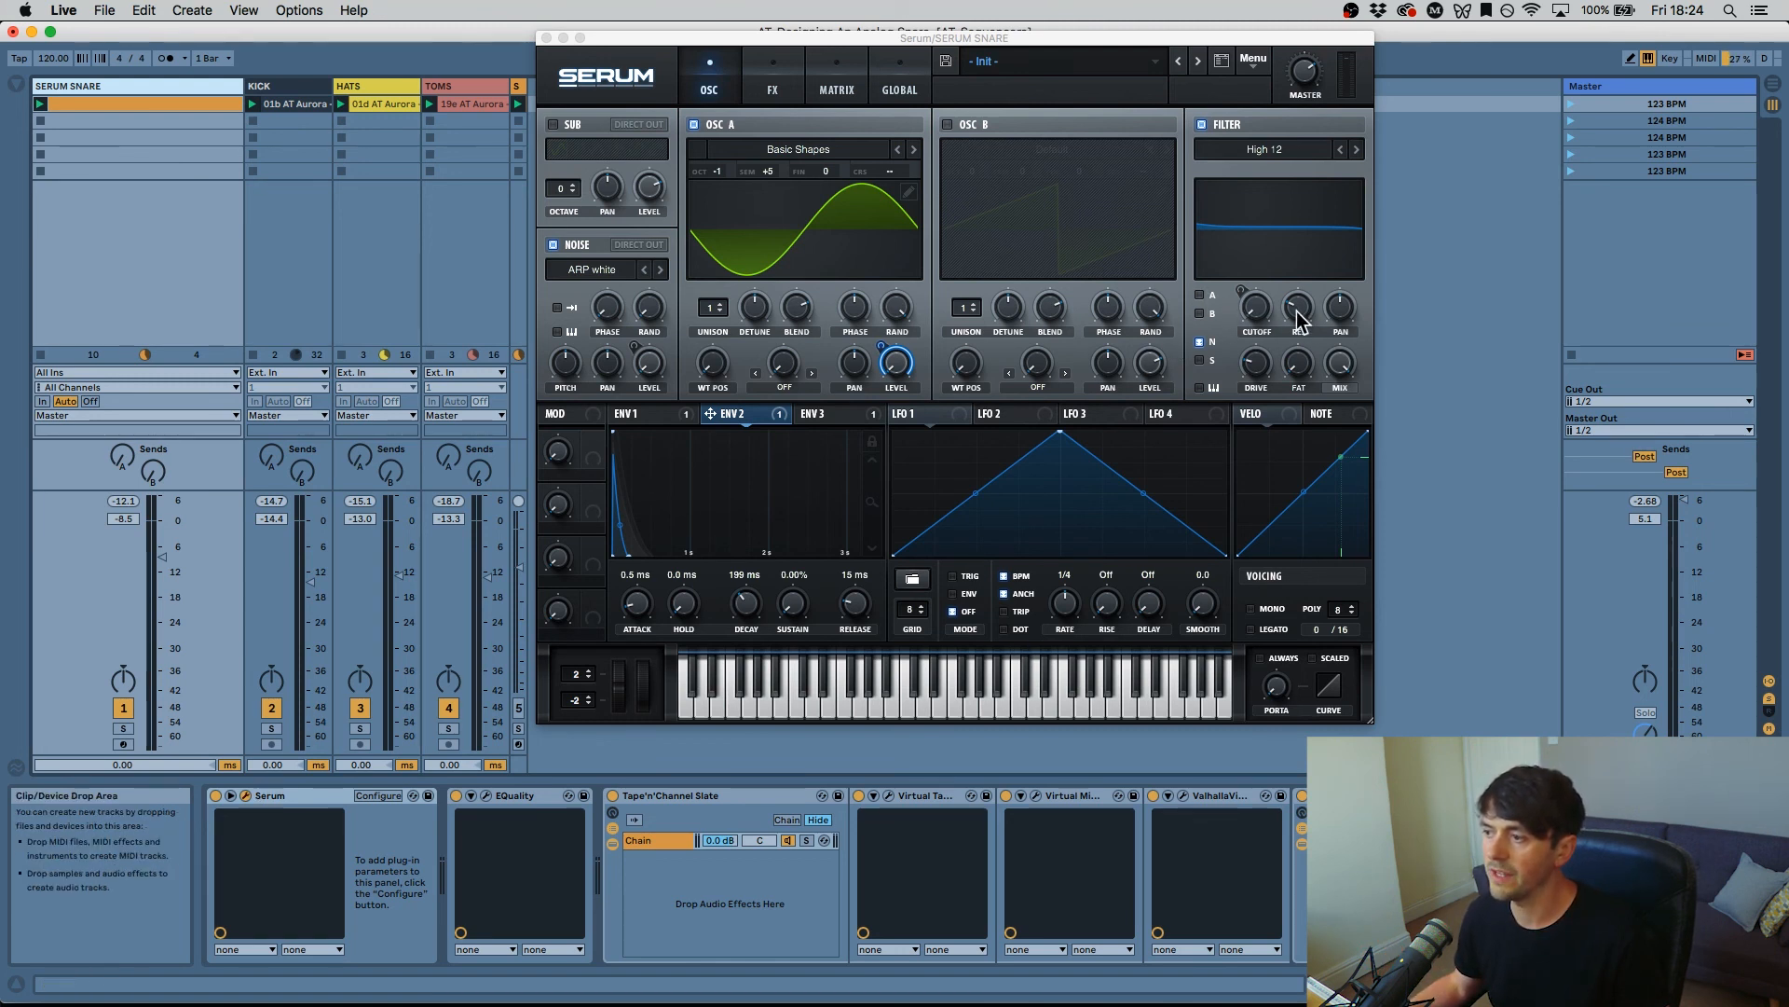
{"action": "mouse_move", "coordinate": [1255, 311]}
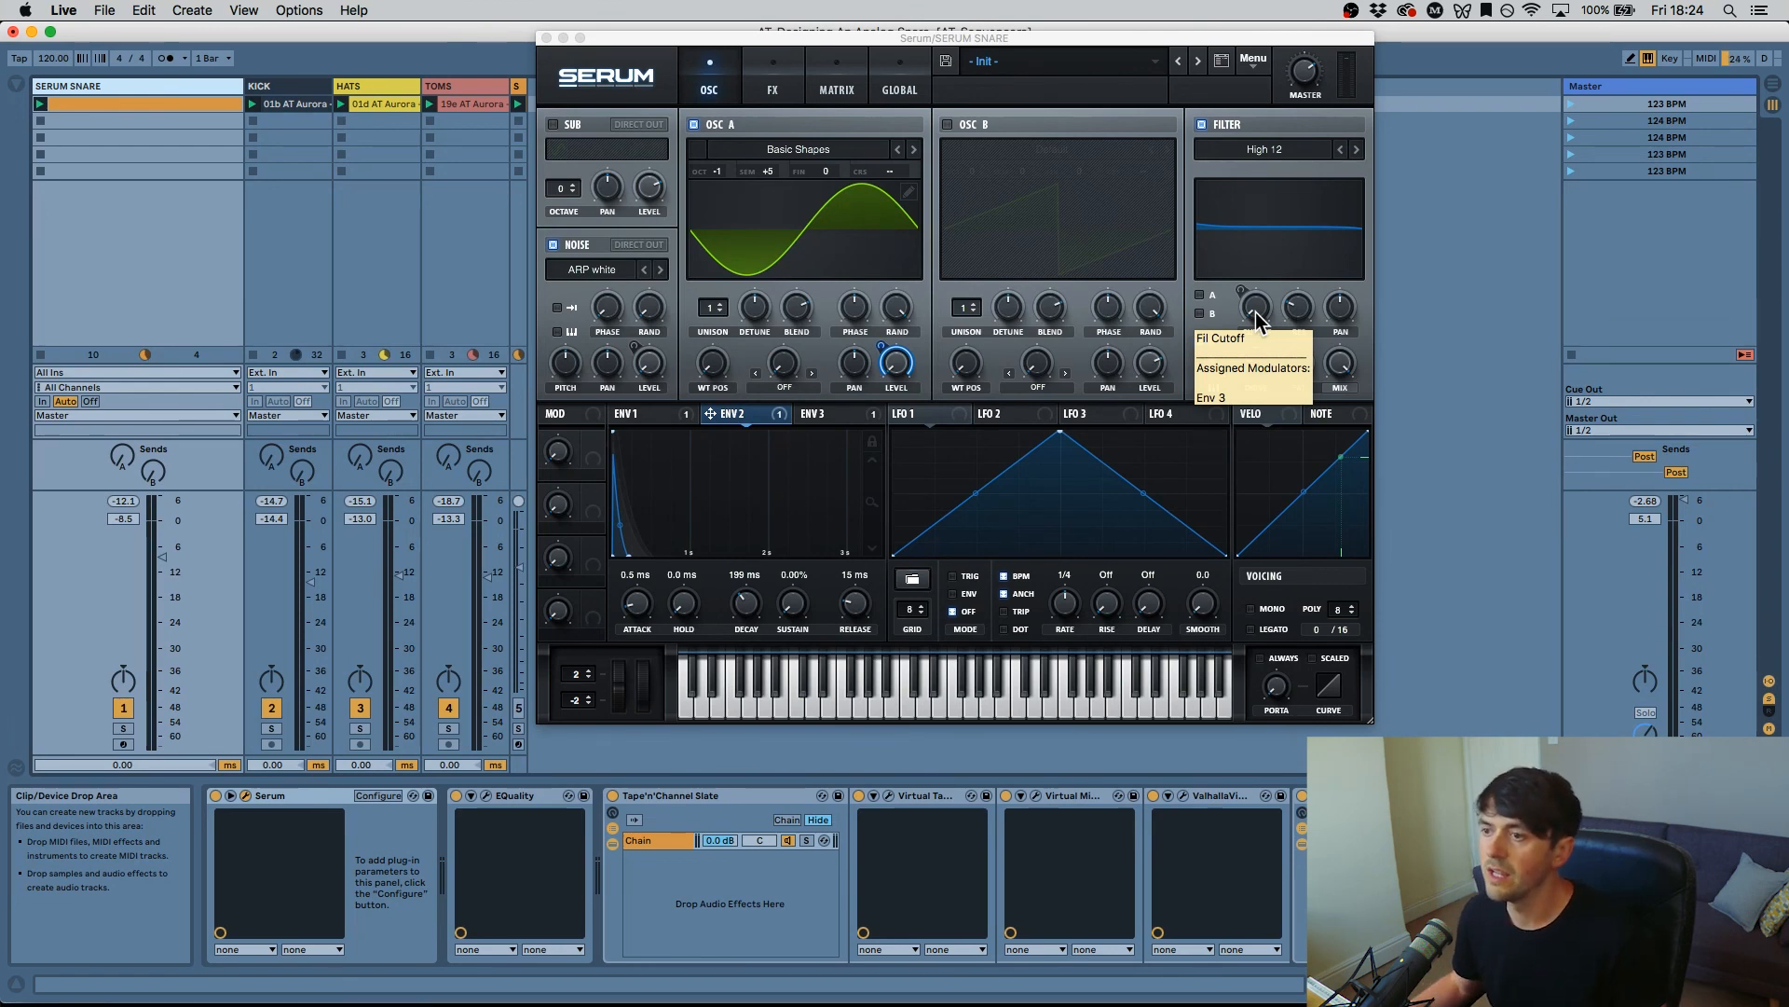
{"action": "left_click", "coordinate": [546, 37]}
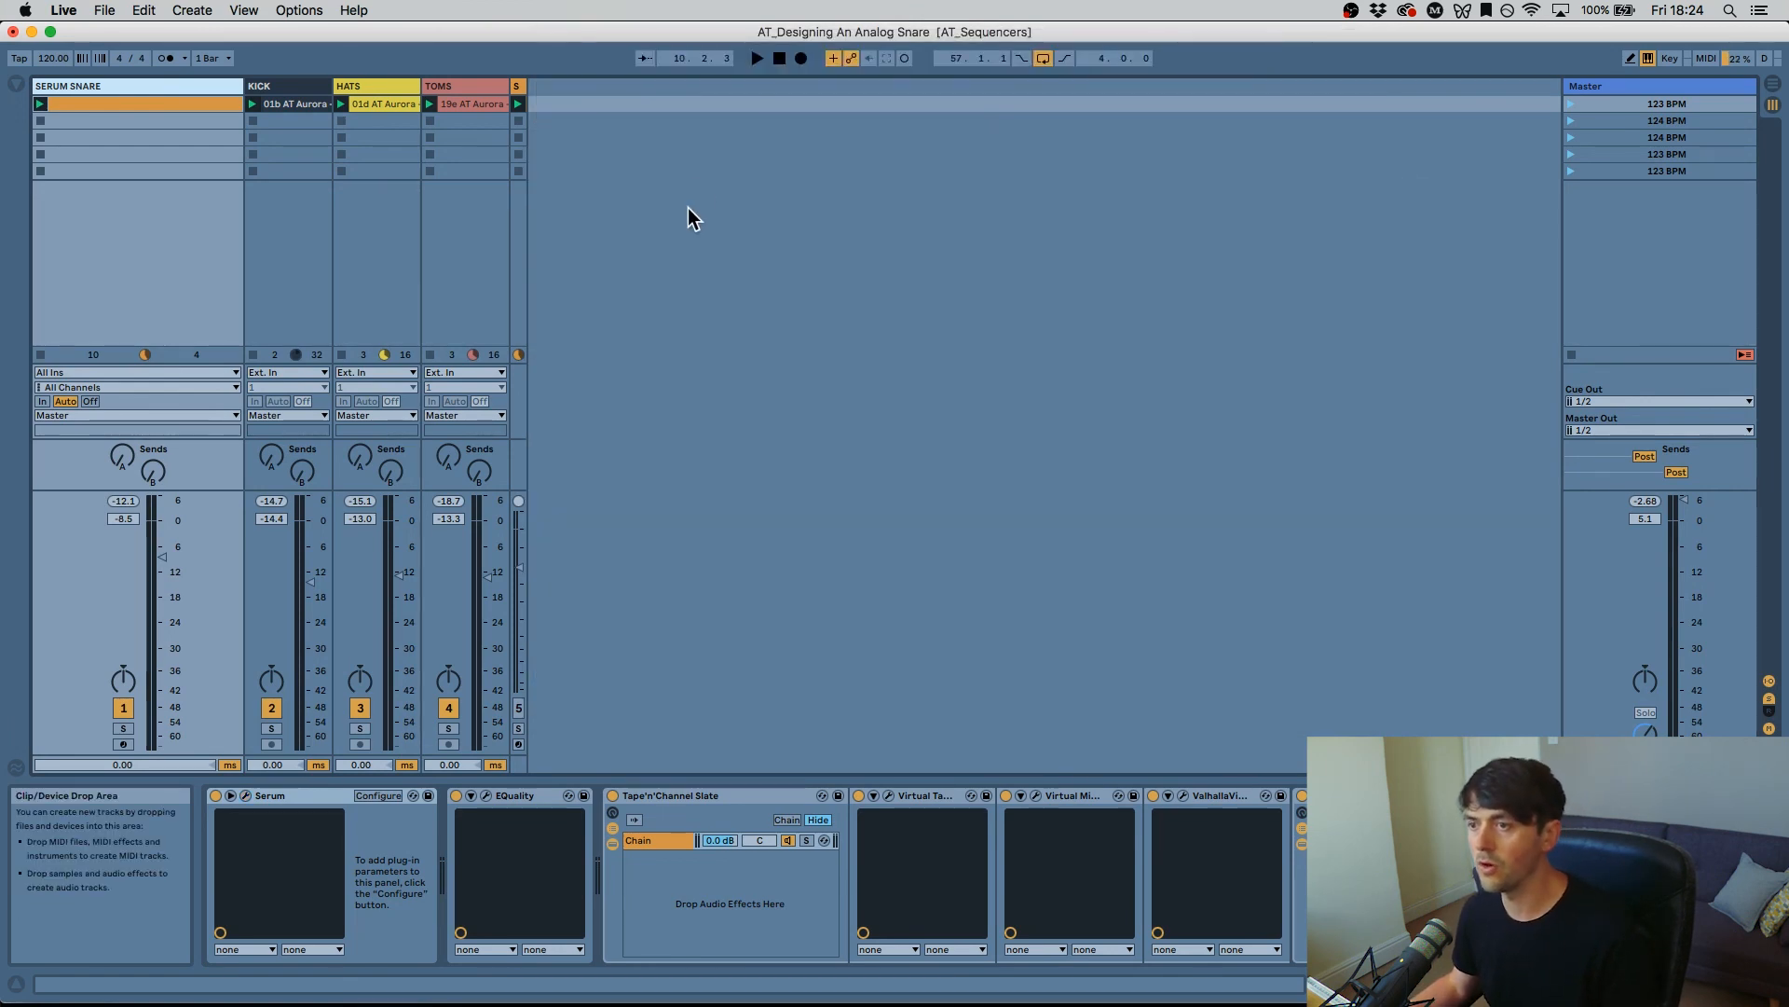